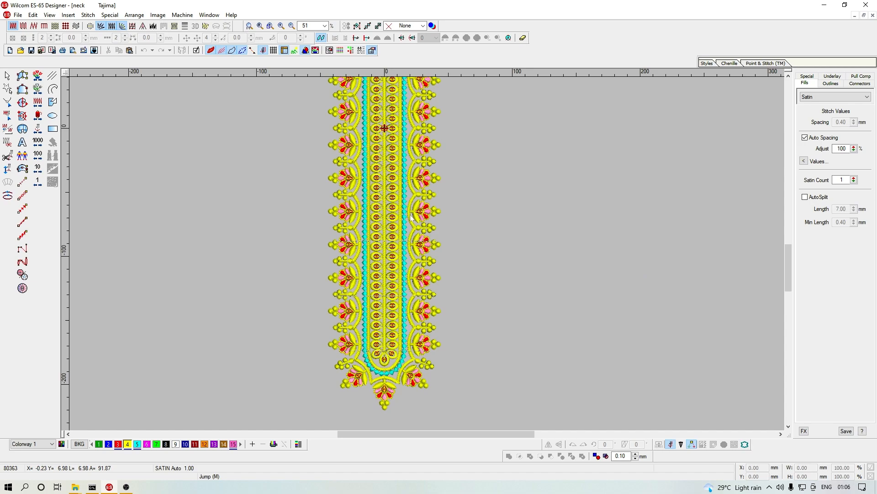
Step: Cut the teardrop-shaped floral motif above the horizontal border out of the neck design
{"action": "scroll", "coordinate": [416, 224], "scroll_direction": "up", "scroll_amount": 1}
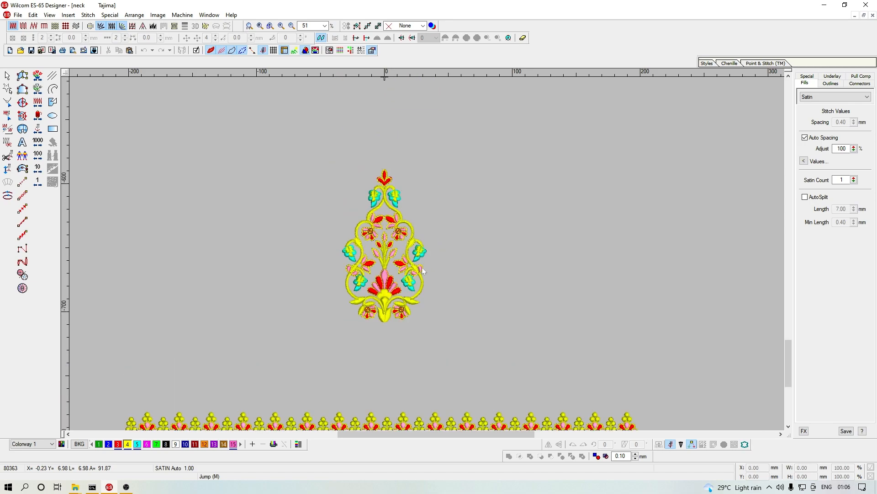
{"action": "left_click_drag", "start_coordinate": [337, 192], "coordinate": [440, 274]}
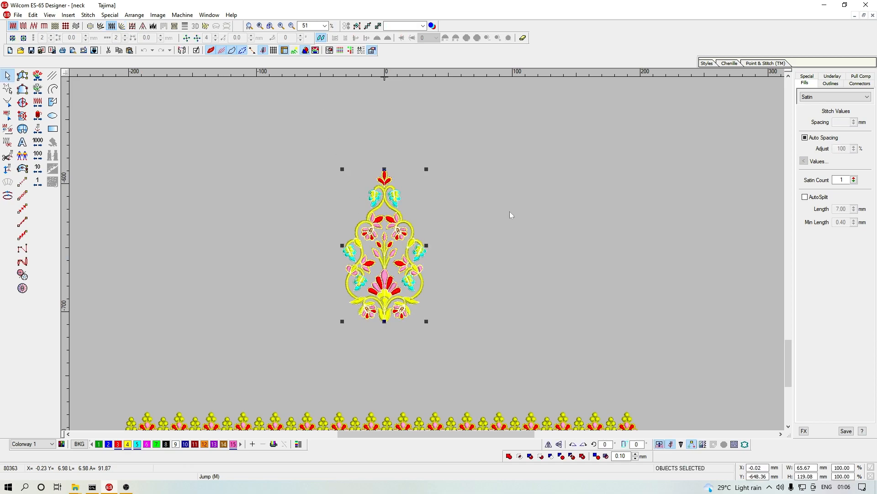
{"action": "scroll", "coordinate": [310, 404], "scroll_direction": "down", "scroll_amount": 2}
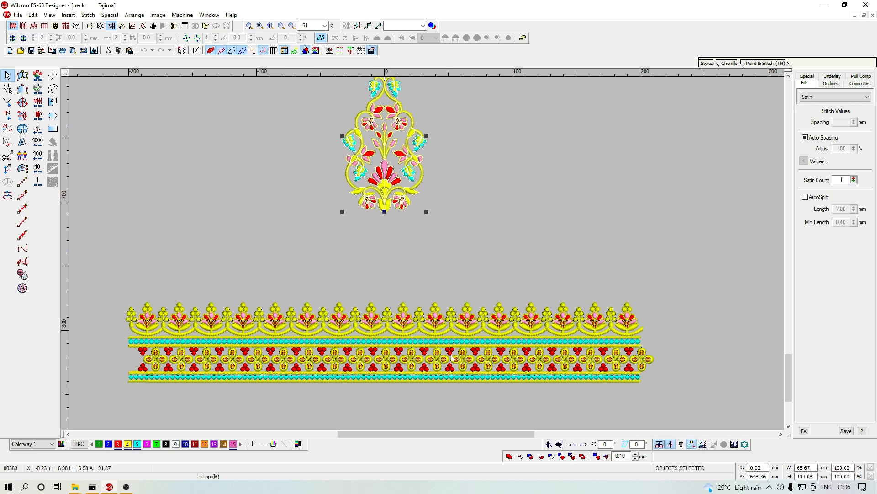
{"action": "scroll", "coordinate": [337, 240], "scroll_direction": "up", "scroll_amount": 4}
{"action": "scroll", "coordinate": [375, 256], "scroll_direction": "down", "scroll_amount": 2}
{"action": "scroll", "coordinate": [413, 267], "scroll_direction": "up", "scroll_amount": 2}
{"action": "scroll", "coordinate": [388, 259], "scroll_direction": "down", "scroll_amount": 5}
{"action": "scroll", "coordinate": [372, 251], "scroll_direction": "up", "scroll_amount": 5}
{"action": "scroll", "coordinate": [384, 261], "scroll_direction": "down", "scroll_amount": 2}
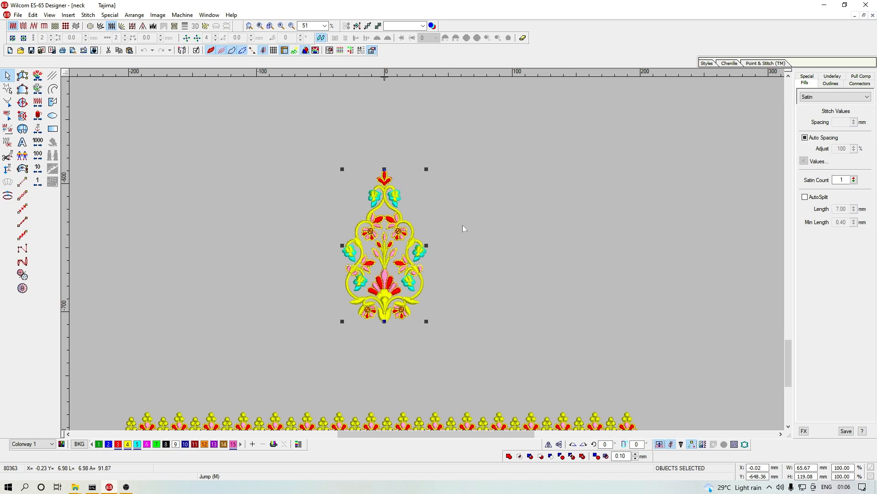
{"action": "key", "text": "Delete"}
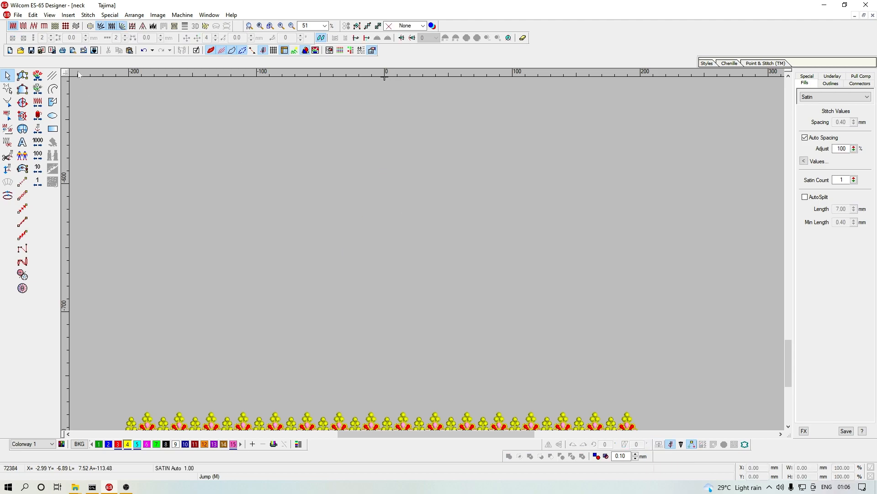
Step: Create a new blank design and paste the cut floral motif into it
{"action": "left_click", "coordinate": [18, 15]}
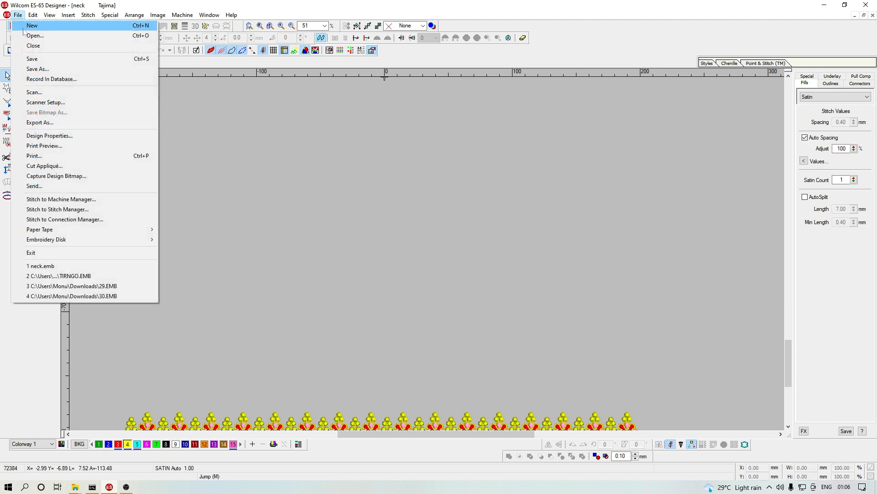
{"action": "left_click", "coordinate": [32, 26]}
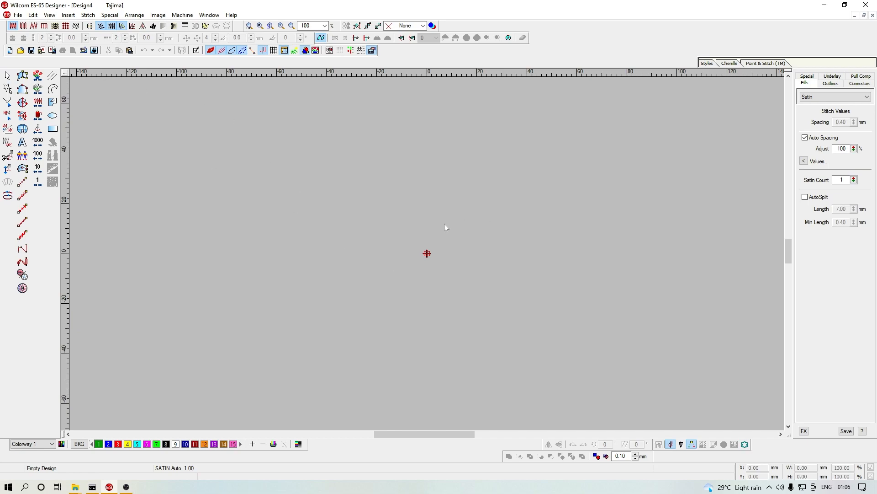
{"action": "key", "text": "ctrl+v"}
{"action": "scroll", "coordinate": [446, 239], "scroll_direction": "down", "scroll_amount": 2}
{"action": "scroll", "coordinate": [440, 251], "scroll_direction": "down", "scroll_amount": 4}
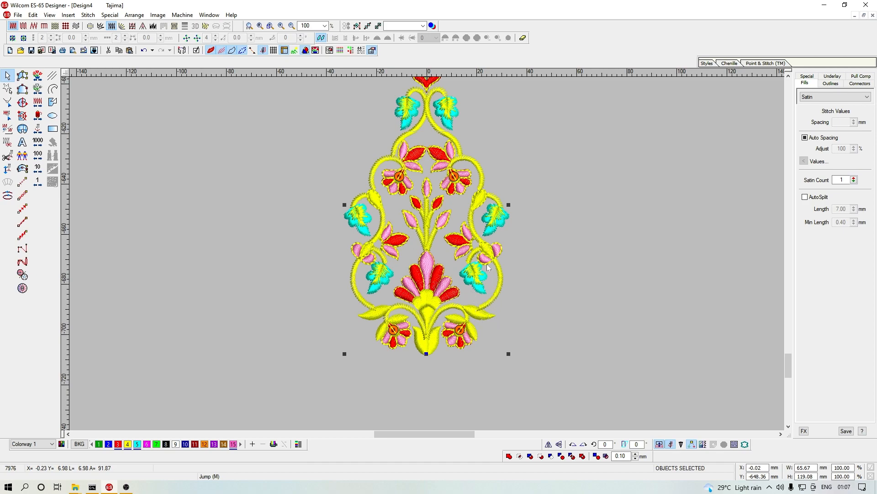
{"action": "scroll", "coordinate": [498, 274], "scroll_direction": "up", "scroll_amount": 1}
{"action": "scroll", "coordinate": [491, 277], "scroll_direction": "down", "scroll_amount": 1}
Step: Examine the pasted motif's flowers, leaves and curved stems up close, from the upper part down to the base
{"action": "key", "text": "b"}
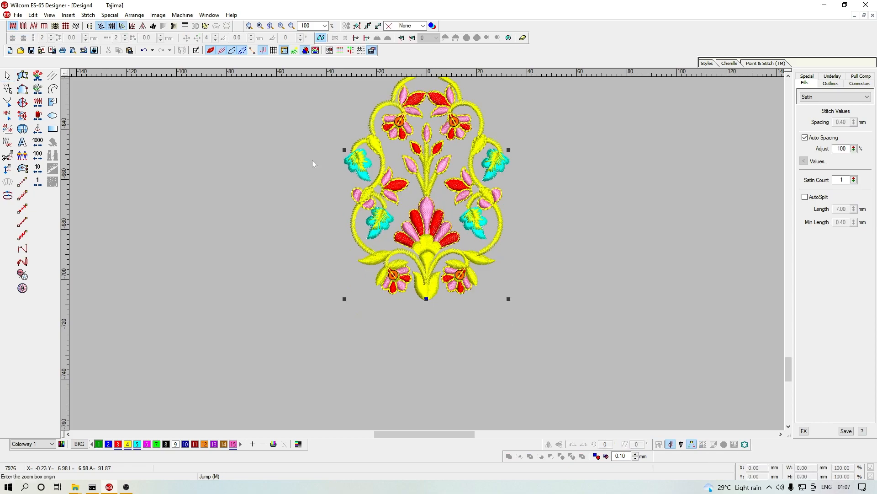
{"action": "scroll", "coordinate": [365, 215], "scroll_direction": "up", "scroll_amount": 2}
{"action": "left_click", "coordinate": [474, 245]}
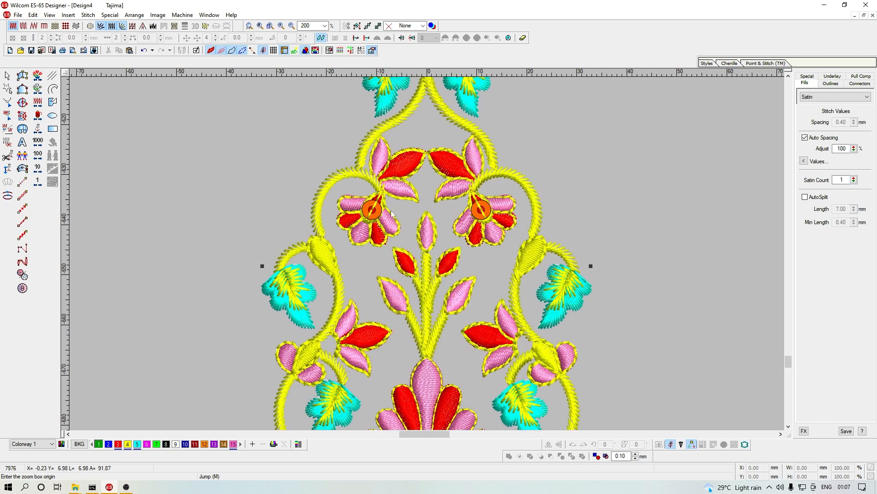
{"action": "scroll", "coordinate": [506, 277], "scroll_direction": "down", "scroll_amount": 3}
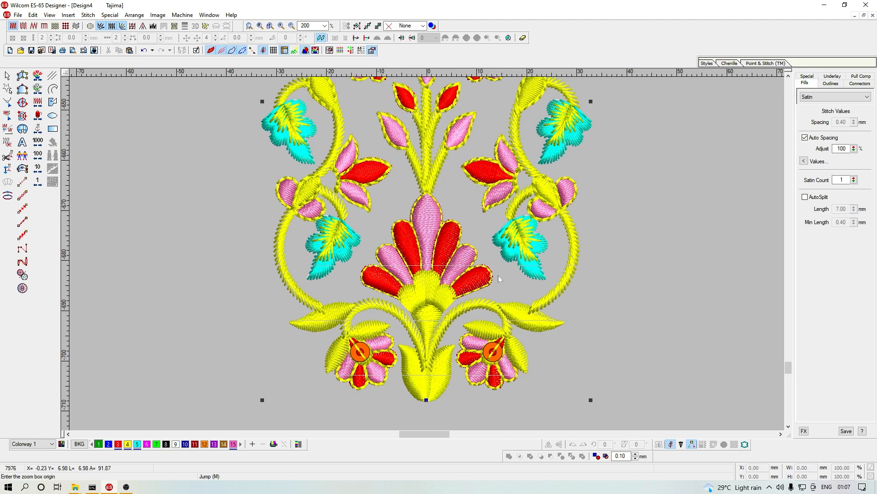
{"action": "scroll", "coordinate": [493, 276], "scroll_direction": "down", "scroll_amount": 2}
{"action": "key", "text": "Escape"}
{"action": "scroll", "coordinate": [464, 255], "scroll_direction": "down", "scroll_amount": 1}
{"action": "key", "text": "Escape"}
{"action": "scroll", "coordinate": [453, 257], "scroll_direction": "up", "scroll_amount": 2}
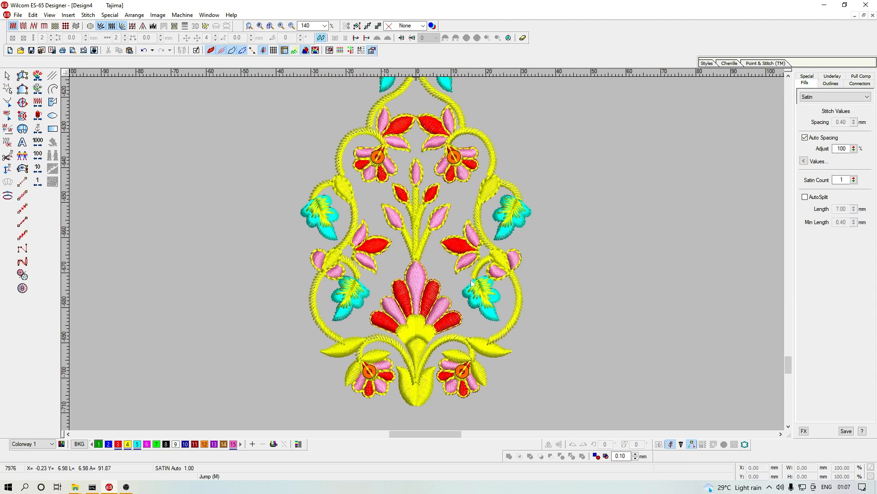
{"action": "scroll", "coordinate": [486, 305], "scroll_direction": "down", "scroll_amount": 2}
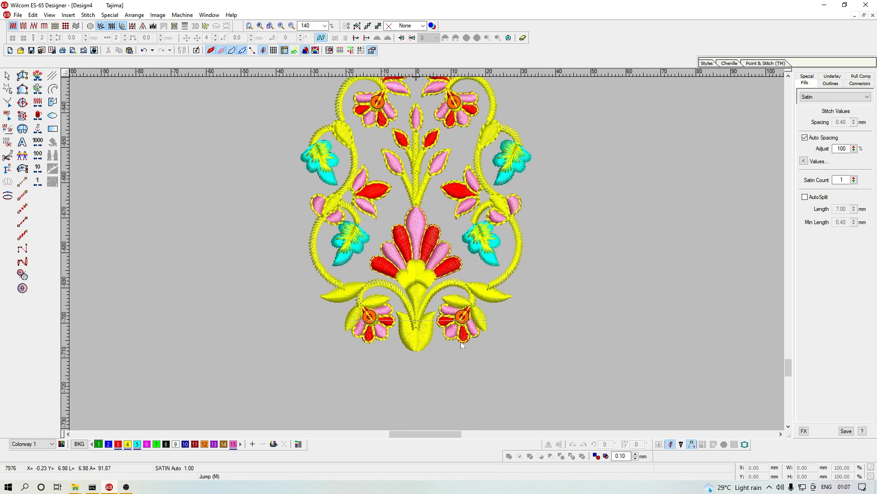
{"action": "scroll", "coordinate": [435, 291], "scroll_direction": "up", "scroll_amount": 2}
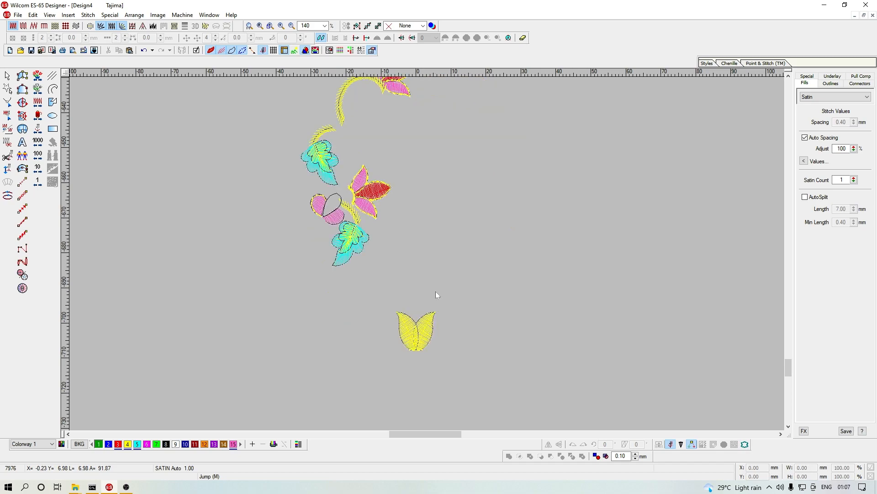
Step: Travel to the design's start and end and compare the motif's stitches with TrueView on and off
{"action": "key", "text": "Home"}
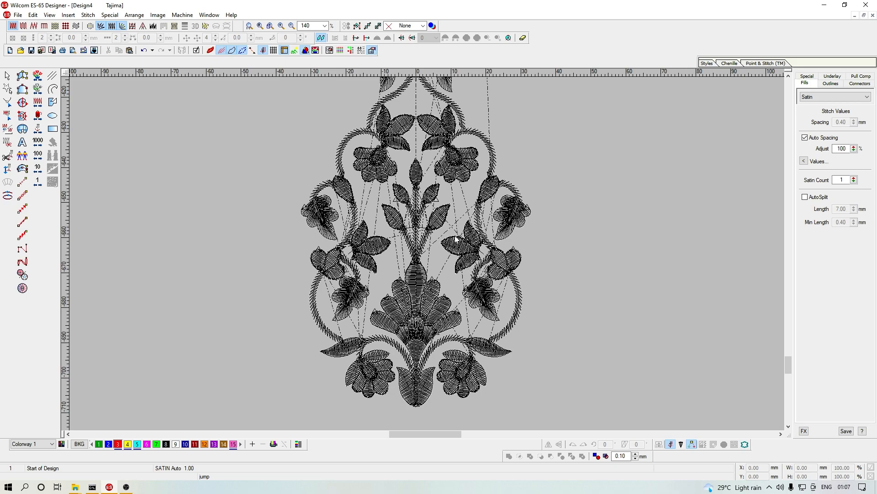
{"action": "key", "text": "t"}
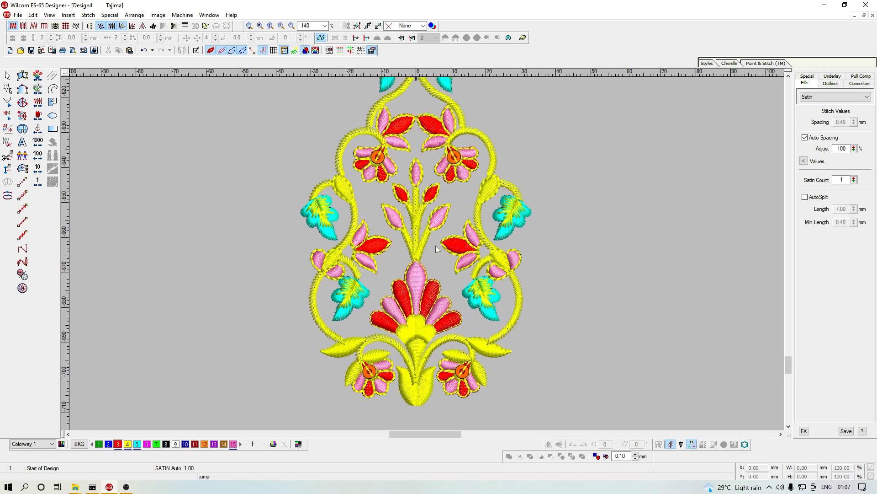
{"action": "key", "text": "t"}
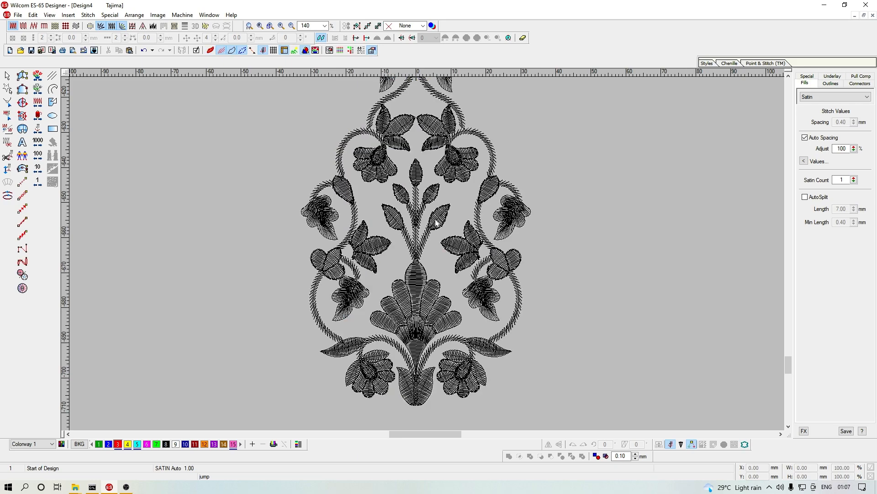
{"action": "key", "text": "t"}
{"action": "scroll", "coordinate": [489, 280], "scroll_direction": "down", "scroll_amount": 2}
{"action": "key", "text": "t"}
{"action": "scroll", "coordinate": [447, 270], "scroll_direction": "up", "scroll_amount": 4}
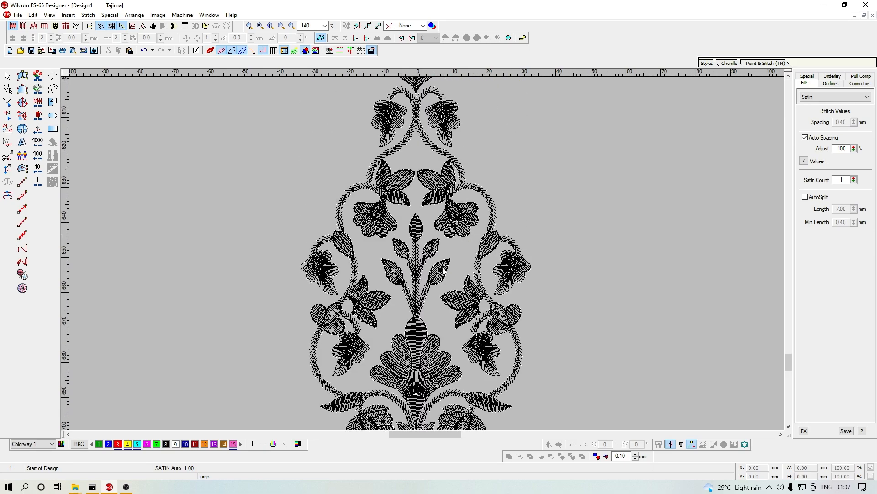
{"action": "scroll", "coordinate": [444, 270], "scroll_direction": "down", "scroll_amount": 2}
{"action": "key", "text": "t"}
{"action": "key", "text": "t"}
{"action": "key", "text": "End"}
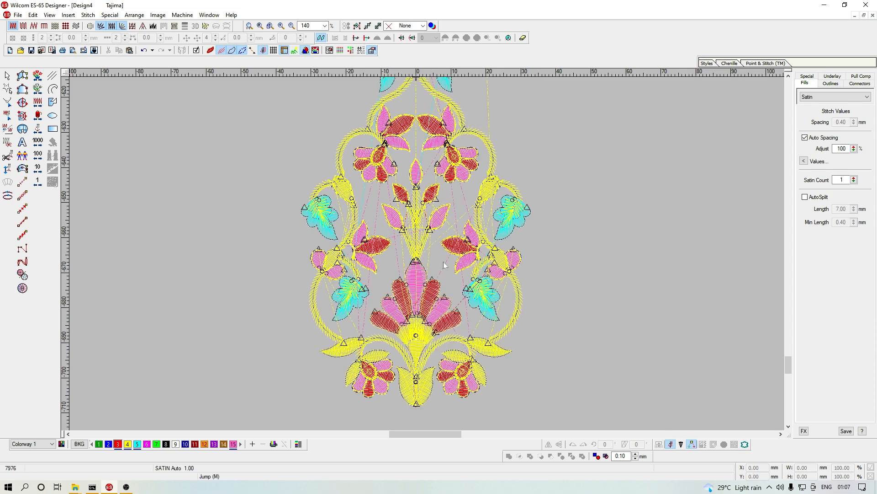
{"action": "scroll", "coordinate": [444, 265], "scroll_direction": "up", "scroll_amount": 2}
{"action": "key", "text": "t"}
{"action": "key", "text": "t"}
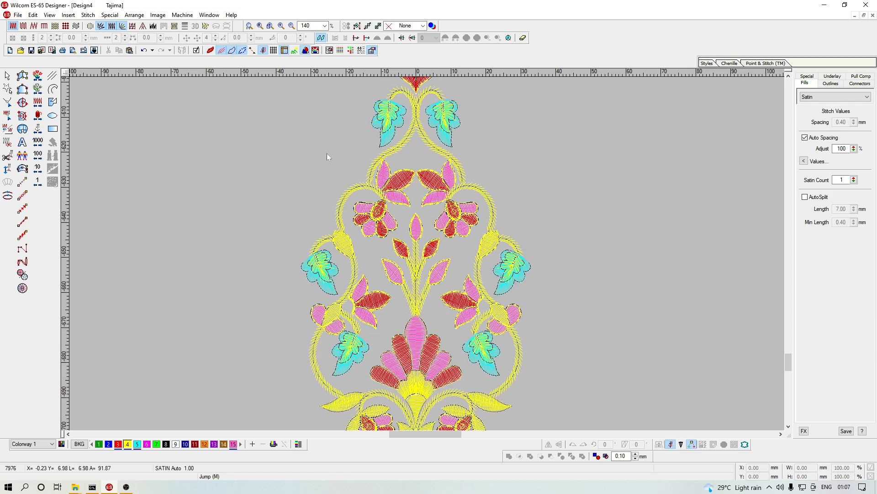
{"action": "scroll", "coordinate": [388, 205], "scroll_direction": "down", "scroll_amount": 4}
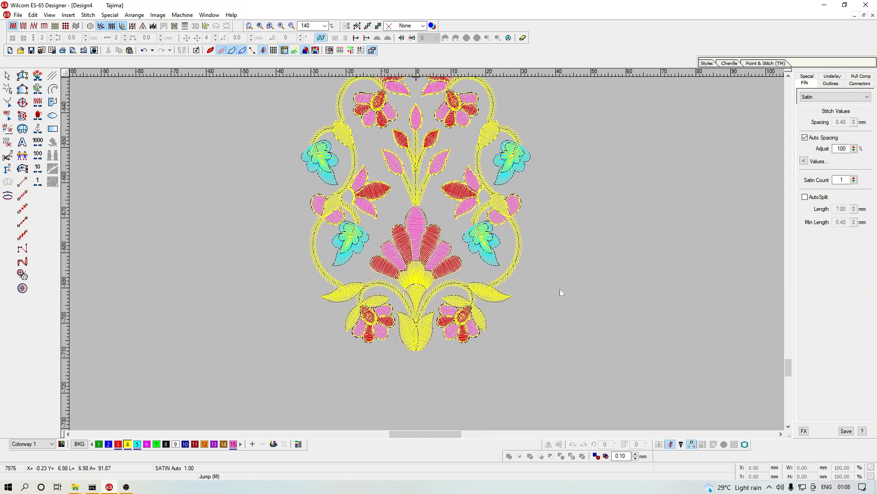
Step: Examine the stitching of the motif's base leaves and small flowers, and the vines above them, in TrueView
{"action": "key", "text": "b"}
{"action": "left_click_drag", "start_coordinate": [343, 237], "coordinate": [478, 360]}
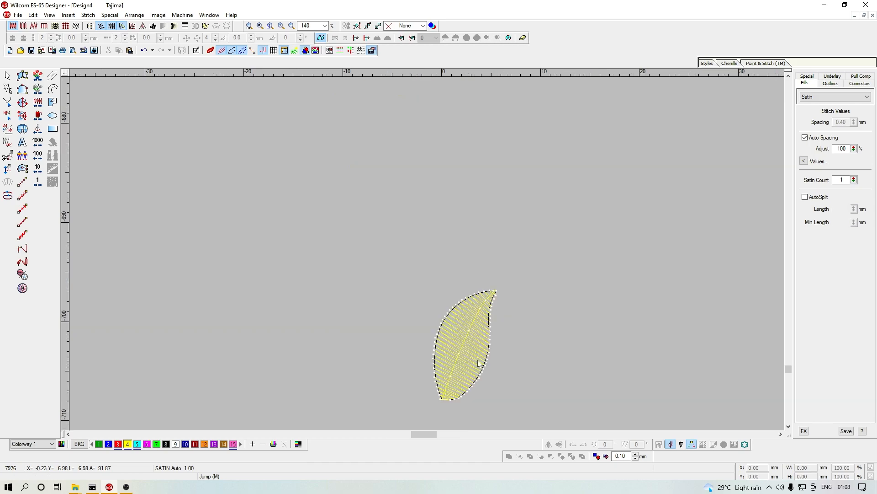
{"action": "key", "text": "t"}
{"action": "key", "text": "shift+z"}
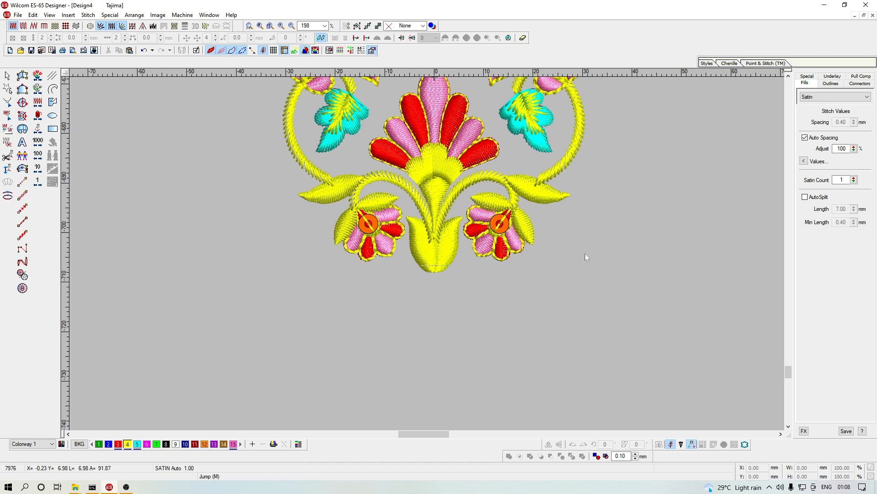
{"action": "key", "text": "t"}
{"action": "key", "text": "z"}
{"action": "scroll", "coordinate": [483, 261], "scroll_direction": "up", "scroll_amount": 1}
{"action": "key", "text": "t"}
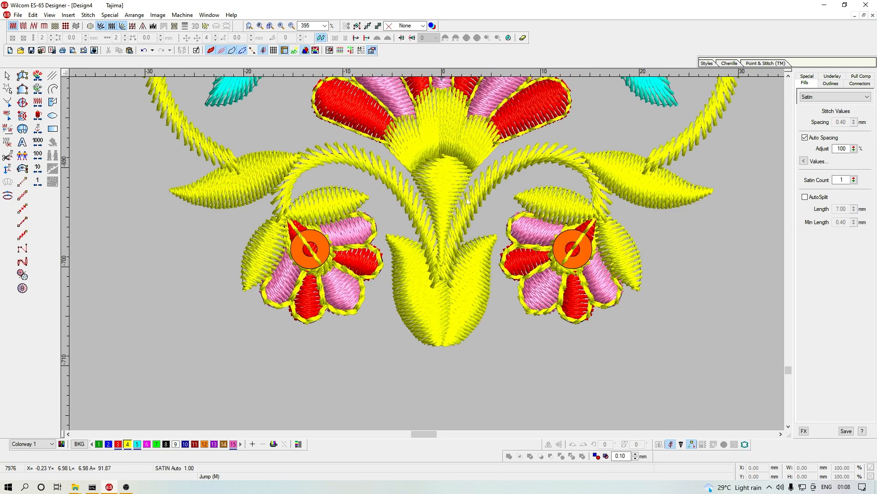
{"action": "scroll", "coordinate": [533, 169], "scroll_direction": "up", "scroll_amount": 1}
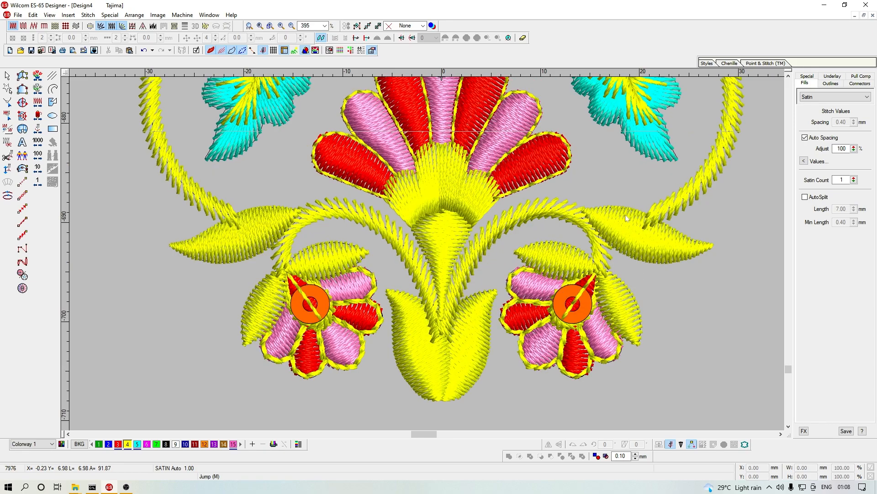
{"action": "key", "text": "shift+z"}
{"action": "scroll", "coordinate": [528, 211], "scroll_direction": "up", "scroll_amount": 1}
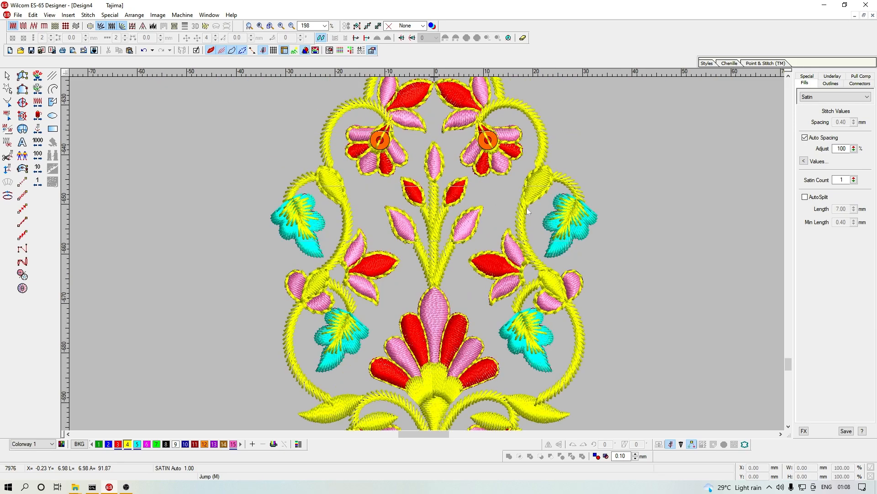
{"action": "scroll", "coordinate": [530, 217], "scroll_direction": "up", "scroll_amount": 1}
{"action": "scroll", "coordinate": [499, 236], "scroll_direction": "up", "scroll_amount": 2}
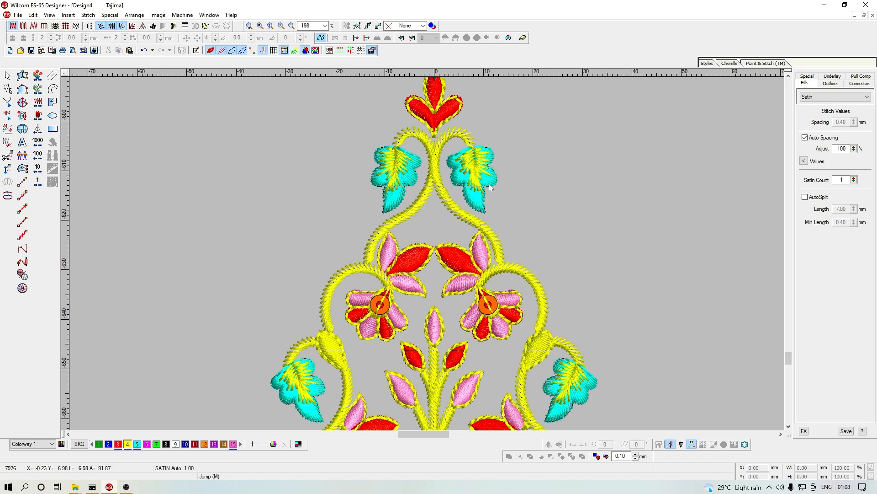
{"action": "scroll", "coordinate": [498, 219], "scroll_direction": "down", "scroll_amount": 3}
{"action": "scroll", "coordinate": [498, 261], "scroll_direction": "up", "scroll_amount": 1}
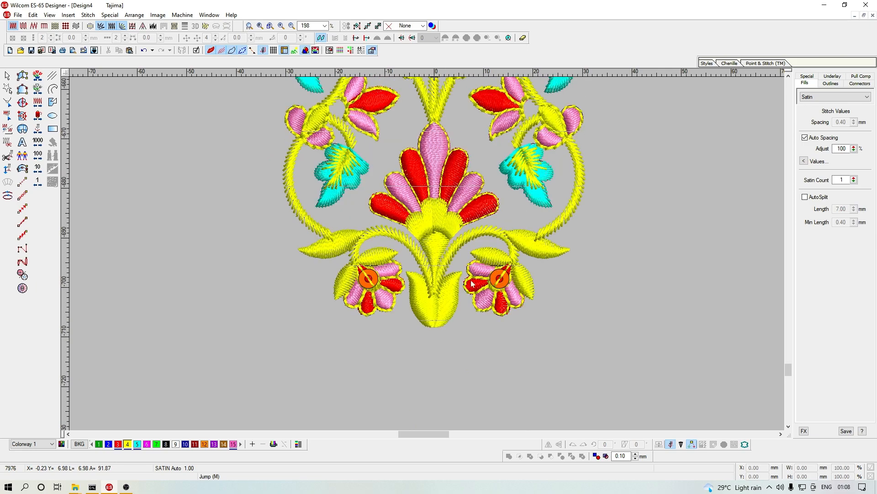
Step: Delete the grouped left half of the motif, including its vine, flowers and leaves
{"action": "key", "text": "t"}
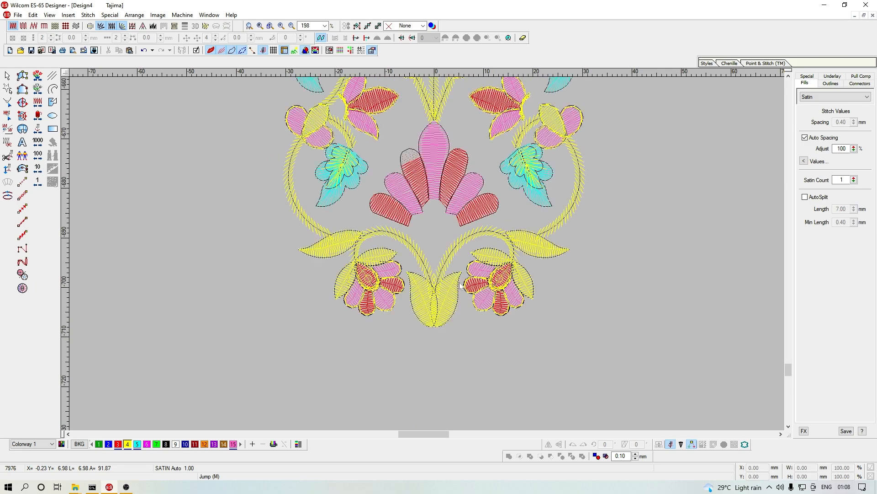
{"action": "key", "text": "o"}
{"action": "left_click", "coordinate": [424, 255]}
{"action": "key", "text": "shift+z"}
{"action": "scroll", "coordinate": [444, 213], "scroll_direction": "up", "scroll_amount": 1}
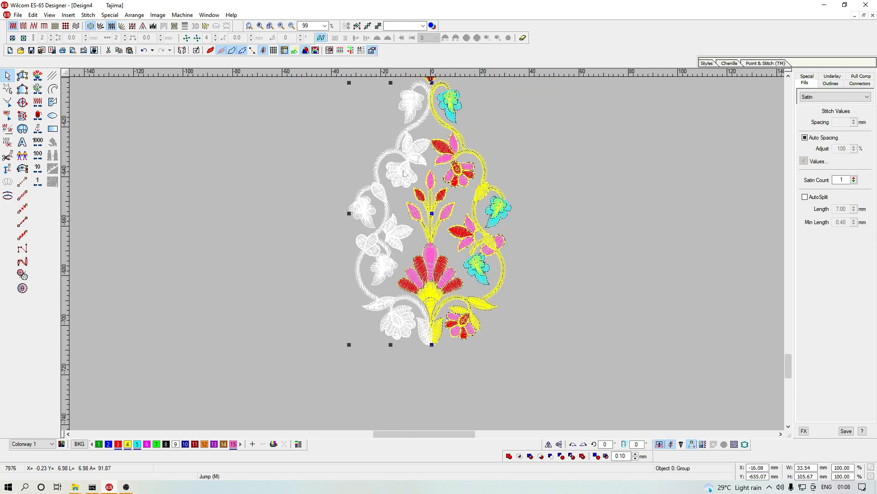
{"action": "scroll", "coordinate": [406, 175], "scroll_direction": "up", "scroll_amount": 2}
{"action": "scroll", "coordinate": [460, 214], "scroll_direction": "down", "scroll_amount": 3}
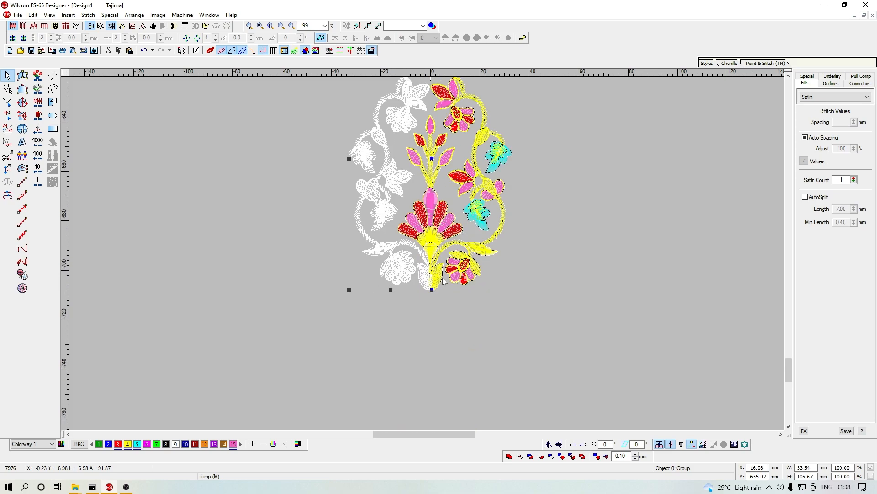
{"action": "scroll", "coordinate": [448, 280], "scroll_direction": "up", "scroll_amount": 1}
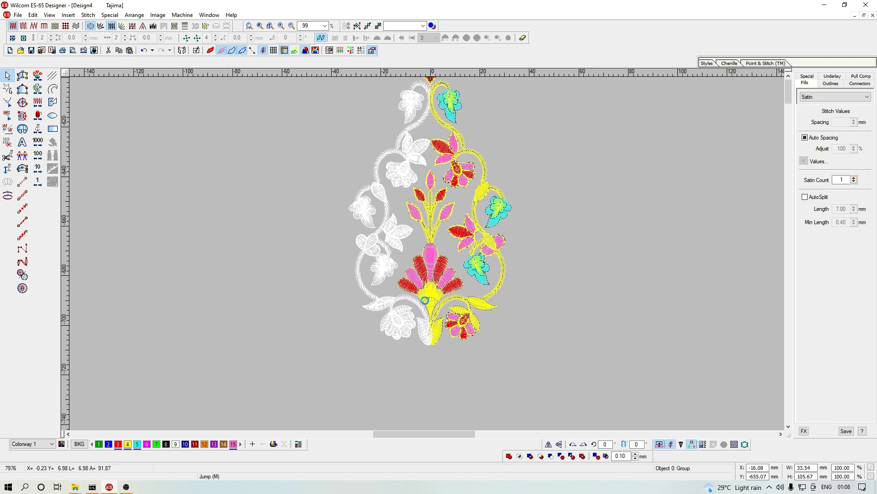
{"action": "key", "text": "Delete"}
Step: Examine the remaining right half and central flower in stitch view and TrueView, down to the stem base
{"action": "key", "text": "b"}
{"action": "left_click_drag", "start_coordinate": [496, 322], "coordinate": [410, 177]}
{"action": "scroll", "coordinate": [421, 217], "scroll_direction": "up", "scroll_amount": 2}
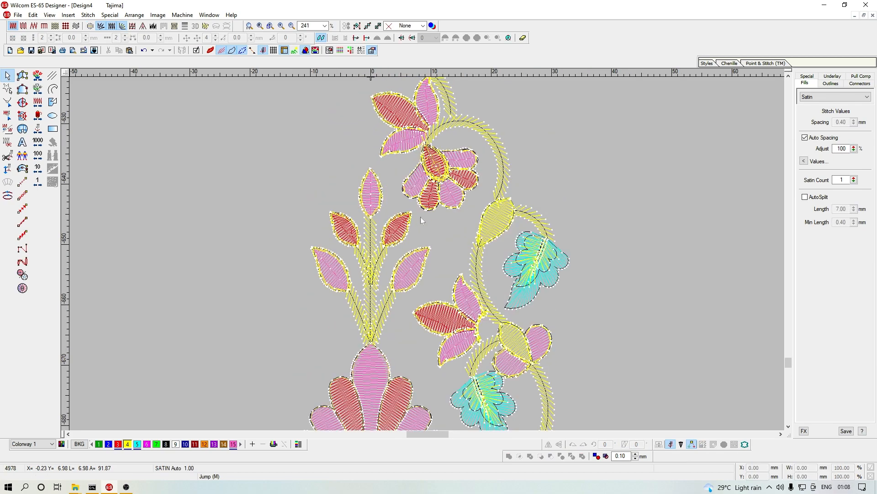
{"action": "key", "text": "shift+z"}
{"action": "key", "text": "t"}
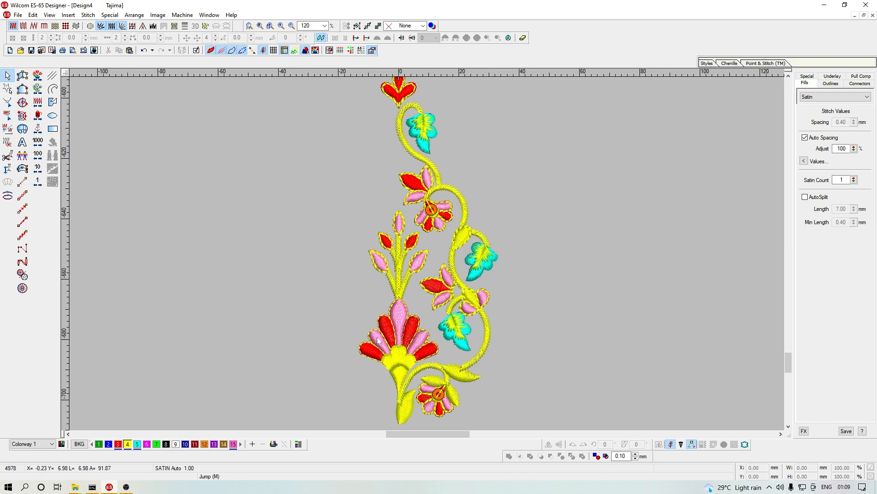
{"action": "scroll", "coordinate": [377, 339], "scroll_direction": "down", "scroll_amount": 1}
{"action": "scroll", "coordinate": [462, 287], "scroll_direction": "up", "scroll_amount": 3}
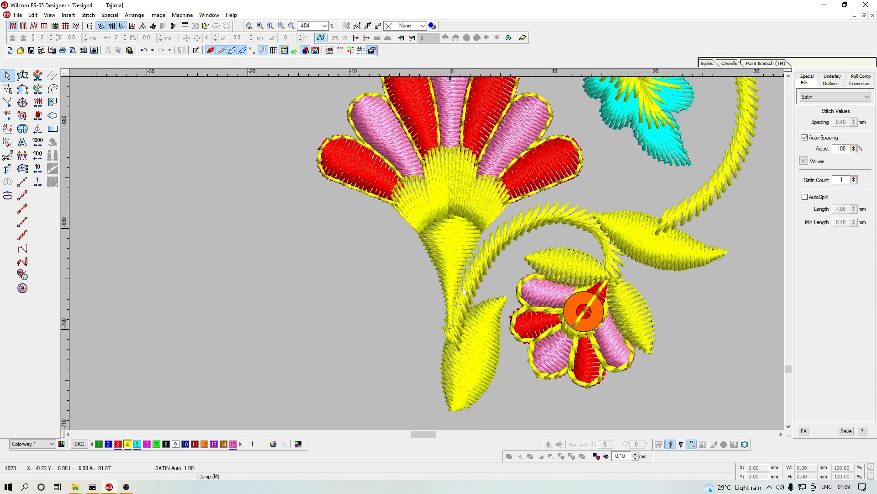
Step: Examine the vine's flowers and the base leaves of the remaining motif half, comparing TrueView with stitch view
{"action": "scroll", "coordinate": [602, 268], "scroll_direction": "up", "scroll_amount": 4}
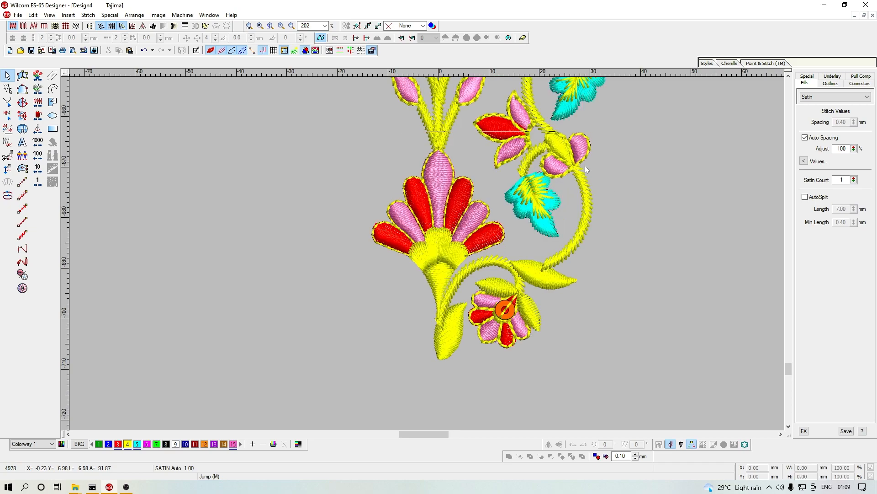
{"action": "scroll", "coordinate": [602, 268], "scroll_direction": "up", "scroll_amount": 2}
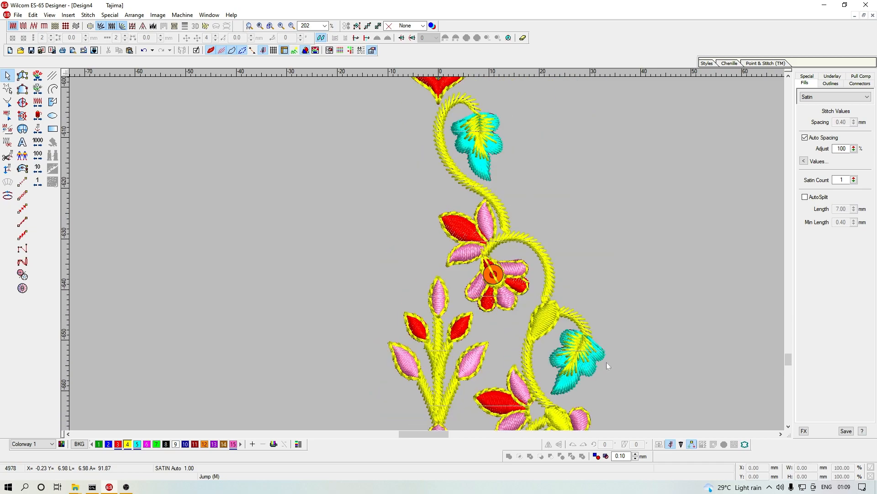
{"action": "scroll", "coordinate": [501, 240], "scroll_direction": "down", "scroll_amount": 2}
{"action": "scroll", "coordinate": [501, 241], "scroll_direction": "down", "scroll_amount": 4}
{"action": "key", "text": "z"}
{"action": "key", "text": "t"}
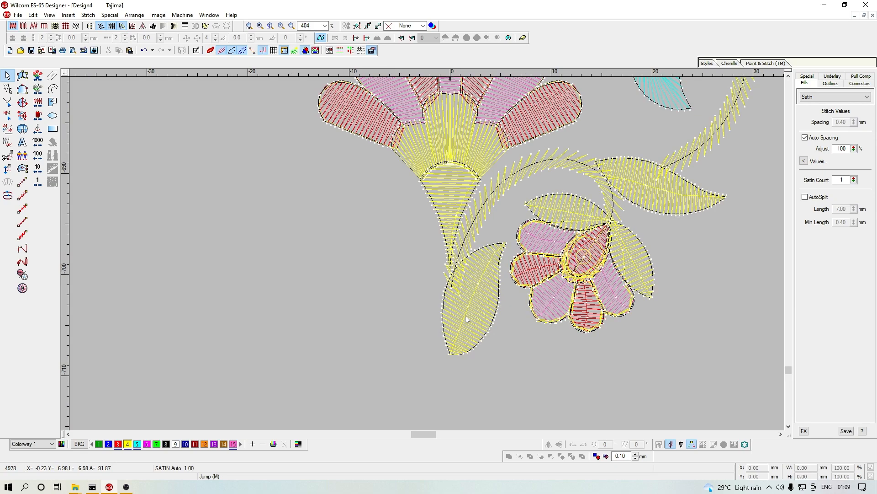
{"action": "key", "text": "shift+z"}
{"action": "key", "text": "t"}
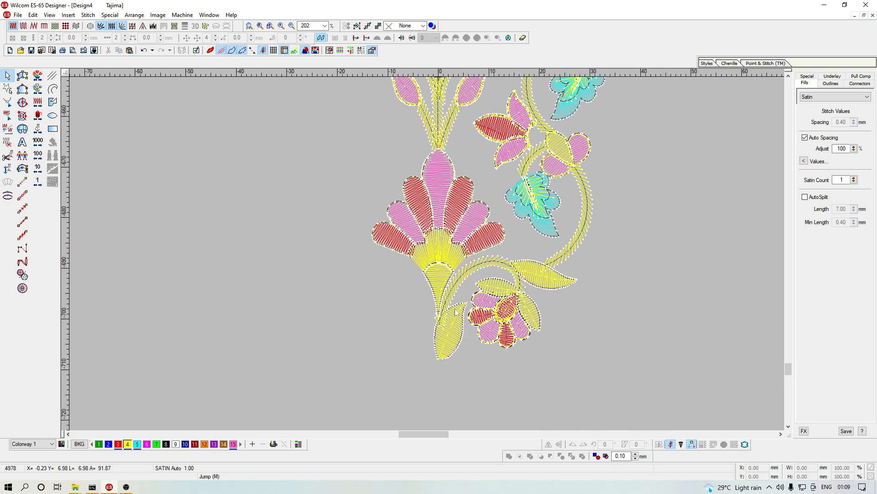
{"action": "key", "text": "period"}
{"action": "scroll", "coordinate": [401, 300], "scroll_direction": "down", "scroll_amount": 2}
{"action": "key", "text": "z"}
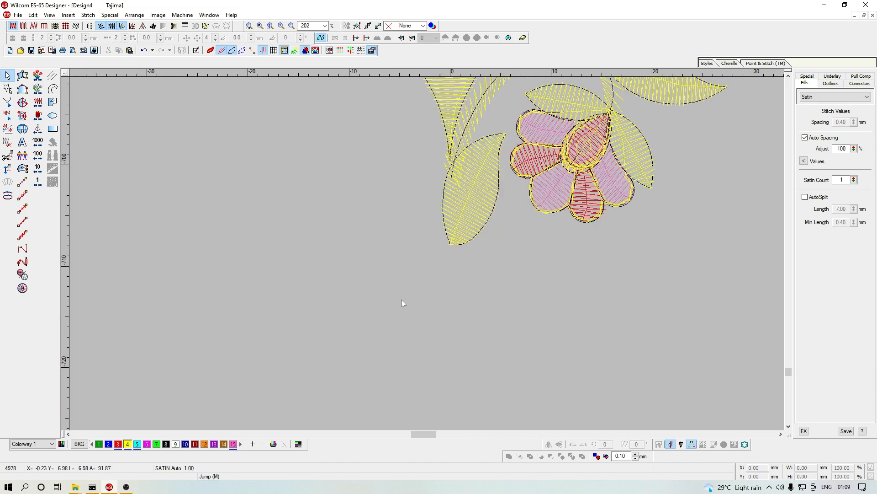
{"action": "scroll", "coordinate": [493, 220], "scroll_direction": "up", "scroll_amount": 2}
{"action": "key", "text": "t"}
{"action": "key", "text": "t"}
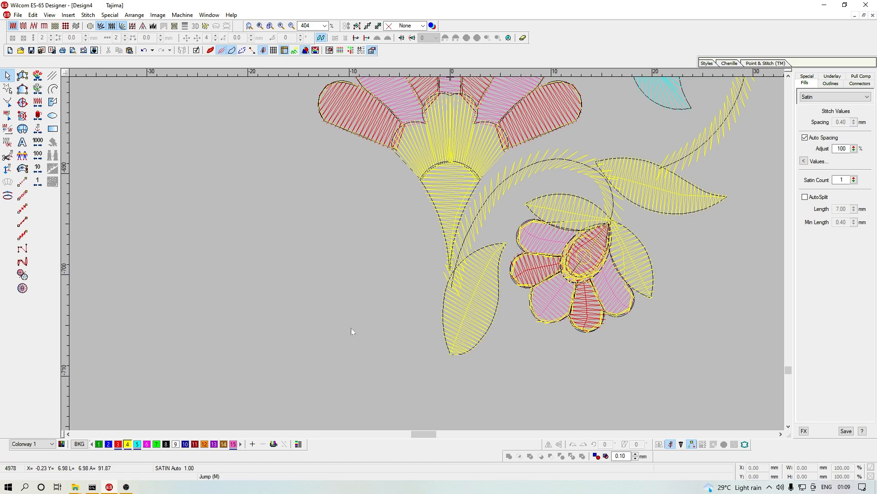
Step: Start a Run line at the base leaf's bottom tip and digitize it up the stem and along the rising vine curve
{"action": "left_click", "coordinate": [25, 184]}
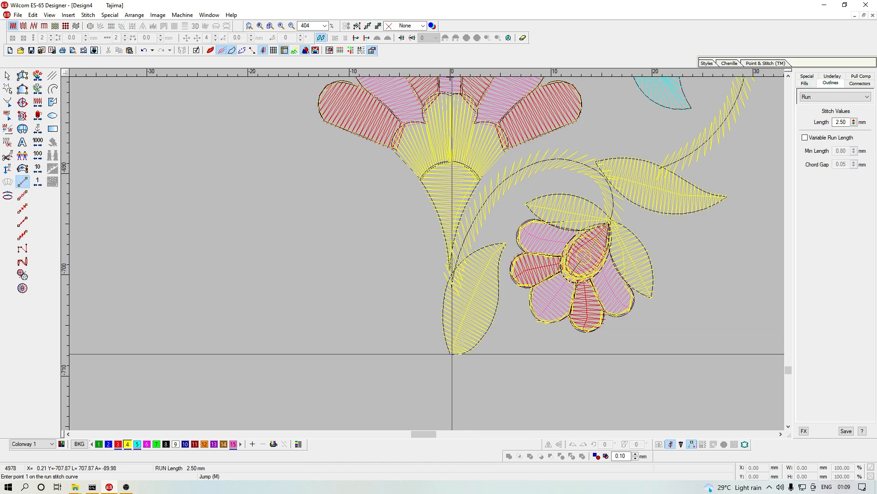
{"action": "left_click", "coordinate": [452, 355]}
{"action": "scroll", "coordinate": [452, 354], "scroll_direction": "down", "scroll_amount": 1}
{"action": "scroll", "coordinate": [452, 354], "scroll_direction": "up", "scroll_amount": 2}
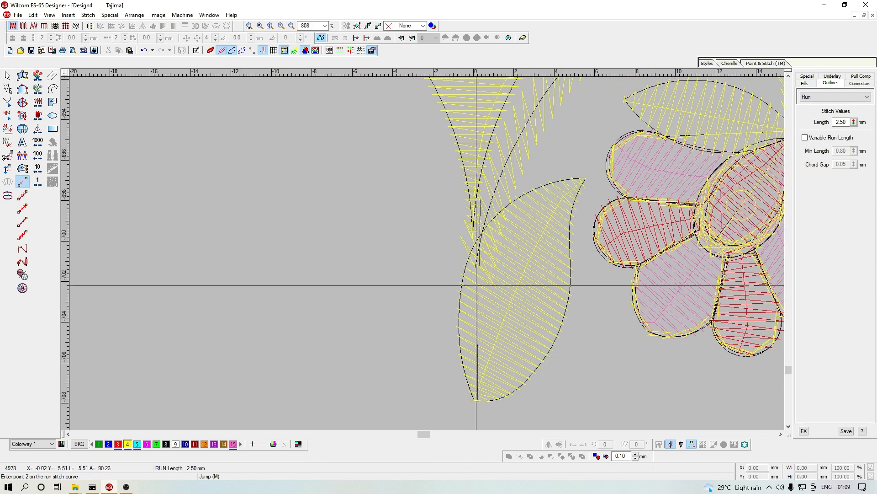
{"action": "left_click", "coordinate": [474, 264]}
{"action": "scroll", "coordinate": [474, 264], "scroll_direction": "up", "scroll_amount": 1}
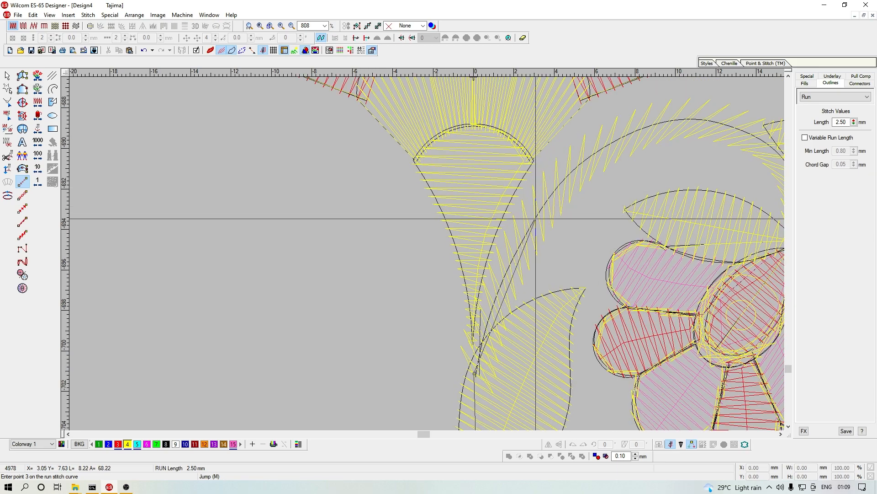
{"action": "left_click", "coordinate": [536, 218]}
{"action": "scroll", "coordinate": [536, 218], "scroll_direction": "up", "scroll_amount": 1}
{"action": "left_click", "coordinate": [443, 171]}
{"action": "left_click", "coordinate": [563, 202]}
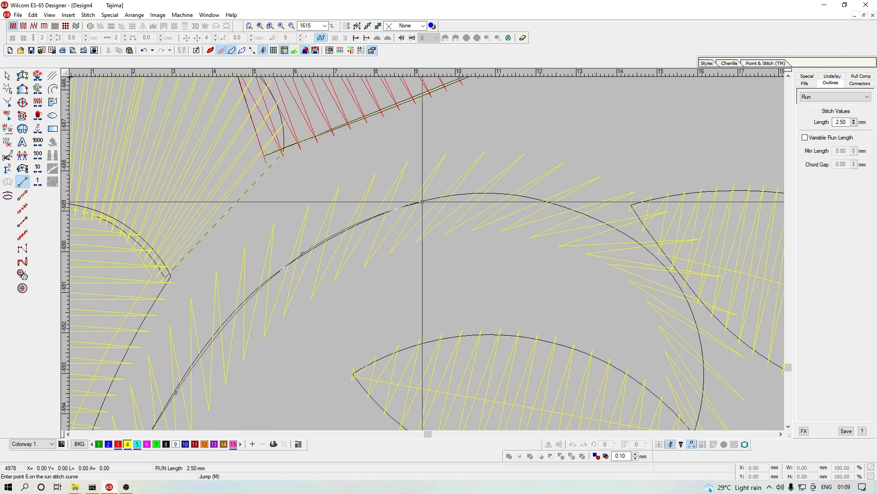
Step: Continue the run line over the vine's arch, through the large yellow leaf and up the outer vine
{"action": "left_click", "coordinate": [546, 203]}
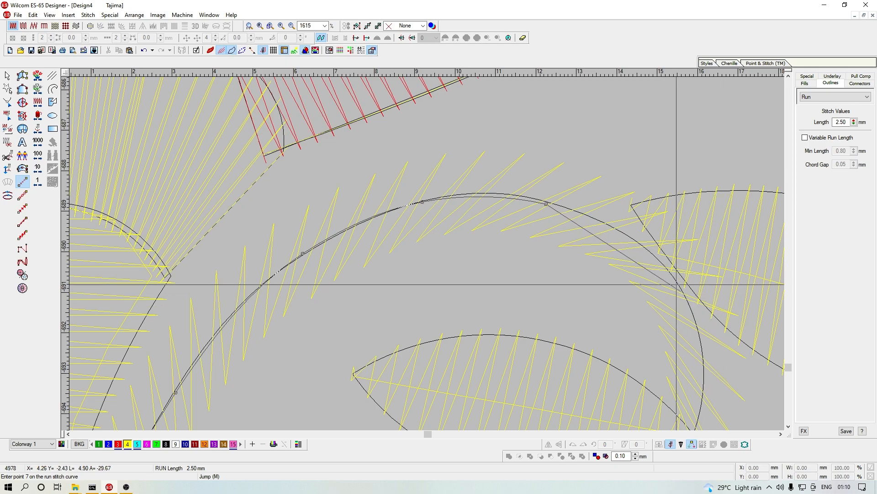
{"action": "left_click", "coordinate": [642, 245]}
{"action": "scroll", "coordinate": [681, 274], "scroll_direction": "down", "scroll_amount": 2}
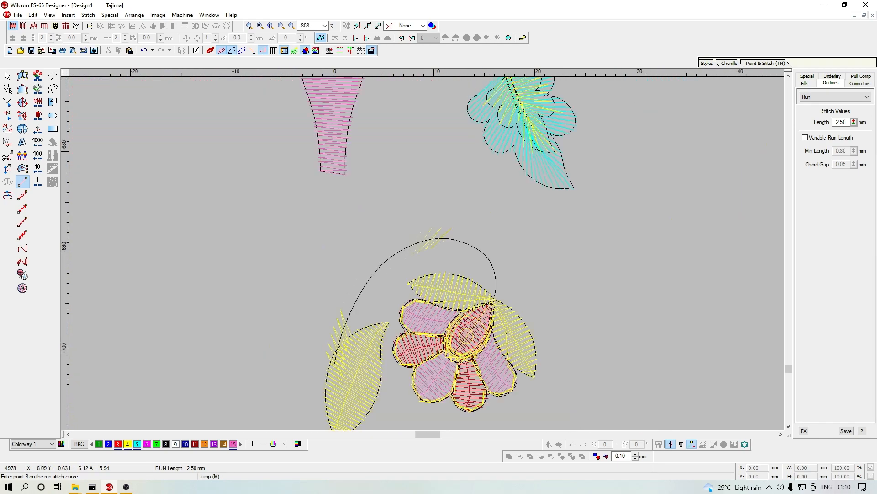
{"action": "scroll", "coordinate": [679, 284], "scroll_direction": "up", "scroll_amount": 1}
{"action": "left_click", "coordinate": [653, 242]}
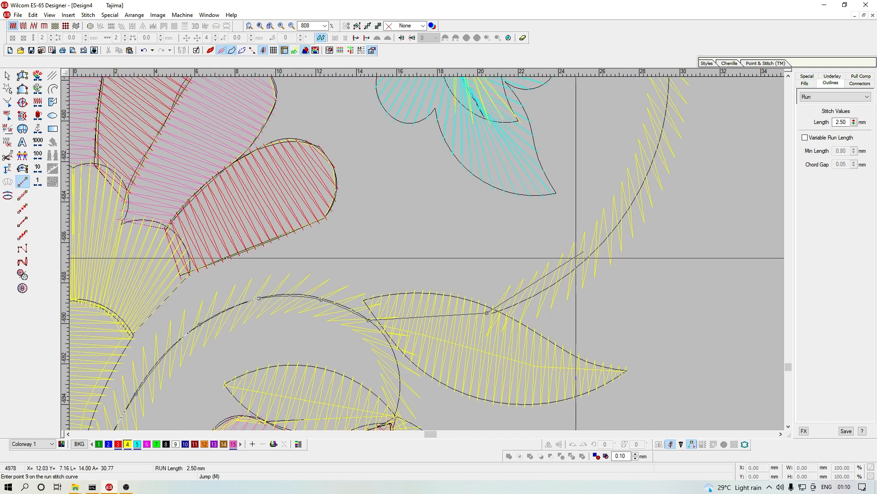
{"action": "left_click", "coordinate": [553, 286]}
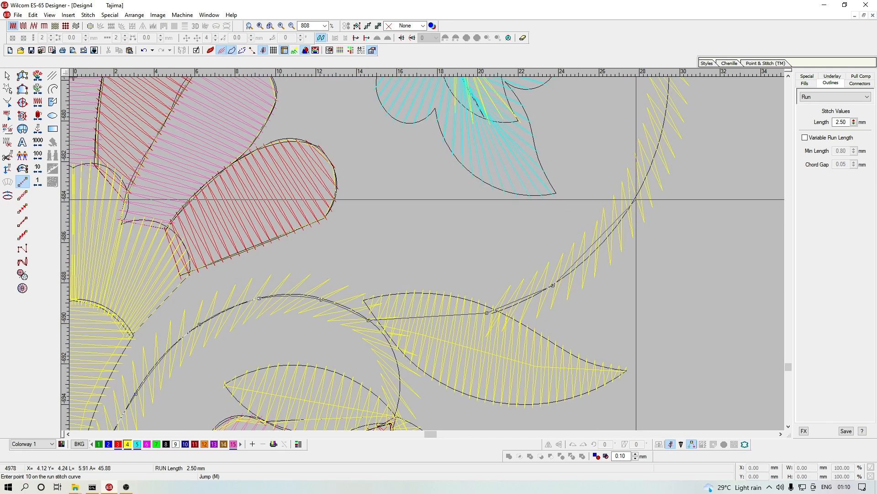
{"action": "left_click", "coordinate": [638, 199]}
{"action": "left_click", "coordinate": [670, 192]}
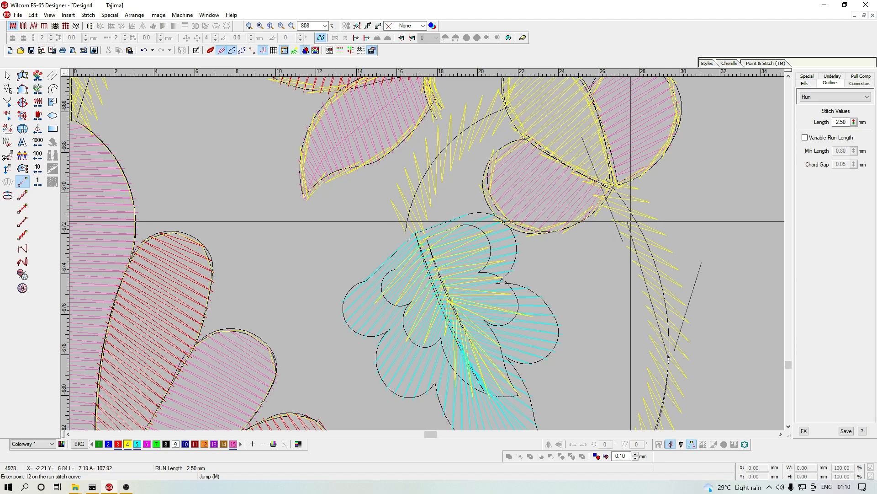
Step: Curve the run line through the small petalled flower to the cyan leaf's top and finish it, about 29 by 42 mm overall
{"action": "right_click", "coordinate": [651, 251]}
{"action": "right_click", "coordinate": [609, 191]}
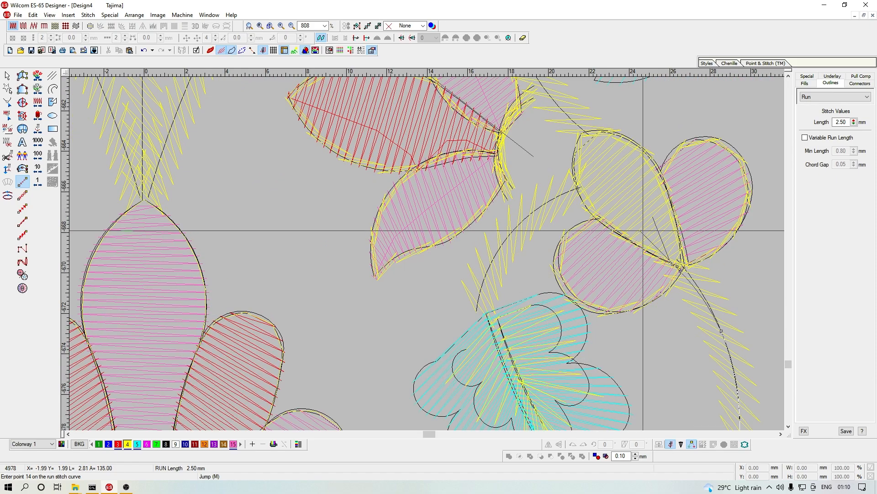
{"action": "right_click", "coordinate": [649, 219]}
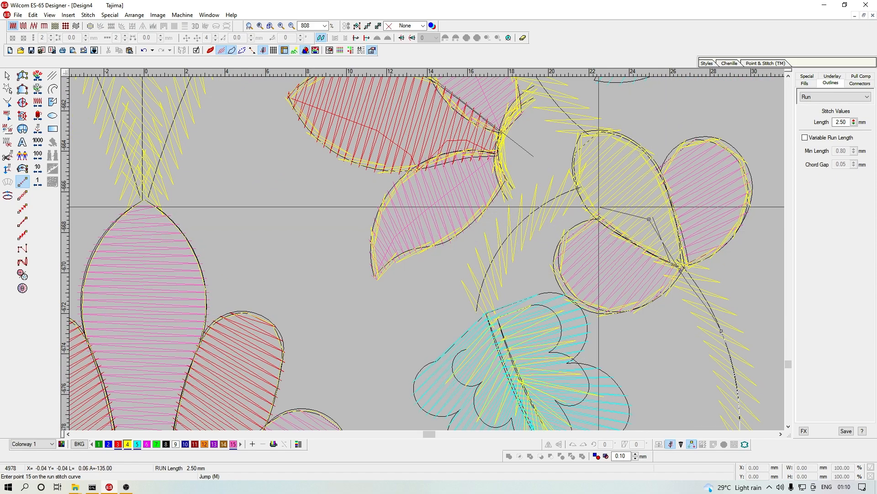
{"action": "right_click", "coordinate": [580, 185]}
{"action": "right_click", "coordinate": [511, 231]}
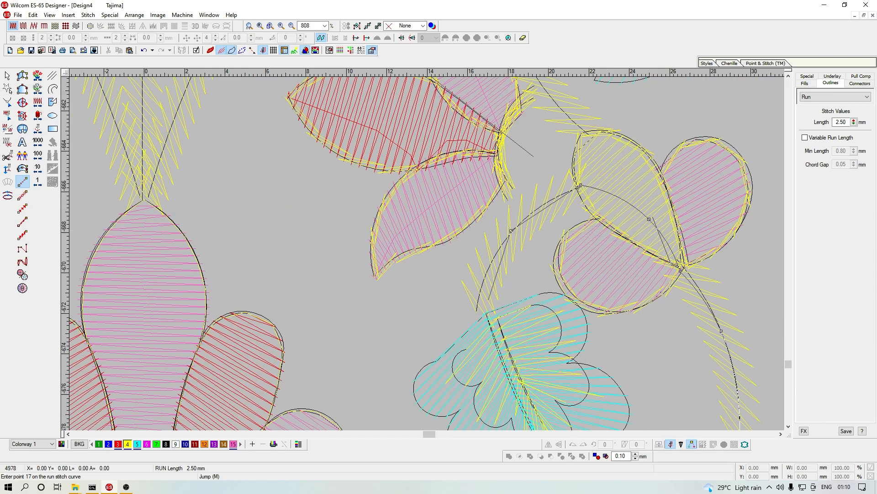
{"action": "right_click", "coordinate": [488, 314]}
{"action": "key", "text": "Return"}
{"action": "scroll", "coordinate": [489, 271], "scroll_direction": "down", "scroll_amount": 2}
{"action": "key", "text": "Escape"}
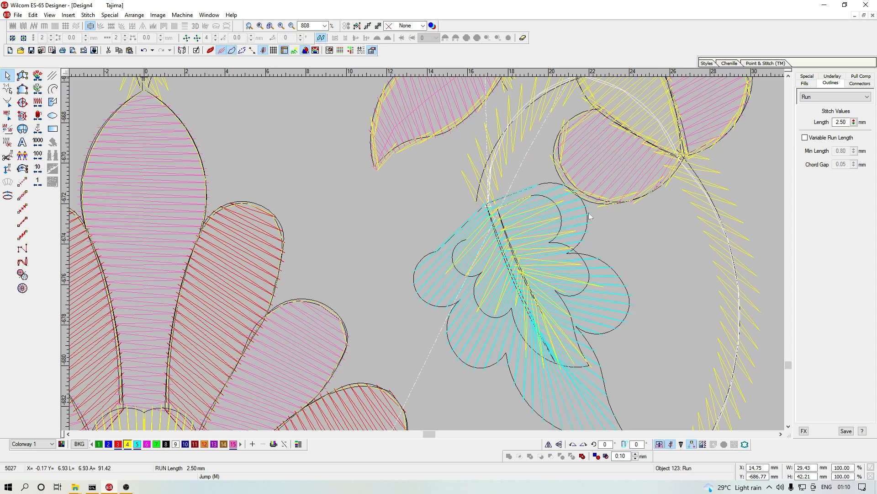
Step: Recolour the new run line with colour 5 and check its whole course along the vine in TrueView
{"action": "key", "text": "t"}
{"action": "key", "text": "z"}
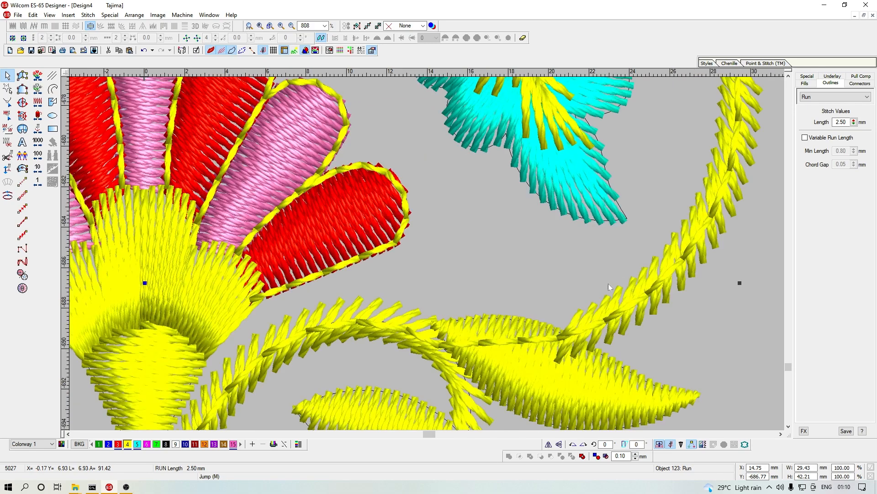
{"action": "key", "text": "shift+z"}
{"action": "left_click", "coordinate": [137, 443]}
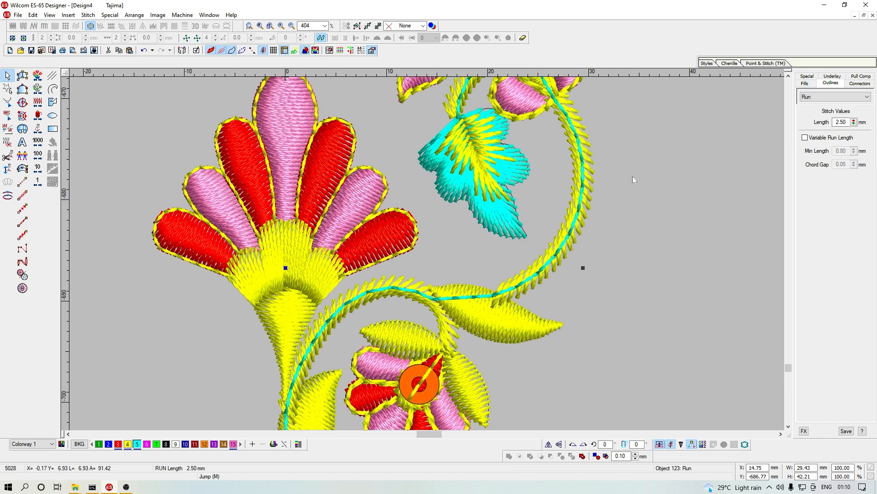
{"action": "scroll", "coordinate": [600, 163], "scroll_direction": "up", "scroll_amount": 3}
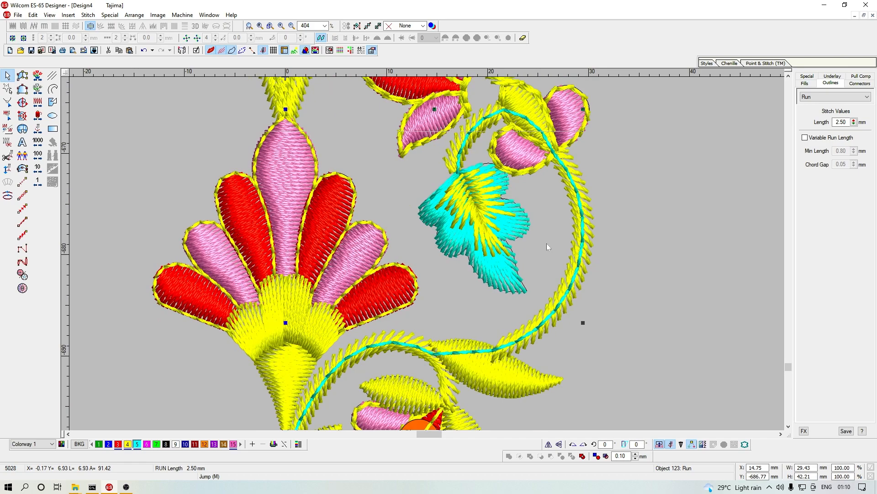
{"action": "scroll", "coordinate": [532, 247], "scroll_direction": "down", "scroll_amount": 6}
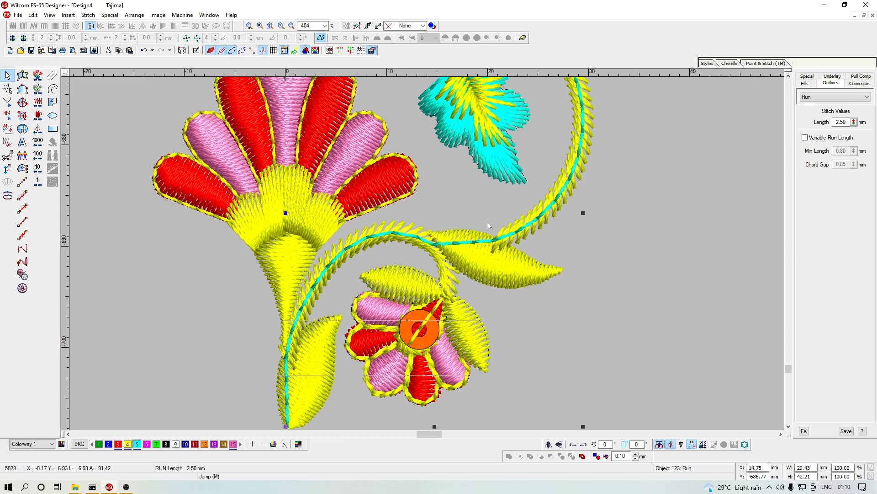
Step: Cut and paste the run line in place, and apply Backtrack to return its stitching to the base
{"action": "key", "text": "ctrl+x"}
{"action": "key", "text": "ctrl+v"}
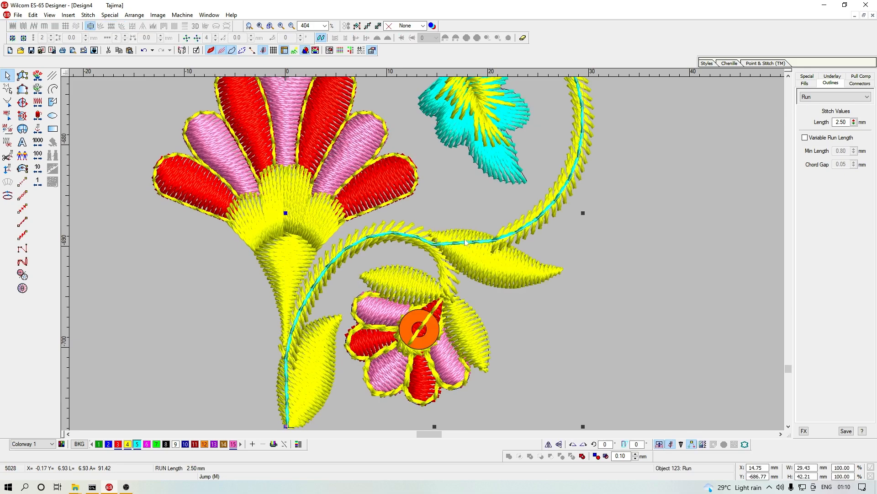
{"action": "key", "text": "t"}
{"action": "key", "text": "shift+z"}
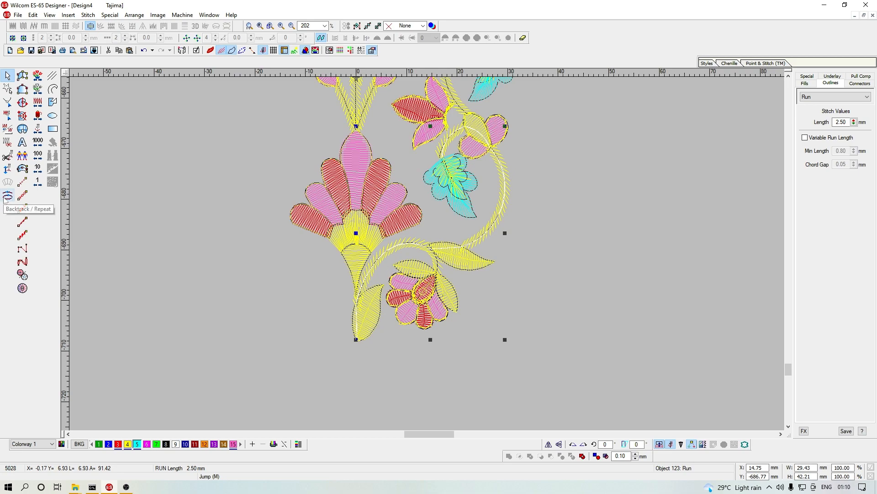
{"action": "key", "text": "Escape"}
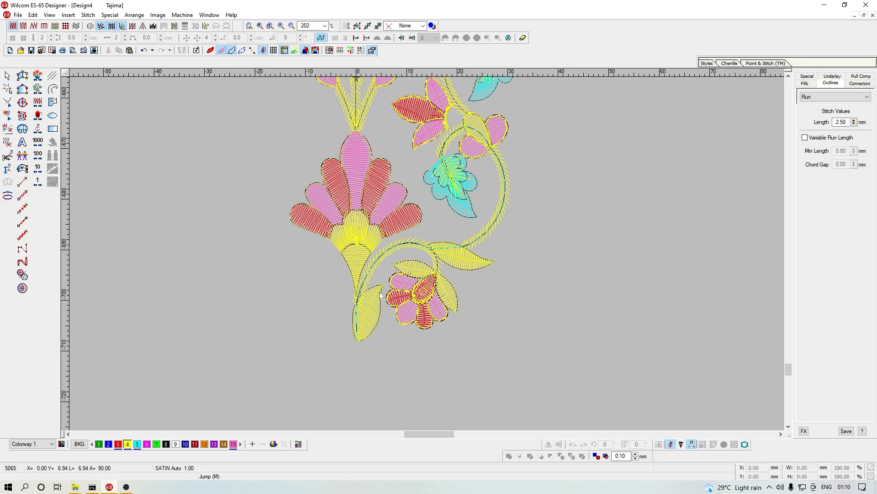
Step: Travel through the stitching sequence from the design's start and back to its end to examine the order of the vine objects
{"action": "scroll", "coordinate": [402, 280], "scroll_direction": "up", "scroll_amount": 1}
{"action": "key", "text": "Home"}
{"action": "key", "text": "Up"}
{"action": "key", "text": "Up"}
{"action": "key", "text": "Up"}
{"action": "key", "text": "Up"}
{"action": "key", "text": "Up"}
{"action": "key", "text": "Up"}
{"action": "key", "text": "Up"}
{"action": "key", "text": "Up"}
{"action": "key", "text": "Up"}
{"action": "key", "text": "Up"}
{"action": "key", "text": "Up"}
{"action": "key", "text": "Up"}
{"action": "key", "text": "Up"}
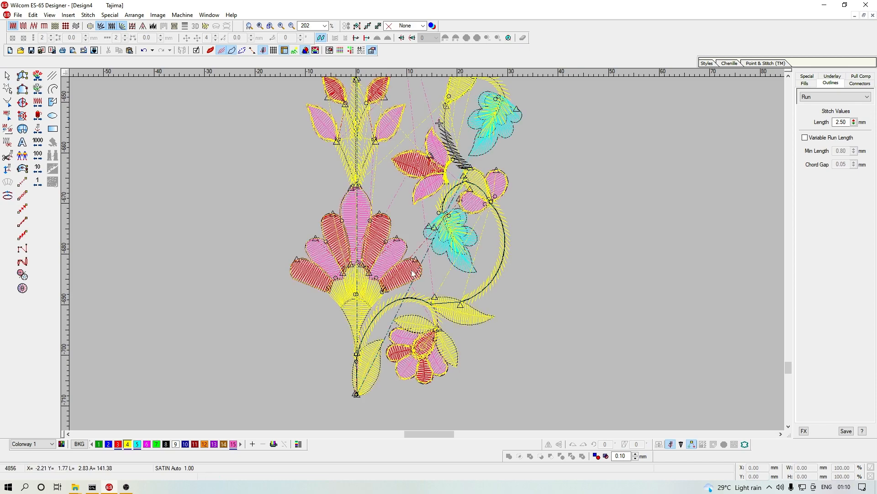
{"action": "key", "text": "Down"}
{"action": "key", "text": "Down"}
{"action": "key", "text": "End"}
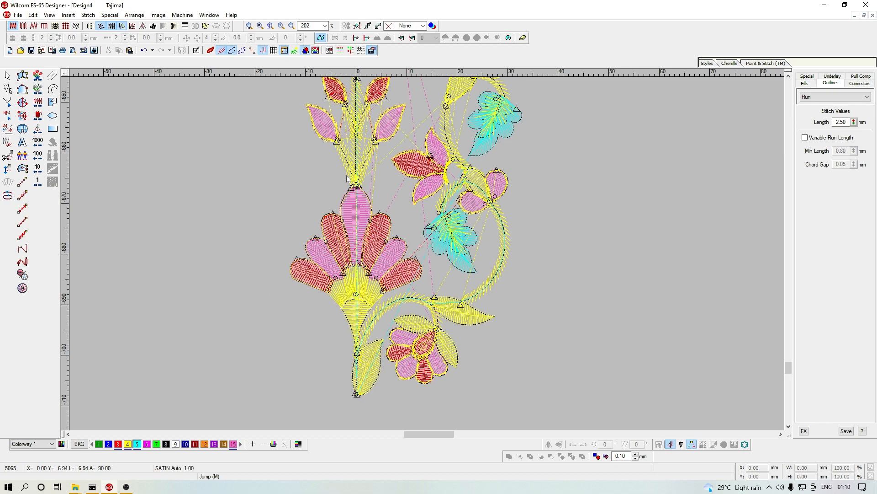
Step: Turn off Use Auto Start and End for the design
{"action": "left_click", "coordinate": [88, 14]}
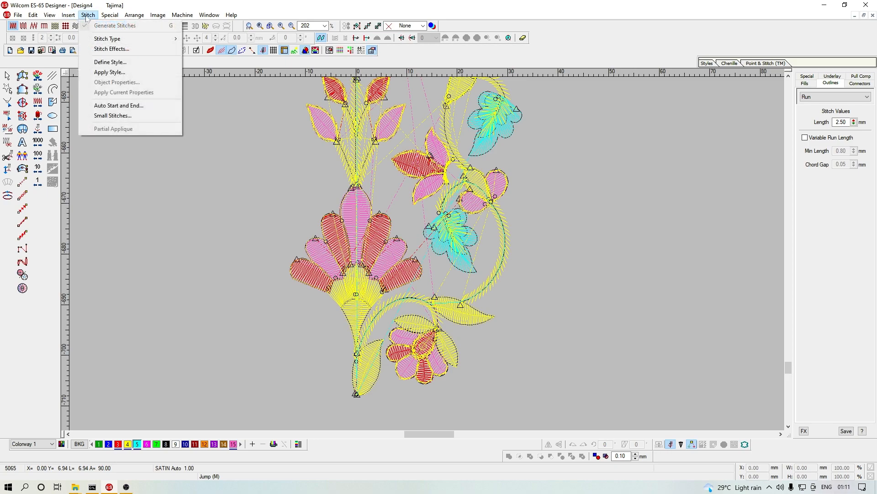
{"action": "left_click", "coordinate": [101, 106]}
{"action": "left_click", "coordinate": [393, 159]}
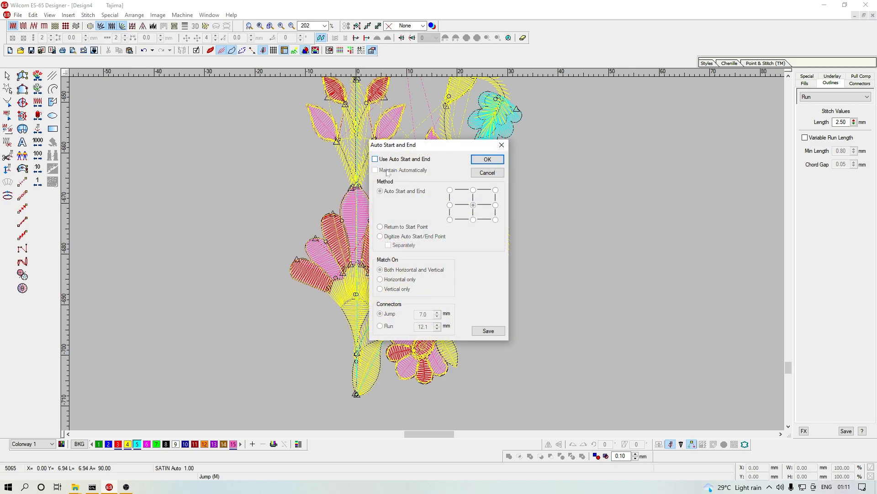
{"action": "left_click", "coordinate": [487, 159]}
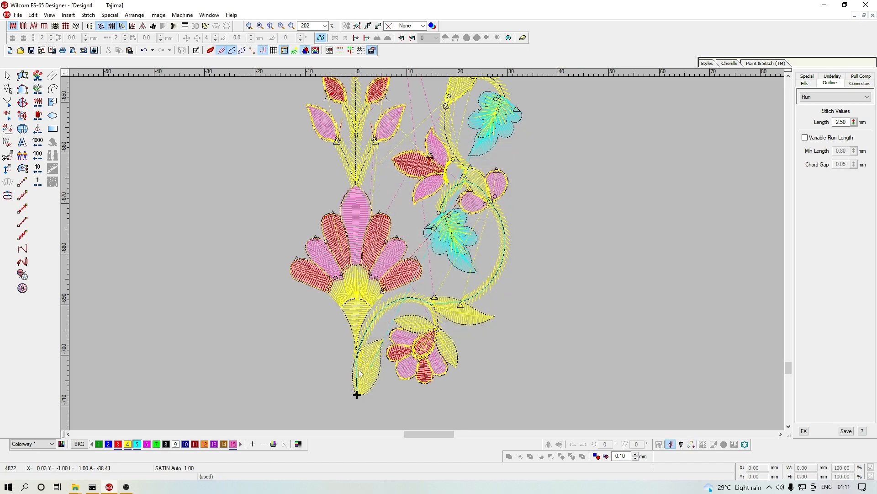
Step: Travel stitch by stitch along the run line from the stem base to the cyan leaf to examine its path
{"action": "key", "text": "shift+Tab"}
{"action": "key", "text": "Right"}
{"action": "key", "text": "Right"}
{"action": "key", "text": "Right"}
{"action": "key", "text": "Right"}
{"action": "key", "text": "Right"}
{"action": "key", "text": "Right"}
{"action": "key", "text": "Right"}
{"action": "key", "text": "Right"}
{"action": "key", "text": "Right"}
{"action": "key", "text": "Right"}
{"action": "key", "text": "Right"}
{"action": "key", "text": "Right"}
{"action": "key", "text": "Right"}
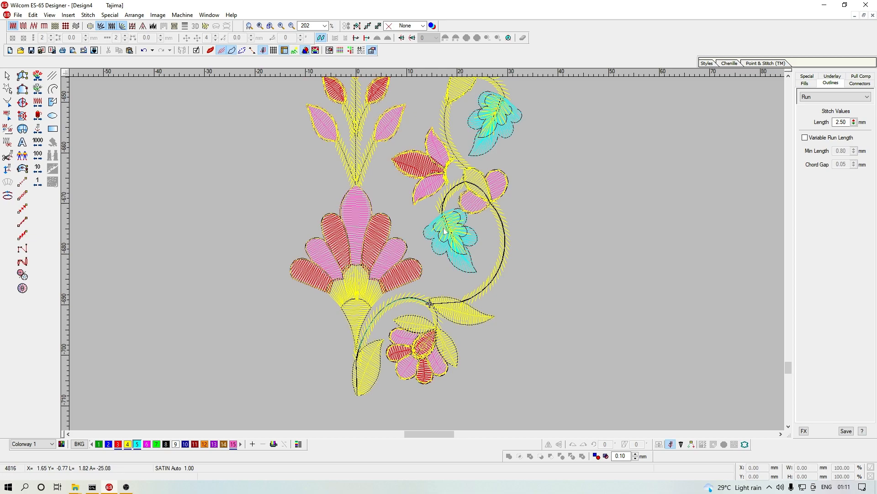
{"action": "key", "text": "Right"}
{"action": "key", "text": "Right"}
{"action": "key", "text": "Right"}
{"action": "key", "text": "Right"}
{"action": "key", "text": "Right"}
{"action": "key", "text": "Right"}
{"action": "key", "text": "Right"}
{"action": "key", "text": "Right"}
{"action": "key", "text": "Right"}
{"action": "key", "text": "Right"}
{"action": "key", "text": "Right"}
{"action": "key", "text": "Right"}
{"action": "key", "text": "Right"}
{"action": "key", "text": "Right"}
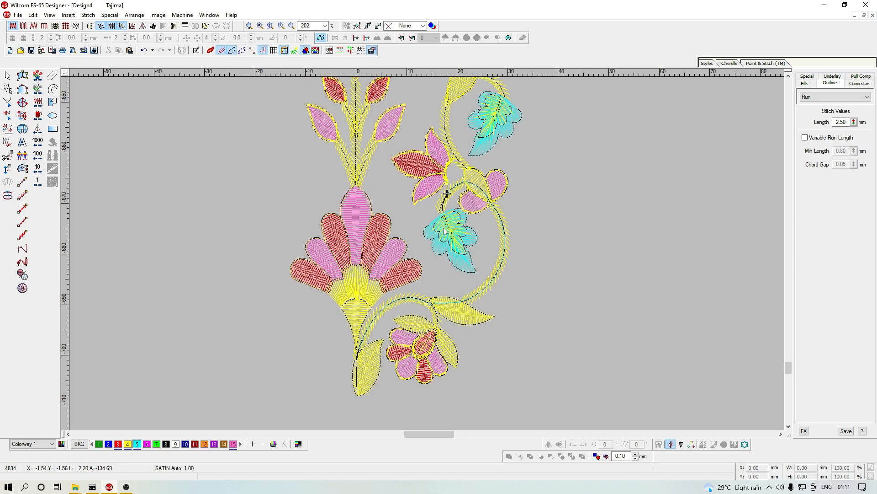
Step: Ungroup the vine motif and the lowest cyan leaf so its outer and inner satin shapes are separate objects
{"action": "key", "text": "z"}
{"action": "key", "text": "b"}
{"action": "left_click_drag", "start_coordinate": [431, 136], "coordinate": [526, 250]}
{"action": "key", "text": "shift+z"}
{"action": "key", "text": "o"}
{"action": "left_click", "coordinate": [446, 226]}
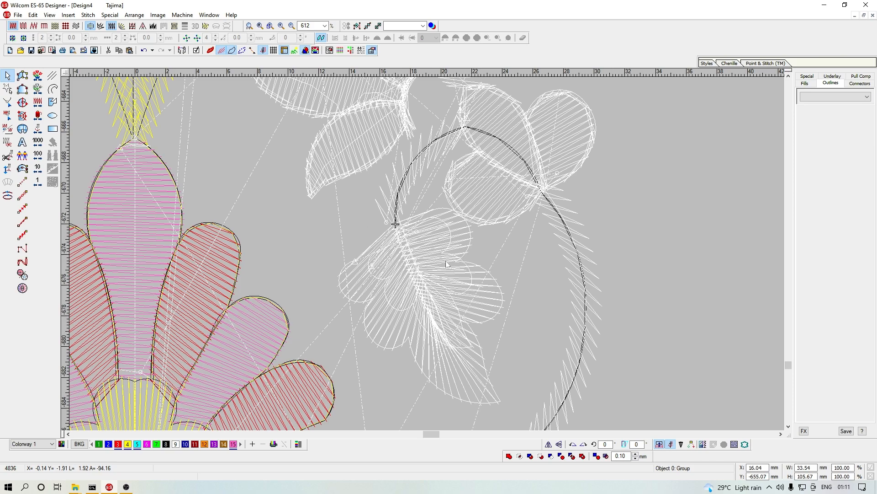
{"action": "left_click", "coordinate": [451, 230]}
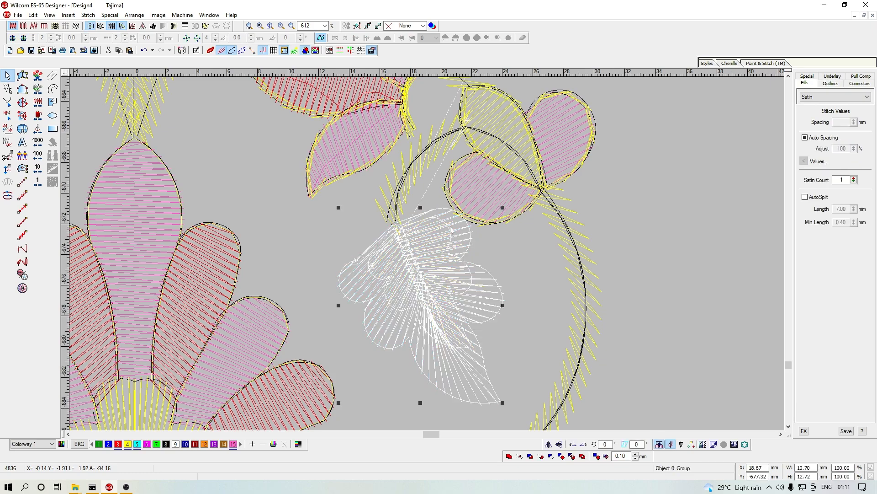
{"action": "key", "text": "ctrl+u"}
{"action": "left_click", "coordinate": [456, 222]}
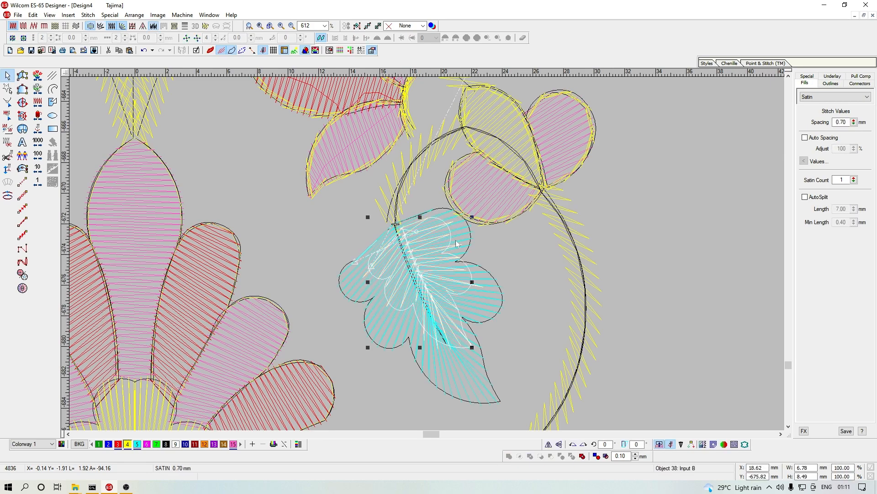
Step: Try moving the lowest cyan leaf shape away from its yellow inner leaf, and undo the move
{"action": "left_click", "coordinate": [427, 243]}
{"action": "left_click_drag", "start_coordinate": [465, 238], "coordinate": [673, 208]}
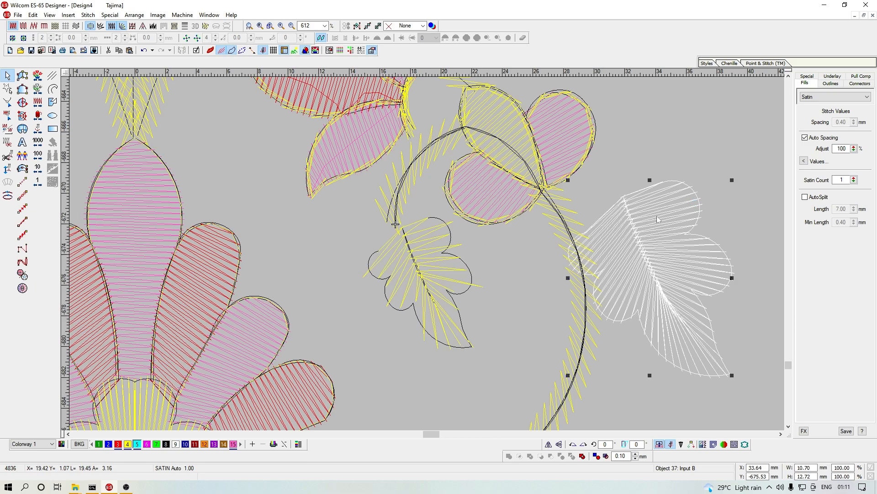
{"action": "key", "text": "ctrl+z"}
{"action": "key", "text": "Escape"}
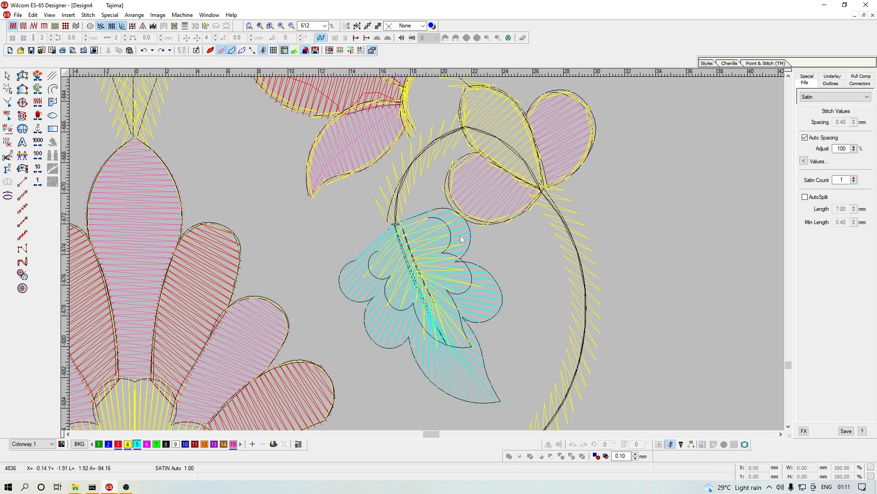
Step: Cut the lowest cyan leaf shape and paste it in place at the end of the stitching sequence
{"action": "left_click", "coordinate": [468, 237]}
{"action": "key", "text": "ctrl+x"}
{"action": "key", "text": "End"}
{"action": "key", "text": "ctrl+v"}
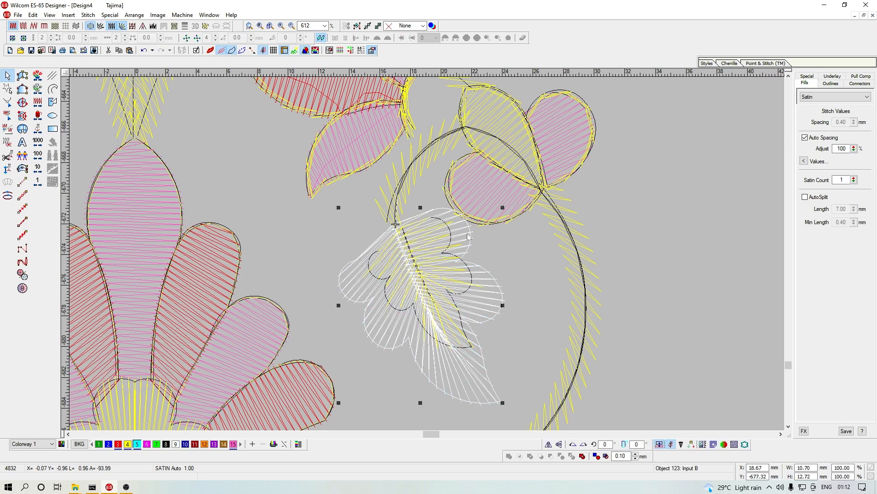
{"action": "scroll", "coordinate": [466, 235], "scroll_direction": "up", "scroll_amount": 1}
{"action": "key", "text": "Escape"}
Step: Travel stitch by stitch along the run line to where it crosses the small yellow leaf above the lowest cyan leaf
{"action": "key", "text": "shift+z"}
{"action": "key", "text": "Right"}
{"action": "key", "text": "Right"}
{"action": "key", "text": "Right"}
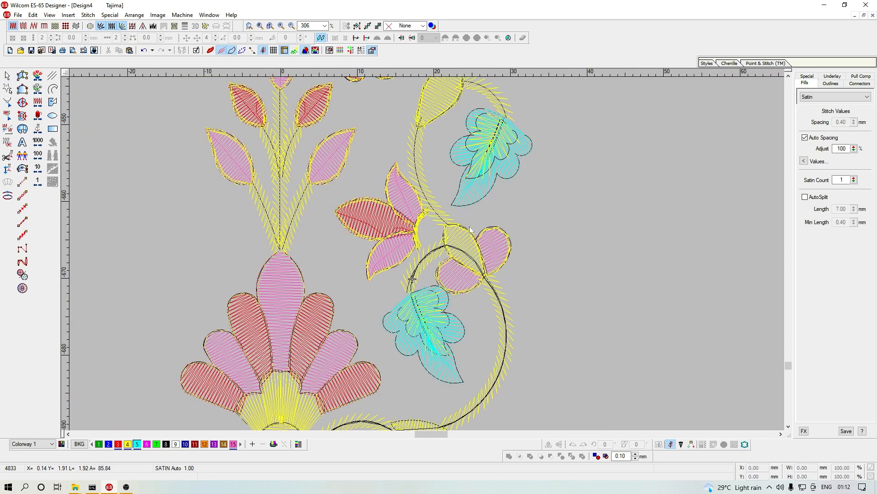
{"action": "key", "text": "Right"}
{"action": "key", "text": "c"}
{"action": "key", "text": "z"}
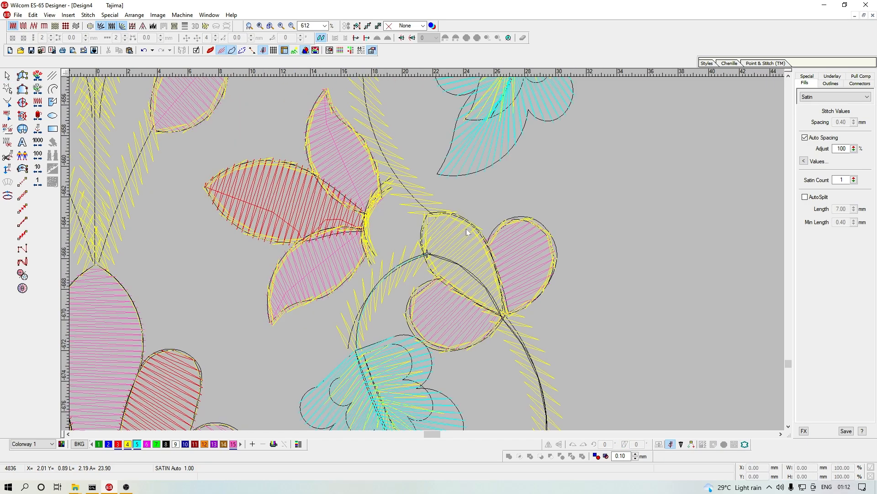
Step: Digitize a 2.50 mm run line from that crossing up the vine, through the upper yellow leaf, to the middle cyan leaf's base
{"action": "left_click", "coordinate": [22, 182]}
{"action": "left_click", "coordinate": [427, 255]}
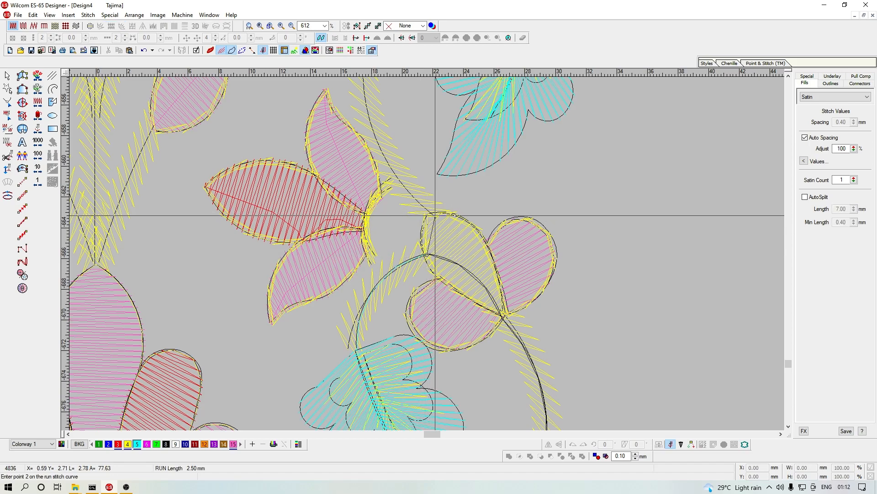
{"action": "left_click", "coordinate": [433, 217]}
{"action": "scroll", "coordinate": [434, 217], "scroll_direction": "up", "scroll_amount": 3}
{"action": "left_click", "coordinate": [388, 326]}
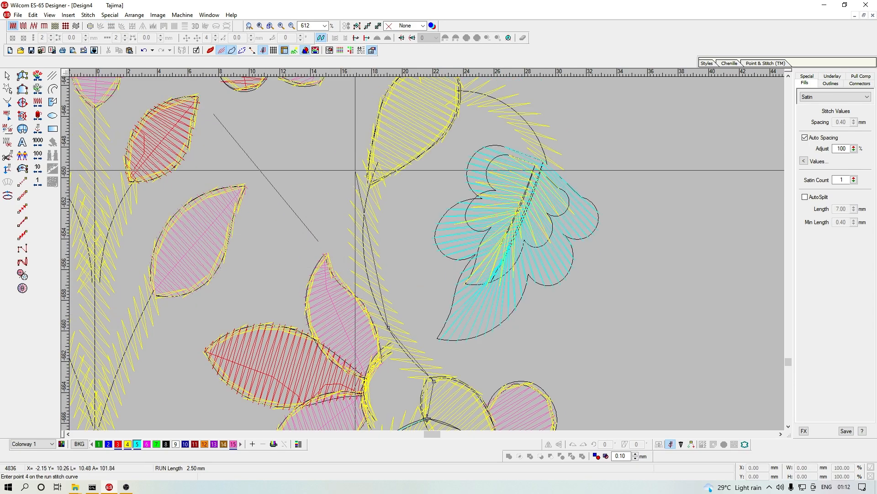
{"action": "left_click", "coordinate": [368, 186]}
{"action": "scroll", "coordinate": [502, 130], "scroll_direction": "up", "scroll_amount": 2}
{"action": "left_click", "coordinate": [404, 251]}
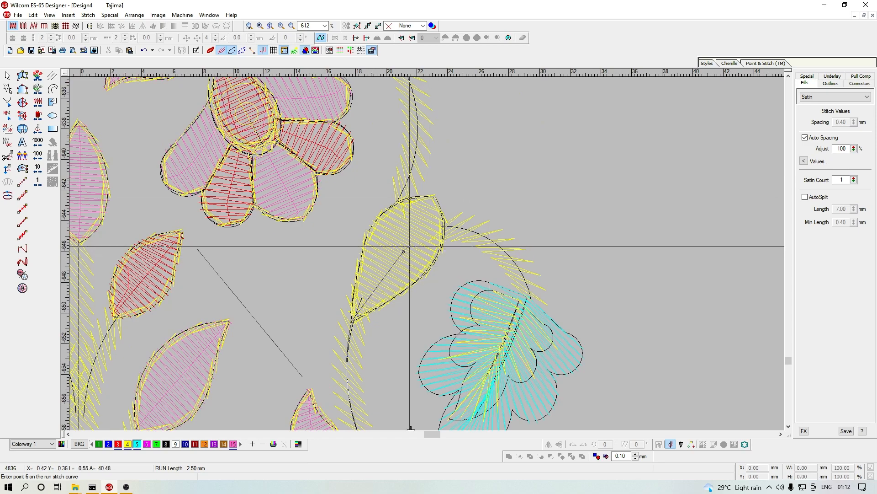
{"action": "left_click", "coordinate": [444, 227]}
{"action": "left_click", "coordinate": [505, 254]}
{"action": "left_click", "coordinate": [529, 295]}
{"action": "key", "text": "Return"}
Step: Apply Backtrack to the new run line and re-sequence the middle cyan leaf shape at its tip
{"action": "scroll", "coordinate": [411, 428], "scroll_direction": "down", "scroll_amount": 3}
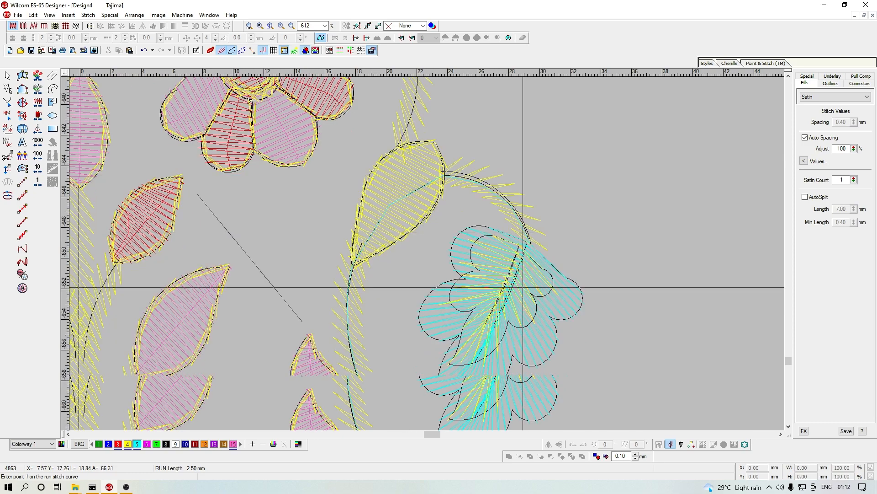
{"action": "key", "text": "Escape"}
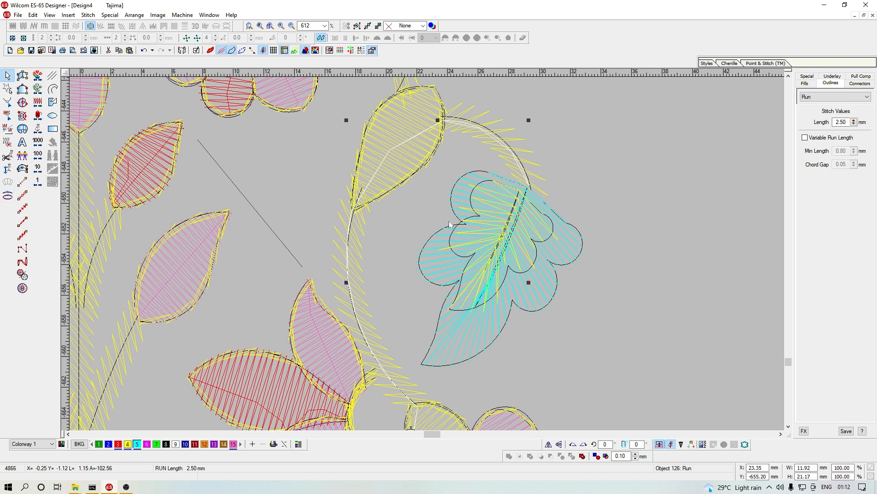
{"action": "left_click", "coordinate": [568, 205]}
{"action": "left_click", "coordinate": [567, 230]}
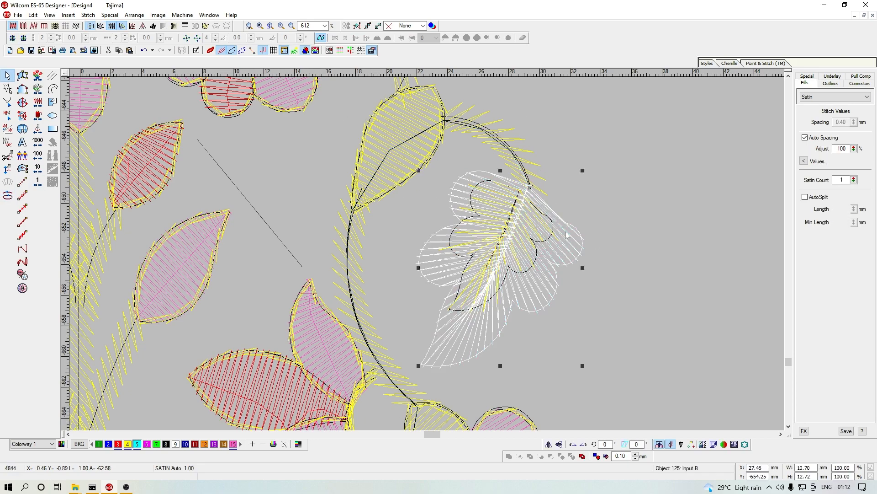
Step: Travel back along the backtracked run line to its stitch inside the upper yellow vine leaf
{"action": "scroll", "coordinate": [555, 226], "scroll_direction": "up", "scroll_amount": 3}
{"action": "key", "text": "shift+z"}
{"action": "key", "text": "Left"}
{"action": "key", "text": "Left"}
{"action": "key", "text": "Left"}
{"action": "key", "text": "Left"}
{"action": "key", "text": "Left"}
{"action": "key", "text": "Left"}
{"action": "key", "text": "Left"}
{"action": "key", "text": "Left"}
{"action": "key", "text": "Left"}
{"action": "key", "text": "Left"}
{"action": "key", "text": "Left"}
{"action": "key", "text": "Left"}
{"action": "key", "text": "Right"}
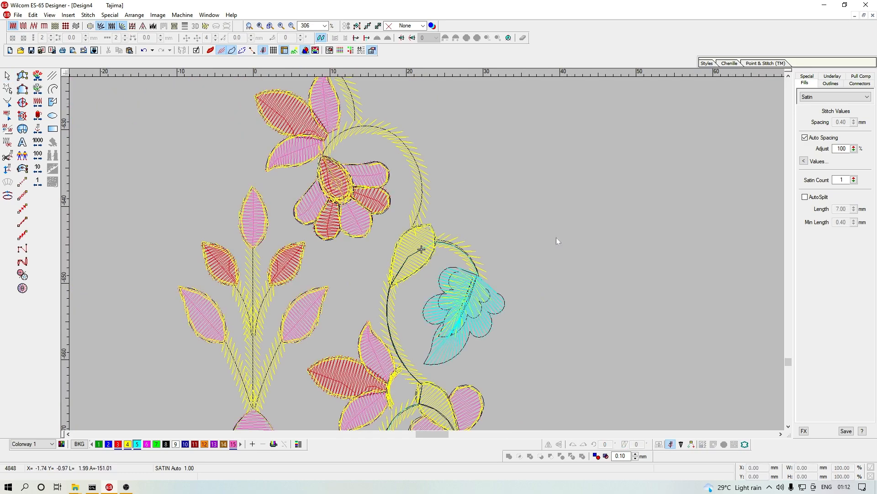
{"action": "key", "text": "Right"}
Step: Start a 2.50 mm run line inside the upper yellow leaf and follow the vine up around the curve above the upper flower
{"action": "key", "text": "z"}
{"action": "key", "text": "space"}
{"action": "key", "text": "z"}
{"action": "key", "text": "z"}
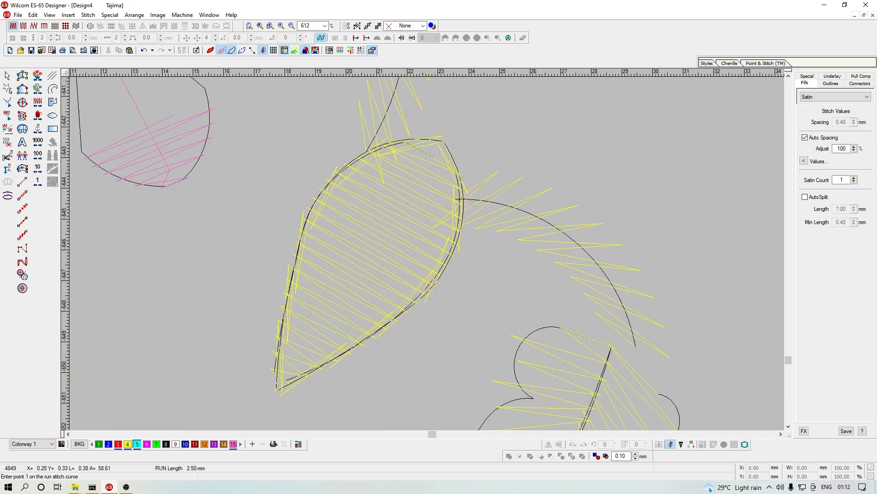
{"action": "left_click", "coordinate": [392, 255]}
{"action": "scroll", "coordinate": [331, 221], "scroll_direction": "up", "scroll_amount": 4}
{"action": "left_click", "coordinate": [306, 265]}
{"action": "scroll", "coordinate": [361, 213], "scroll_direction": "up", "scroll_amount": 3}
{"action": "key", "text": "shift+z"}
{"action": "left_click", "coordinate": [406, 241]}
{"action": "scroll", "coordinate": [314, 133], "scroll_direction": "up", "scroll_amount": 4}
{"action": "left_click", "coordinate": [375, 286]}
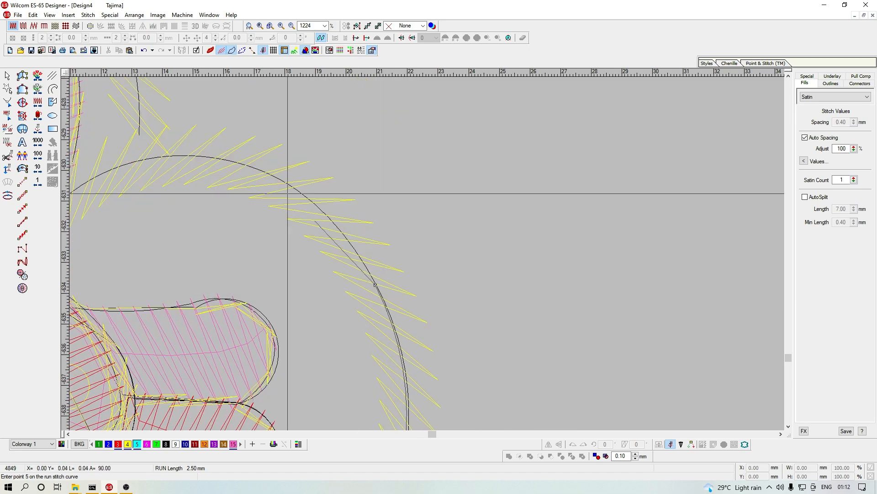
{"action": "right_click", "coordinate": [276, 179]}
{"action": "right_click", "coordinate": [210, 156]}
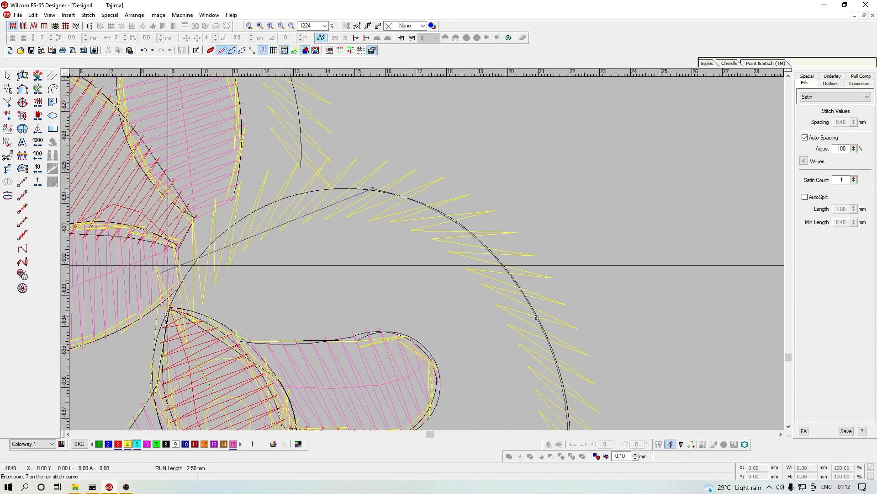
Step: Try continuing the run line down to the upper flower's base, and remove those last two points
{"action": "right_click", "coordinate": [235, 227]}
{"action": "right_click", "coordinate": [169, 316]}
{"action": "key", "text": "shift+z"}
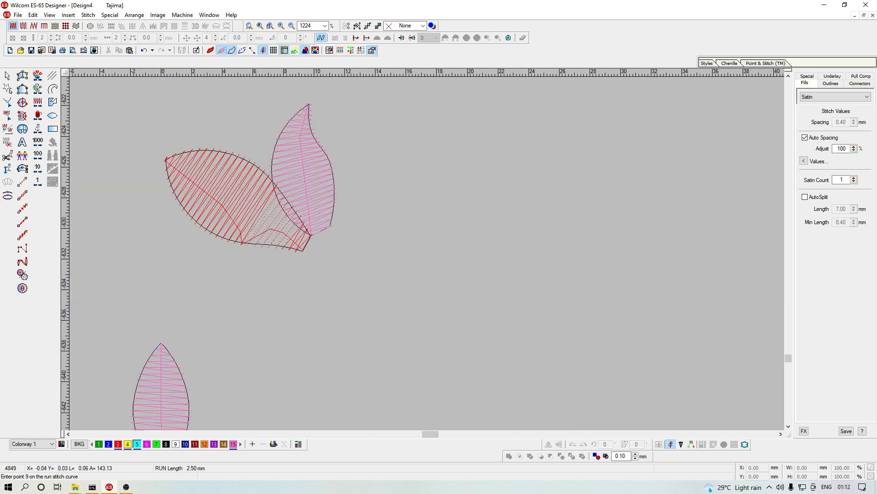
{"action": "key", "text": "shift+z"}
{"action": "key", "text": "shift+z"}
{"action": "key", "text": "shift+z"}
{"action": "key", "text": "z"}
{"action": "key", "text": "z"}
{"action": "key", "text": "BackSpace"}
{"action": "key", "text": "BackSpace"}
Step: Continue the run line up the upper vine and around its top loop to the highest cyan leaf's base, and finish it
{"action": "key", "text": "z"}
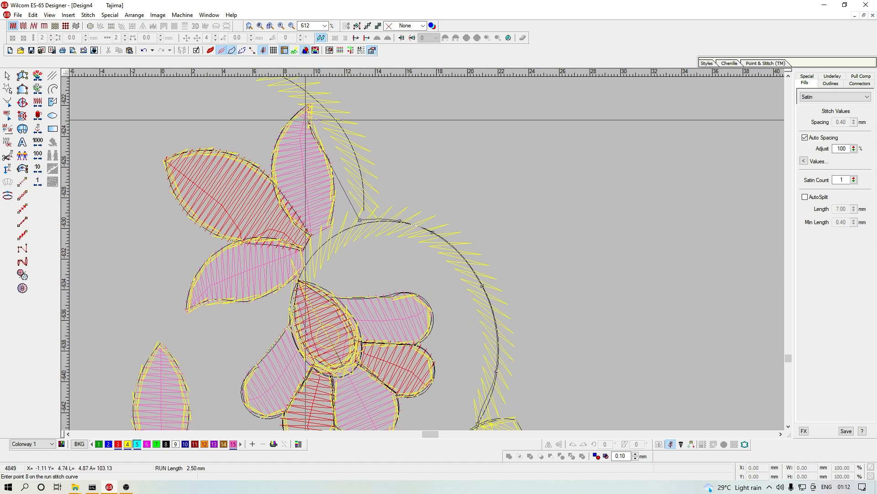
{"action": "right_click", "coordinate": [352, 141]}
{"action": "scroll", "coordinate": [306, 107], "scroll_direction": "up", "scroll_amount": 2}
{"action": "right_click", "coordinate": [361, 276]}
{"action": "right_click", "coordinate": [287, 230]}
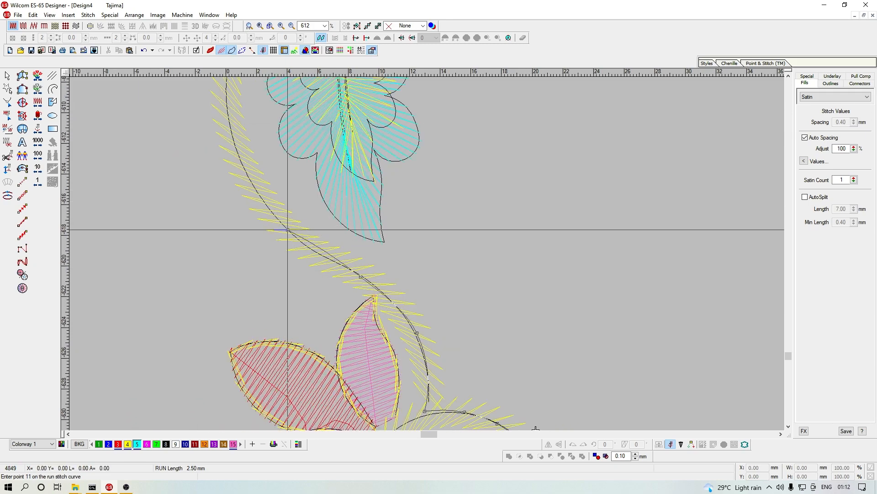
{"action": "right_click", "coordinate": [232, 144]}
{"action": "right_click", "coordinate": [319, 143]}
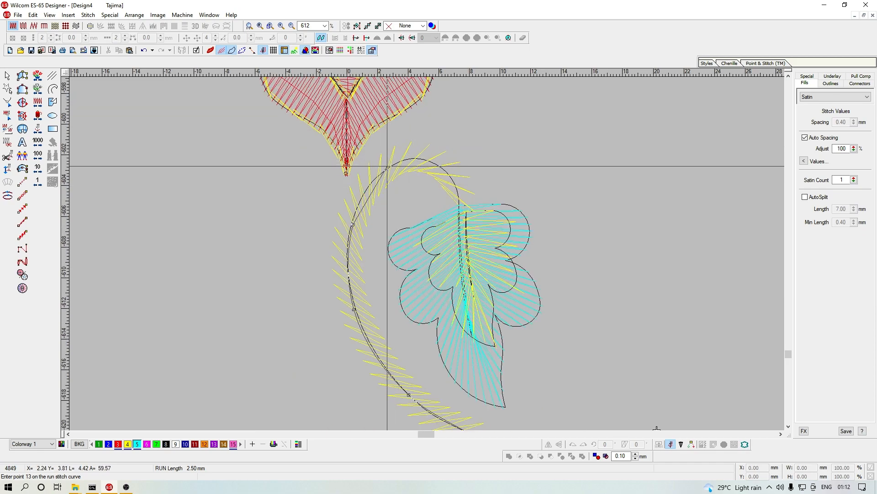
{"action": "right_click", "coordinate": [386, 170]}
{"action": "right_click", "coordinate": [432, 163]}
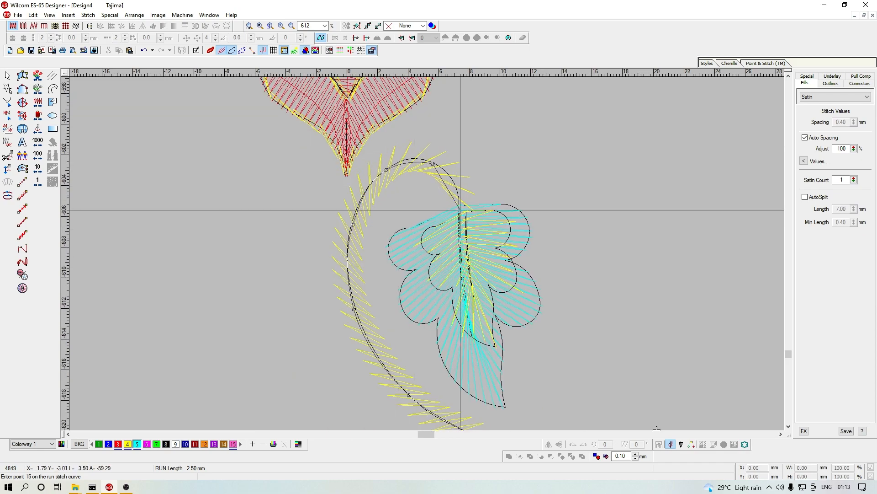
{"action": "right_click", "coordinate": [461, 208]}
{"action": "key", "text": "Return"}
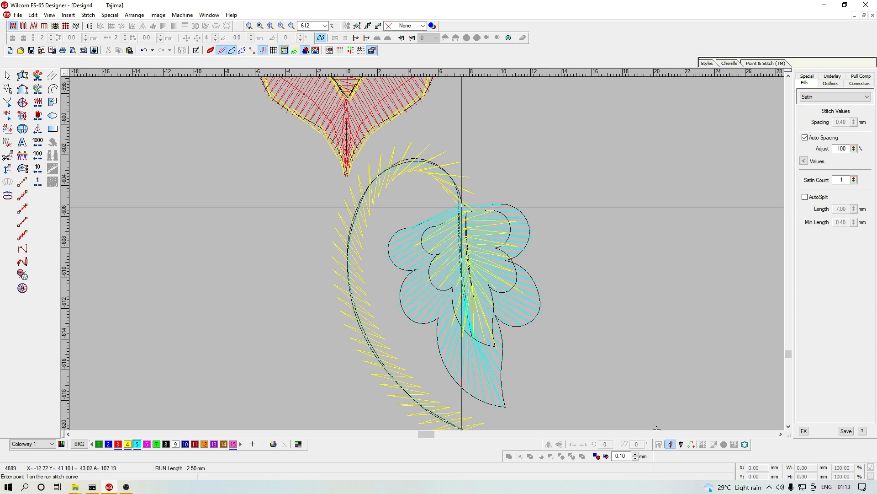
Step: Apply Backtrack to the upper run line, re-sequence the highest cyan leaf shape at its tip, and travel to the design's end
{"action": "key", "text": "Escape"}
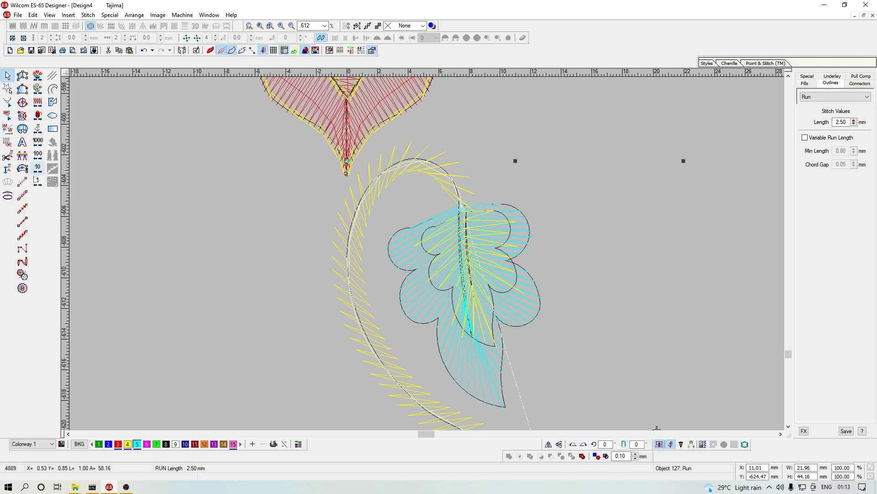
{"action": "left_click", "coordinate": [8, 195]}
{"action": "key", "text": "Escape"}
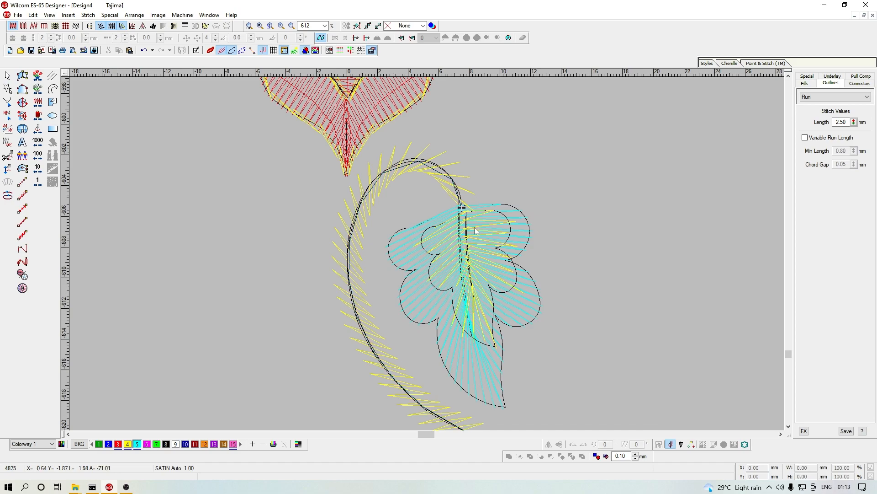
{"action": "left_click", "coordinate": [519, 235]}
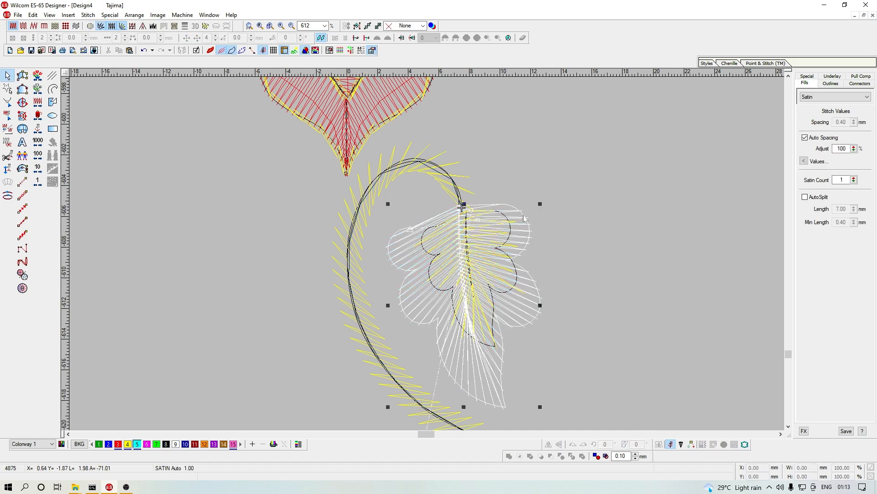
{"action": "scroll", "coordinate": [500, 196], "scroll_direction": "down", "scroll_amount": 2}
{"action": "key", "text": "Escape"}
{"action": "key", "text": "End"}
Step: Travel back and forth between the last color change and the design's end to check the cyan stitching sequence
{"action": "scroll", "coordinate": [540, 177], "scroll_direction": "down", "scroll_amount": 1}
{"action": "scroll", "coordinate": [539, 177], "scroll_direction": "up", "scroll_amount": 1}
{"action": "scroll", "coordinate": [539, 177], "scroll_direction": "down", "scroll_amount": 1}
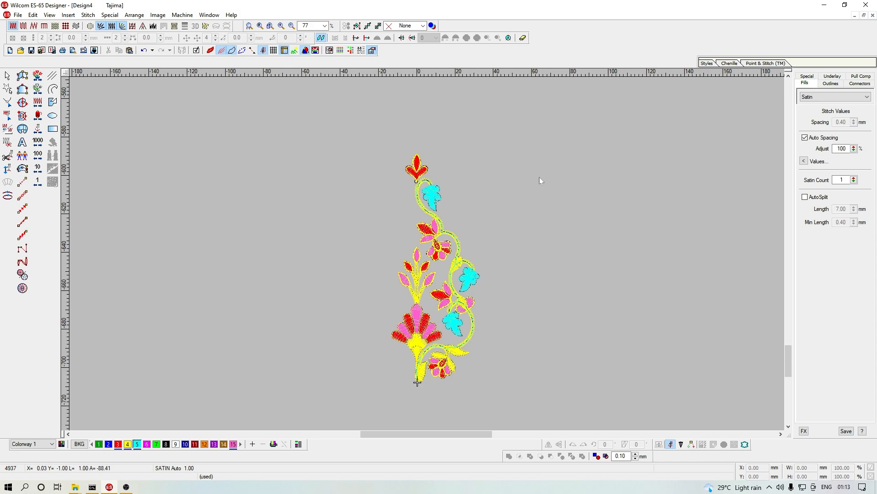
{"action": "key", "text": "Page_Up"}
{"action": "key", "text": "Page_Down"}
{"action": "key", "text": "Page_Up"}
{"action": "key", "text": "Page_Down"}
{"action": "key", "text": "Page_Up"}
{"action": "key", "text": "Page_Down"}
{"action": "key", "text": "Page_Up"}
{"action": "key", "text": "Page_Down"}
{"action": "key", "text": "Page_Up"}
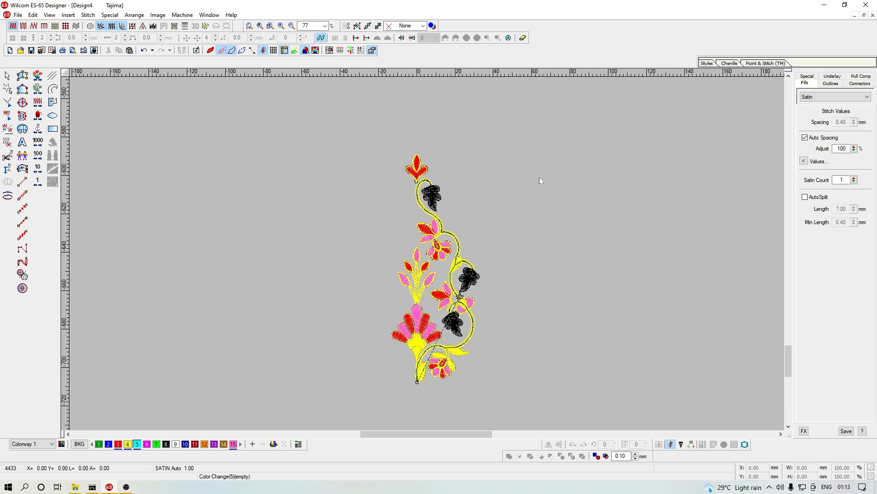
{"action": "key", "text": "Page_Down"}
{"action": "key", "text": "z"}
{"action": "key", "text": "Page_Up"}
{"action": "key", "text": "Page_Down"}
{"action": "key", "text": "shift+z"}
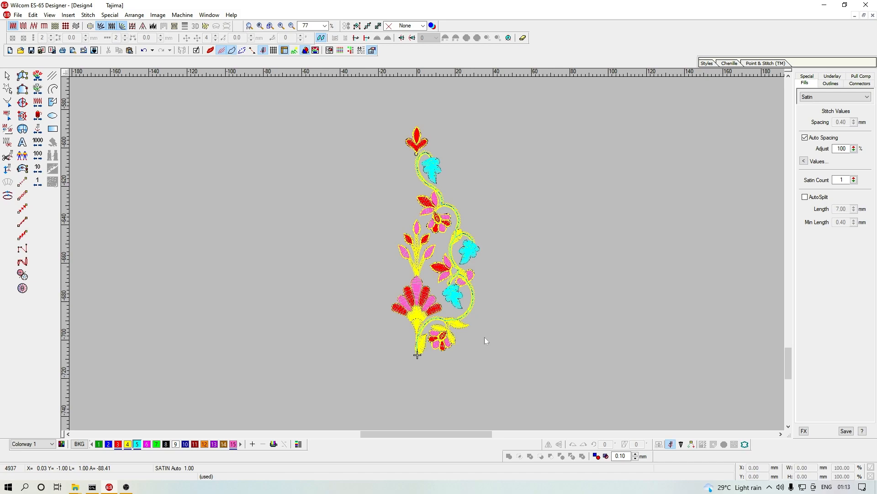
{"action": "key", "text": "alt+v"}
{"action": "key", "text": "c"}
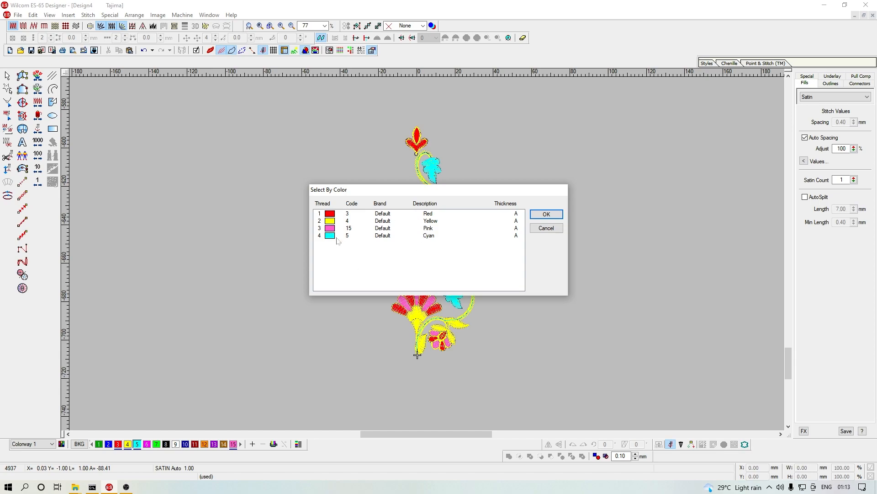
{"action": "left_click", "coordinate": [546, 228]}
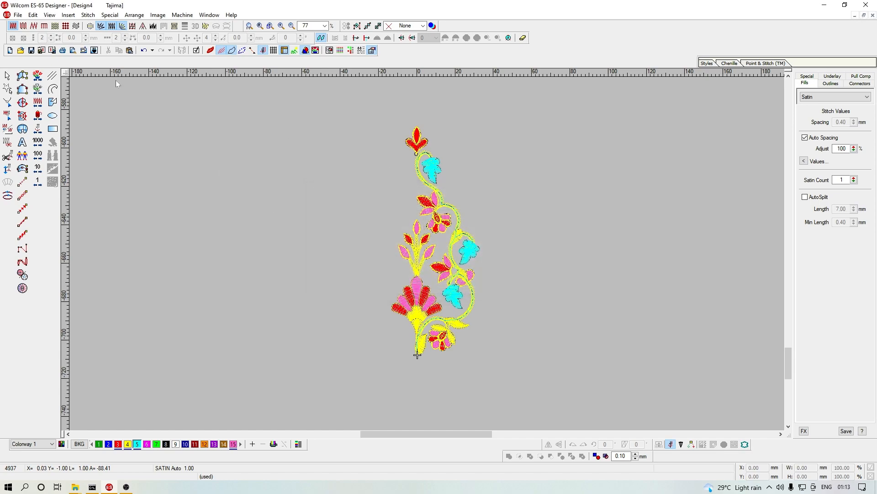
Step: Use View By Color to display only the objects in Cyan
{"action": "left_click", "coordinate": [49, 14]}
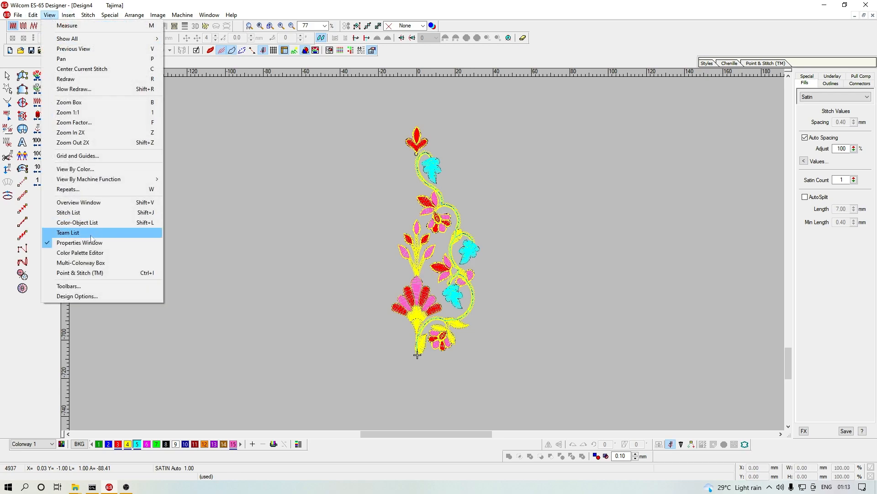
{"action": "left_click", "coordinate": [94, 170]}
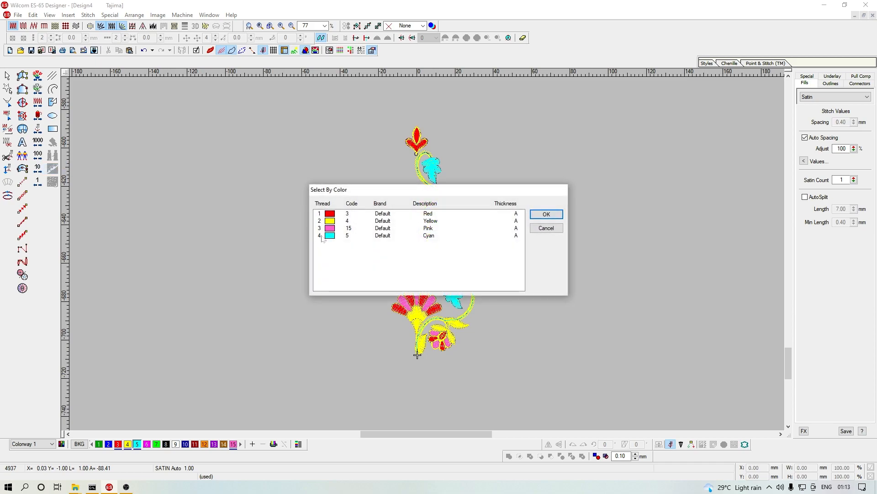
{"action": "left_click", "coordinate": [333, 236]}
{"action": "left_click", "coordinate": [547, 215]}
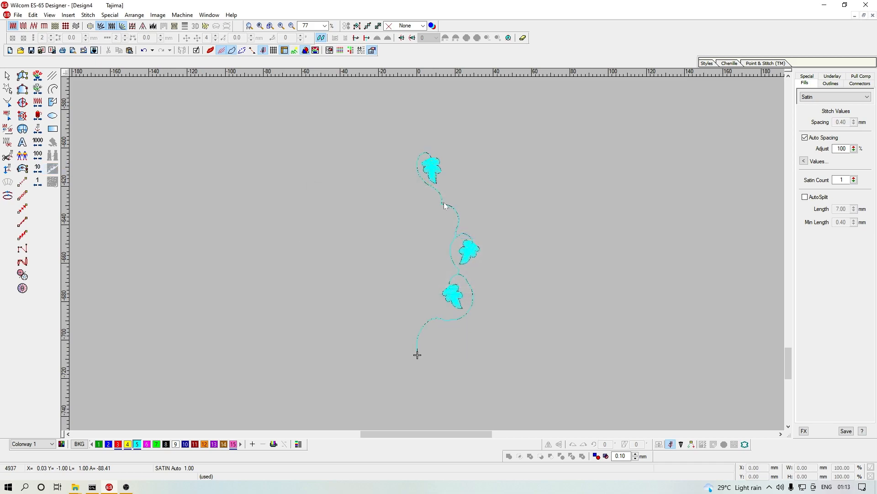
Step: Group all the isolated cyan leaves and run lines, and display the rest of the half motif again
{"action": "left_click_drag", "start_coordinate": [346, 125], "coordinate": [569, 412]}
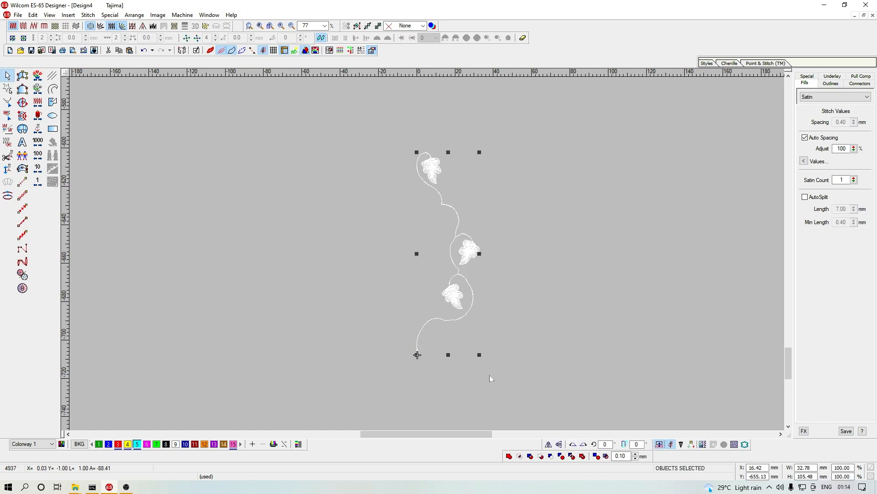
{"action": "key", "text": "Escape"}
{"action": "key", "text": "Escape"}
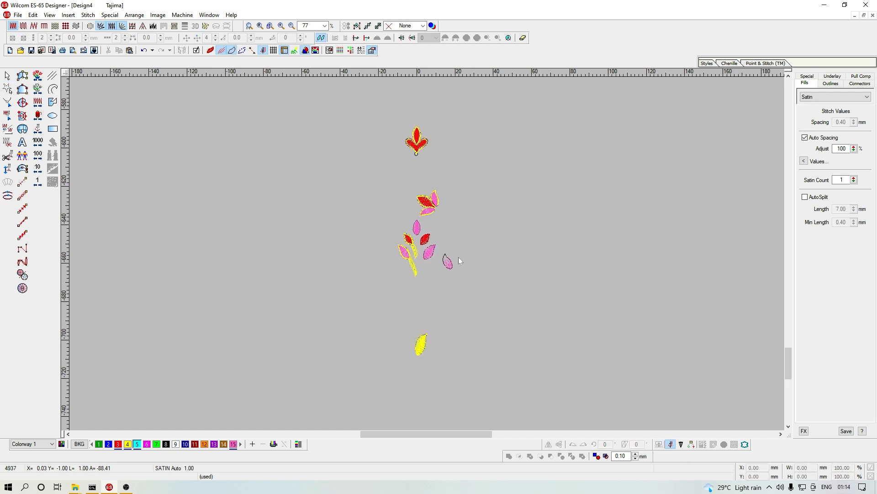
{"action": "key", "text": "b"}
{"action": "left_click_drag", "start_coordinate": [354, 175], "coordinate": [487, 309]}
{"action": "scroll", "coordinate": [518, 307], "scroll_direction": "down", "scroll_amount": 3}
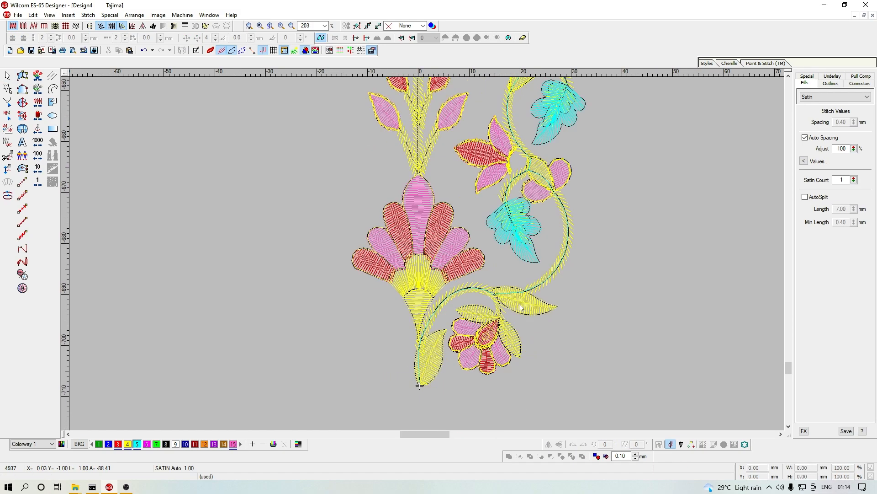
Step: Mirror a copy of the cyan group across the vertical grid line at X 0 using Transform, with the grid displayed
{"action": "left_click", "coordinate": [518, 254]}
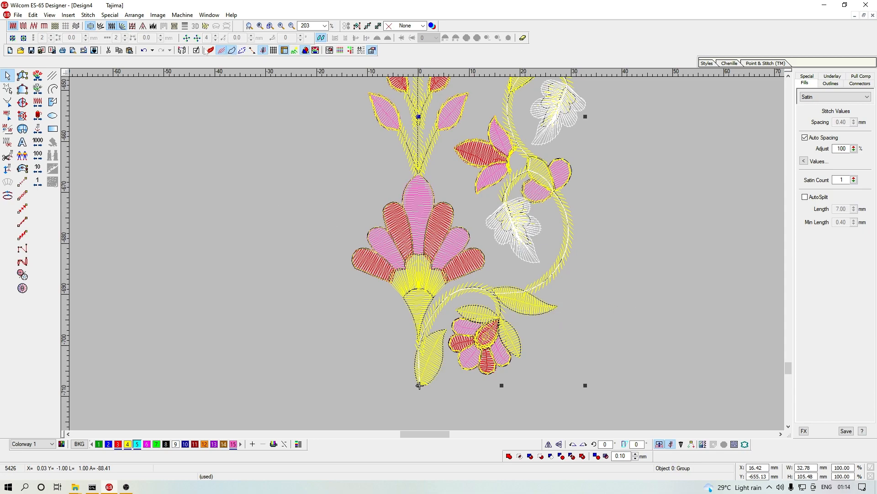
{"action": "left_click", "coordinate": [274, 50]}
{"action": "scroll", "coordinate": [472, 300], "scroll_direction": "down", "scroll_amount": 3}
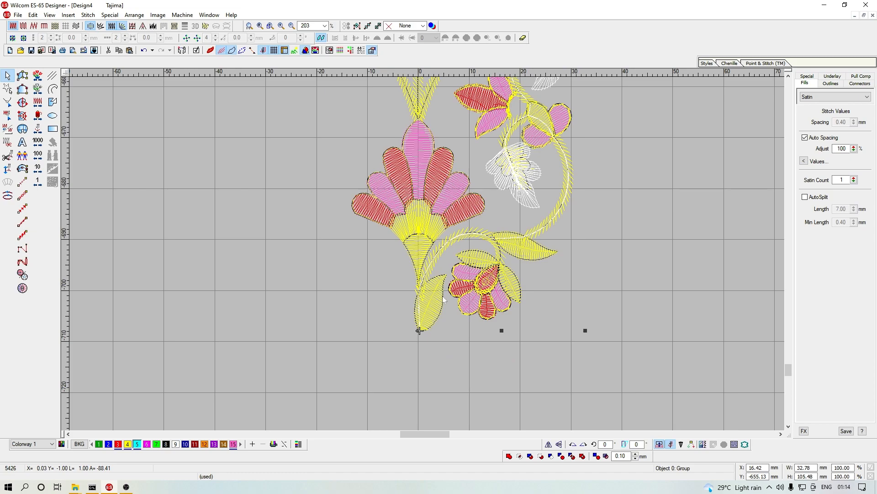
{"action": "scroll", "coordinate": [400, 288], "scroll_direction": "up", "scroll_amount": 5}
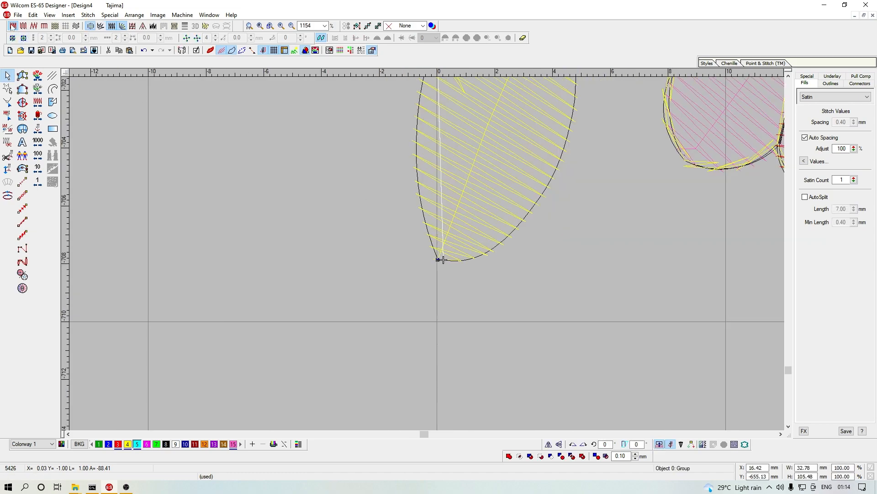
{"action": "left_click", "coordinate": [33, 15]}
{"action": "left_click", "coordinate": [61, 212]}
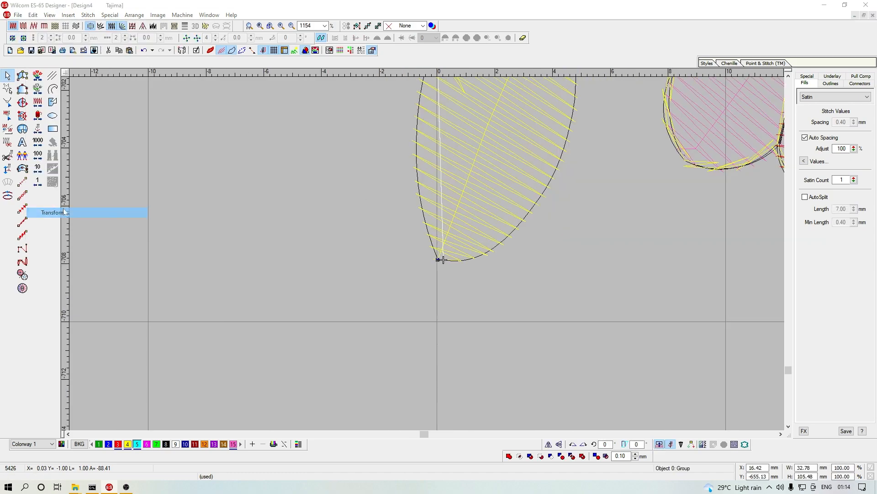
{"action": "left_click", "coordinate": [483, 228]}
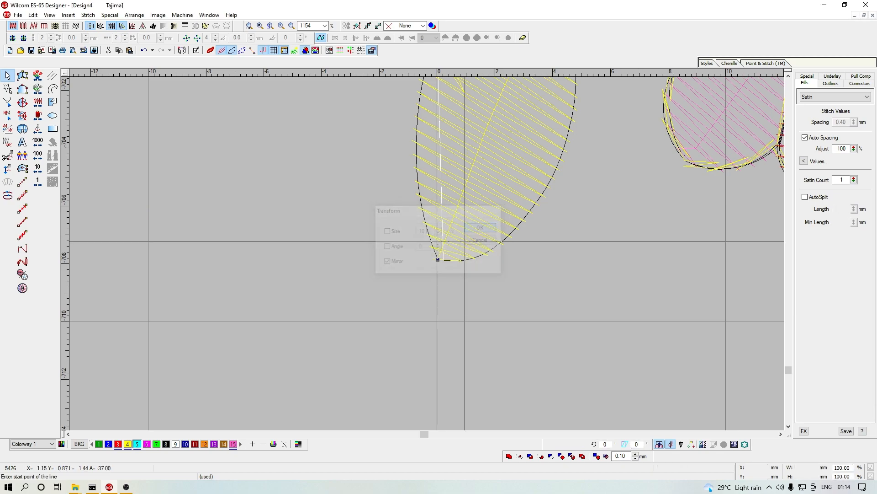
{"action": "scroll", "coordinate": [435, 250], "scroll_direction": "up", "scroll_amount": 4}
{"action": "left_click", "coordinate": [468, 342]}
{"action": "left_click", "coordinate": [472, 98], "text": "ctrl"}
Step: Add the original cyan group to the selection with its mirrored copy, isolate the two, and group them together
{"action": "scroll", "coordinate": [452, 259], "scroll_direction": "down", "scroll_amount": 5}
{"action": "scroll", "coordinate": [462, 227], "scroll_direction": "up", "scroll_amount": 1}
{"action": "left_click", "coordinate": [485, 259], "text": "ctrl"}
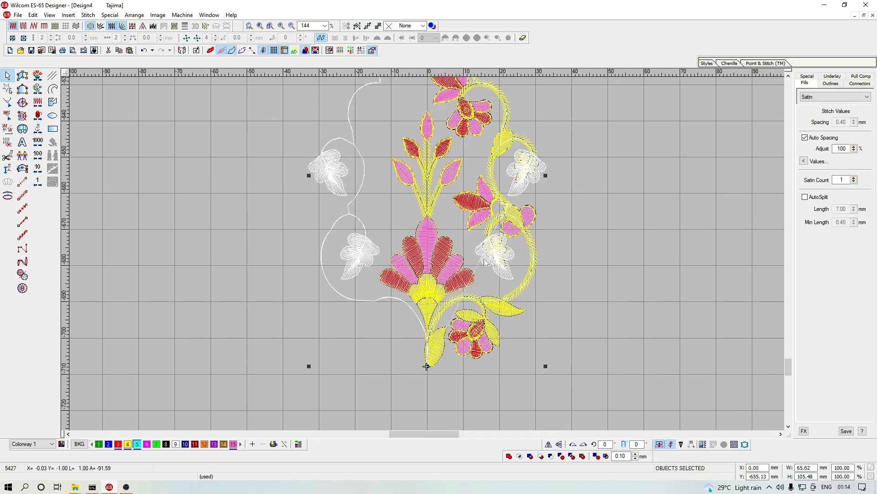
{"action": "key", "text": "shift+s"}
{"action": "key", "text": "ctrl+g"}
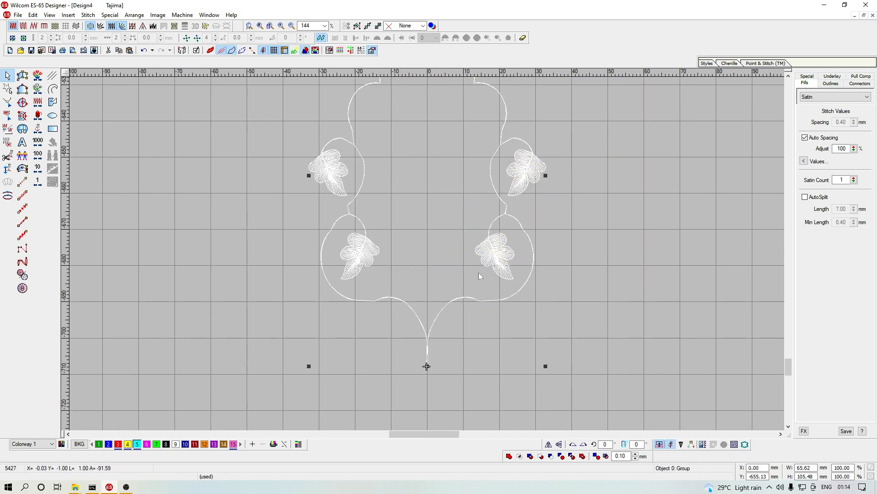
Step: Display the whole design in TrueView and examine the mirrored cyan leaves and vine lines as one group
{"action": "scroll", "coordinate": [478, 250], "scroll_direction": "down", "scroll_amount": 2}
{"action": "key", "text": "Escape"}
{"action": "scroll", "coordinate": [455, 258], "scroll_direction": "up", "scroll_amount": 1}
{"action": "key", "text": "shift+s"}
{"action": "scroll", "coordinate": [457, 258], "scroll_direction": "up", "scroll_amount": 2}
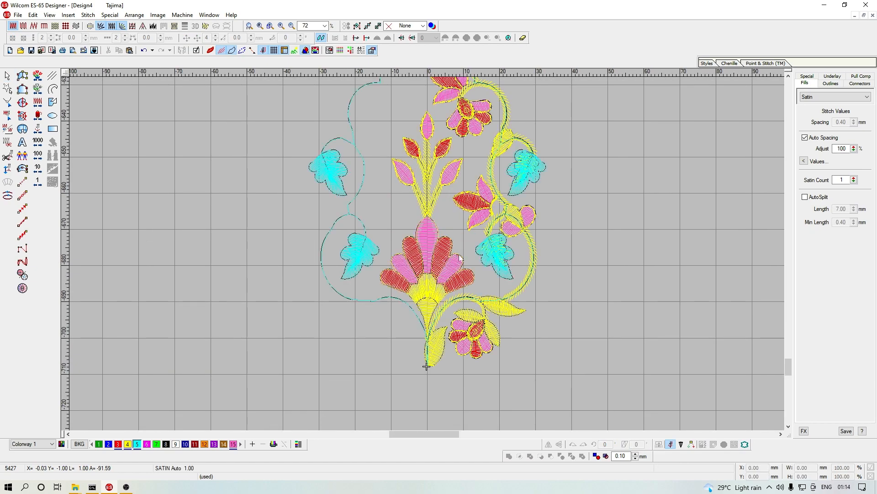
{"action": "key", "text": "t"}
{"action": "scroll", "coordinate": [534, 248], "scroll_direction": "up", "scroll_amount": 2}
{"action": "scroll", "coordinate": [574, 235], "scroll_direction": "down", "scroll_amount": 1}
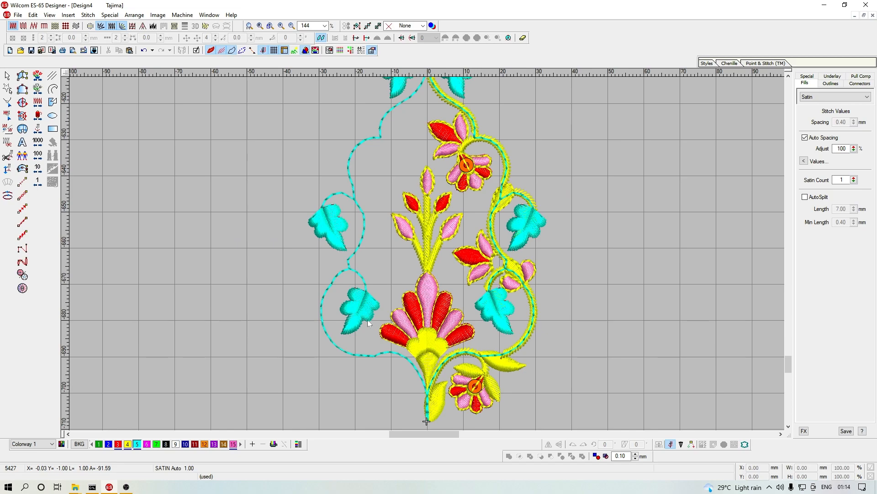
{"action": "left_click", "coordinate": [346, 312]}
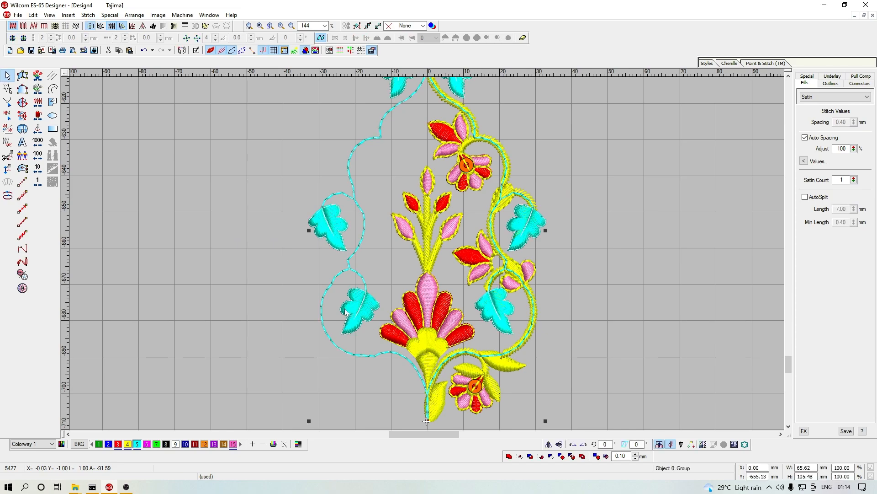
{"action": "key", "text": "Escape"}
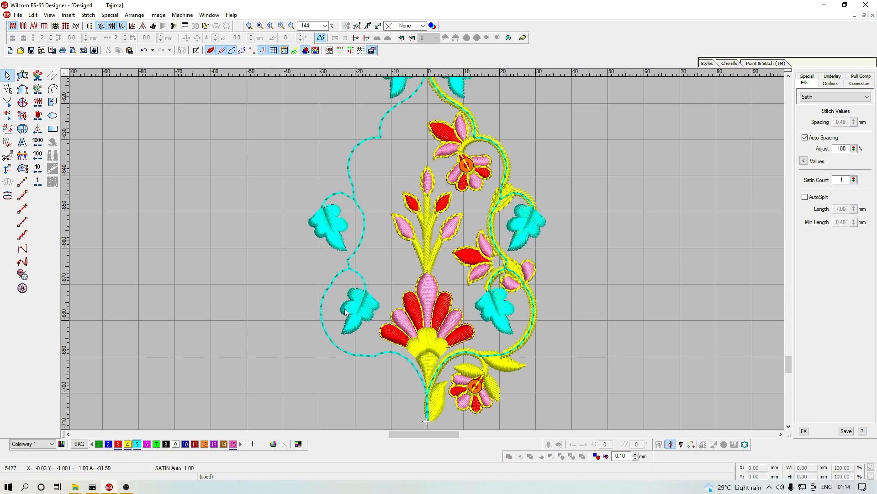
Step: Select the non-cyan objects of the motif, isolate them, and view them in TrueView
{"action": "left_click", "coordinate": [450, 304]}
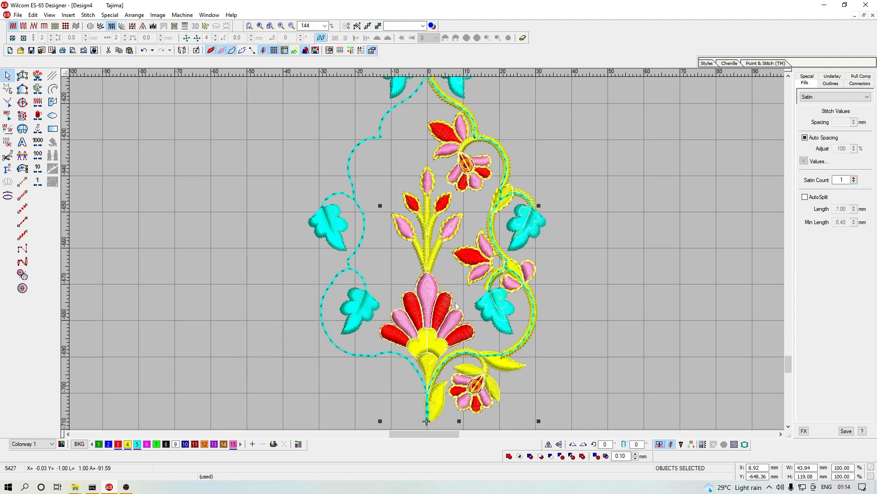
{"action": "key", "text": "shift+s"}
{"action": "key", "text": "t"}
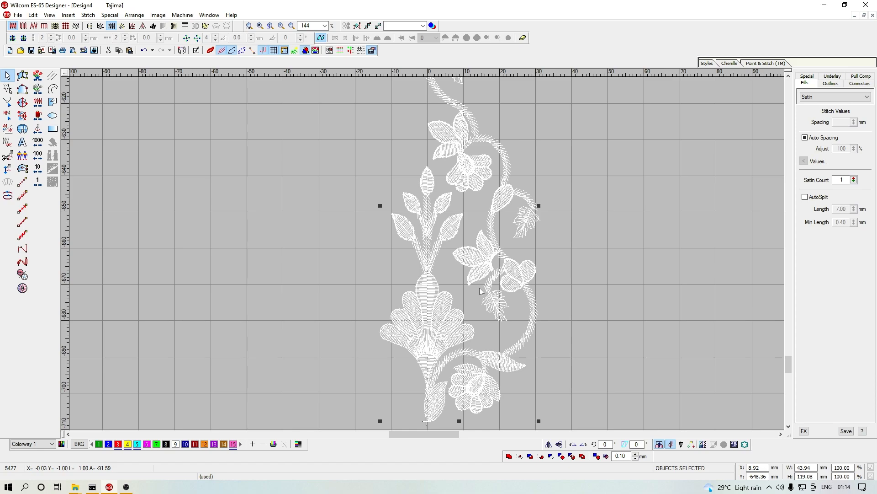
{"action": "key", "text": "Escape"}
{"action": "scroll", "coordinate": [511, 275], "scroll_direction": "up", "scroll_amount": 1}
{"action": "scroll", "coordinate": [513, 274], "scroll_direction": "down", "scroll_amount": 1}
{"action": "key", "text": "t"}
{"action": "scroll", "coordinate": [487, 269], "scroll_direction": "up", "scroll_amount": 3}
{"action": "scroll", "coordinate": [469, 235], "scroll_direction": "down", "scroll_amount": 4}
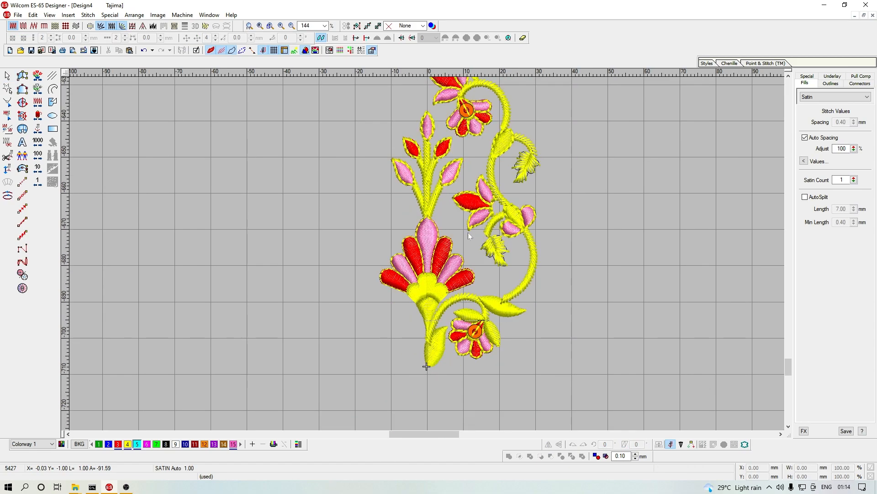
Step: Start a run line at the lowest leaf's bottom tip and place points up the stem onto the lower vine curve
{"action": "scroll", "coordinate": [470, 263], "scroll_direction": "down", "scroll_amount": 2}
{"action": "key", "text": "z"}
{"action": "key", "text": "z"}
{"action": "scroll", "coordinate": [439, 269], "scroll_direction": "up", "scroll_amount": 3}
{"action": "key", "text": "b"}
{"action": "left_click_drag", "start_coordinate": [386, 233], "coordinate": [516, 405]}
{"action": "key", "text": "t"}
{"action": "scroll", "coordinate": [411, 320], "scroll_direction": "down", "scroll_amount": 3}
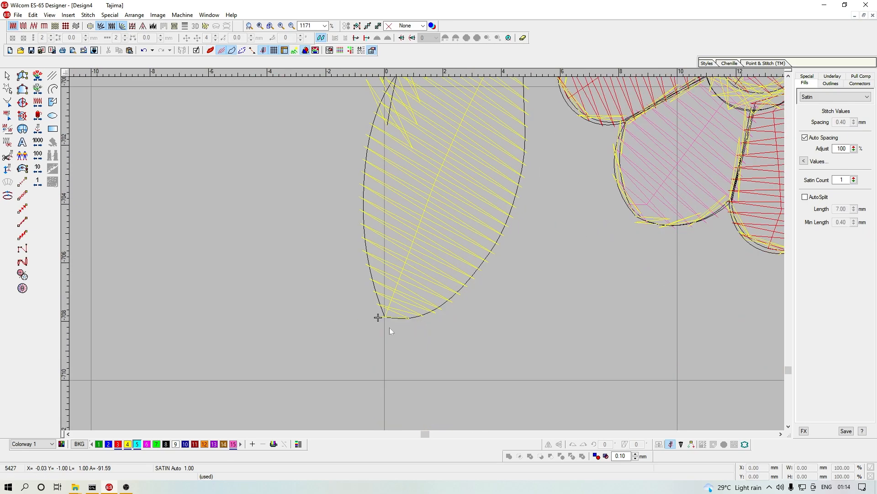
{"action": "key", "text": "space"}
{"action": "left_click", "coordinate": [384, 317]}
{"action": "scroll", "coordinate": [403, 261], "scroll_direction": "up", "scroll_amount": 3}
{"action": "left_click", "coordinate": [382, 346]}
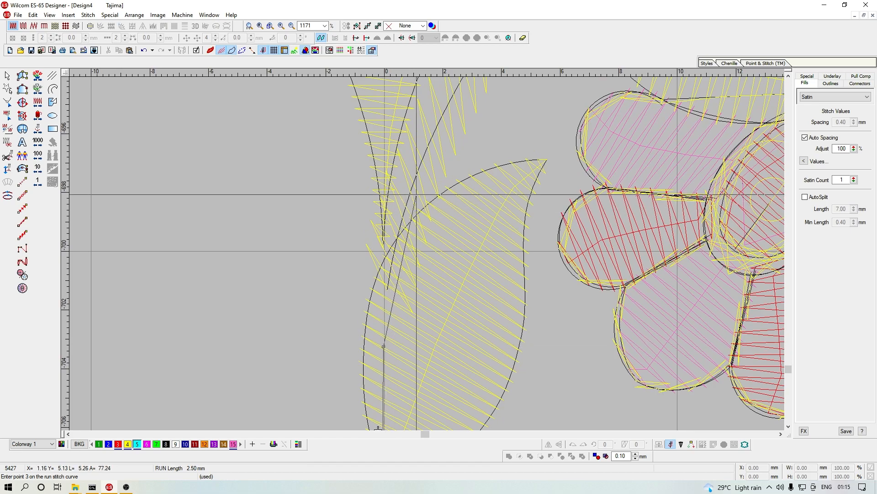
{"action": "left_click", "coordinate": [387, 250]}
{"action": "scroll", "coordinate": [484, 173], "scroll_direction": "up", "scroll_amount": 3}
{"action": "left_click", "coordinate": [469, 231]}
Step: Try two more run-line points toward the crest of the lower vine curve, and remove both
{"action": "left_click", "coordinate": [567, 119]}
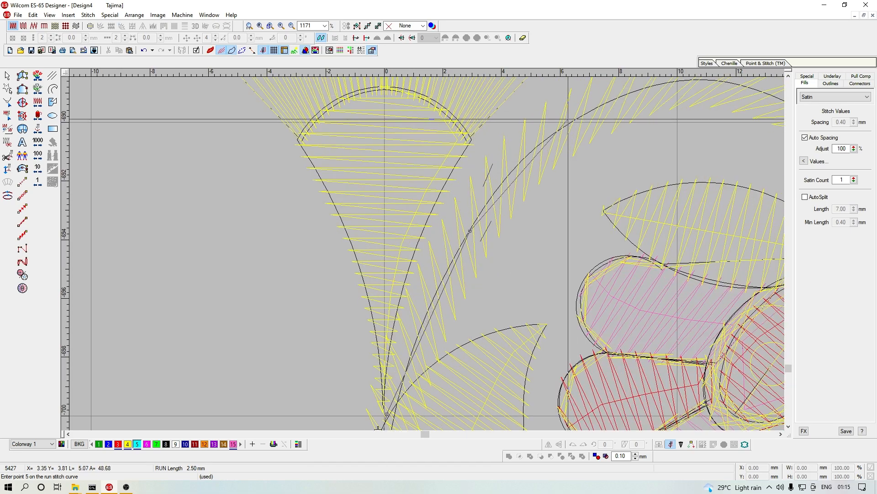
{"action": "key", "text": "shift+z"}
{"action": "left_click", "coordinate": [534, 179]}
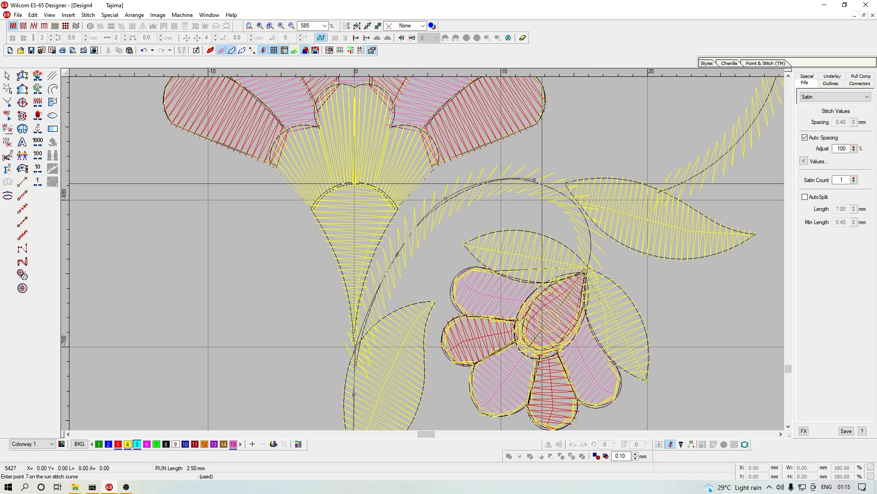
{"action": "key", "text": "z"}
{"action": "scroll", "coordinate": [695, 238], "scroll_direction": "up", "scroll_amount": 1}
{"action": "key", "text": "BackSpace"}
{"action": "key", "text": "BackSpace"}
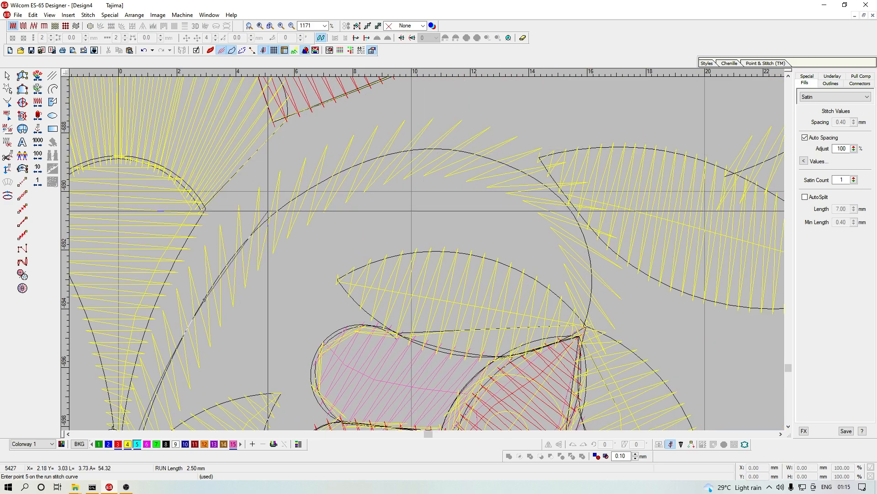
Step: Continue the run line over the crest of the lower vine curve to the lowest flower's base, and finish it
{"action": "left_click", "coordinate": [271, 218]}
{"action": "left_click", "coordinate": [398, 154]}
{"action": "left_click", "coordinate": [528, 179]}
{"action": "right_click", "coordinate": [592, 266]}
{"action": "right_click", "coordinate": [580, 332]}
{"action": "key", "text": "Return"}
{"action": "scroll", "coordinate": [581, 331], "scroll_direction": "down", "scroll_amount": 2}
{"action": "key", "text": "Escape"}
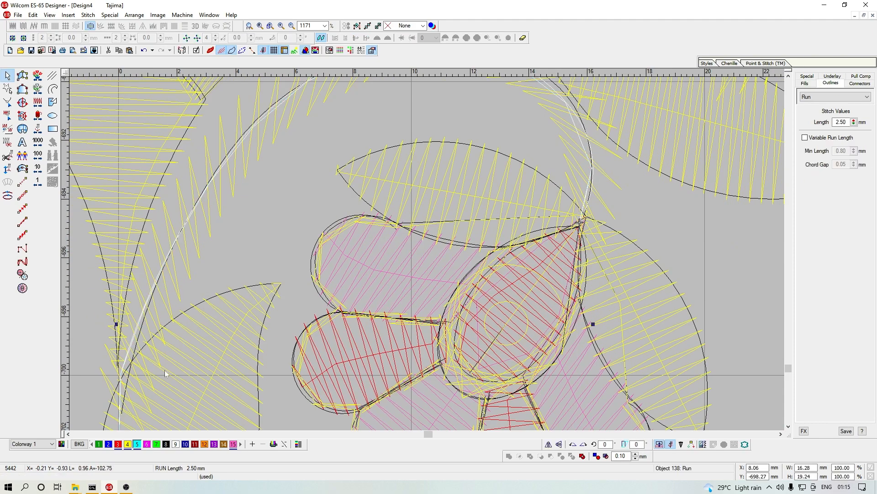
Step: Recolor the new run line to Red (color 3), apply Backtrack to it, and select the lowest flower group at its end
{"action": "key", "text": "shift+z"}
{"action": "left_click", "coordinate": [118, 444]}
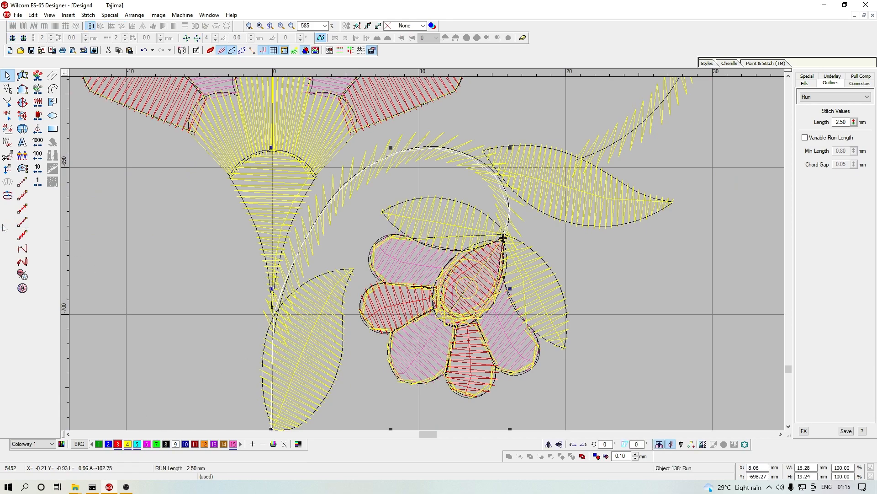
{"action": "left_click", "coordinate": [517, 344]}
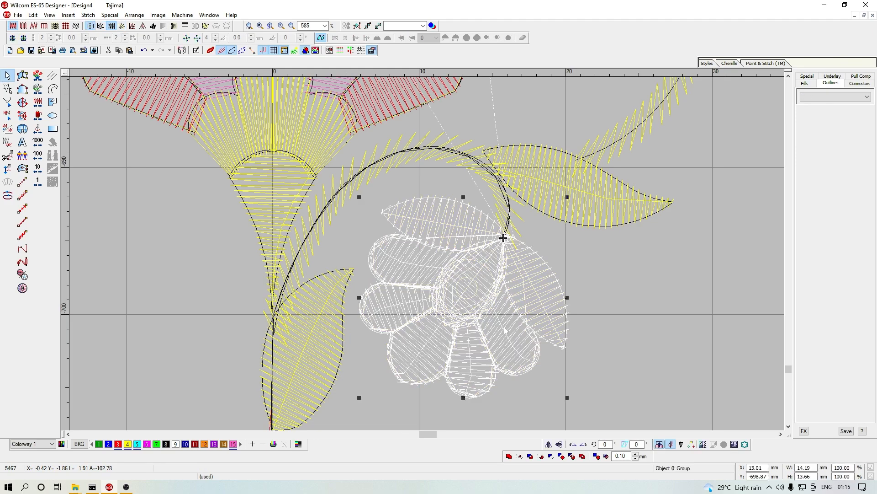
{"action": "key", "text": "Escape"}
Step: Select the objects in Red by color, isolate them for checking, and display the full design again
{"action": "key", "text": "alt+e"}
{"action": "key", "text": "b"}
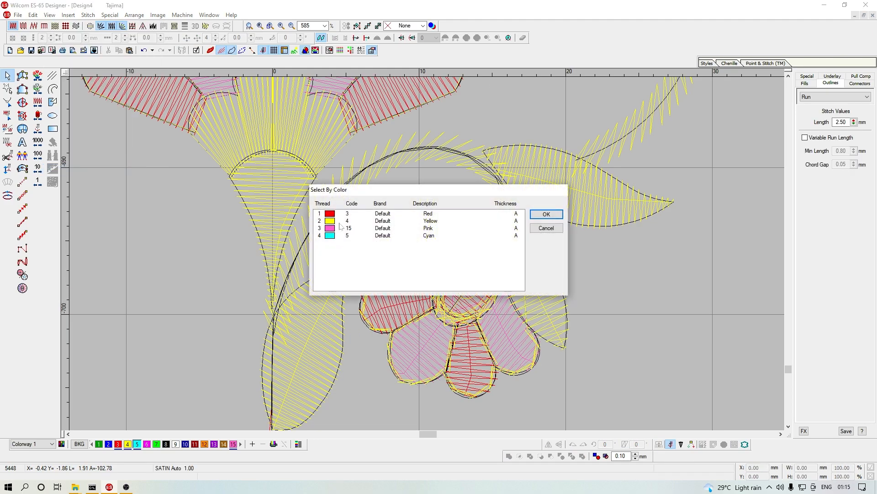
{"action": "double_click", "coordinate": [341, 215]}
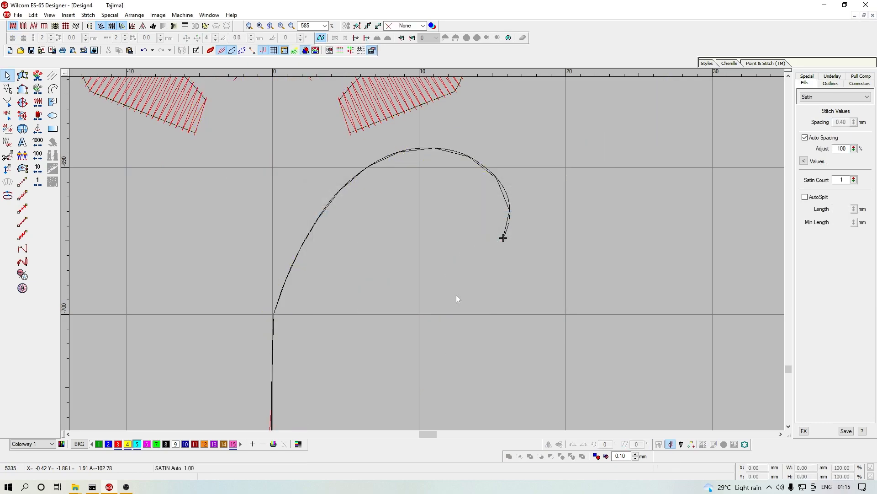
{"action": "key", "text": "Escape"}
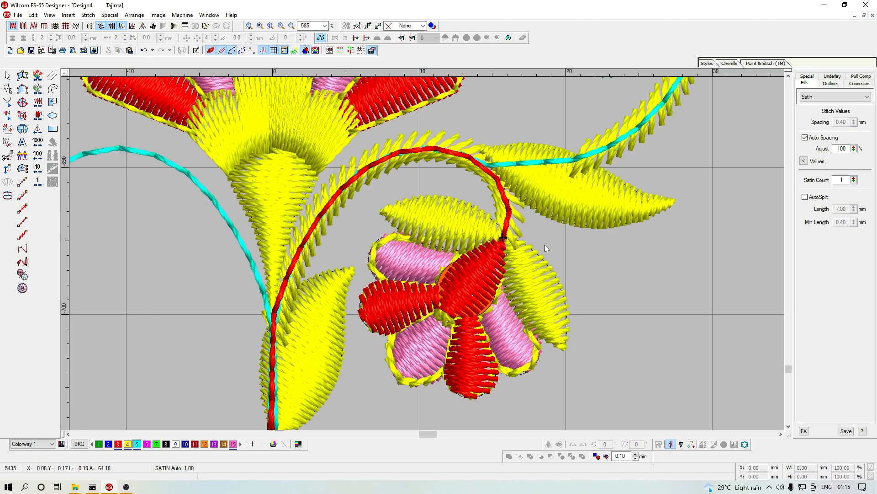
Step: Travel four stitches along the backtracked red run line to the point where the main vine branches off
{"action": "key", "text": "shift+z"}
{"action": "key", "text": "Right"}
{"action": "key", "text": "Right"}
{"action": "key", "text": "Right"}
{"action": "key", "text": "Right"}
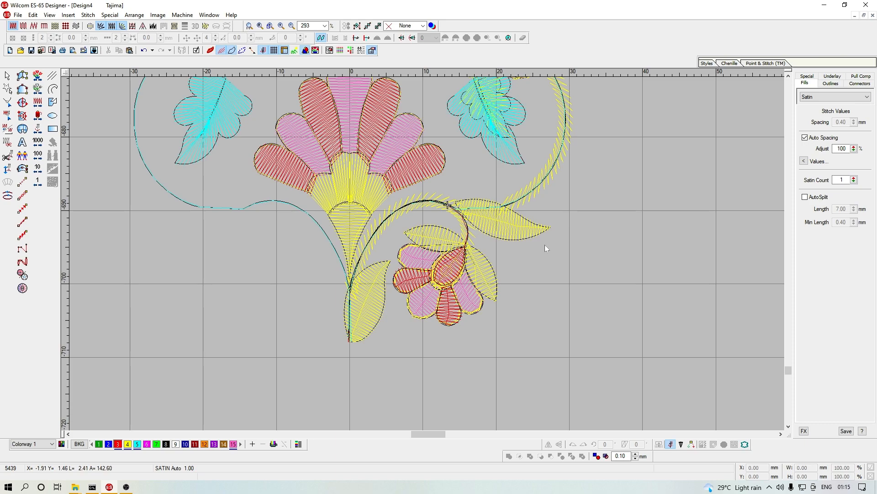
{"action": "key", "text": "z"}
{"action": "key", "text": "space"}
{"action": "left_click", "coordinate": [481, 165]}
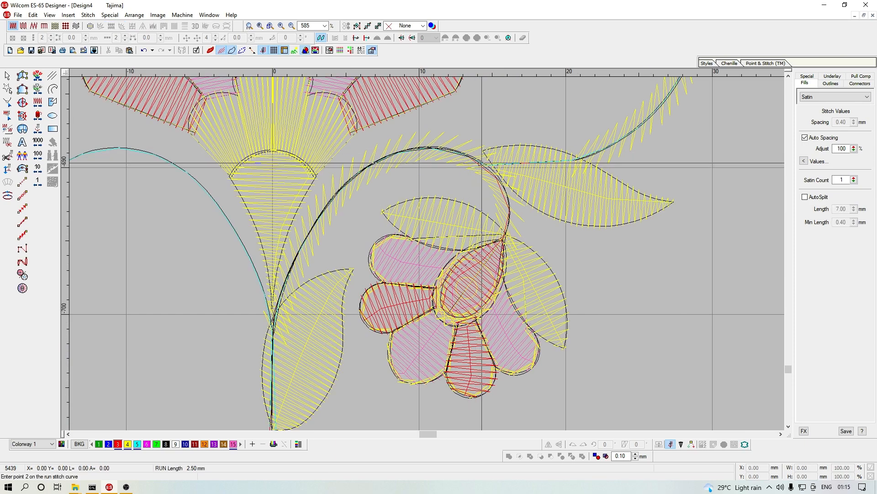
{"action": "key", "text": "Escape"}
Step: Start a red run line at the branch point and place points across the vine leaf onto the large lower loop
{"action": "key", "text": "space"}
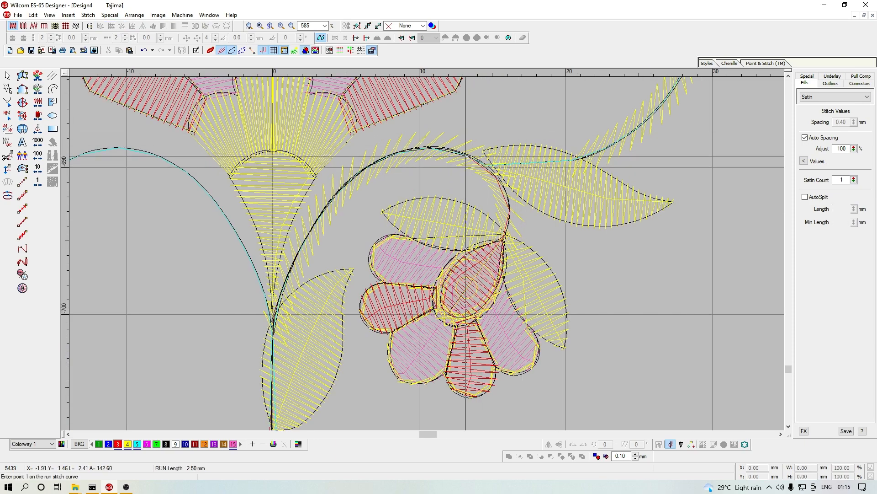
{"action": "left_click", "coordinate": [471, 159]}
{"action": "left_click", "coordinate": [559, 163]}
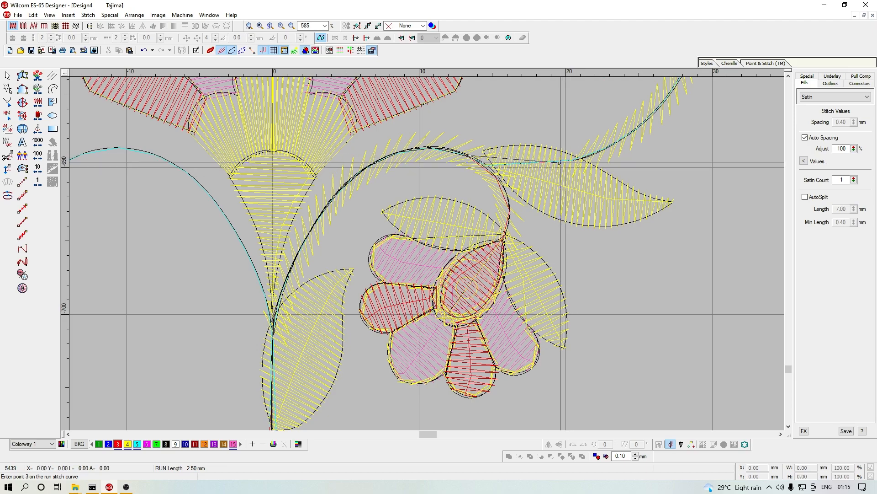
{"action": "left_click", "coordinate": [618, 139]}
Step: Continue the red run line with curve points up the large lower loop to the base of the pink petals
{"action": "key", "text": "Right"}
{"action": "key", "text": "Up"}
{"action": "key", "text": "Up"}
{"action": "key", "text": "Up"}
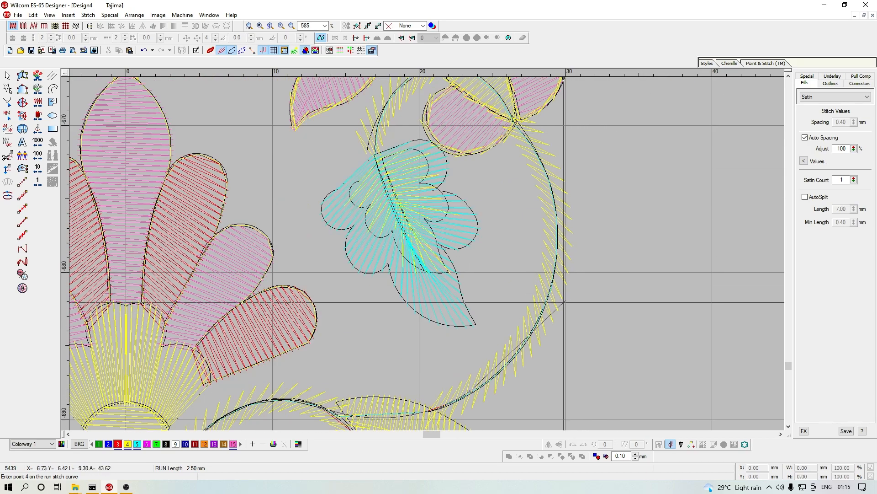
{"action": "right_click", "coordinate": [538, 317]}
{"action": "right_click", "coordinate": [557, 188]}
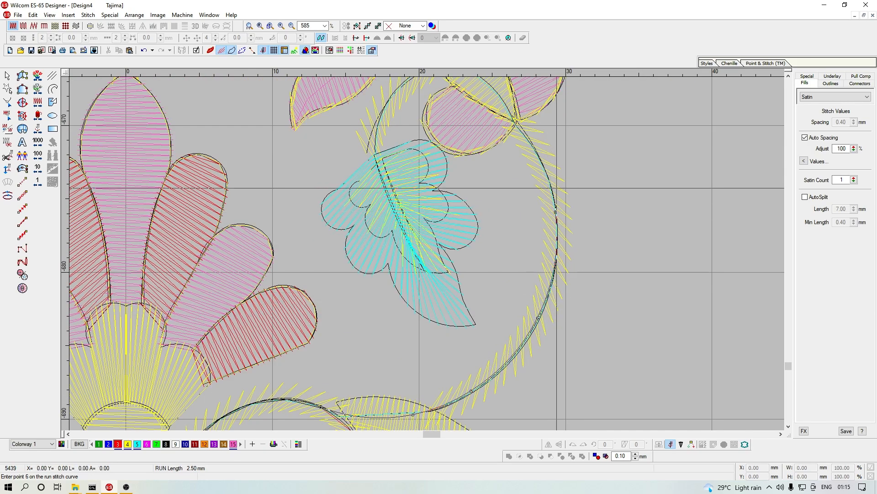
{"action": "right_click", "coordinate": [517, 124]}
{"action": "key", "text": "Up"}
{"action": "key", "text": "Up"}
{"action": "key", "text": "Up"}
{"action": "key", "text": "Up"}
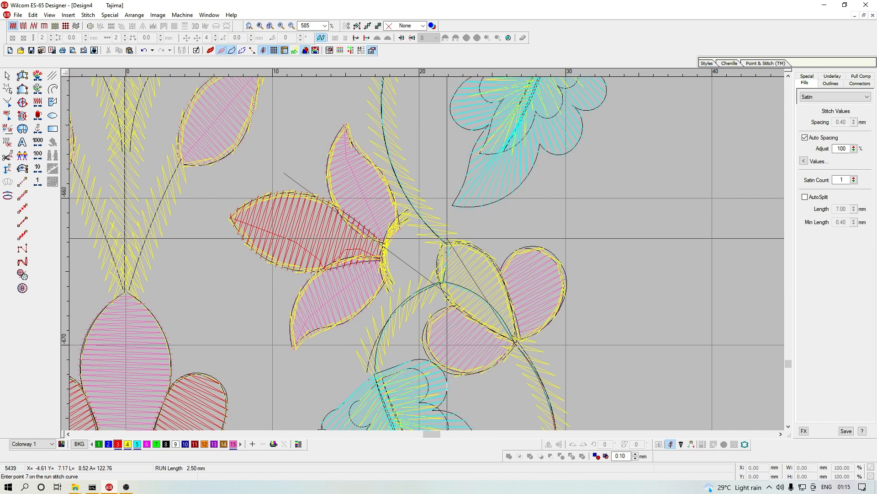
Step: Extend the run line with curve points along the main vine, past the small yellow leaf and beside the red-and-pink side flower
{"action": "right_click", "coordinate": [447, 240]}
{"action": "key", "text": "shift+z"}
{"action": "key", "text": "shift+z"}
{"action": "key", "text": "z"}
{"action": "key", "text": "z"}
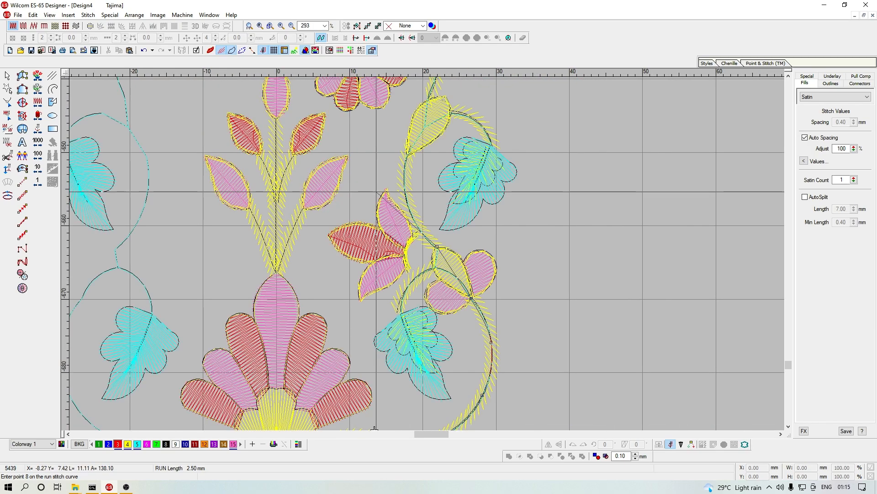
{"action": "right_click", "coordinate": [418, 210]}
{"action": "key", "text": "z"}
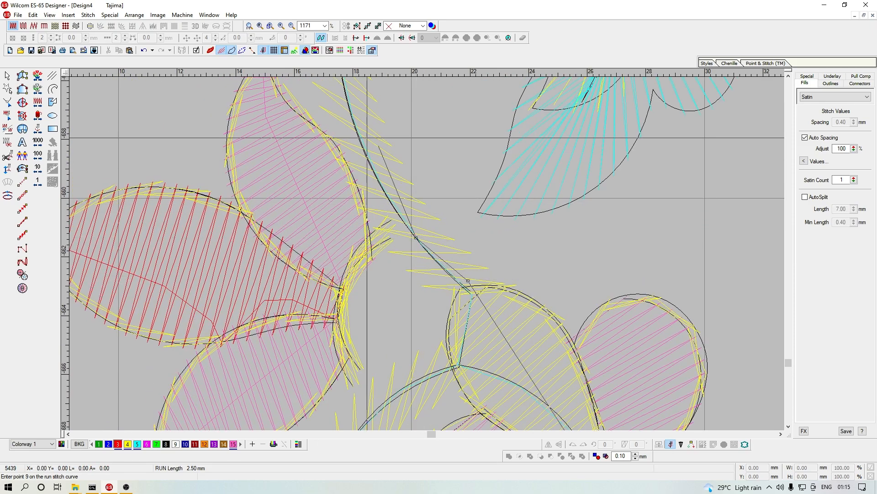
{"action": "key", "text": "Up"}
{"action": "right_click", "coordinate": [345, 240]}
{"action": "key", "text": "Up"}
{"action": "right_click", "coordinate": [341, 221]}
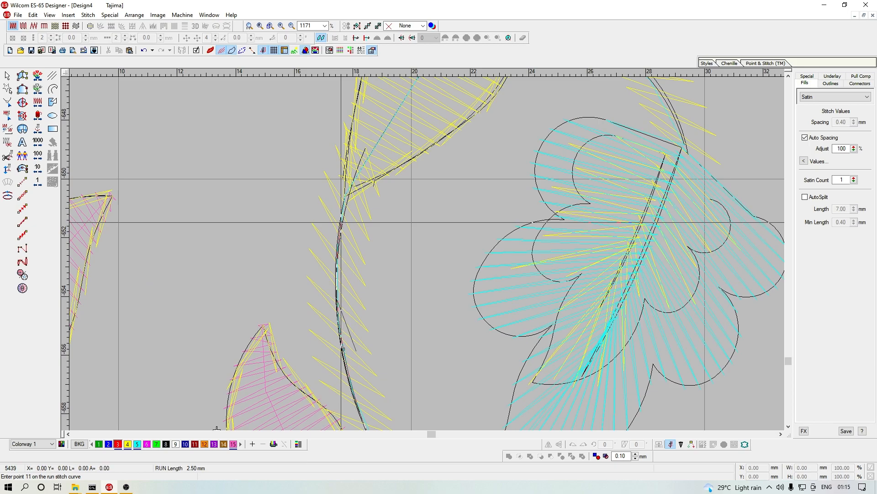
Step: Extend the run line across the next yellow vine leaf and up the vine beside the upper red-and-pink flower
{"action": "key", "text": "Up"}
{"action": "key", "text": "Up"}
{"action": "right_click", "coordinate": [403, 249]}
{"action": "key", "text": "shift+z"}
{"action": "key", "text": "shift+z"}
{"action": "key", "text": "shift+z"}
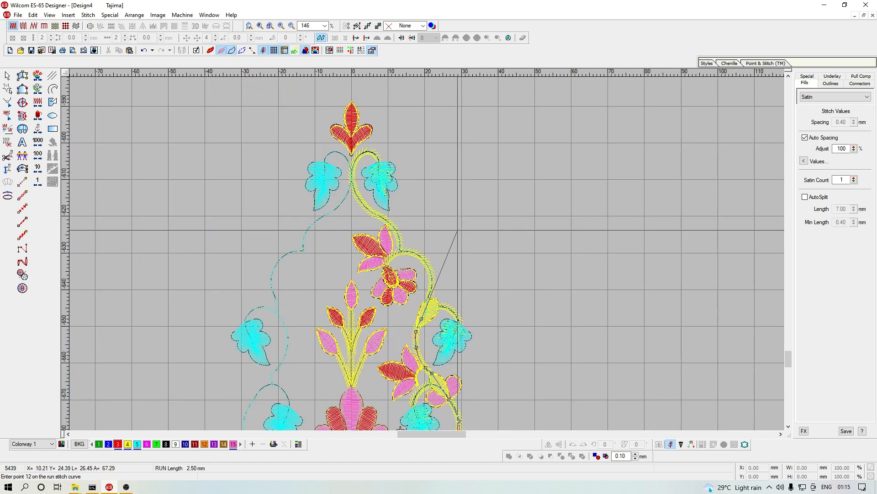
{"action": "key", "text": "Down"}
{"action": "key", "text": "z"}
{"action": "key", "text": "z"}
{"action": "key", "text": "z"}
{"action": "right_click", "coordinate": [429, 303]}
{"action": "right_click", "coordinate": [466, 210]}
{"action": "scroll", "coordinate": [477, 137], "scroll_direction": "up", "scroll_amount": 3}
{"action": "right_click", "coordinate": [463, 257]}
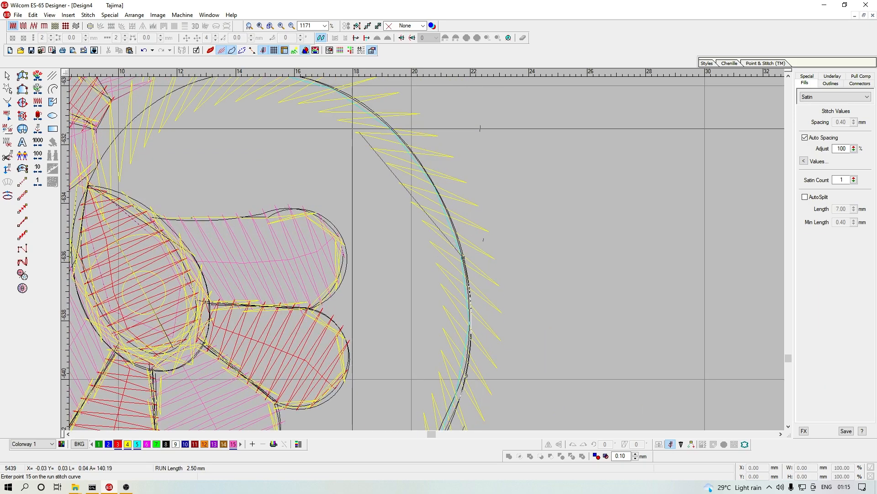
Step: Carry the run line over the upper arch to its vine junction and up past the pink petal
{"action": "scroll", "coordinate": [457, 133], "scroll_direction": "up", "scroll_amount": 1}
{"action": "right_click", "coordinate": [399, 198]}
{"action": "right_click", "coordinate": [274, 133]}
{"action": "right_click", "coordinate": [210, 131]}
{"action": "scroll", "coordinate": [198, 209], "scroll_direction": "up", "scroll_amount": 3}
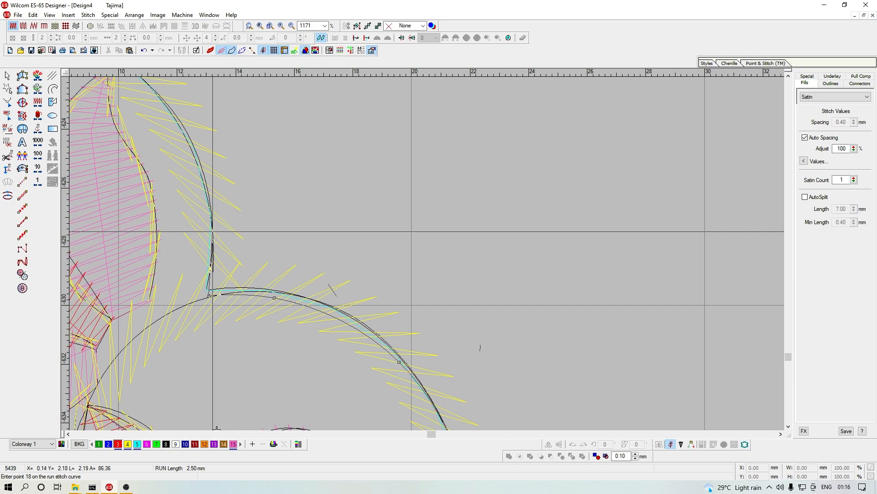
{"action": "right_click", "coordinate": [214, 232]}
{"action": "scroll", "coordinate": [265, 184], "scroll_direction": "up", "scroll_amount": 3}
{"action": "middle_click", "coordinate": [266, 183]}
{"action": "right_click", "coordinate": [317, 324]}
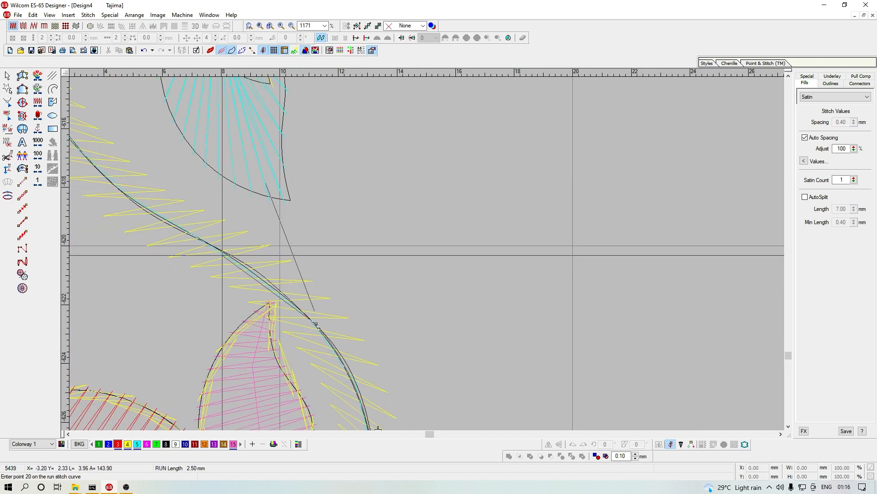
Step: Bring the run line up the remaining vine to the base of the topmost red flower and finish it
{"action": "right_click", "coordinate": [223, 252]}
{"action": "middle_click", "coordinate": [262, 228]}
{"action": "scroll", "coordinate": [152, 275], "scroll_direction": "up", "scroll_amount": 3}
{"action": "right_click", "coordinate": [223, 309]}
{"action": "right_click", "coordinate": [160, 179]}
{"action": "scroll", "coordinate": [161, 178], "scroll_direction": "up", "scroll_amount": 4}
{"action": "right_click", "coordinate": [158, 290]}
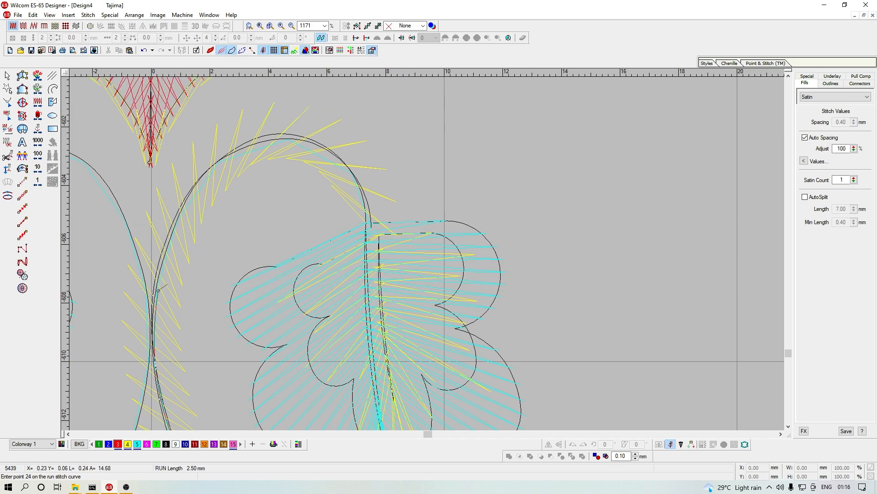
{"action": "right_click", "coordinate": [173, 222]}
{"action": "right_click", "coordinate": [149, 168]}
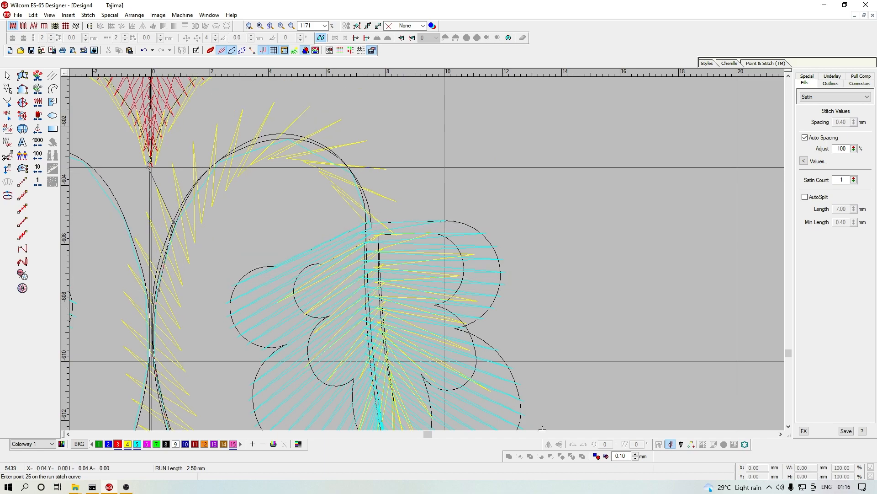
{"action": "scroll", "coordinate": [183, 182], "scroll_direction": "down", "scroll_amount": 3}
{"action": "key", "text": "Return"}
{"action": "key", "text": "Escape"}
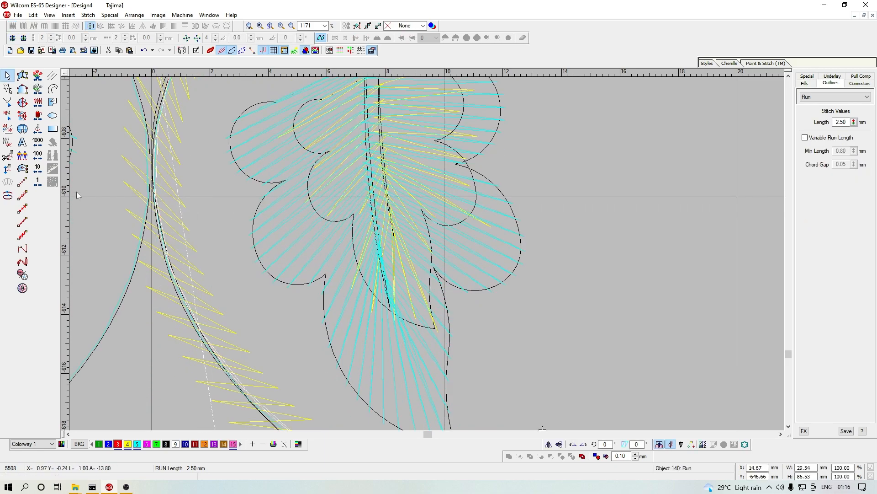
Step: Try moving the right red petal of the topmost flower aside, and undo the move
{"action": "scroll", "coordinate": [178, 210], "scroll_direction": "up", "scroll_amount": 3}
{"action": "scroll", "coordinate": [190, 207], "scroll_direction": "up", "scroll_amount": 3}
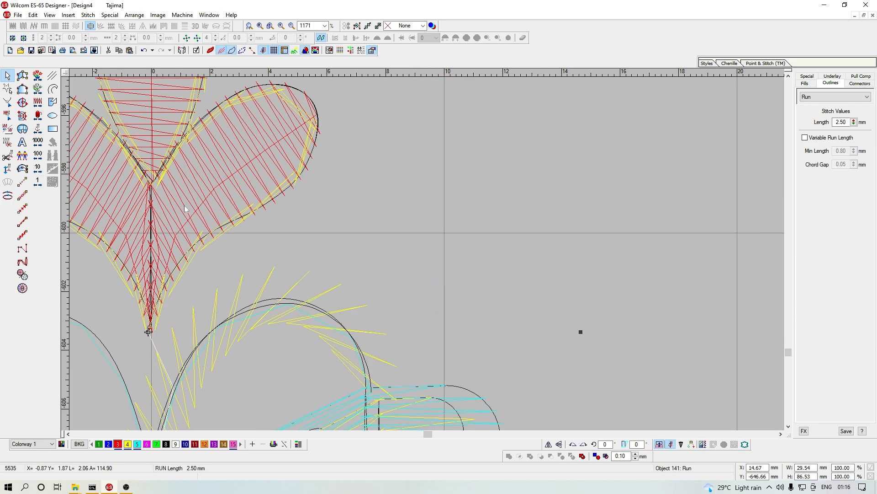
{"action": "left_click", "coordinate": [210, 191]}
{"action": "key", "text": "shift+z"}
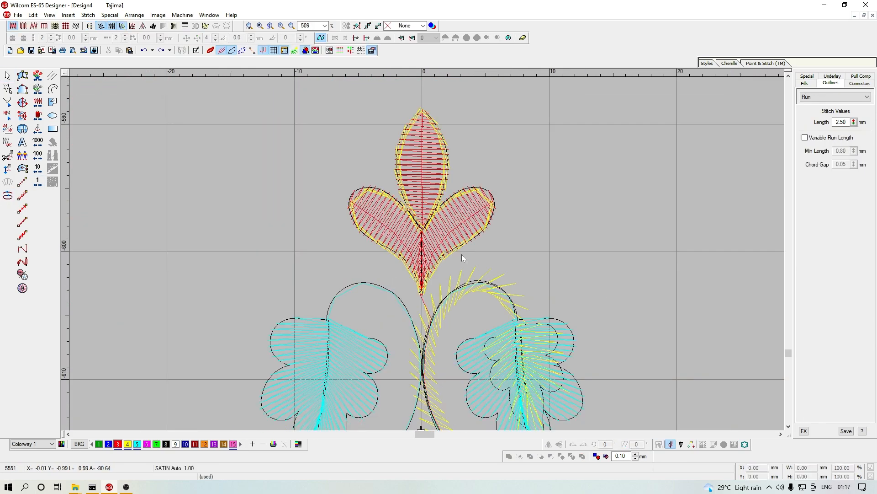
{"action": "left_click", "coordinate": [453, 237]}
{"action": "key", "text": "z"}
{"action": "left_click_drag", "start_coordinate": [438, 213], "coordinate": [534, 247]}
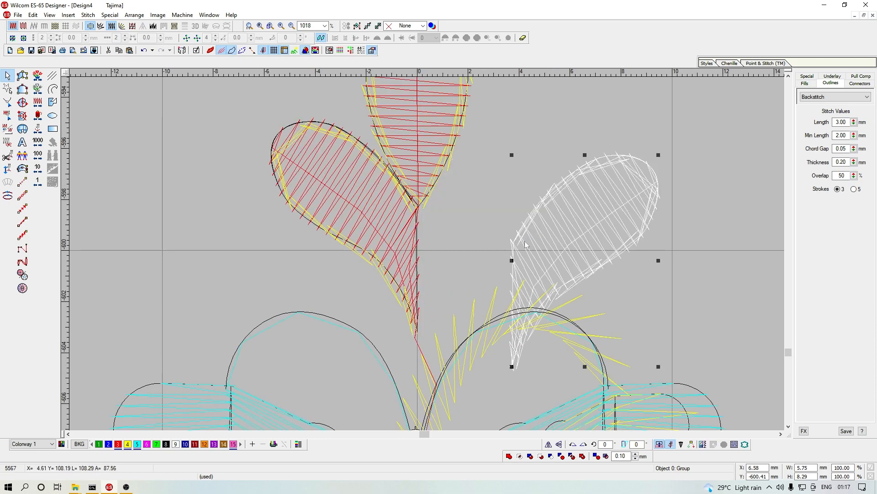
{"action": "key", "text": "shift+z"}
{"action": "key", "text": "ctrl+z"}
{"action": "key", "text": "Escape"}
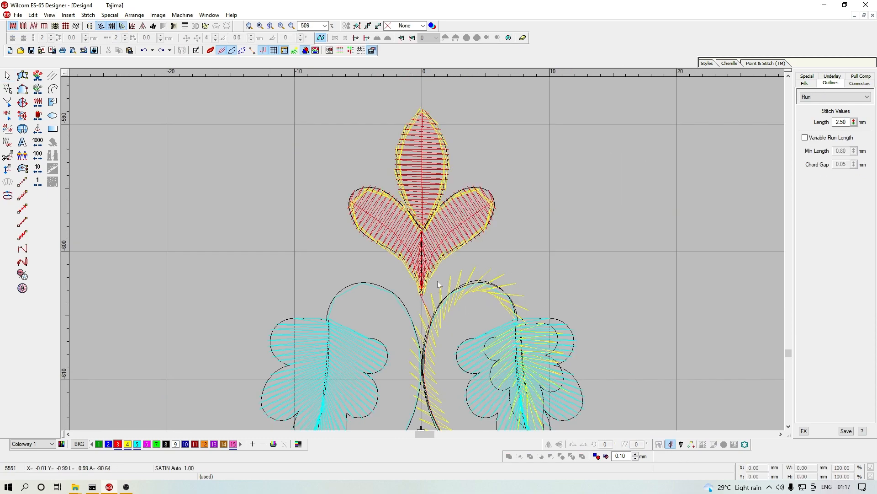
Step: Select both side petals of the topmost flower, then try moving the right and central petals individually, undoing each move
{"action": "left_click", "coordinate": [448, 220]}
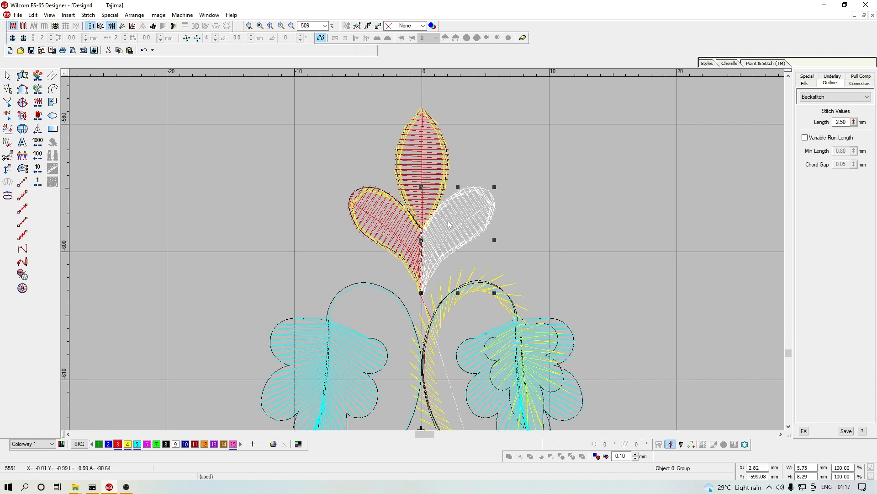
{"action": "left_click", "coordinate": [400, 236], "text": "ctrl"}
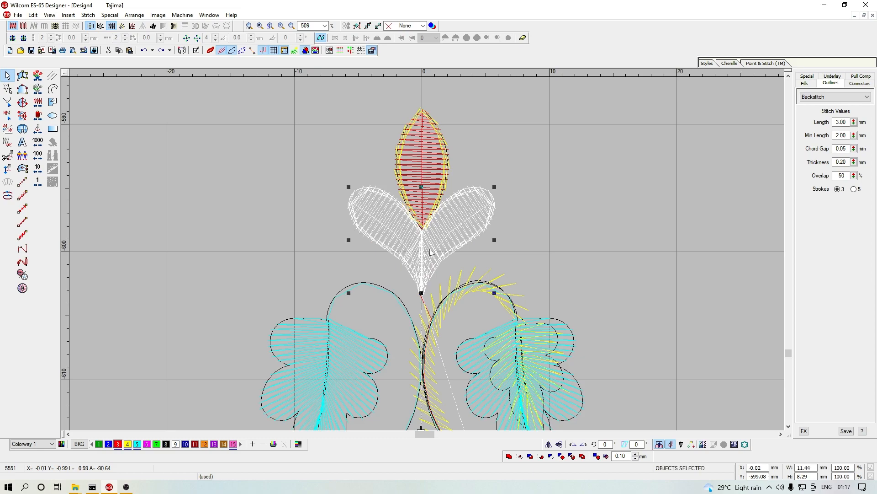
{"action": "key", "text": "Escape"}
{"action": "left_click_drag", "start_coordinate": [449, 211], "coordinate": [623, 245]}
{"action": "key", "text": "ctrl+z"}
{"action": "key", "text": "Escape"}
{"action": "left_click_drag", "start_coordinate": [423, 154], "coordinate": [629, 123]}
{"action": "key", "text": "ctrl+z"}
{"action": "key", "text": "Escape"}
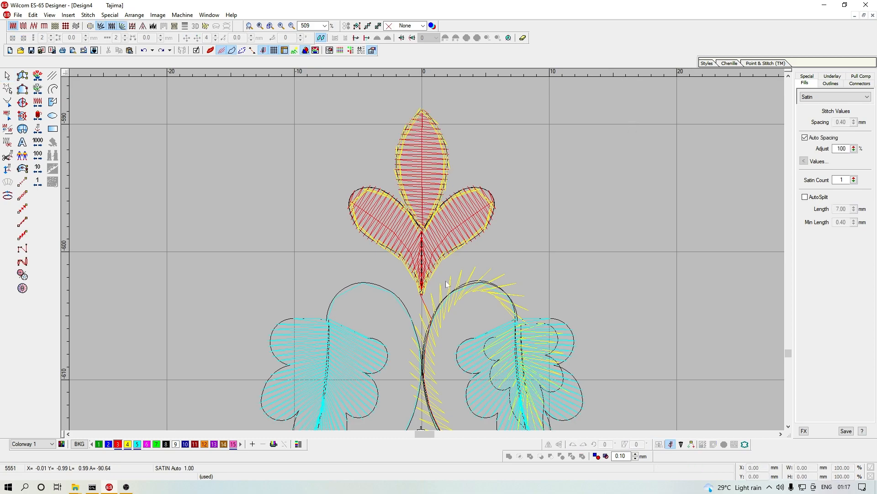
Step: Try moving the red run line below the topmost flower, and undo the move
{"action": "scroll", "coordinate": [446, 285], "scroll_direction": "down", "scroll_amount": 3}
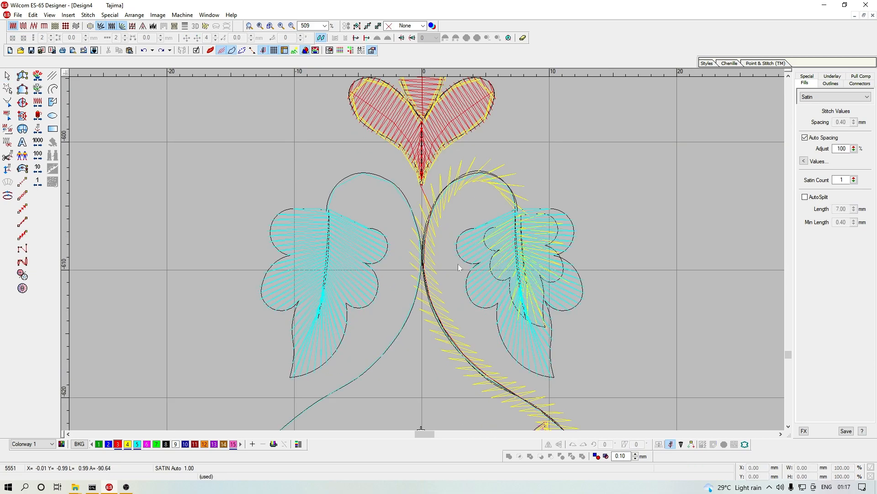
{"action": "left_click_drag", "start_coordinate": [424, 194], "coordinate": [469, 204]}
{"action": "key", "text": "ctrl+z"}
{"action": "key", "text": "Escape"}
{"action": "key", "text": "Escape"}
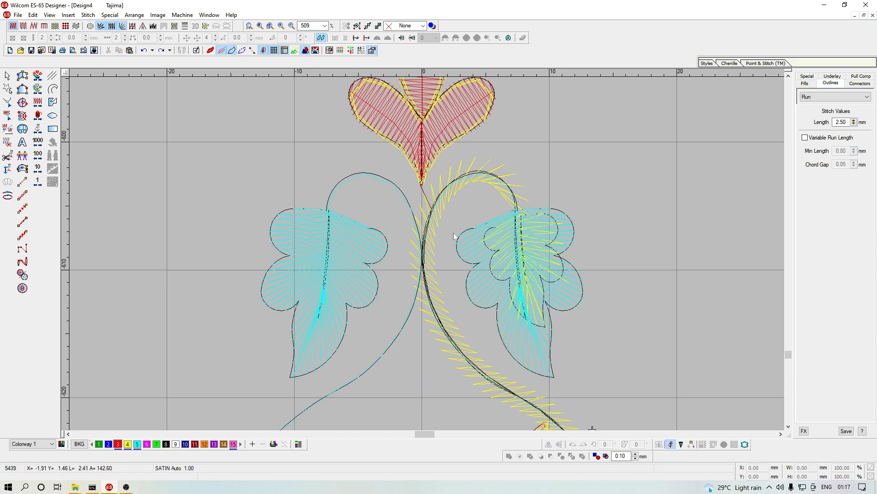
{"action": "scroll", "coordinate": [452, 225], "scroll_direction": "up", "scroll_amount": 2}
{"action": "scroll", "coordinate": [429, 249], "scroll_direction": "up", "scroll_amount": 1}
{"action": "scroll", "coordinate": [462, 233], "scroll_direction": "down", "scroll_amount": 1}
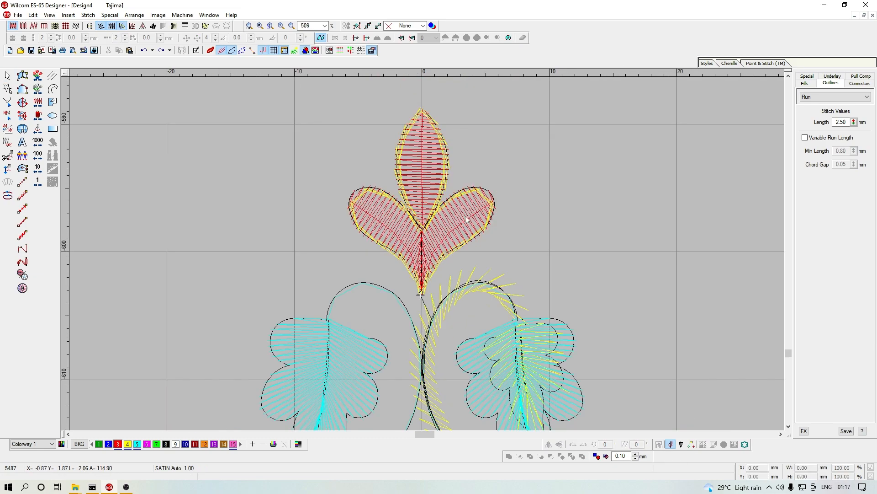
Step: Re-sequence the topmost flower's right petal fill after the run line by cut and paste, and check both side petals' entry and exit points
{"action": "left_click", "coordinate": [466, 217]}
{"action": "key", "text": "h"}
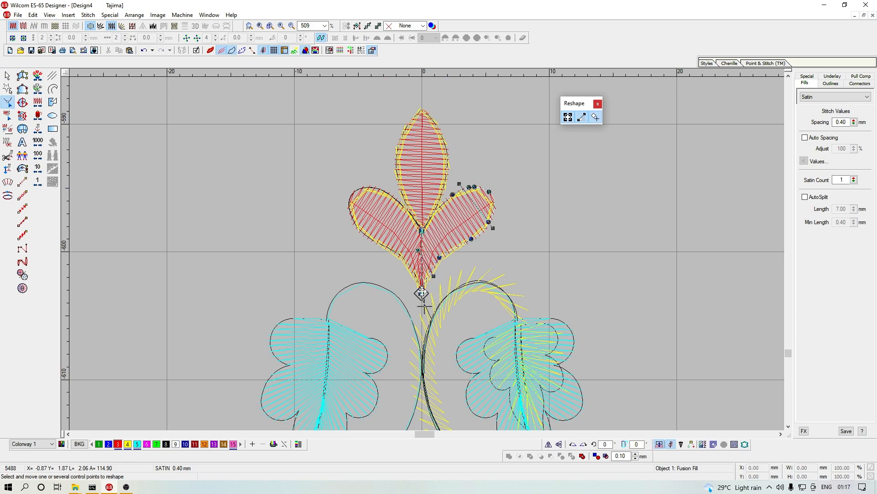
{"action": "key", "text": "Escape"}
{"action": "left_click", "coordinate": [447, 234]}
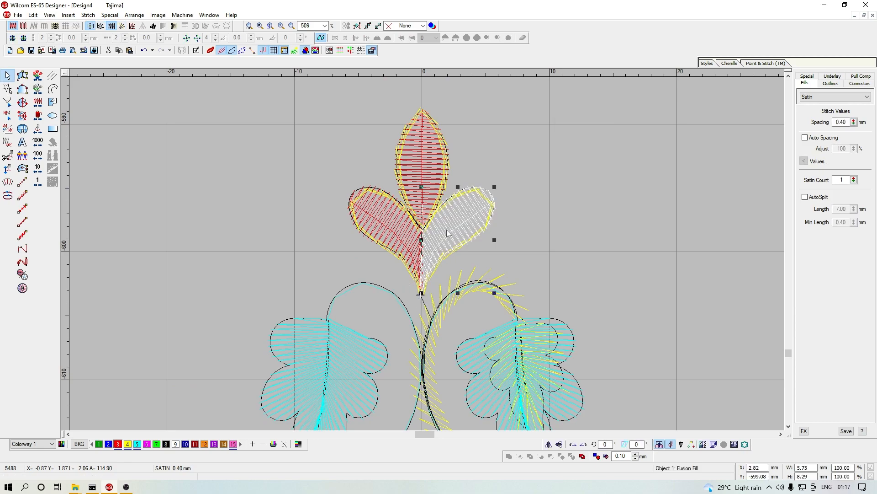
{"action": "key", "text": "ctrl+x"}
{"action": "key", "text": "ctrl+v"}
{"action": "left_click", "coordinate": [401, 240]}
{"action": "key", "text": "h"}
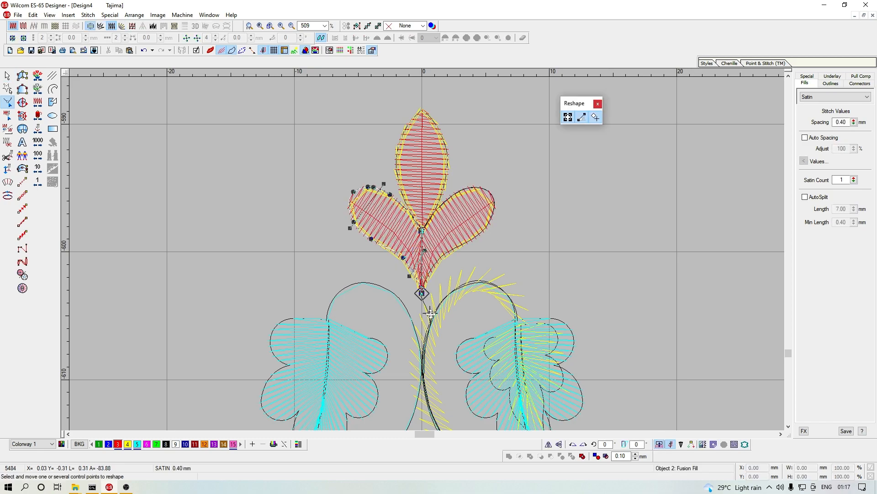
{"action": "key", "text": "Escape"}
Step: Cut the topmost flower's central petal fill and paste it into the stitching sequence at the stitch where the side petals meet
{"action": "key", "text": "z"}
{"action": "left_click", "coordinate": [411, 196]}
{"action": "key", "text": "ctrl+x"}
{"action": "key", "text": "e"}
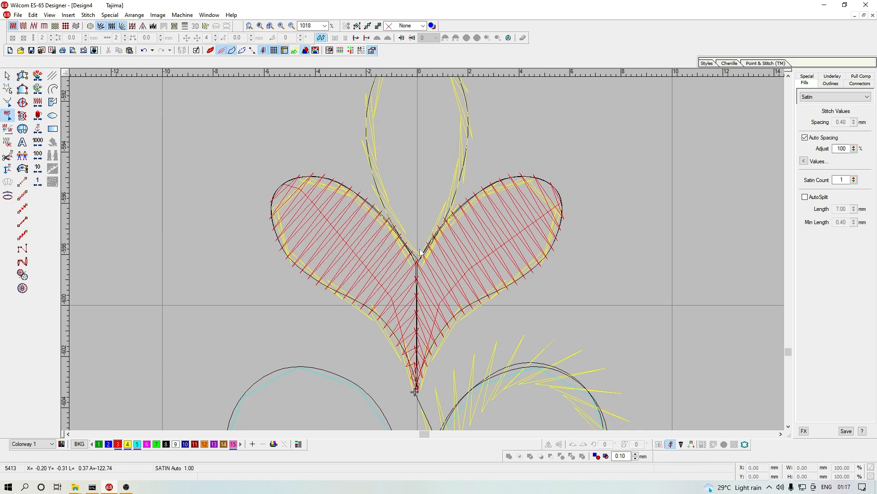
{"action": "key", "text": "b"}
{"action": "left_click_drag", "start_coordinate": [401, 203], "coordinate": [482, 342]}
{"action": "scroll", "coordinate": [423, 362], "scroll_direction": "down", "scroll_amount": 4}
{"action": "scroll", "coordinate": [366, 329], "scroll_direction": "up", "scroll_amount": 3}
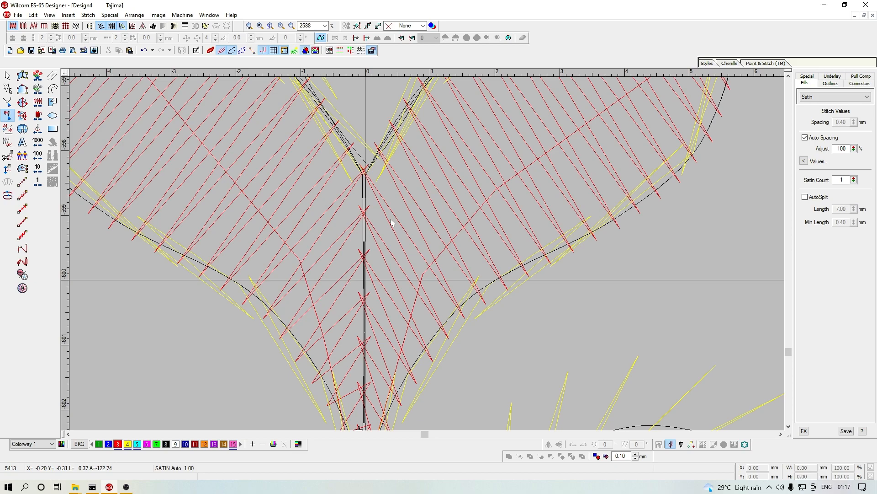
{"action": "left_click", "coordinate": [383, 162]}
{"action": "key", "text": "ctrl+v"}
{"action": "scroll", "coordinate": [388, 183], "scroll_direction": "up", "scroll_amount": 2}
{"action": "key", "text": "shift+z"}
{"action": "key", "text": "shift+z"}
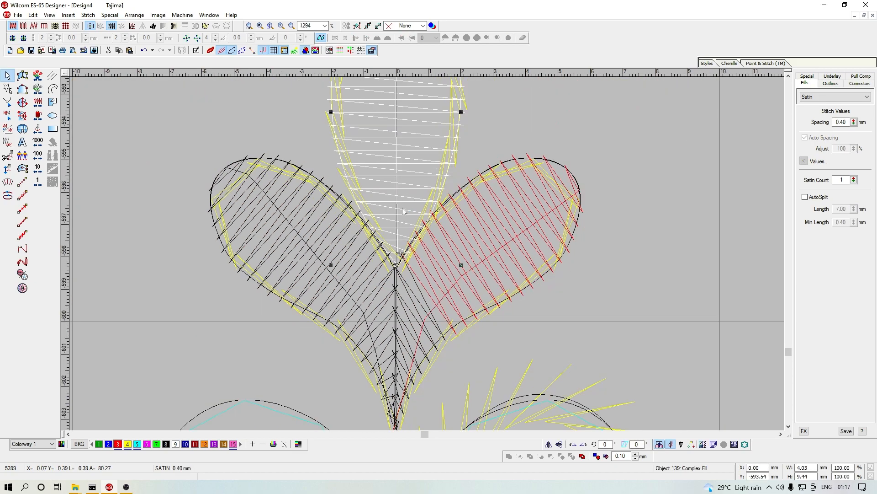
Step: Travel forward through the stitches of the topmost flower and onto the connecting vine run line to check the stitching order
{"action": "key", "text": "Escape"}
{"action": "key", "text": "Down"}
{"action": "key", "text": "Down"}
{"action": "key", "text": "Down"}
{"action": "key", "text": "Down"}
{"action": "key", "text": "Down"}
{"action": "key", "text": "Down"}
{"action": "key", "text": "Down"}
{"action": "key", "text": "Down"}
{"action": "key", "text": "Down"}
{"action": "key", "text": "Down"}
{"action": "key", "text": "Down"}
{"action": "key", "text": "Down"}
{"action": "key", "text": "Down"}
{"action": "key", "text": "Down"}
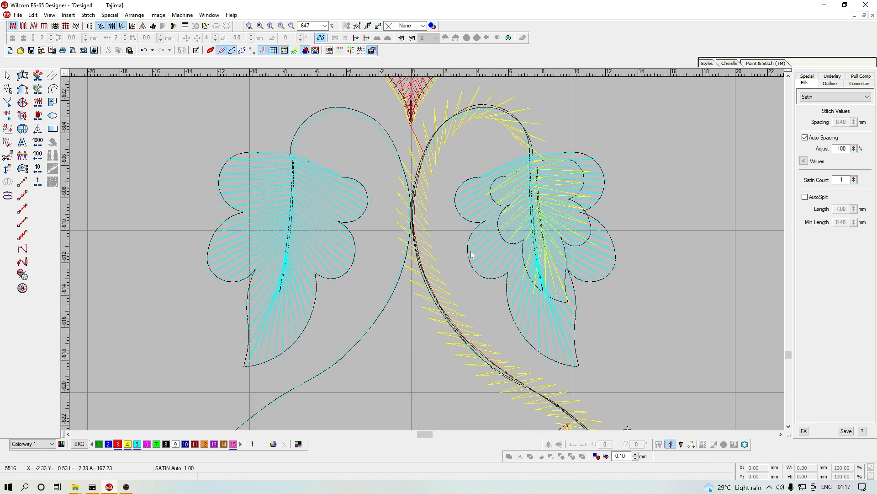
Step: Travel back and forth between color changes in the full design to check the stitching sequence of the red objects
{"action": "key", "text": "shift+z"}
{"action": "key", "text": "shift+z"}
{"action": "key", "text": "shift+z"}
{"action": "key", "text": "Page_Up"}
{"action": "key", "text": "Page_Down"}
{"action": "key", "text": "Page_Up"}
{"action": "key", "text": "Page_Down"}
{"action": "key", "text": "Page_Up"}
{"action": "key", "text": "shift+z"}
{"action": "key", "text": "Page_Down"}
{"action": "key", "text": "Page_Up"}
{"action": "key", "text": "Page_Down"}
{"action": "key", "text": "Page_Up"}
{"action": "key", "text": "Page_Down"}
{"action": "key", "text": "Page_Up"}
{"action": "key", "text": "z"}
{"action": "key", "text": "Page_Down"}
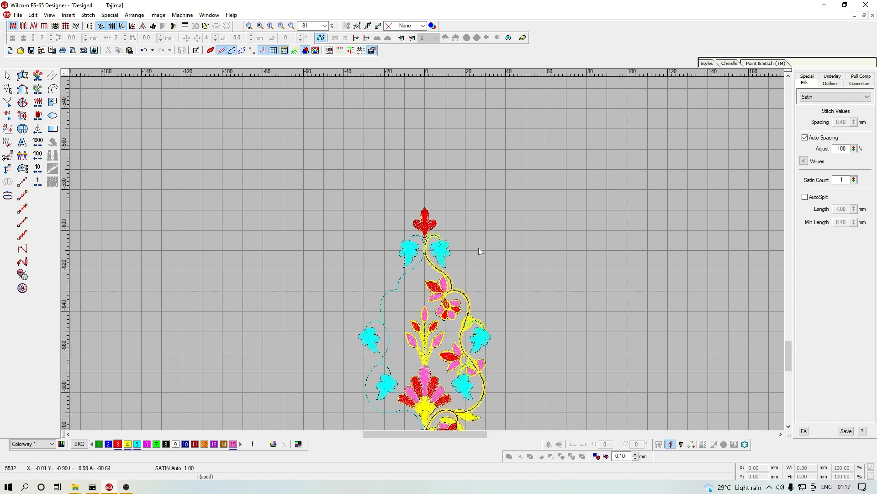
{"action": "key", "text": "Page_Up"}
{"action": "key", "text": "shift+z"}
{"action": "key", "text": "z"}
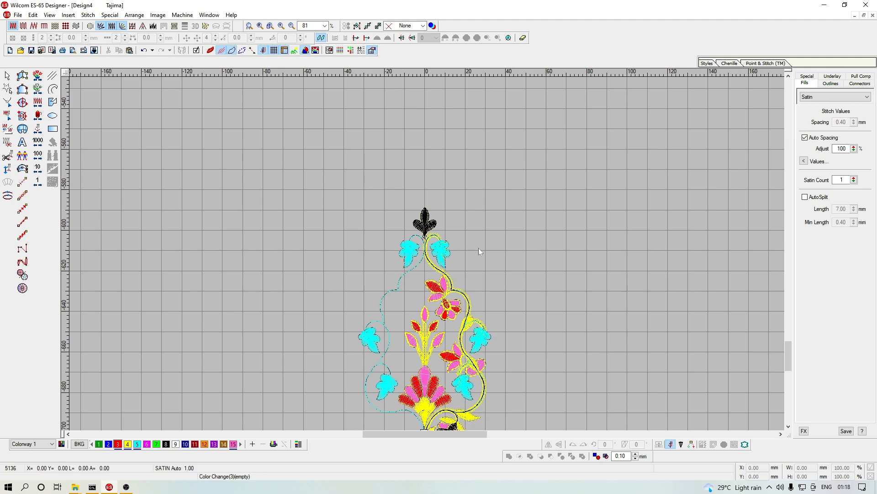
Step: Travel along the vine to the lower side flower, digitize a run line from the vine to its red petal's base, and backtrack it
{"action": "scroll", "coordinate": [478, 248], "scroll_direction": "down", "scroll_amount": 3}
{"action": "key", "text": "z"}
{"action": "key", "text": "Down"}
{"action": "key", "text": "Down"}
{"action": "key", "text": "Down"}
{"action": "key", "text": "Down"}
{"action": "key", "text": "Down"}
{"action": "key", "text": "Down"}
{"action": "key", "text": "Down"}
{"action": "key", "text": "Down"}
{"action": "key", "text": "Down"}
{"action": "key", "text": "Down"}
{"action": "key", "text": "Down"}
{"action": "key", "text": "Down"}
{"action": "key", "text": "Down"}
{"action": "key", "text": "Down"}
{"action": "key", "text": "Down"}
{"action": "key", "text": "Down"}
{"action": "key", "text": "Down"}
{"action": "key", "text": "Down"}
{"action": "key", "text": "Down"}
{"action": "key", "text": "Down"}
{"action": "key", "text": "Down"}
{"action": "key", "text": "Down"}
{"action": "key", "text": "Down"}
{"action": "key", "text": "Down"}
{"action": "key", "text": "Down"}
{"action": "key", "text": "z"}
{"action": "key", "text": "z"}
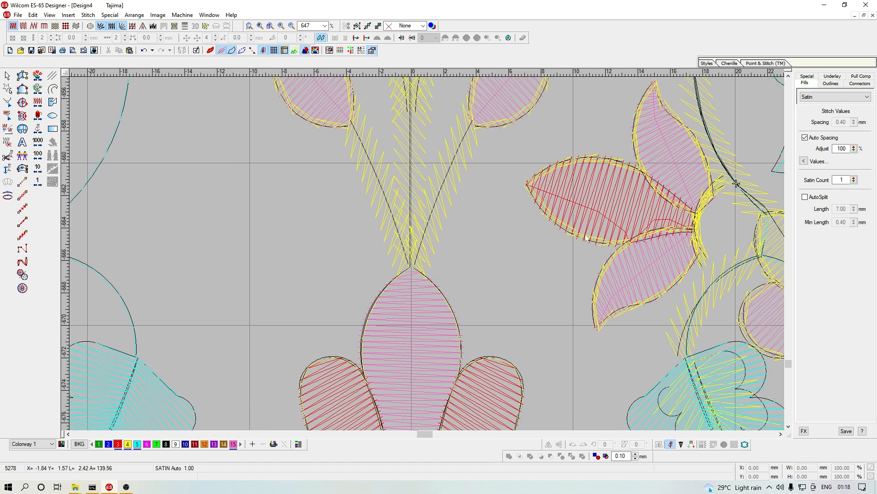
{"action": "key", "text": "Return"}
{"action": "left_click", "coordinate": [735, 183]}
{"action": "right_click", "coordinate": [723, 184]}
{"action": "right_click", "coordinate": [695, 222]}
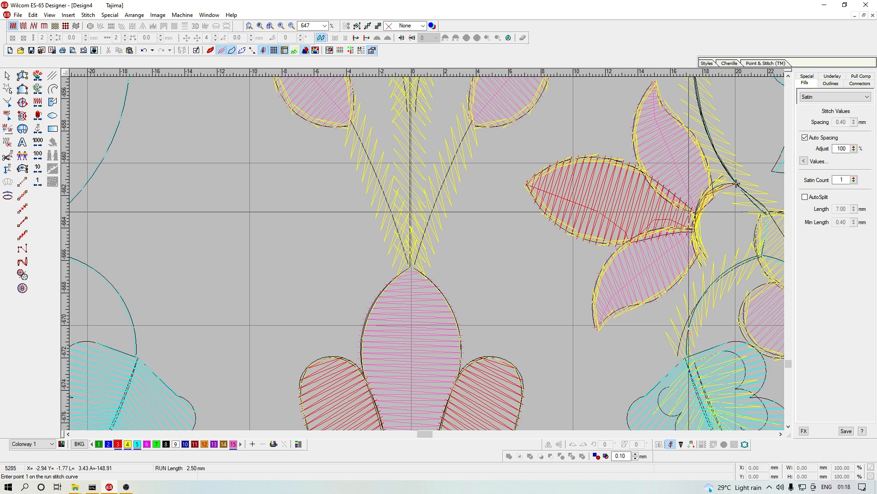
{"action": "key", "text": "Escape"}
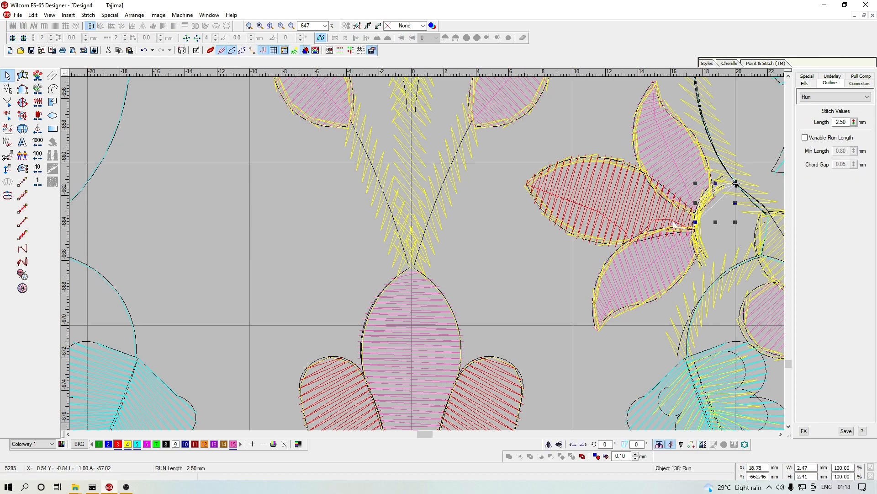
{"action": "left_click", "coordinate": [4, 196]}
Step: Ungroup the lower side flower's red petal fill and reshape its entry and exit points
{"action": "left_click", "coordinate": [595, 199]}
{"action": "key", "text": "ctrl+u"}
{"action": "left_click", "coordinate": [597, 200]}
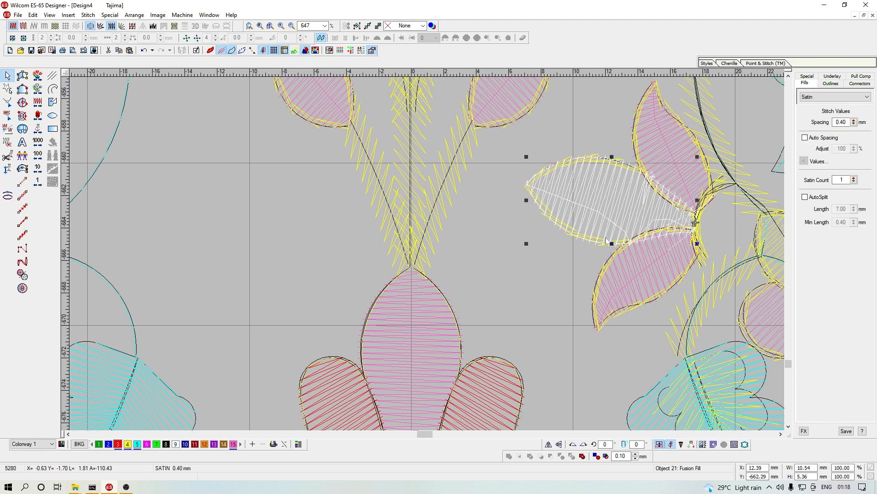
{"action": "key", "text": "h"}
{"action": "left_click_drag", "start_coordinate": [633, 247], "coordinate": [596, 220]}
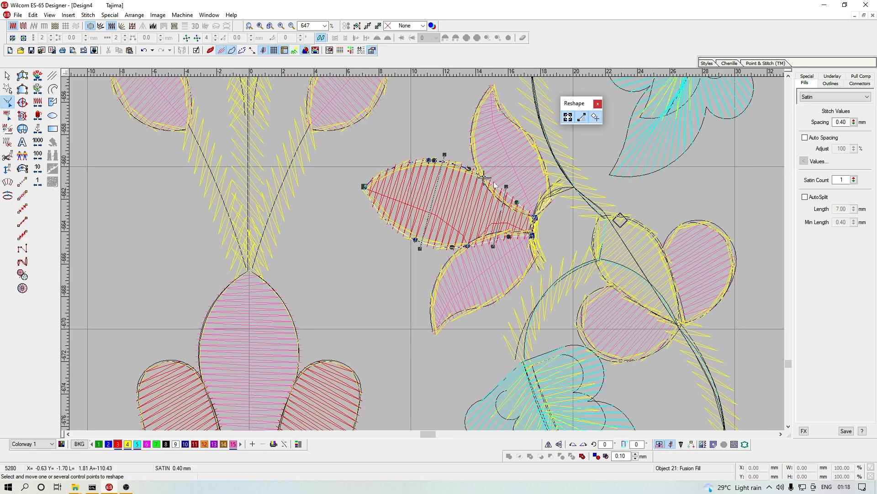
{"action": "key", "text": "Return"}
{"action": "key", "text": "Escape"}
Step: Cut the lower side flower's red petal fill and paste it into the stitching sequence at the run line's end
{"action": "key", "text": "ctrl+x"}
{"action": "key", "text": "ctrl+v"}
{"action": "left_click", "coordinate": [574, 212]}
{"action": "key", "text": "Escape"}
Step: Travel along the vine to the upper side flower, digitize a run line from the vine to the flower's base, and backtrack it
{"action": "scroll", "coordinate": [578, 208], "scroll_direction": "up", "scroll_amount": 1}
{"action": "key", "text": "shift+z"}
{"action": "key", "text": "shift+z"}
{"action": "key", "text": "Right"}
{"action": "key", "text": "Right"}
{"action": "key", "text": "Right"}
{"action": "key", "text": "Right"}
{"action": "key", "text": "Right"}
{"action": "key", "text": "Right"}
{"action": "key", "text": "Right"}
{"action": "key", "text": "Right"}
{"action": "key", "text": "Right"}
{"action": "key", "text": "Right"}
{"action": "key", "text": "Right"}
{"action": "key", "text": "Right"}
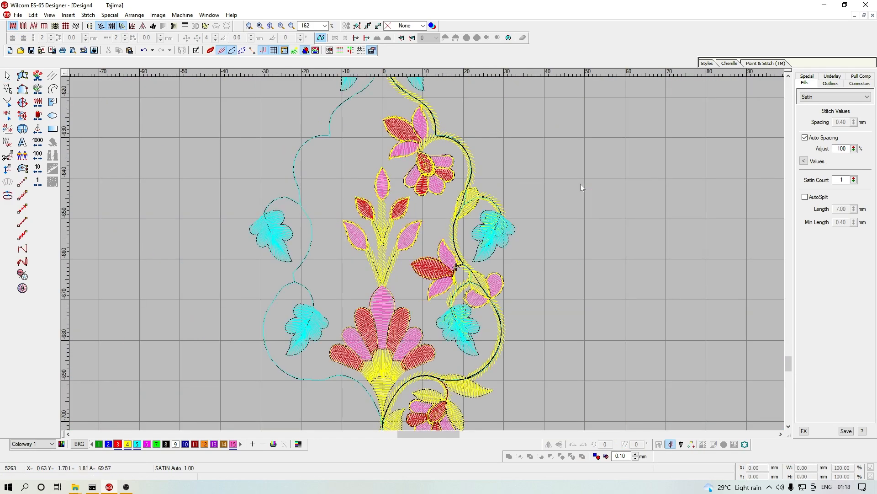
{"action": "key", "text": "Right"}
{"action": "key", "text": "Right"}
{"action": "key", "text": "Right"}
{"action": "key", "text": "Right"}
{"action": "key", "text": "Right"}
{"action": "key", "text": "Right"}
{"action": "key", "text": "Right"}
{"action": "key", "text": "z"}
{"action": "key", "text": "z"}
{"action": "key", "text": "space"}
{"action": "left_click", "coordinate": [427, 253]}
{"action": "left_click", "coordinate": [382, 277]}
{"action": "left_click", "coordinate": [360, 314]}
{"action": "key", "text": "Return"}
{"action": "key", "text": "Escape"}
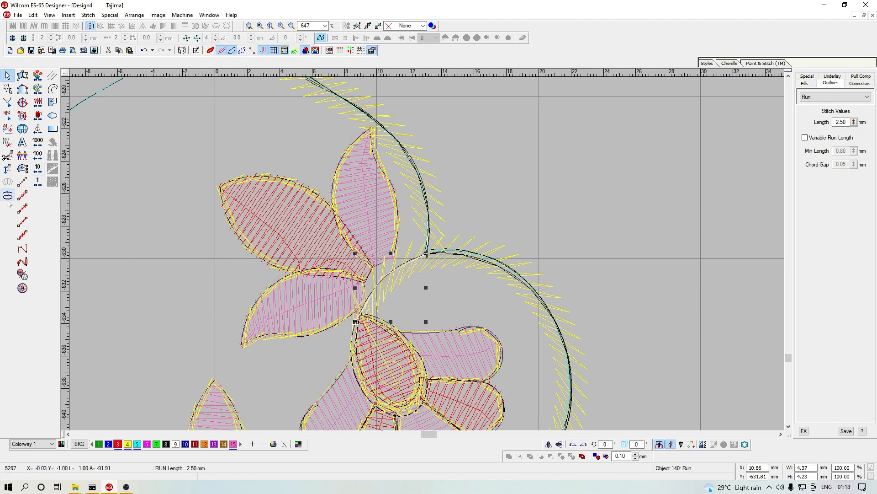
{"action": "key", "text": "Escape"}
Step: Travel back along the run line to the upper side flower's large red petal and reshape that petal's entry and exit points
{"action": "key", "text": "Left"}
{"action": "key", "text": "Left"}
{"action": "key", "text": "Left"}
{"action": "key", "text": "Left"}
{"action": "key", "text": "Left"}
{"action": "key", "text": "Left"}
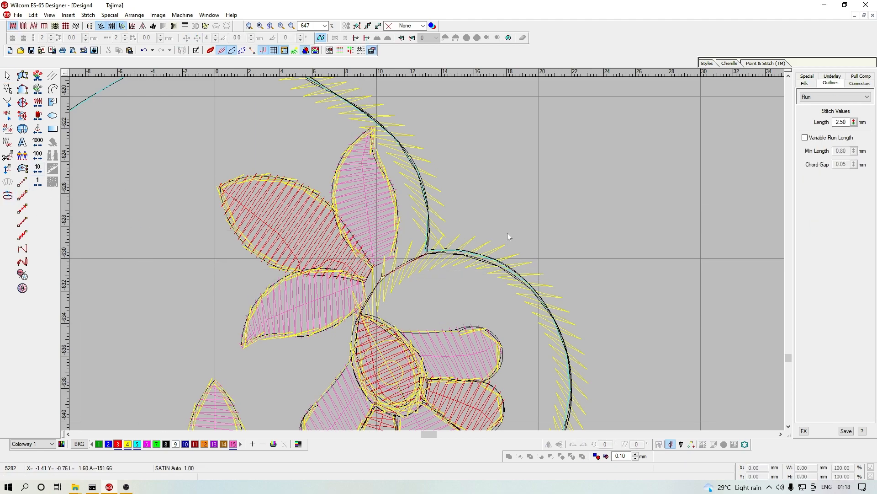
{"action": "left_click", "coordinate": [350, 223]}
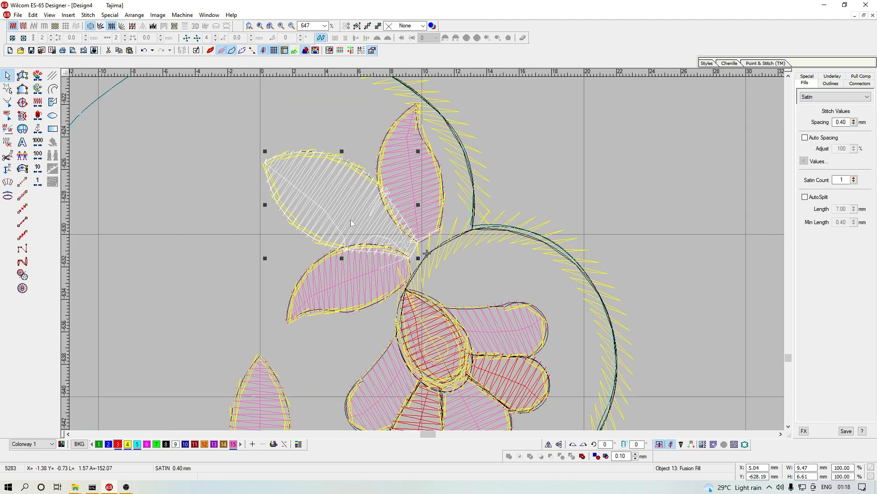
{"action": "key", "text": "h"}
{"action": "key", "text": "Escape"}
{"action": "left_click_drag", "start_coordinate": [438, 271], "coordinate": [508, 284]}
{"action": "key", "text": "Escape"}
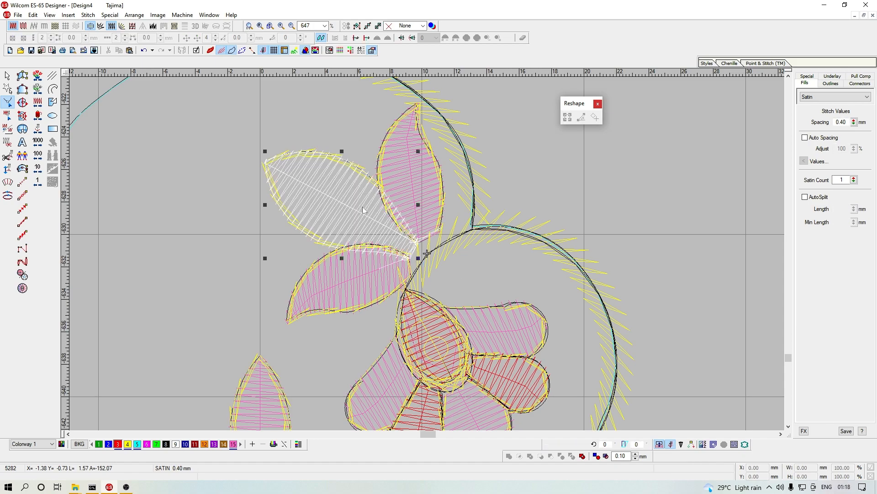
{"action": "key", "text": "Escape"}
Step: Re-sequence the upper side flower's grouped red petals to stitch from the run line's end
{"action": "left_click", "coordinate": [450, 332]}
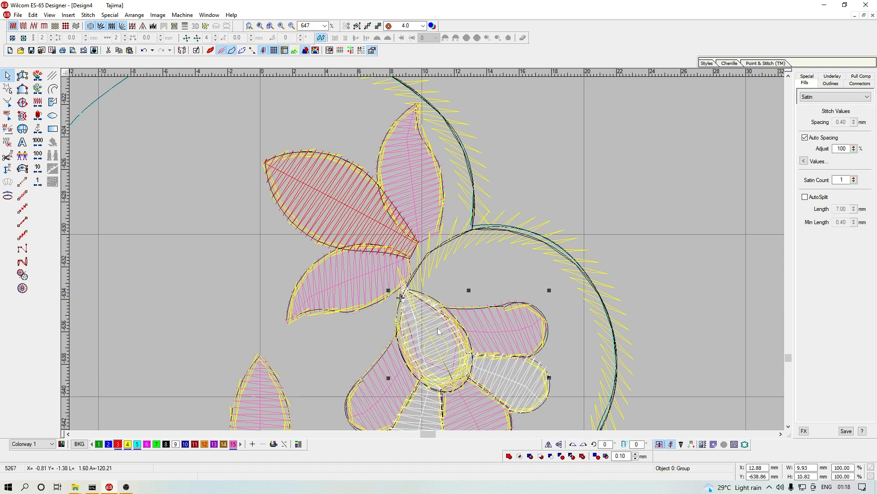
{"action": "scroll", "coordinate": [437, 330], "scroll_direction": "down", "scroll_amount": 1}
{"action": "key", "text": "shift+z"}
{"action": "key", "text": "shift+z"}
{"action": "key", "text": "shift+z"}
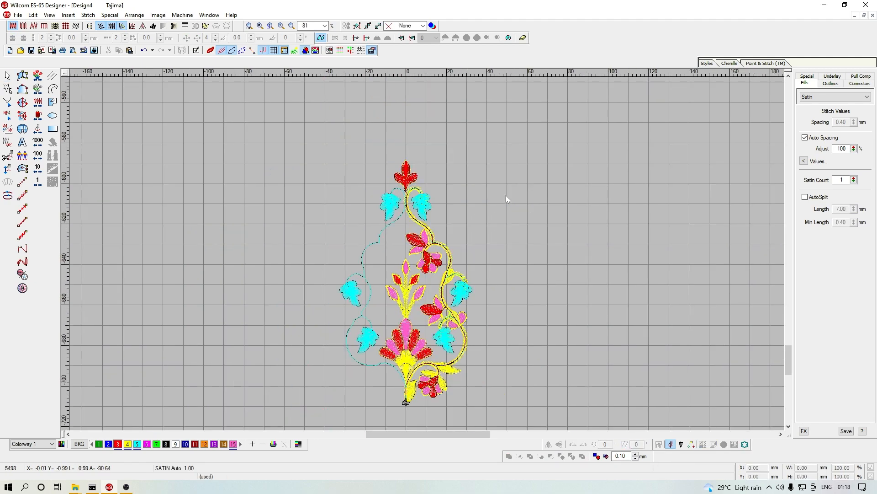
Step: Limit the display to the red thread color's objects
{"action": "key", "text": "Escape"}
{"action": "left_click", "coordinate": [49, 15]}
{"action": "left_click", "coordinate": [68, 169]}
{"action": "left_click", "coordinate": [335, 230]}
{"action": "key", "text": "Return"}
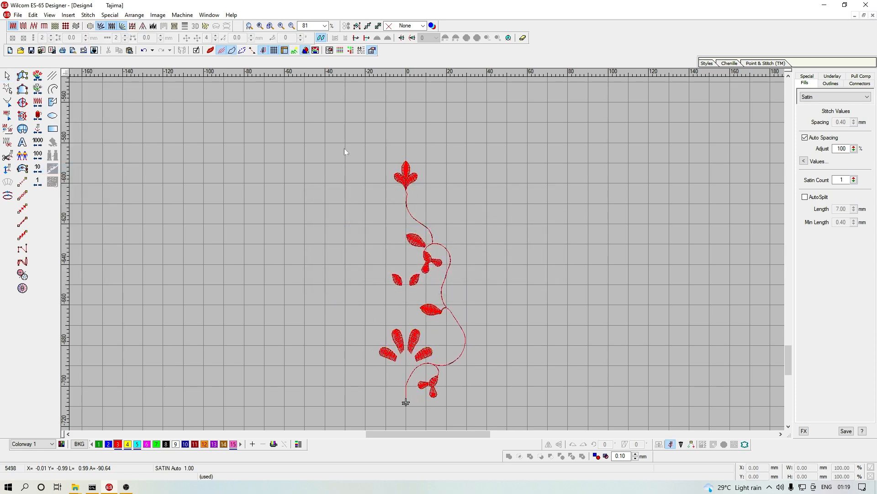
Step: Select the vine run line and travel between color changes to check which red objects stitch in the linked vine sequence
{"action": "left_click", "coordinate": [442, 365]}
{"action": "key", "text": "z"}
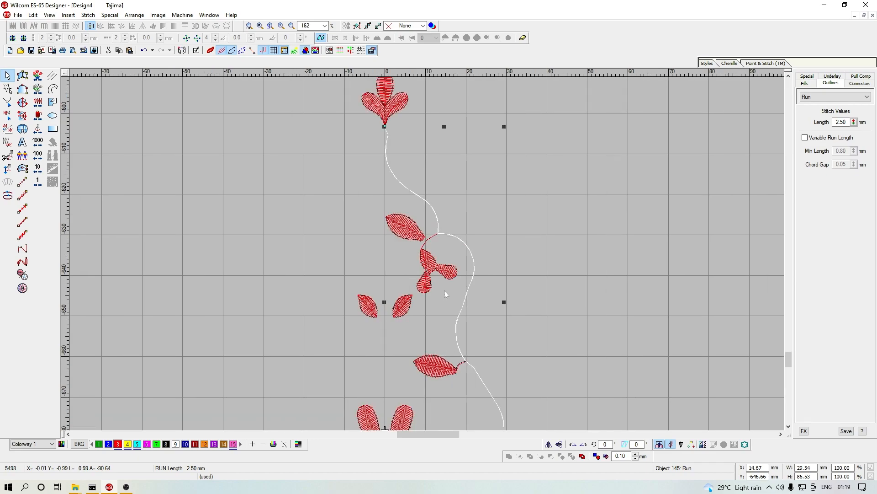
{"action": "scroll", "coordinate": [445, 290], "scroll_direction": "down", "scroll_amount": 2}
{"action": "key", "text": "Escape"}
{"action": "key", "text": "Page_Up"}
{"action": "key", "text": "shift+z"}
{"action": "key", "text": "z"}
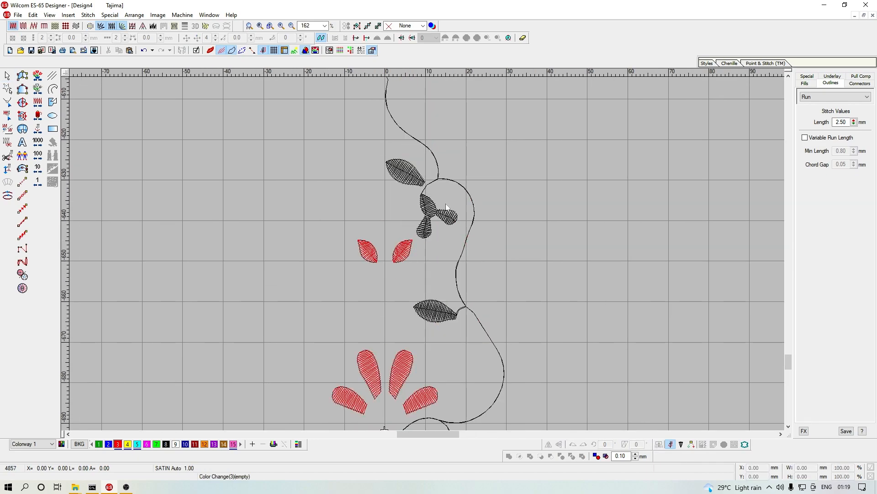
{"action": "key", "text": "shift+z"}
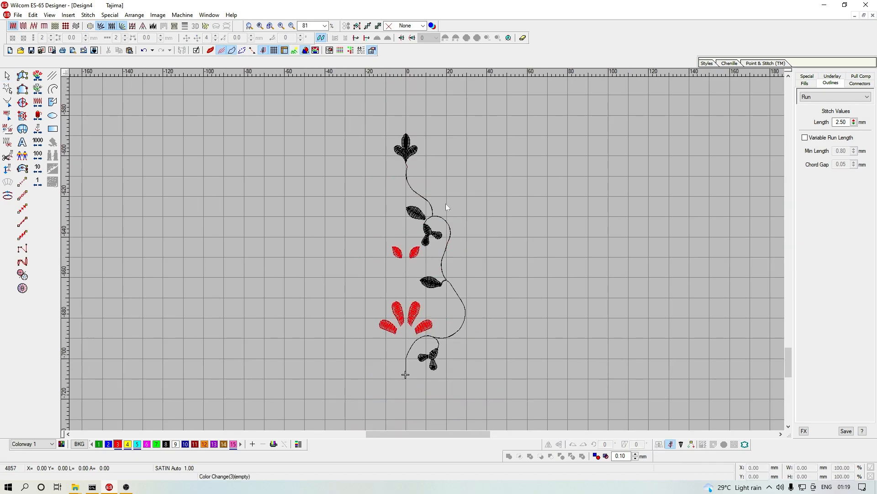
{"action": "key", "text": "Page_Down"}
{"action": "key", "text": "Page_Up"}
{"action": "key", "text": "Page_Down"}
{"action": "key", "text": "Page_Up"}
{"action": "key", "text": "Page_Down"}
Step: Start a lasso selection around the bottom flower and up along the vine's outer side toward the topmost flower
{"action": "key", "text": "z"}
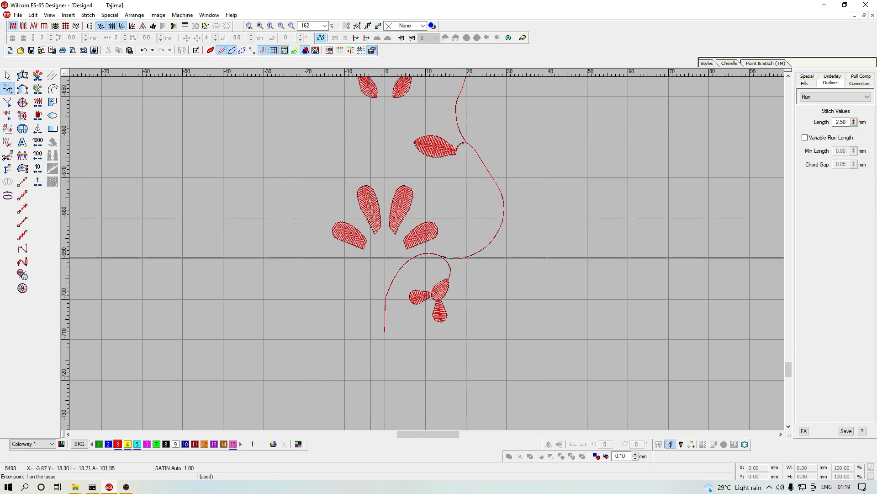
{"action": "left_click", "coordinate": [384, 256]}
{"action": "left_click", "coordinate": [352, 301]}
{"action": "left_click", "coordinate": [367, 385]}
{"action": "left_click", "coordinate": [473, 373]}
{"action": "left_click", "coordinate": [579, 320]}
{"action": "left_click", "coordinate": [629, 230]}
{"action": "scroll", "coordinate": [540, 192], "scroll_direction": "up", "scroll_amount": 4}
{"action": "left_click", "coordinate": [558, 239]}
{"action": "left_click", "coordinate": [521, 137]}
{"action": "left_click", "coordinate": [422, 120]}
{"action": "left_click", "coordinate": [423, 120]}
{"action": "left_click", "coordinate": [389, 115]}
{"action": "left_click", "coordinate": [351, 134]}
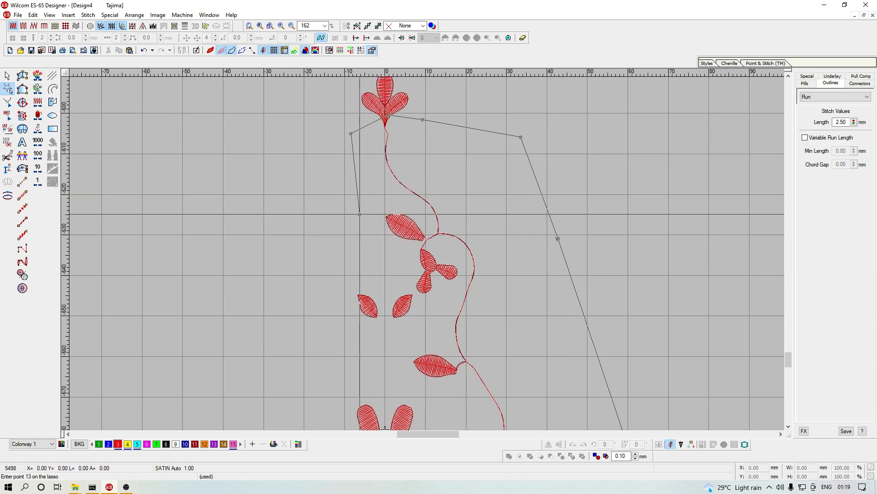
{"action": "key", "text": "BackSpace"}
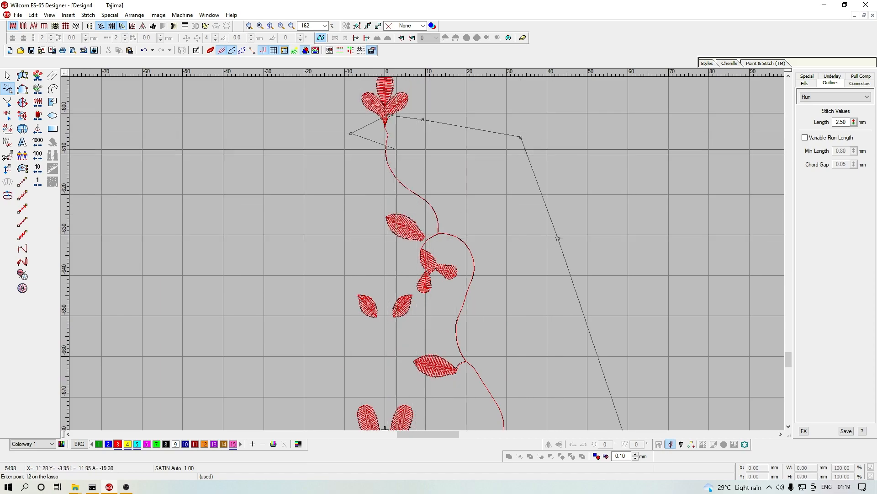
{"action": "scroll", "coordinate": [398, 210], "scroll_direction": "down", "scroll_amount": 1}
{"action": "key", "text": "BackSpace"}
{"action": "key", "text": "BackSpace"}
{"action": "key", "text": "BackSpace"}
{"action": "key", "text": "BackSpace"}
Step: Complete the lasso down the vine's inner side, enclosing the side flowers' red parts and leaving out the central motif's red petals
{"action": "left_click", "coordinate": [471, 132]}
{"action": "left_click", "coordinate": [428, 123]}
{"action": "left_click", "coordinate": [356, 145]}
{"action": "left_click", "coordinate": [357, 195]}
{"action": "left_click", "coordinate": [410, 233]}
{"action": "left_click", "coordinate": [440, 261]}
{"action": "left_click", "coordinate": [374, 307]}
{"action": "left_click", "coordinate": [437, 349]}
{"action": "scroll", "coordinate": [452, 361], "scroll_direction": "down", "scroll_amount": 3}
{"action": "left_click", "coordinate": [452, 206]}
{"action": "left_click", "coordinate": [448, 242]}
{"action": "left_click", "coordinate": [427, 243]}
{"action": "left_click", "coordinate": [386, 265]}
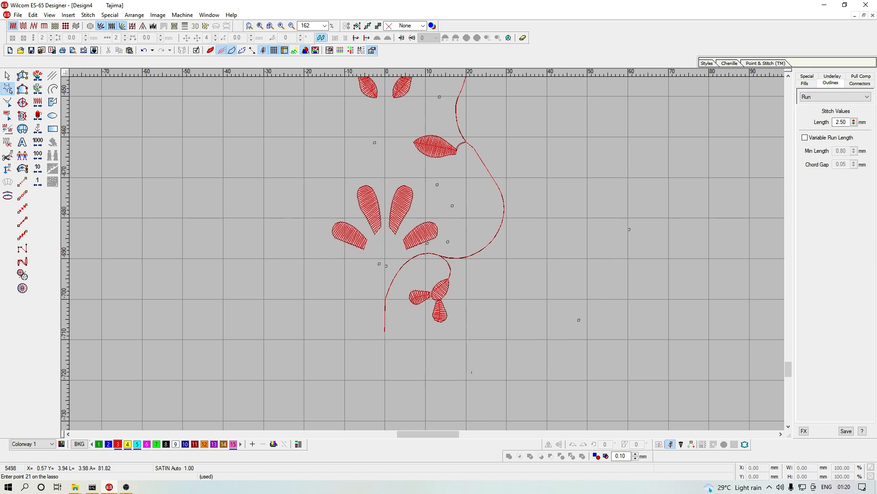
{"action": "key", "text": "Return"}
Step: Review the lasso selection along the vine between the topmost flower and the bottom flower
{"action": "scroll", "coordinate": [475, 249], "scroll_direction": "up", "scroll_amount": 4}
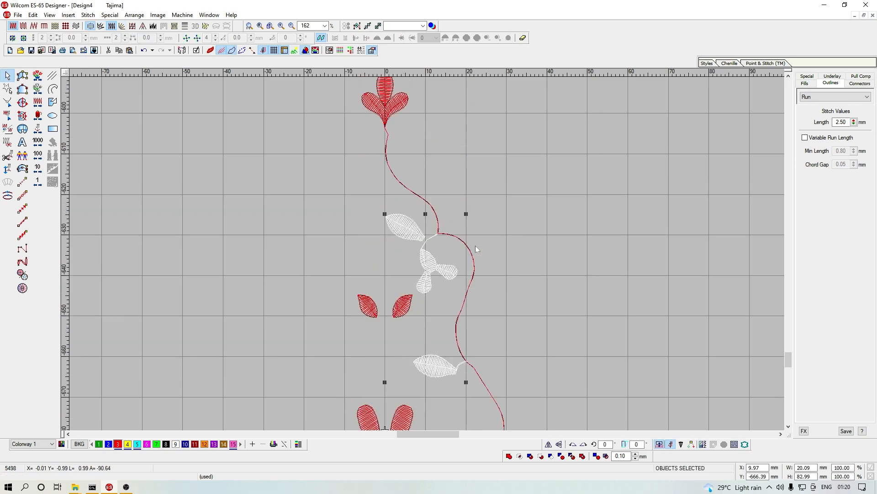
{"action": "scroll", "coordinate": [476, 247], "scroll_direction": "down", "scroll_amount": 2}
{"action": "scroll", "coordinate": [443, 194], "scroll_direction": "up", "scroll_amount": 1}
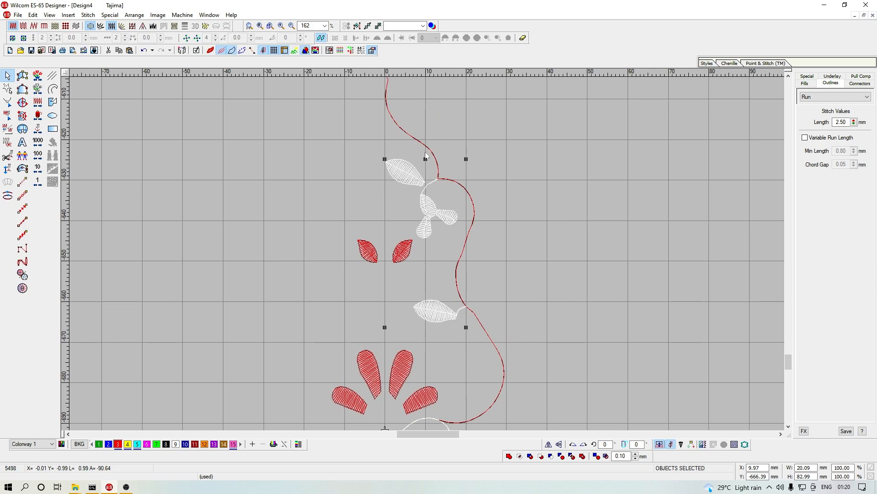
{"action": "scroll", "coordinate": [394, 131], "scroll_direction": "up", "scroll_amount": 2}
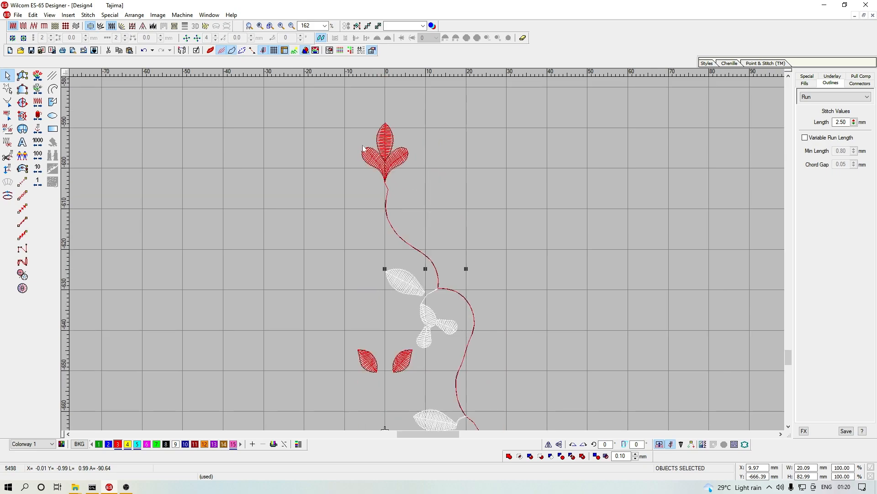
{"action": "scroll", "coordinate": [377, 188], "scroll_direction": "down", "scroll_amount": 3}
{"action": "scroll", "coordinate": [491, 214], "scroll_direction": "down", "scroll_amount": 1}
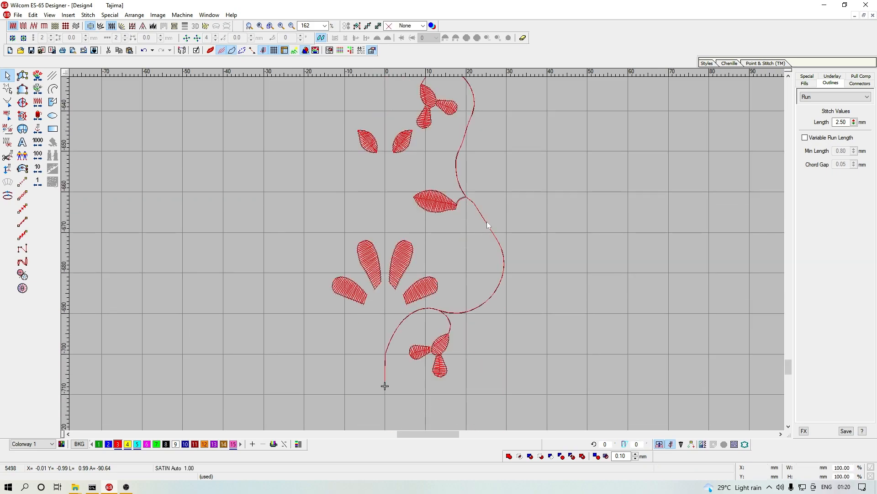
Step: Start a new lasso around the bottom flower, up the vine's outer side, and across the base of the topmost flower
{"action": "key", "text": "Escape"}
{"action": "scroll", "coordinate": [385, 386], "scroll_direction": "down", "scroll_amount": 1}
{"action": "left_click", "coordinate": [376, 256]}
{"action": "left_click", "coordinate": [369, 337]}
{"action": "left_click", "coordinate": [417, 390]}
{"action": "left_click", "coordinate": [531, 368]}
{"action": "left_click", "coordinate": [582, 279]}
{"action": "left_click", "coordinate": [578, 170]}
{"action": "scroll", "coordinate": [525, 176], "scroll_direction": "up", "scroll_amount": 4}
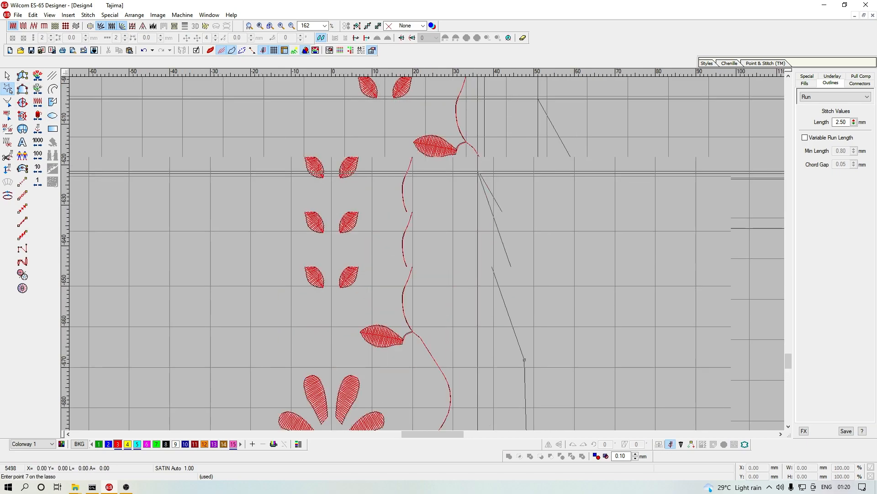
{"action": "left_click", "coordinate": [463, 266]}
{"action": "left_click", "coordinate": [435, 192]}
{"action": "left_click", "coordinate": [369, 149]}
{"action": "left_click", "coordinate": [319, 135]}
{"action": "left_click", "coordinate": [281, 189]}
{"action": "left_click", "coordinate": [285, 253]}
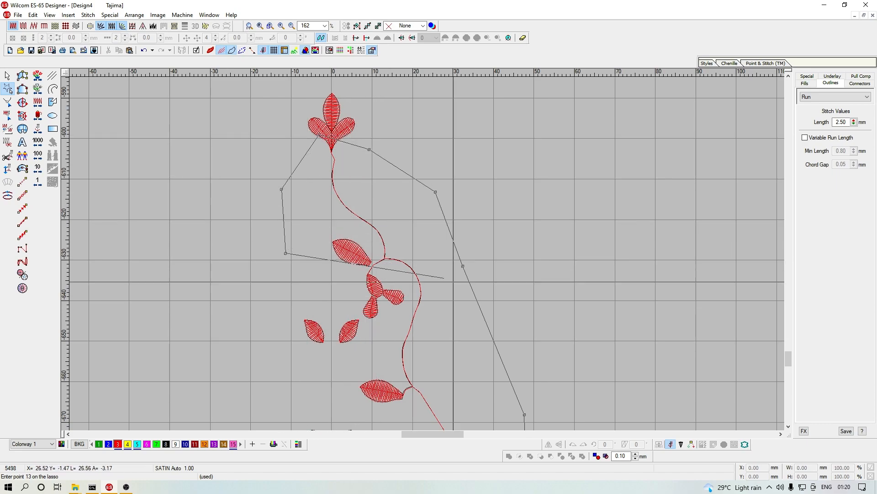
Step: Complete the lasso down the vine's inner side, selecting the side-flower red parts and vine lines without the central motif or topmost flower
{"action": "scroll", "coordinate": [338, 136], "scroll_direction": "down", "scroll_amount": 3}
{"action": "left_click", "coordinate": [340, 128]}
{"action": "left_click", "coordinate": [362, 157]}
{"action": "left_click", "coordinate": [376, 178]}
{"action": "left_click", "coordinate": [339, 224]}
{"action": "left_click", "coordinate": [370, 272]}
{"action": "scroll", "coordinate": [395, 294], "scroll_direction": "down", "scroll_amount": 2}
{"action": "left_click", "coordinate": [400, 189]}
{"action": "left_click", "coordinate": [385, 209]}
{"action": "left_click", "coordinate": [347, 226]}
{"action": "left_click", "coordinate": [316, 237]}
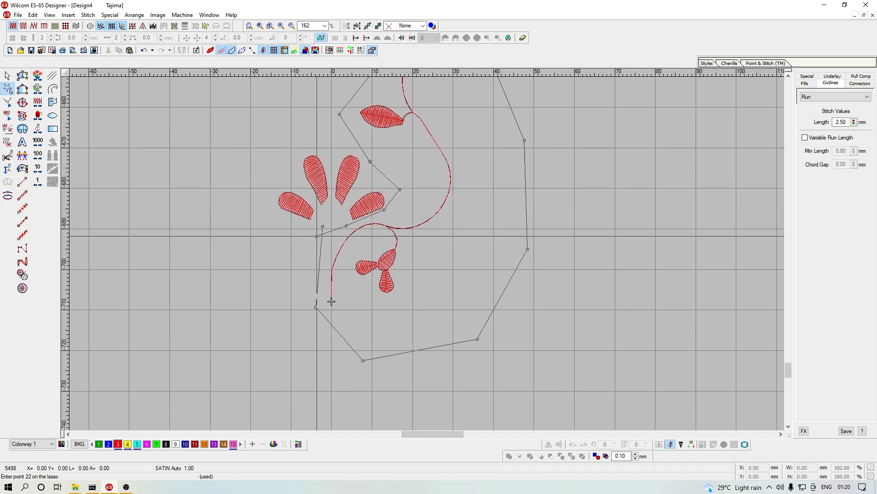
{"action": "key", "text": "Return"}
{"action": "scroll", "coordinate": [429, 238], "scroll_direction": "up", "scroll_amount": 4}
{"action": "key", "text": "shift+z"}
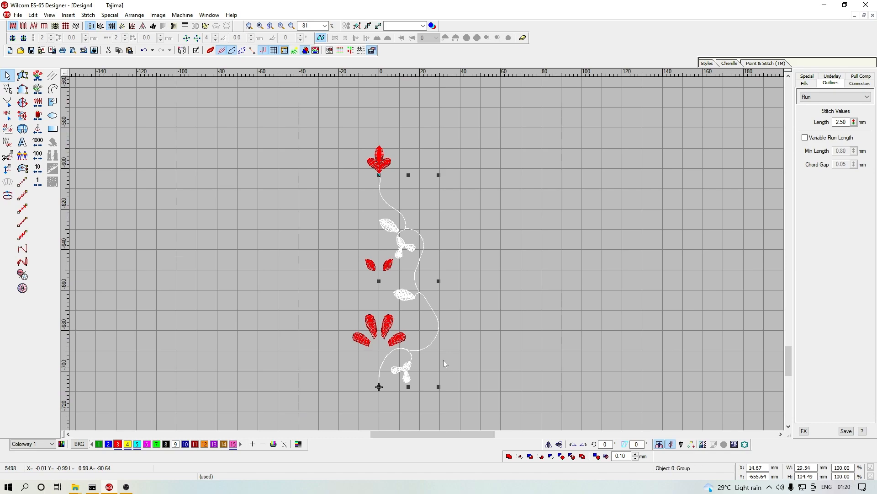
Step: Paste a copy of the selected red vine group and mirror it across the motif's vertical centre line using Transform
{"action": "key", "text": "b"}
{"action": "left_click_drag", "start_coordinate": [322, 243], "coordinate": [437, 398]}
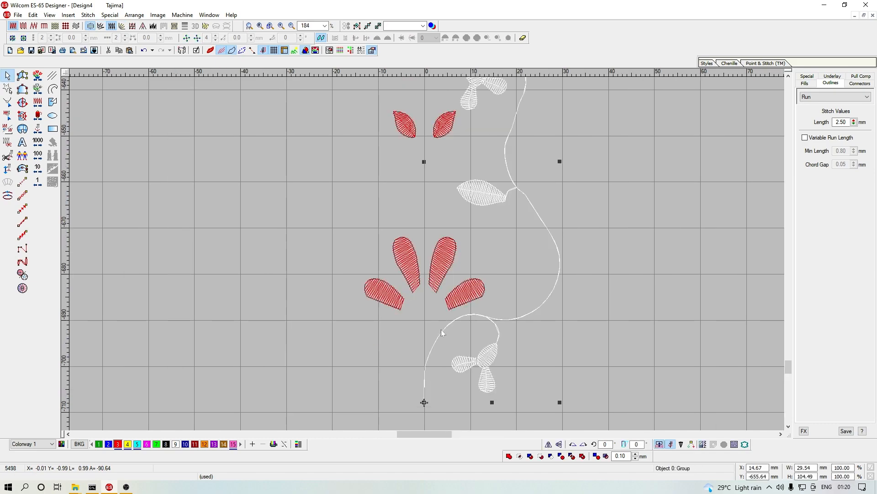
{"action": "key", "text": "Escape"}
{"action": "left_click", "coordinate": [498, 351]}
{"action": "left_click", "coordinate": [35, 16]}
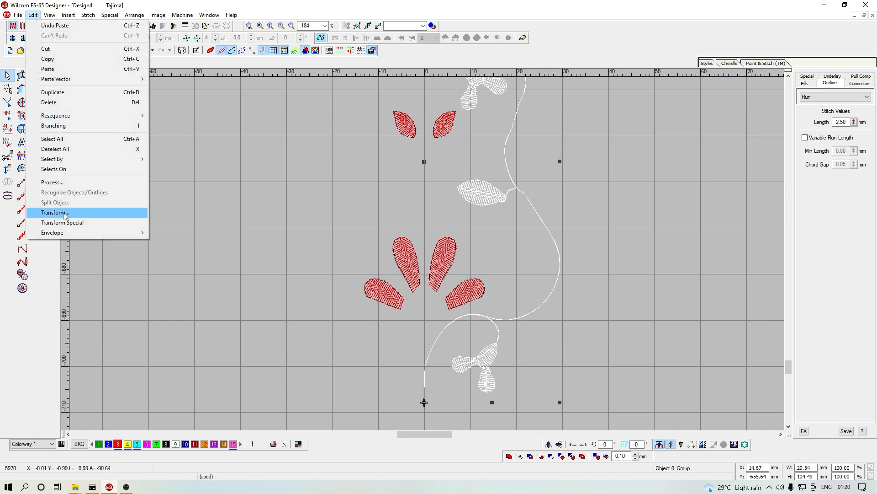
{"action": "left_click", "coordinate": [46, 210]}
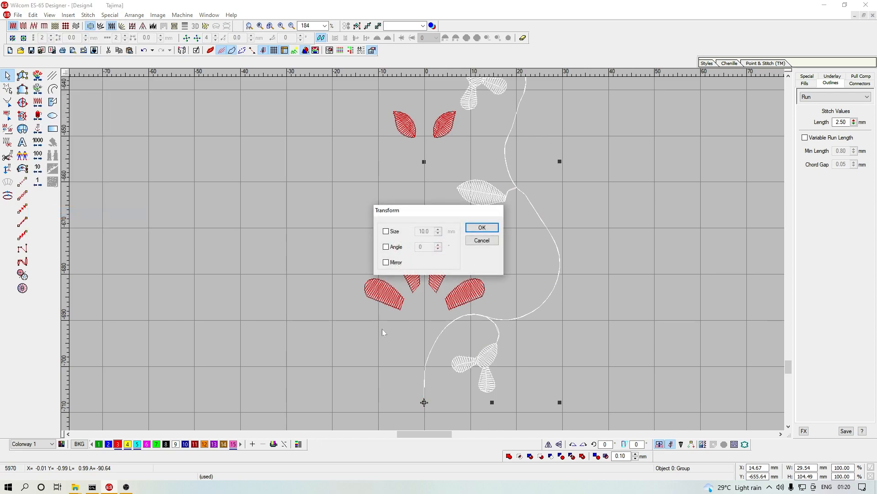
{"action": "left_click", "coordinate": [485, 229]}
{"action": "scroll", "coordinate": [436, 334], "scroll_direction": "up", "scroll_amount": 11}
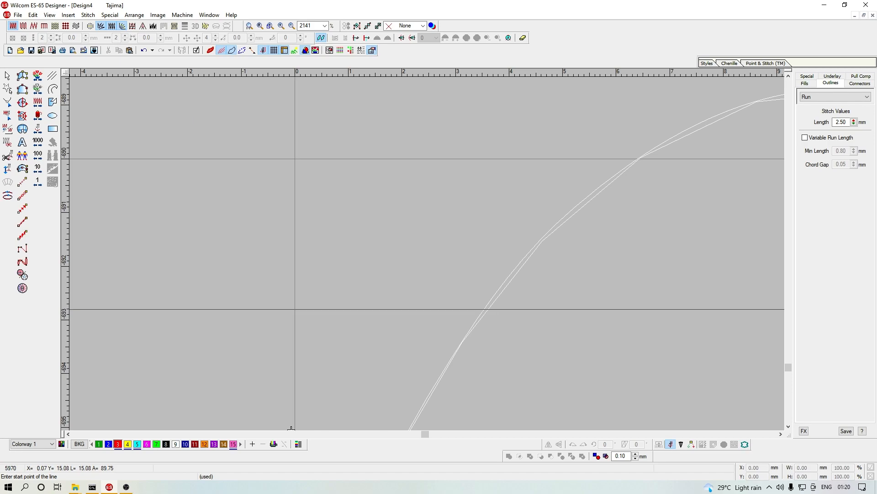
{"action": "left_click", "coordinate": [315, 195], "text": "ctrl"}
{"action": "scroll", "coordinate": [439, 222], "scroll_direction": "down", "scroll_amount": 4}
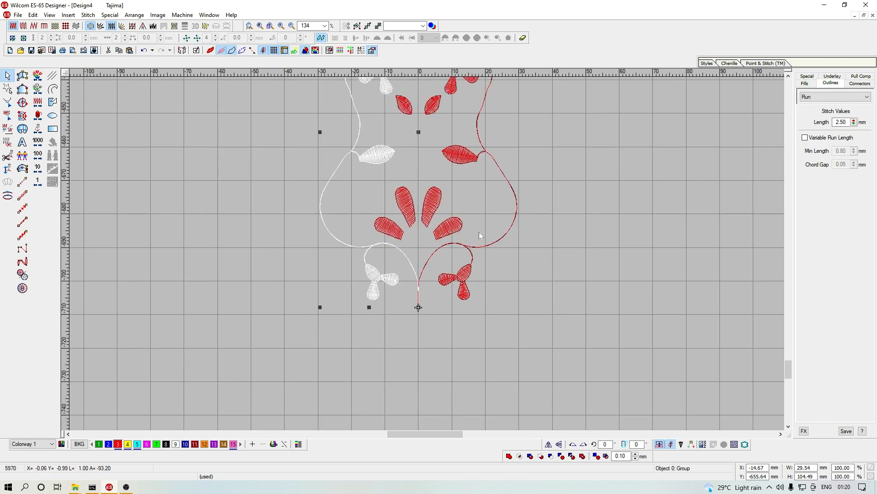
{"action": "left_click", "coordinate": [470, 265], "text": "ctrl"}
{"action": "scroll", "coordinate": [437, 182], "scroll_direction": "up", "scroll_amount": 3}
{"action": "key", "text": "Escape"}
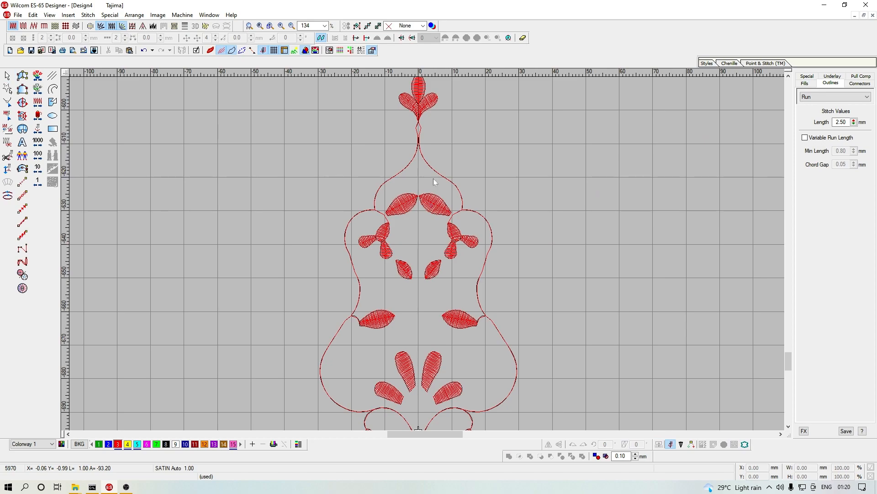
Step: Travel between color changes to check where the mirrored red parts stitch in the sequence
{"action": "key", "text": "shift+z"}
{"action": "key", "text": "Page_Up"}
{"action": "key", "text": "Page_Down"}
{"action": "key", "text": "Page_Up"}
{"action": "key", "text": "Page_Down"}
{"action": "key", "text": "Page_Up"}
{"action": "key", "text": "Page_Down"}
{"action": "key", "text": "z"}
Step: Reshape the mirrored vine run lines to remove their section between the upper leaf and the topmost flower
{"action": "left_click", "coordinate": [407, 166]}
{"action": "key", "text": "h"}
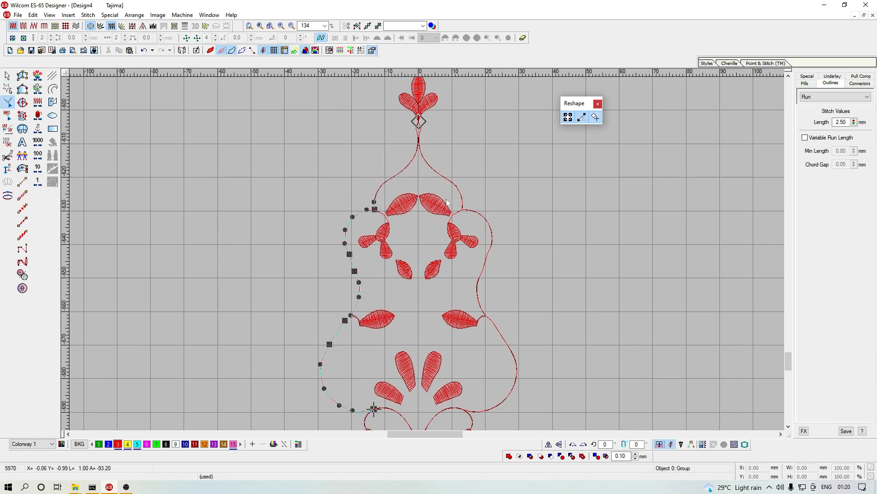
{"action": "left_click", "coordinate": [403, 169]}
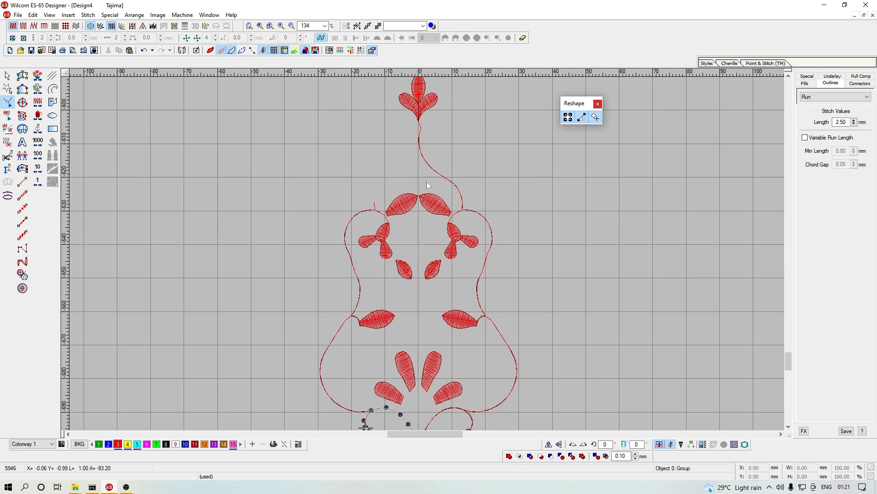
{"action": "key", "text": "Escape"}
Step: Examine the full-color motif and travel through its color changes to locate where the red vine sequence ends at the stem
{"action": "scroll", "coordinate": [433, 153], "scroll_direction": "down", "scroll_amount": 2}
{"action": "key", "text": "shift+z"}
{"action": "key", "text": "z"}
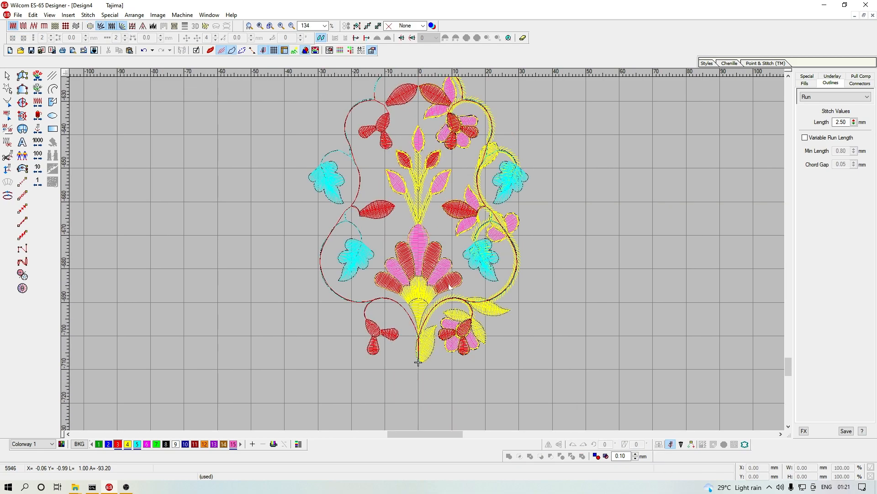
{"action": "key", "text": "ctrl+a"}
{"action": "key", "text": "Escape"}
{"action": "key", "text": "z"}
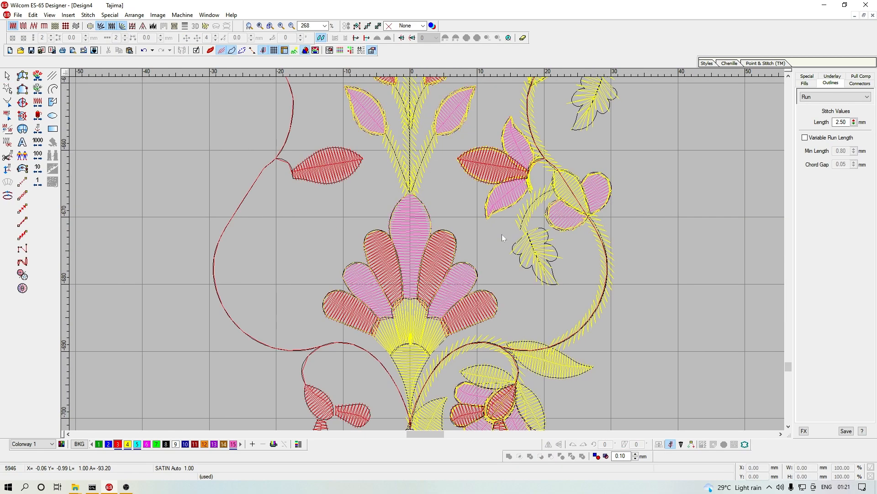
{"action": "key", "text": "Page_Up"}
{"action": "key", "text": "shift+z"}
{"action": "key", "text": "z"}
{"action": "scroll", "coordinate": [436, 260], "scroll_direction": "down", "scroll_amount": 2}
{"action": "key", "text": "shift+z"}
{"action": "key", "text": "Page_Down"}
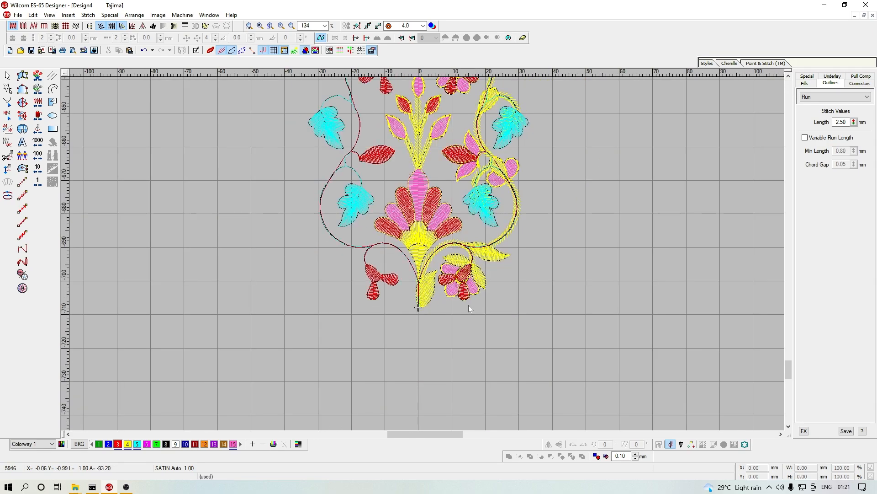
Step: Start a run line at the stem junction, leading up the yellow calyx to the bases of the two right red petals
{"action": "key", "text": "z"}
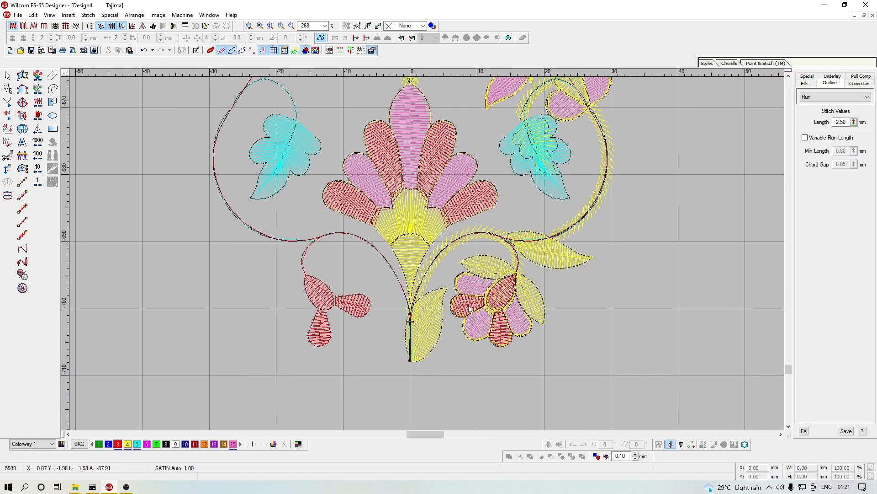
{"action": "key", "text": "Left"}
{"action": "key", "text": "c"}
{"action": "key", "text": "z"}
{"action": "key", "text": "z"}
{"action": "key", "text": "space"}
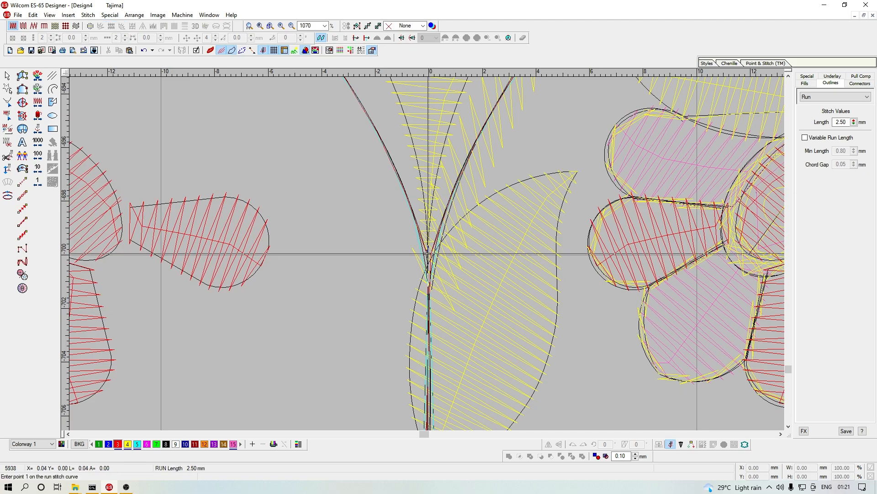
{"action": "left_click", "coordinate": [428, 254]}
{"action": "scroll", "coordinate": [432, 184], "scroll_direction": "up", "scroll_amount": 5}
{"action": "left_click", "coordinate": [431, 289]}
{"action": "scroll", "coordinate": [439, 274], "scroll_direction": "up", "scroll_amount": 1}
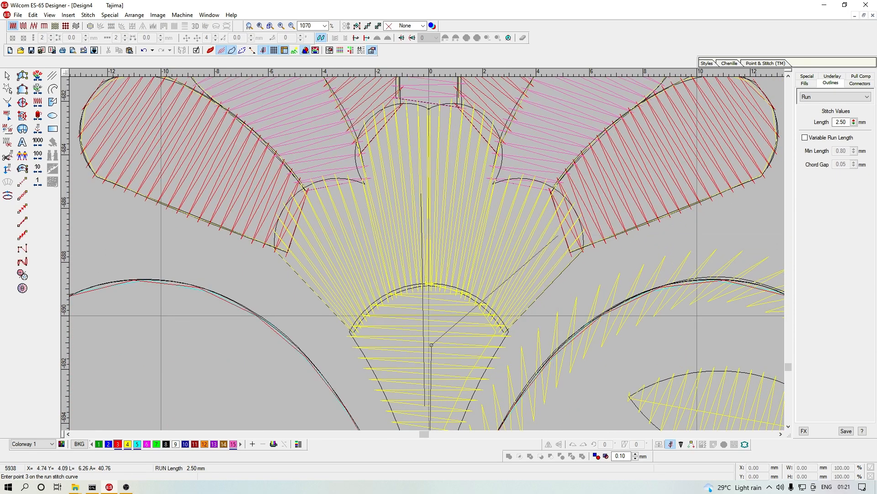
{"action": "left_click", "coordinate": [559, 232]}
{"action": "scroll", "coordinate": [560, 232], "scroll_direction": "up", "scroll_amount": 3}
{"action": "left_click", "coordinate": [483, 213]}
{"action": "left_click", "coordinate": [473, 121]}
Step: Continue the run line past the two left red petals' bases and back down to the stem junction, completing it
{"action": "left_click", "coordinate": [387, 280]}
{"action": "left_click", "coordinate": [377, 359]}
{"action": "left_click", "coordinate": [293, 380]}
{"action": "scroll", "coordinate": [454, 399], "scroll_direction": "down", "scroll_amount": 3}
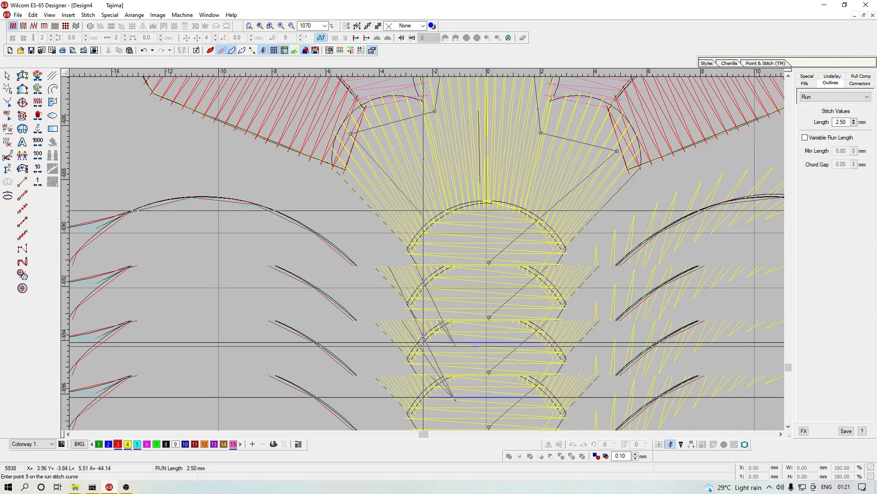
{"action": "left_click", "coordinate": [423, 215]}
{"action": "left_click", "coordinate": [480, 258]}
{"action": "scroll", "coordinate": [488, 274], "scroll_direction": "down", "scroll_amount": 5}
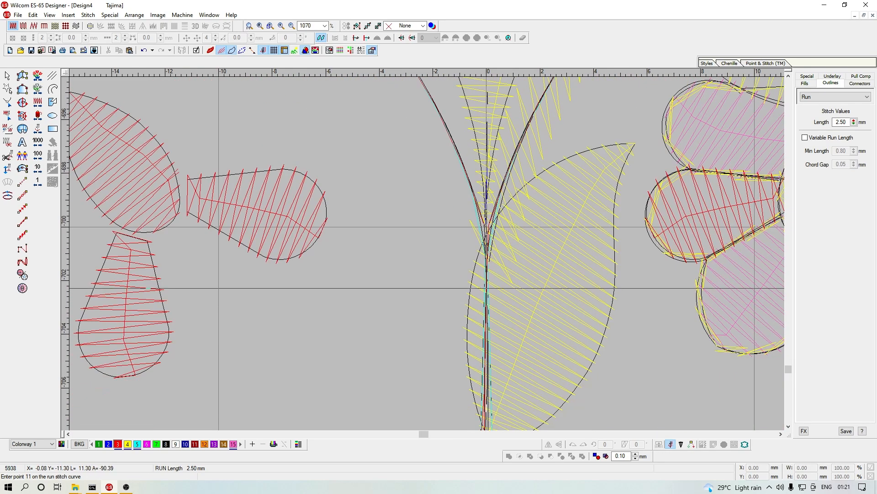
{"action": "left_click", "coordinate": [487, 221]}
{"action": "key", "text": "Return"}
{"action": "scroll", "coordinate": [516, 215], "scroll_direction": "up", "scroll_amount": 5}
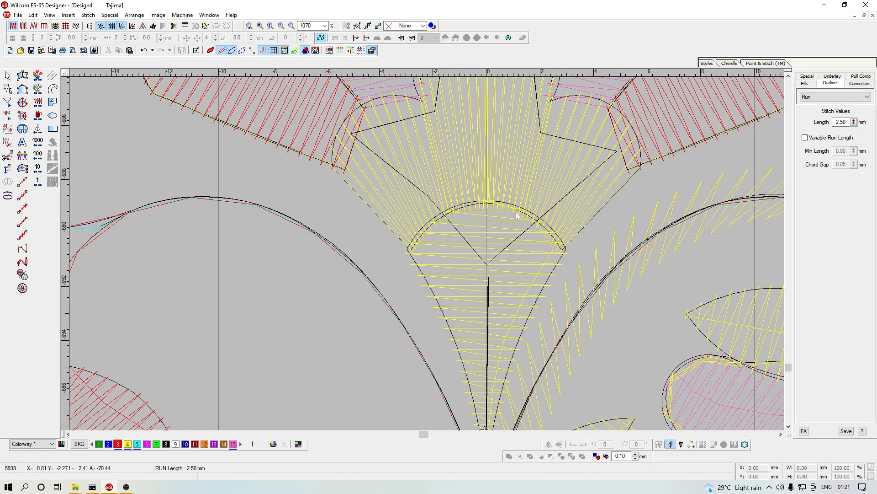
{"action": "key", "text": "shift+z"}
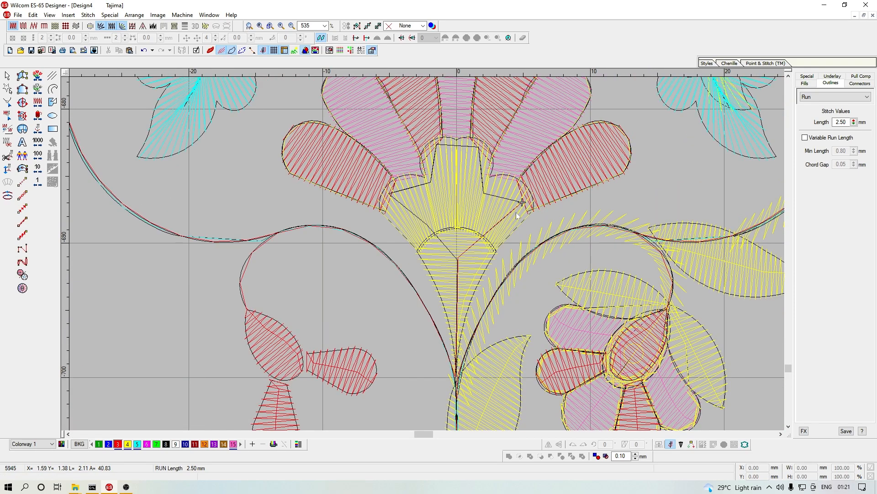
Step: Join the outer right red petal to the run line, with its entry and exit points at the petal's base
{"action": "key", "text": "c"}
{"action": "key", "text": "o"}
{"action": "left_click", "coordinate": [473, 214]}
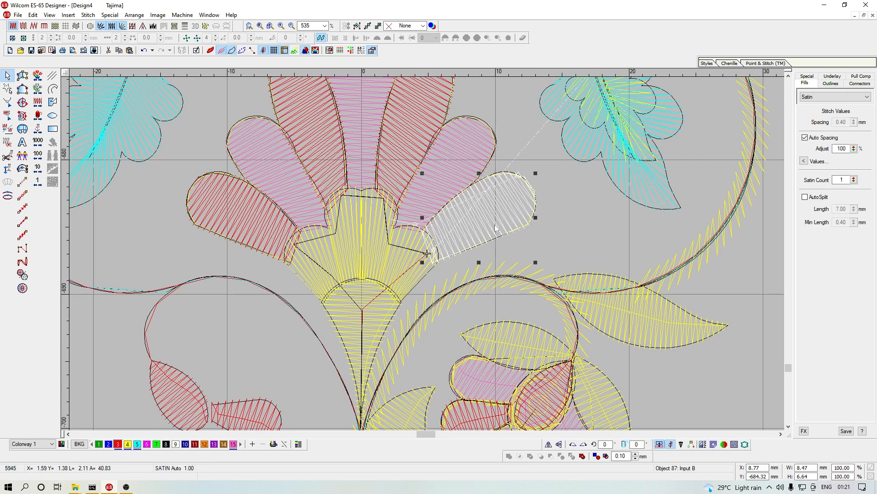
{"action": "key", "text": "h"}
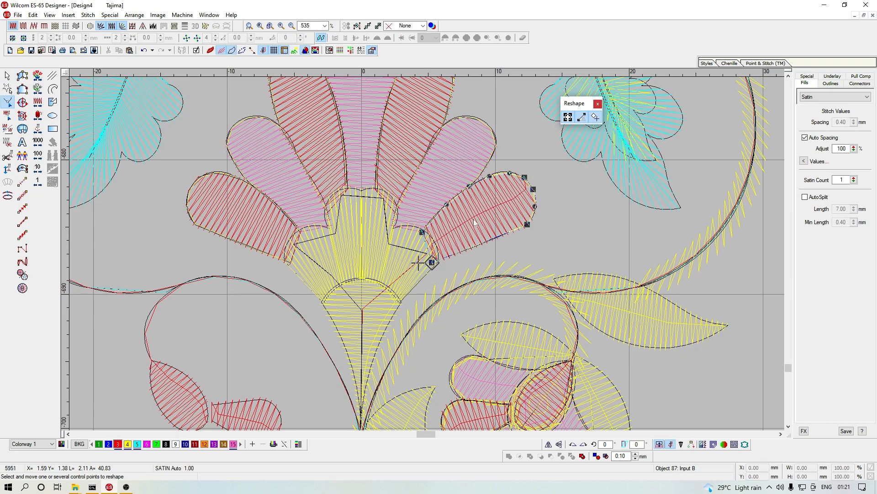
{"action": "key", "text": "Escape"}
{"action": "key", "text": "Escape"}
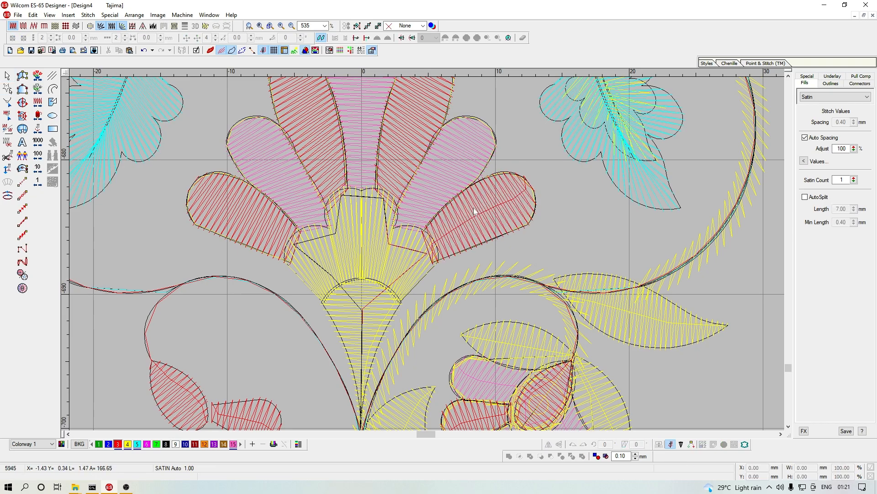
Step: Travel to the run line's inner right corner and join the inner right red petal there, with entry and exit at its base
{"action": "key", "text": "Right"}
{"action": "key", "text": "Right"}
{"action": "key", "text": "c"}
{"action": "key", "text": "shift+z"}
{"action": "key", "text": "z"}
{"action": "key", "text": "o"}
{"action": "left_click", "coordinate": [459, 178]}
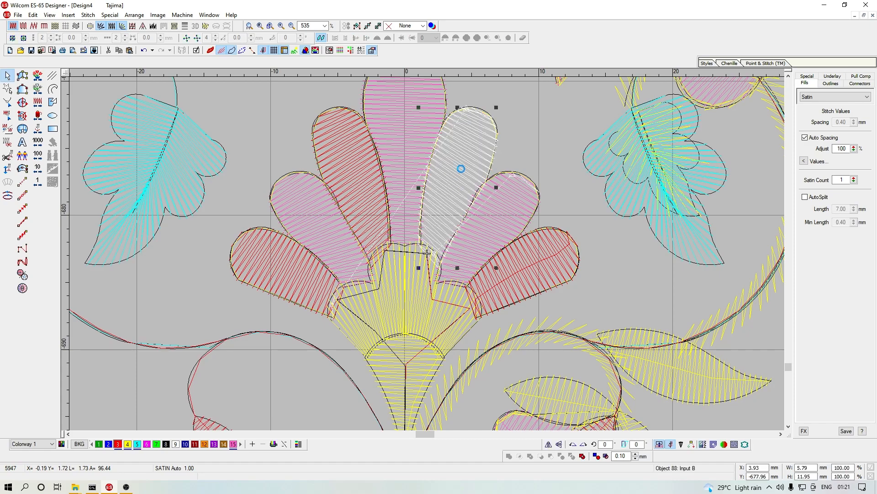
{"action": "key", "text": "h"}
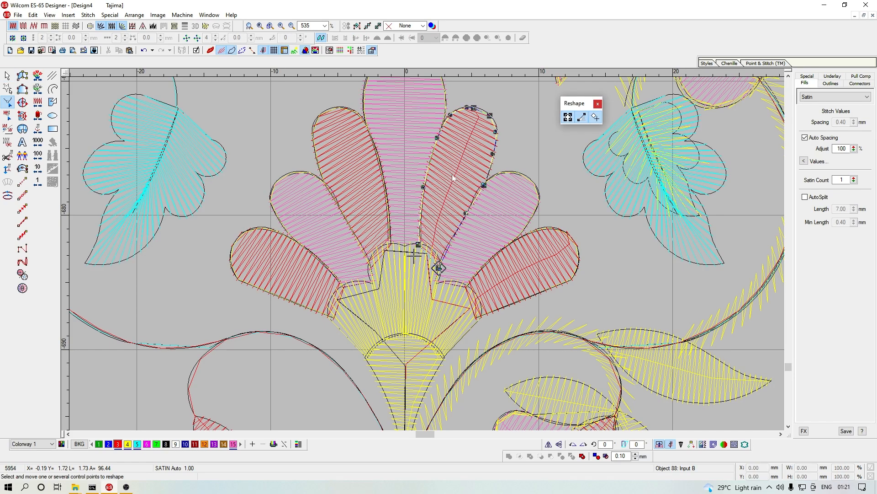
{"action": "key", "text": "Escape"}
{"action": "key", "text": "Escape"}
Step: Travel to the run line's inner left corner and join the inner left red petal, setting its entry and exit at the base
{"action": "key", "text": "Right"}
{"action": "key", "text": "Right"}
{"action": "key", "text": "c"}
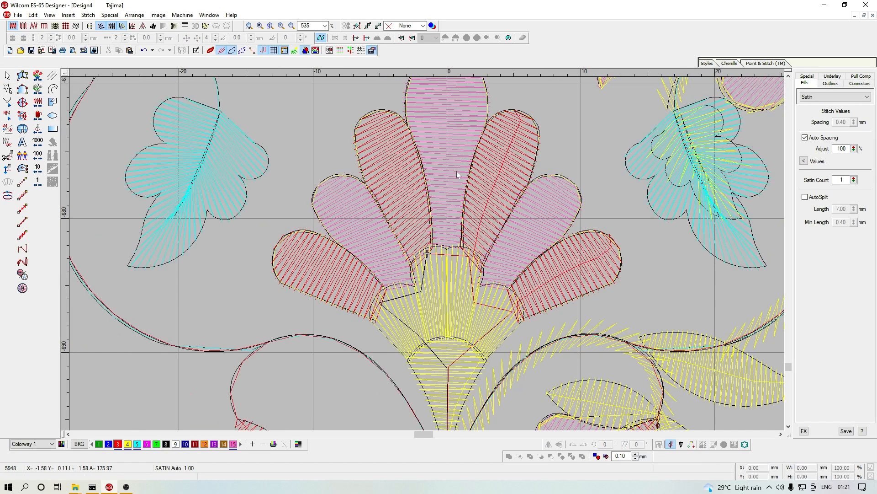
{"action": "left_click", "coordinate": [400, 175]}
{"action": "key", "text": "h"}
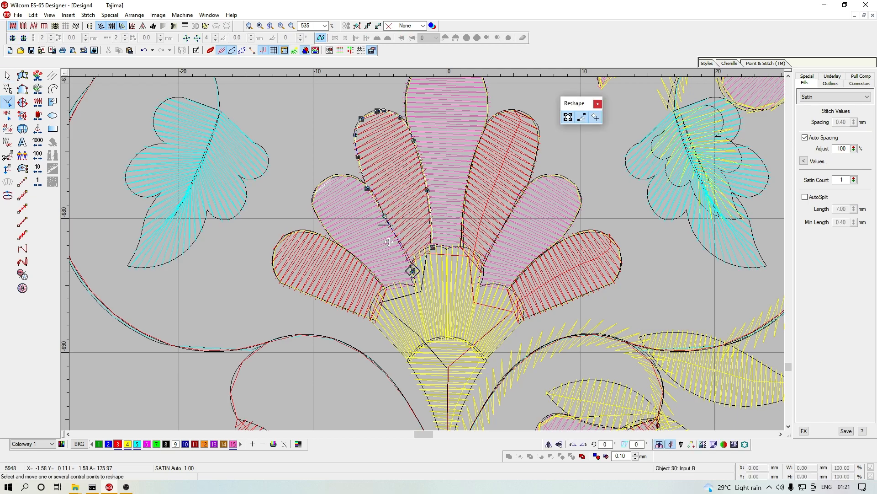
{"action": "key", "text": "Escape"}
{"action": "key", "text": "j"}
{"action": "key", "text": "Escape"}
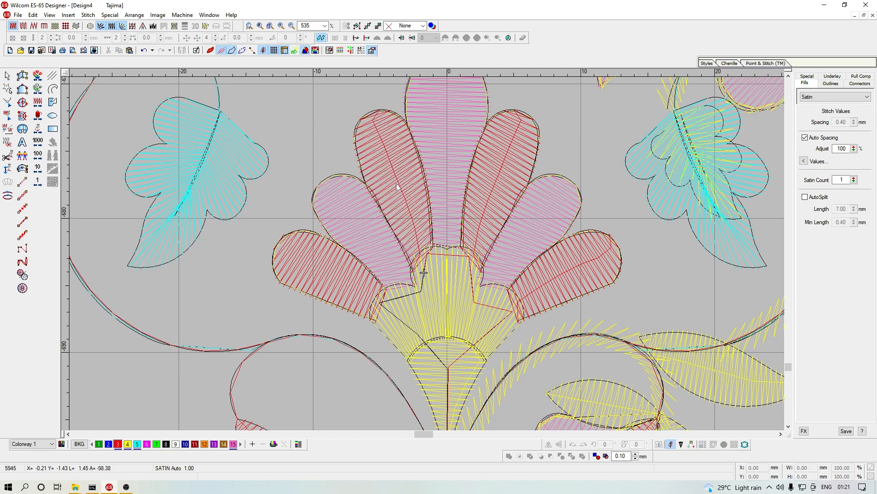
Step: Join the outer left red petal to the run line, with its entry and exit points at the petal's base
{"action": "key", "text": "c"}
{"action": "left_click", "coordinate": [353, 237]}
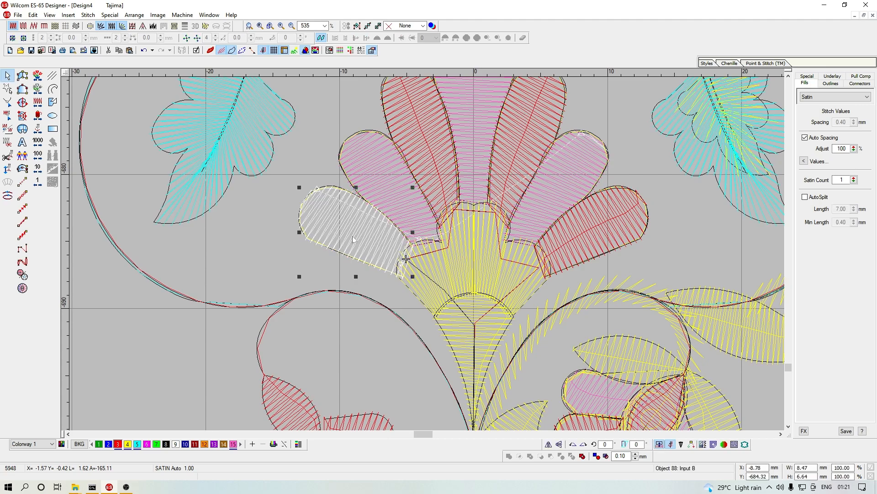
{"action": "key", "text": "h"}
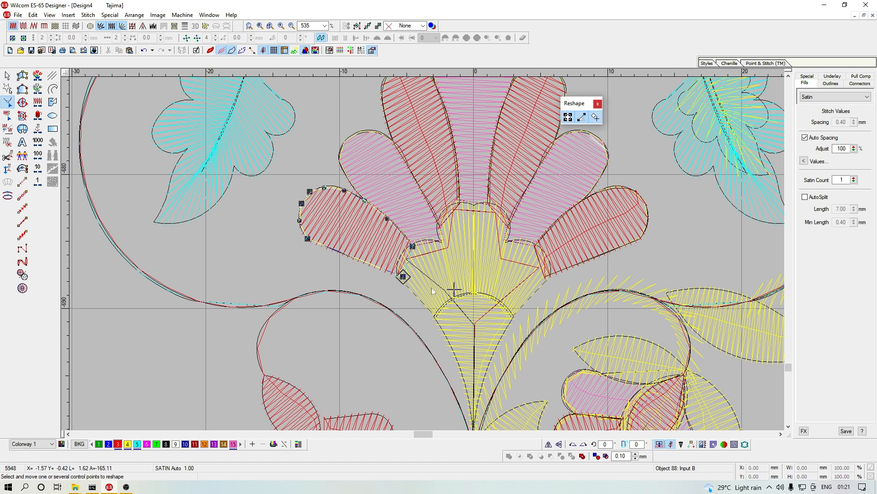
{"action": "key", "text": "Escape"}
{"action": "key", "text": "Escape"}
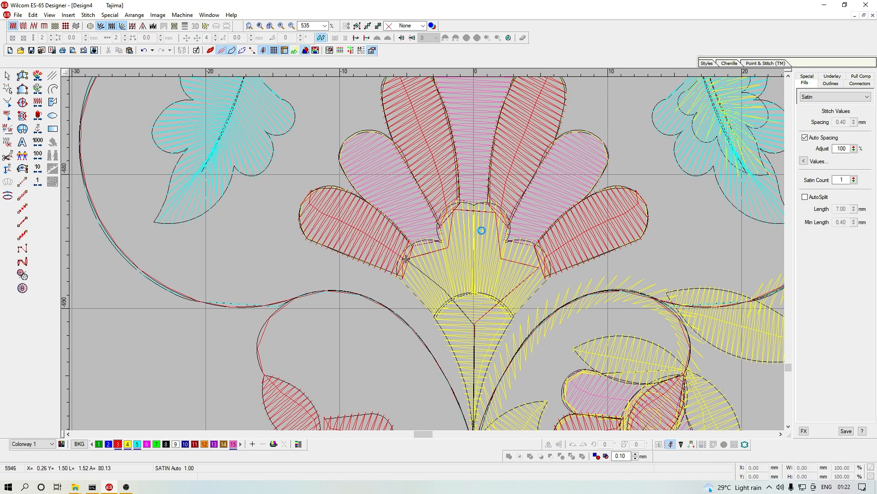
Step: Review the whole motif and travel back to the red color change to check the linked petals' stitching sequence
{"action": "key", "text": "shift+z"}
{"action": "key", "text": "shift+z"}
{"action": "key", "text": "shift+z"}
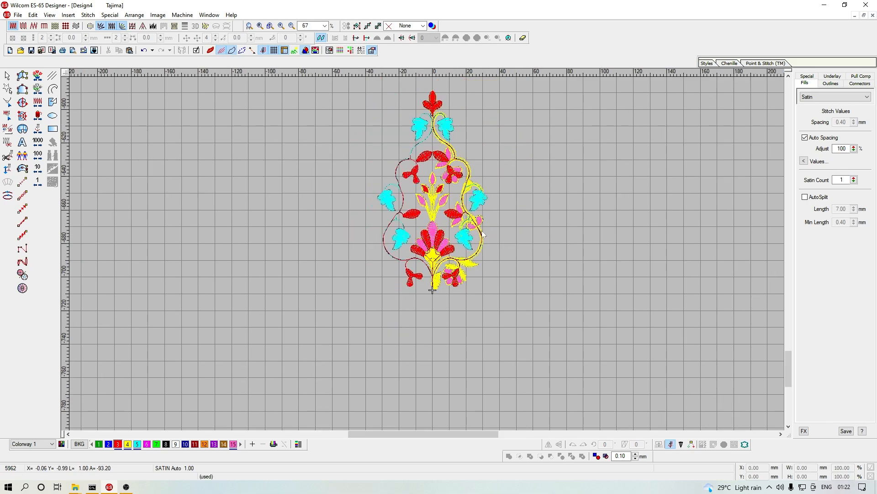
{"action": "key", "text": "z"}
{"action": "key", "text": "z"}
{"action": "key", "text": "z"}
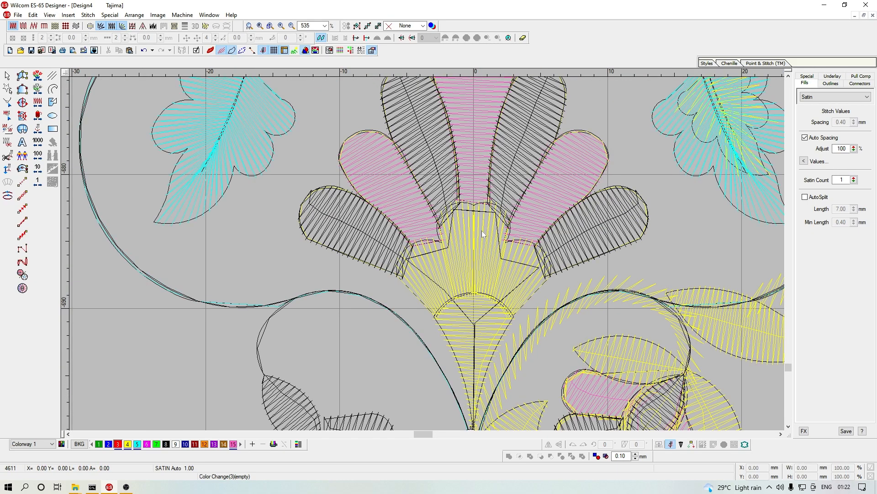
Step: Digitize a run line from the flower's center up through the middle petal to the fork below the upper red leaves
{"action": "left_click", "coordinate": [472, 212]}
{"action": "key", "text": "z"}
{"action": "key", "text": "space"}
{"action": "left_click", "coordinate": [523, 388]}
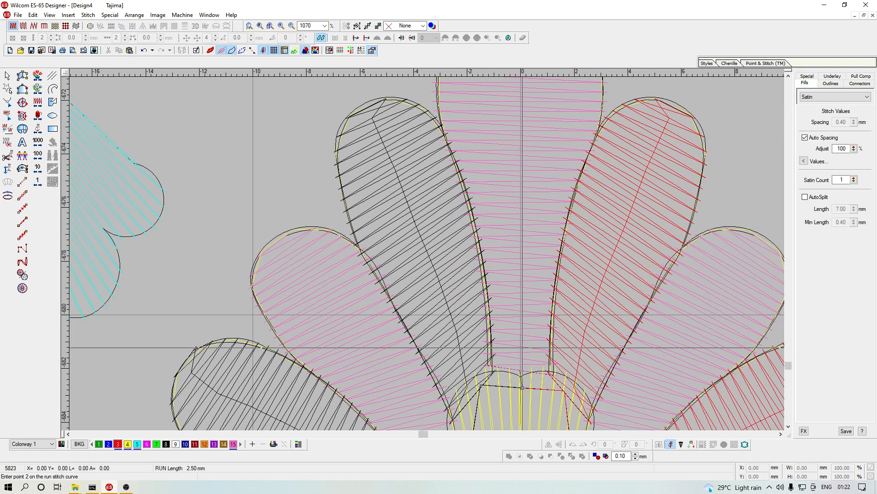
{"action": "key", "text": "shift+z"}
{"action": "key", "text": "shift+z"}
{"action": "scroll", "coordinate": [485, 294], "scroll_direction": "up", "scroll_amount": 3}
{"action": "key", "text": "z"}
{"action": "scroll", "coordinate": [484, 294], "scroll_direction": "down", "scroll_amount": 3}
{"action": "left_click", "coordinate": [474, 267]}
{"action": "scroll", "coordinate": [474, 262], "scroll_direction": "up", "scroll_amount": 3}
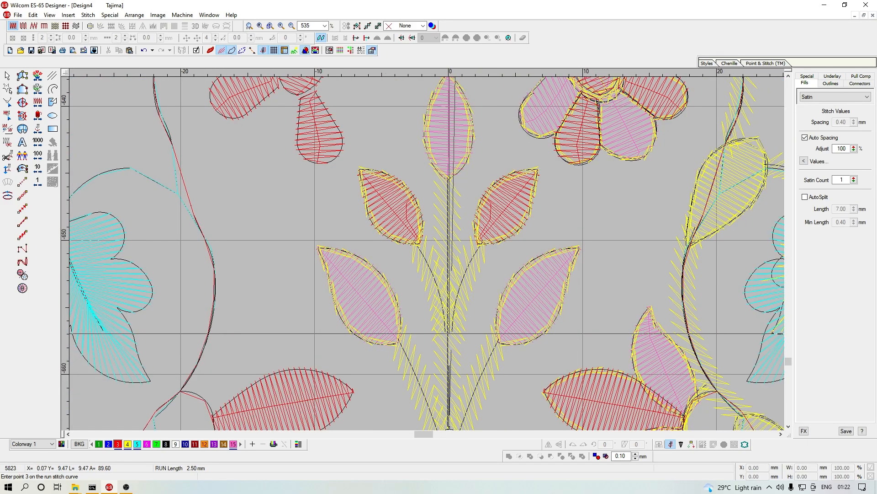
{"action": "key", "text": "Return"}
{"action": "scroll", "coordinate": [466, 228], "scroll_direction": "down", "scroll_amount": 3}
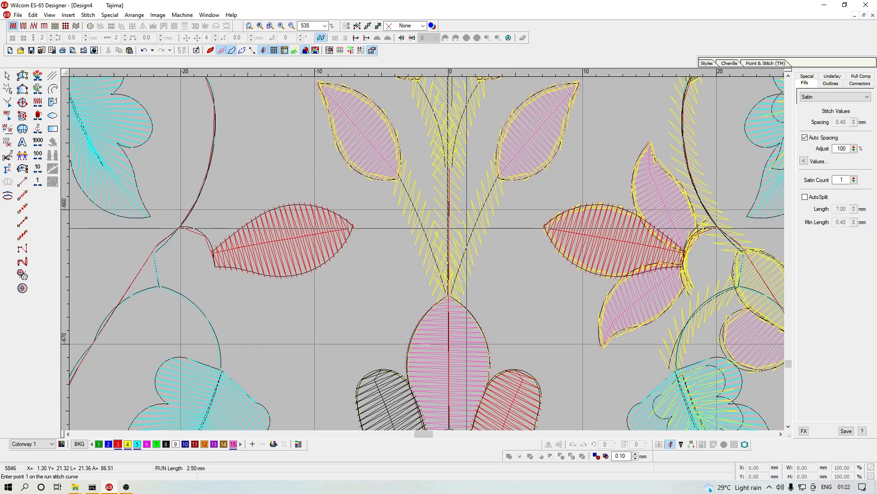
{"action": "key", "text": "Escape"}
Step: Digitize a curved run line from the central stem's upper fork to the base of the right red leaf
{"action": "key", "text": "shift+z"}
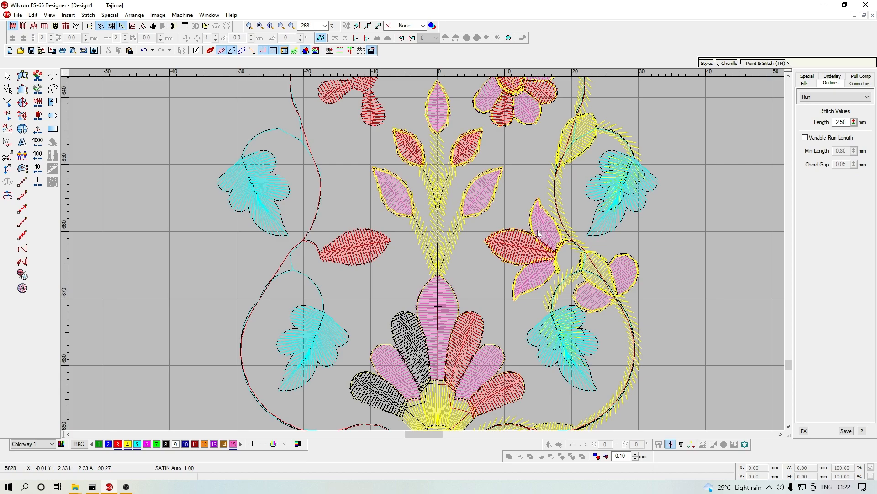
{"action": "key", "text": "z"}
{"action": "key", "text": "z"}
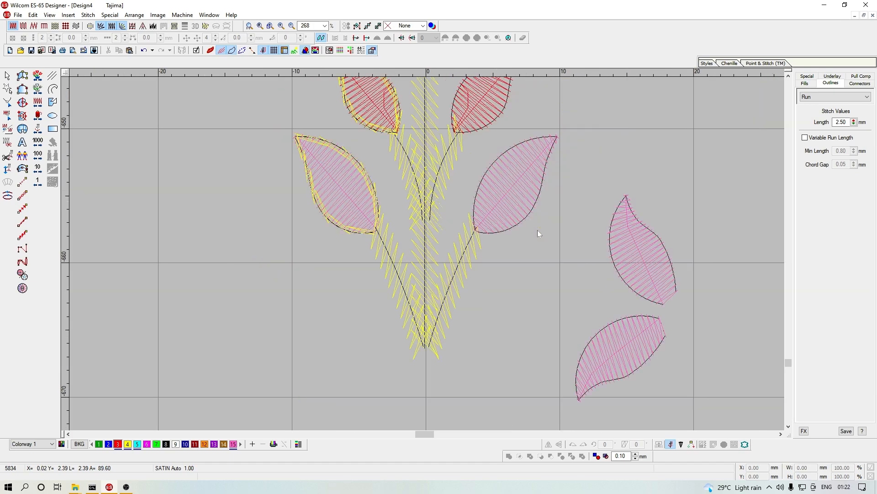
{"action": "left_click", "coordinate": [426, 188]}
{"action": "scroll", "coordinate": [434, 201], "scroll_direction": "up", "scroll_amount": 3}
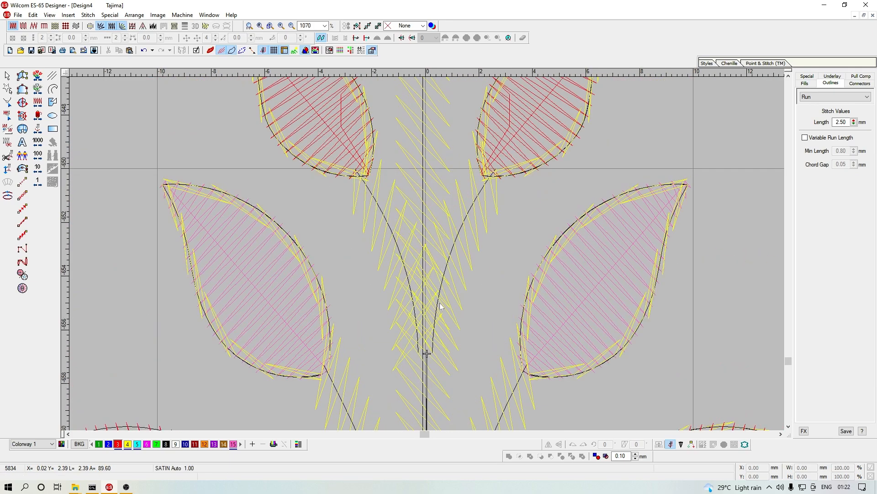
{"action": "left_click", "coordinate": [452, 234]}
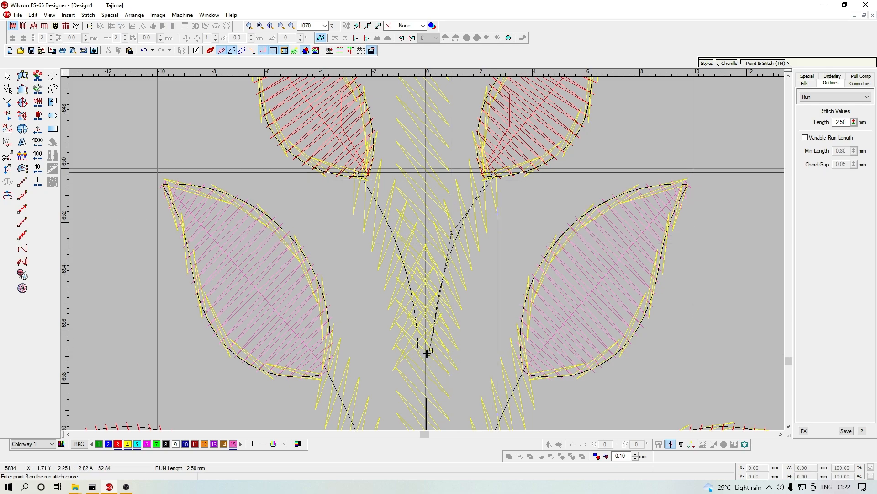
{"action": "key", "text": "Return"}
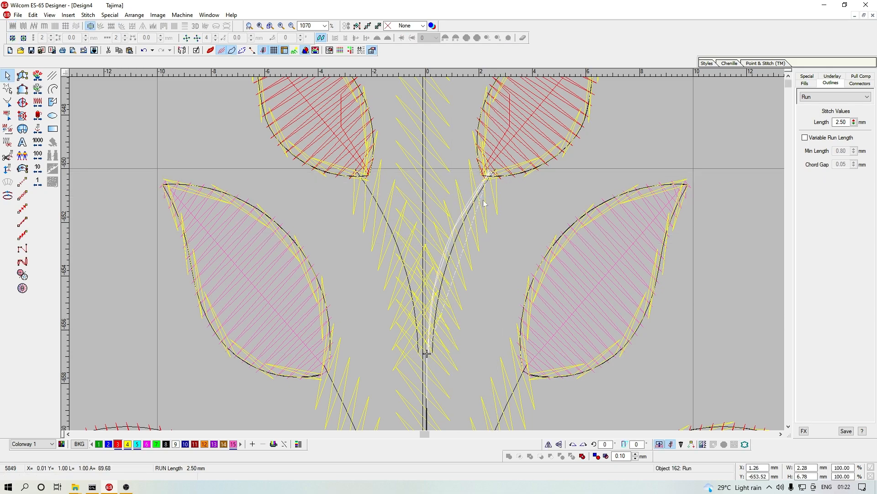
Step: Join the upper right red leaf to its run line, setting its entry and exit points at the leaf's base
{"action": "left_click", "coordinate": [517, 135]}
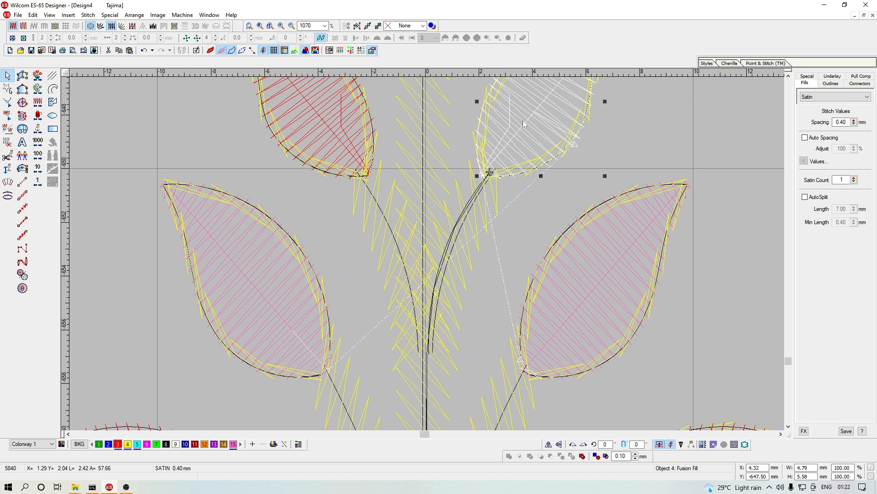
{"action": "key", "text": "h"}
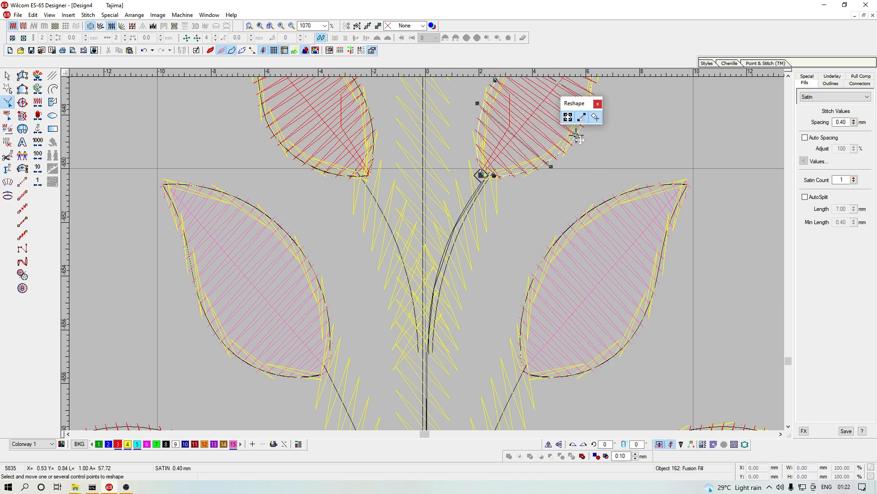
{"action": "key", "text": "Return"}
{"action": "key", "text": "Escape"}
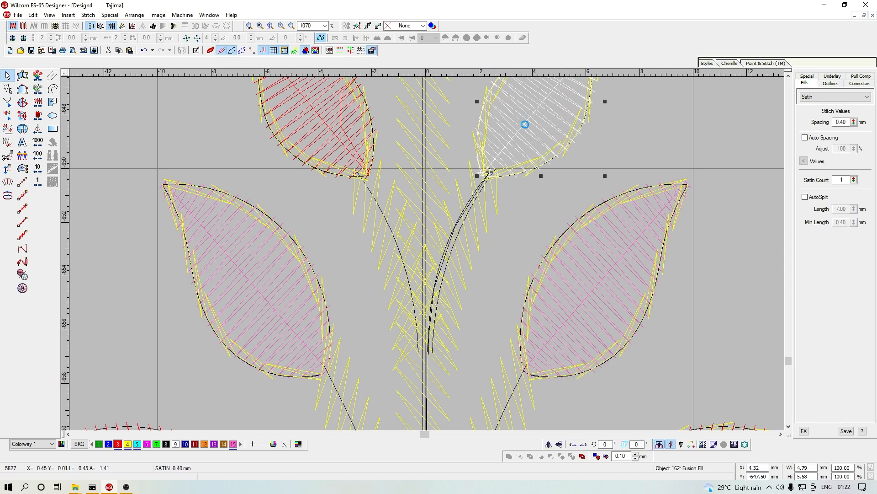
{"action": "key", "text": "Escape"}
Step: Digitize a curved run line from the same fork to the base of the left red leaf
{"action": "key", "text": "space"}
{"action": "left_click", "coordinate": [424, 349]}
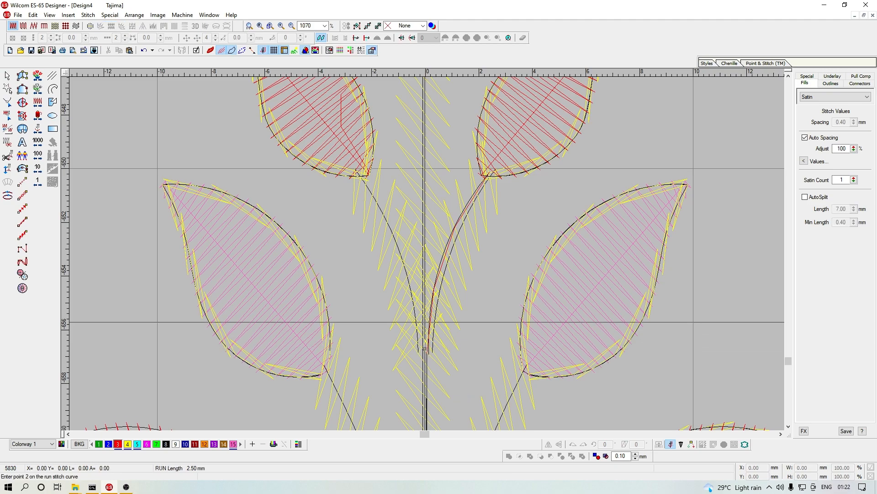
{"action": "right_click", "coordinate": [400, 252]}
{"action": "left_click", "coordinate": [364, 177]}
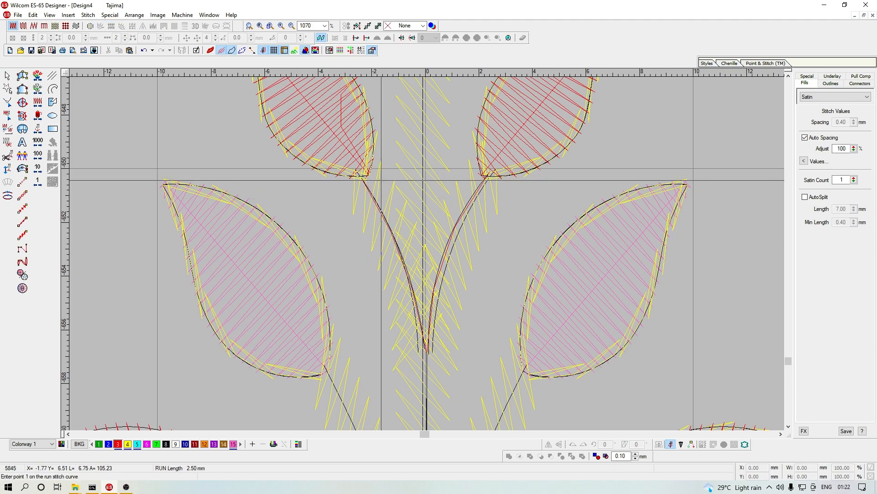
{"action": "key", "text": "Return"}
{"action": "key", "text": "Escape"}
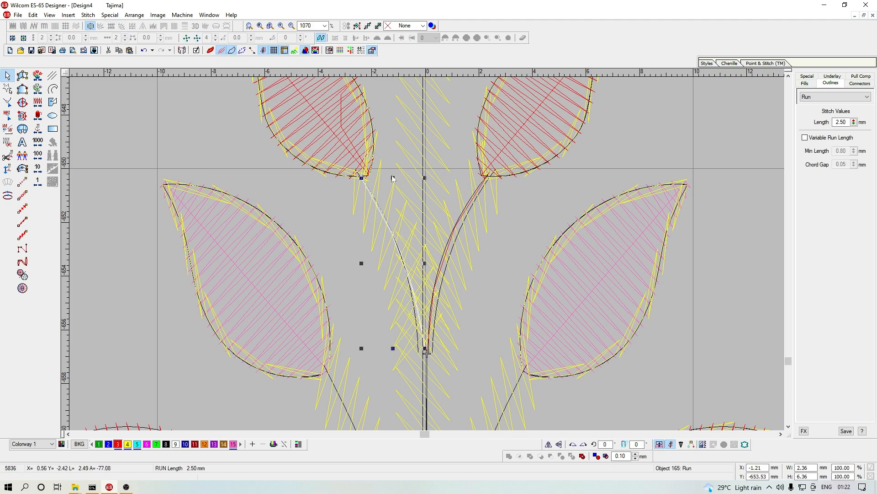
Step: Join the upper left red leaf to its run line, with its entry and exit points at the leaf's base
{"action": "left_click", "coordinate": [338, 133]}
{"action": "scroll", "coordinate": [345, 150], "scroll_direction": "up", "scroll_amount": 2}
{"action": "key", "text": "h"}
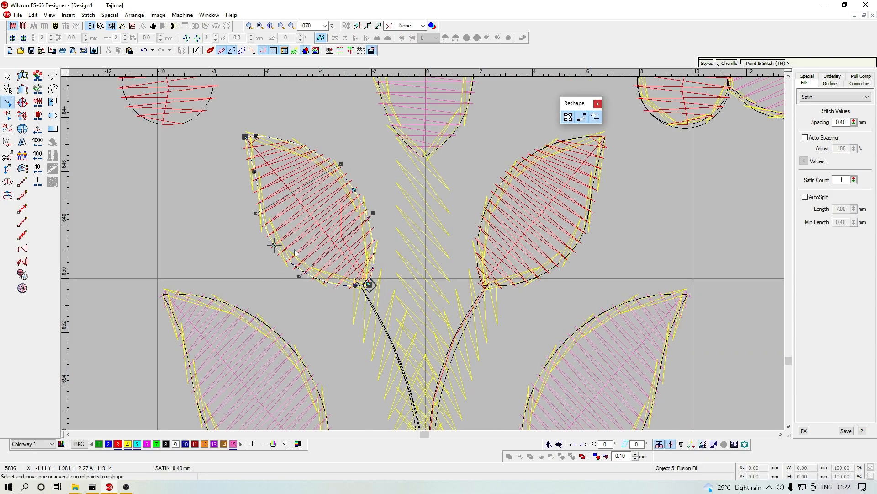
{"action": "key", "text": "Escape"}
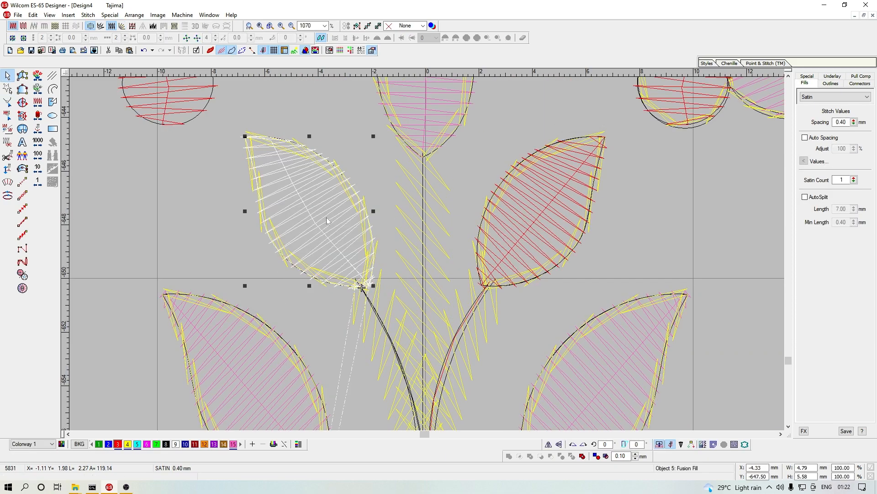
{"action": "key", "text": "Escape"}
Step: Review the whole motif and travel between its color changes to check the red parts' stitching sequence
{"action": "scroll", "coordinate": [458, 291], "scroll_direction": "down", "scroll_amount": 8}
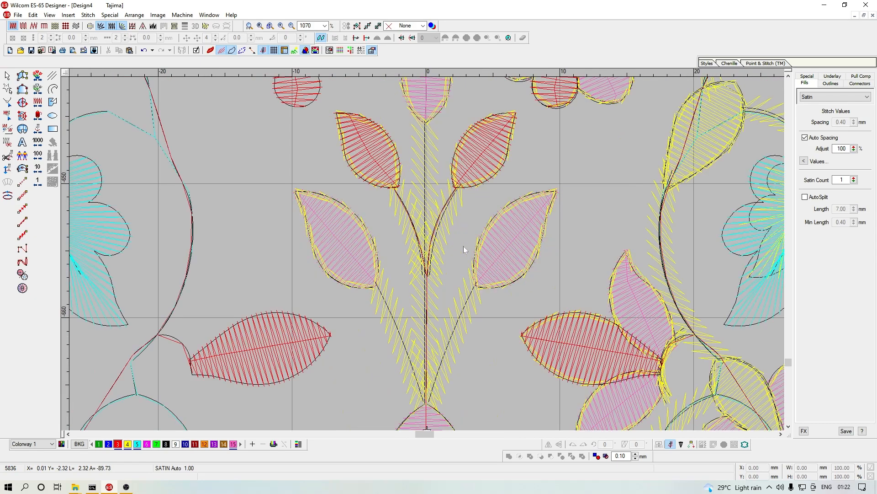
{"action": "key", "text": "Page_Up"}
{"action": "key", "text": "Page_Down"}
{"action": "key", "text": "Page_Up"}
{"action": "key", "text": "Page_Down"}
{"action": "key", "text": "Page_Up"}
{"action": "key", "text": "Page_Down"}
{"action": "key", "text": "Page_Up"}
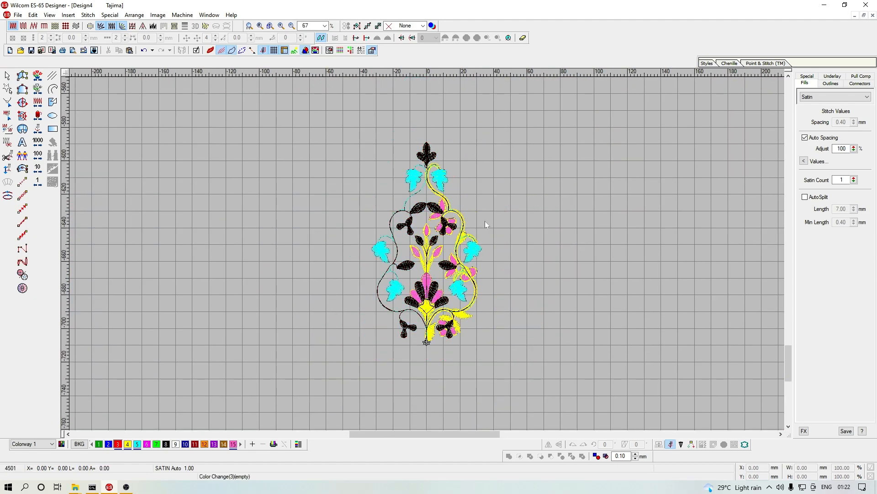
{"action": "key", "text": "Page_Up"}
{"action": "key", "text": "Page_Down"}
Step: Show only the red thread's objects, select them all and group them
{"action": "key", "text": "alt+v"}
{"action": "key", "text": "c"}
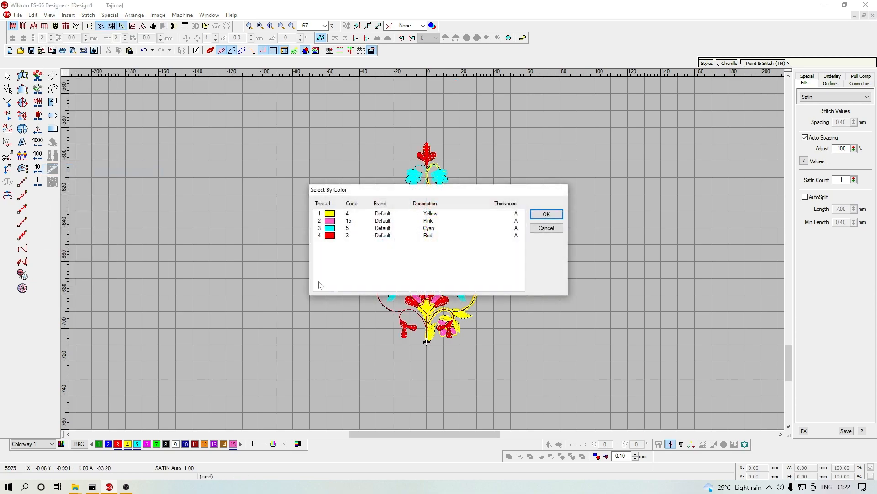
{"action": "key", "text": "Return"}
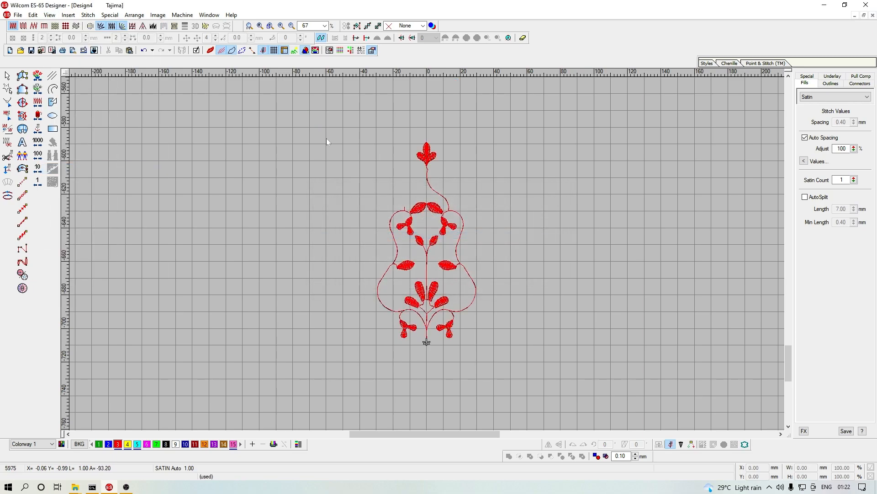
{"action": "key", "text": "ctrl+a"}
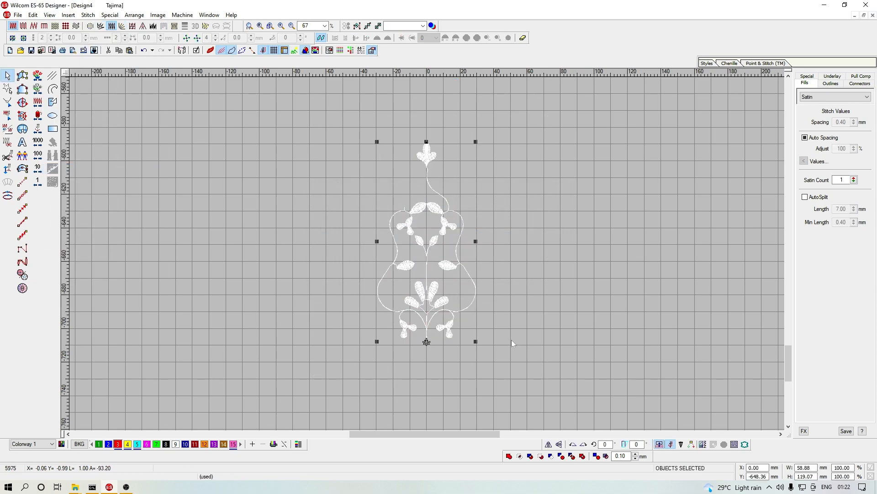
{"action": "key", "text": "ctrl+x"}
{"action": "key", "text": "ctrl+v"}
{"action": "key", "text": "Escape"}
{"action": "key", "text": "Escape"}
{"action": "key", "text": "z"}
{"action": "key", "text": "z"}
{"action": "scroll", "coordinate": [449, 302], "scroll_direction": "down", "scroll_amount": 2}
{"action": "left_click", "coordinate": [449, 287]}
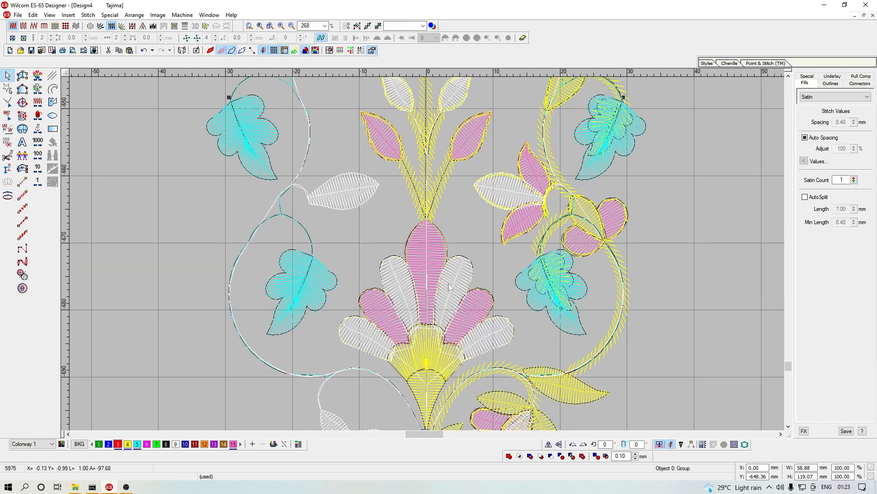
{"action": "key", "text": "Escape"}
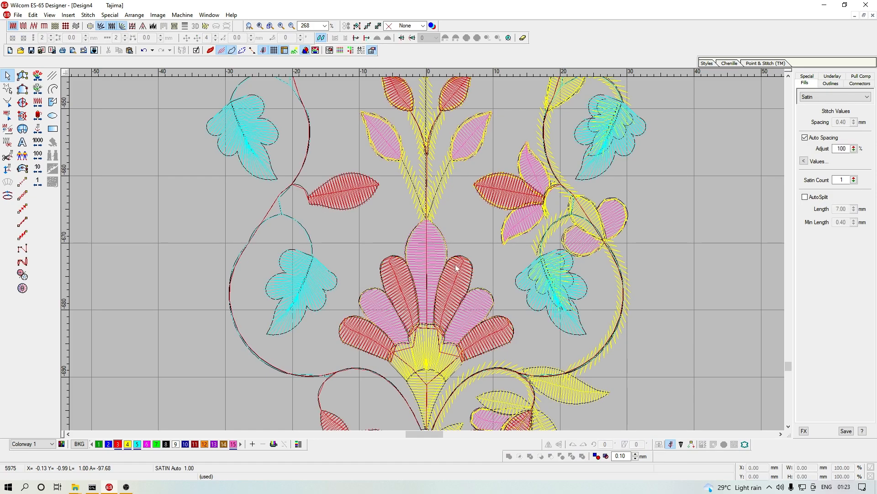
Step: Hide the red and cyan objects and display the remaining parts as realistic stitches
{"action": "key", "text": "ctrl+a"}
{"action": "key", "text": "shift+s"}
{"action": "key", "text": "Escape"}
{"action": "key", "text": "t"}
{"action": "scroll", "coordinate": [457, 264], "scroll_direction": "up", "scroll_amount": 3}
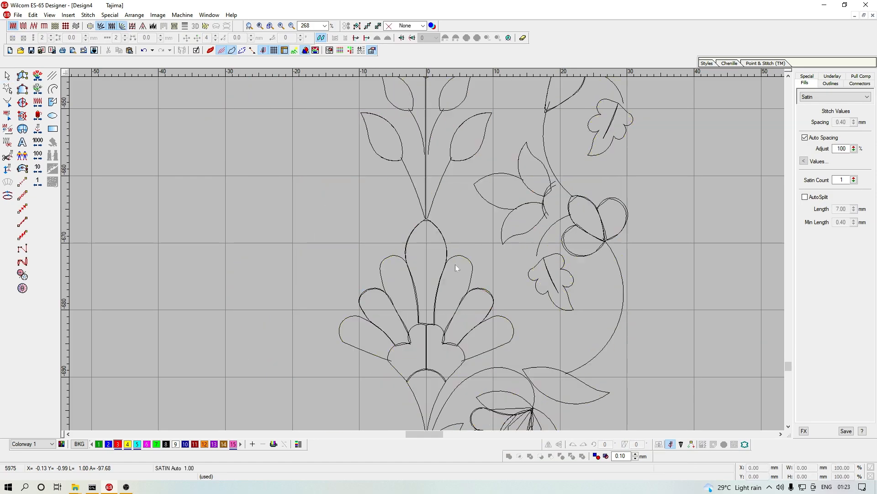
{"action": "key", "text": "shift+z"}
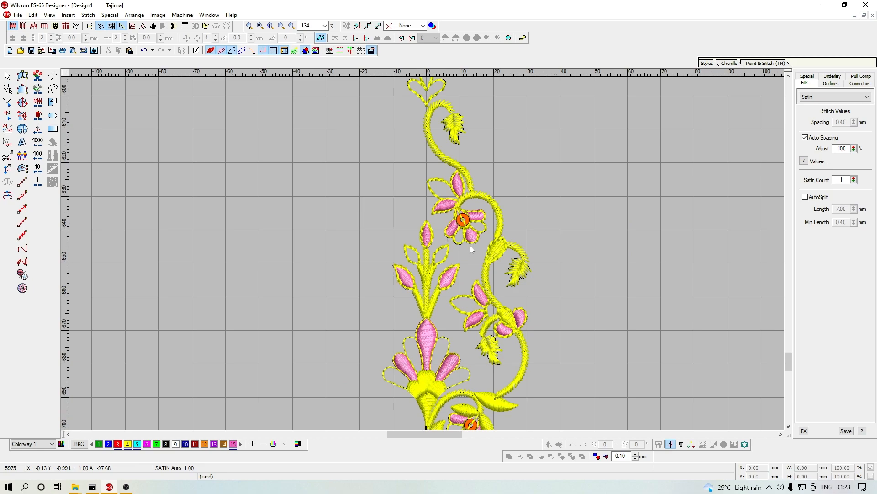
Step: Digitize a run line about 7.7 mm long from the bottom leaf's tip up to the flower's stem base, and color it pink
{"action": "scroll", "coordinate": [476, 268], "scroll_direction": "down", "scroll_amount": 3}
{"action": "key", "text": "z"}
{"action": "key", "text": "space"}
{"action": "key", "text": "z"}
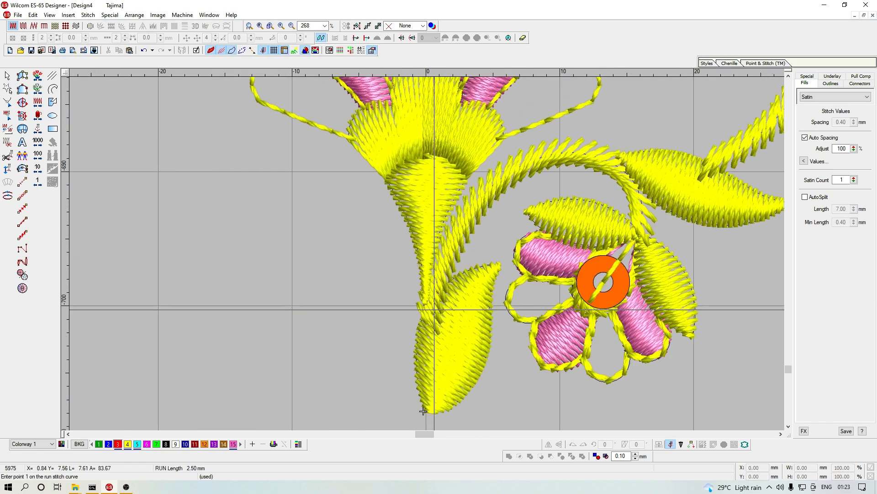
{"action": "scroll", "coordinate": [424, 355], "scroll_direction": "down", "scroll_amount": 1}
{"action": "left_click", "coordinate": [424, 355]}
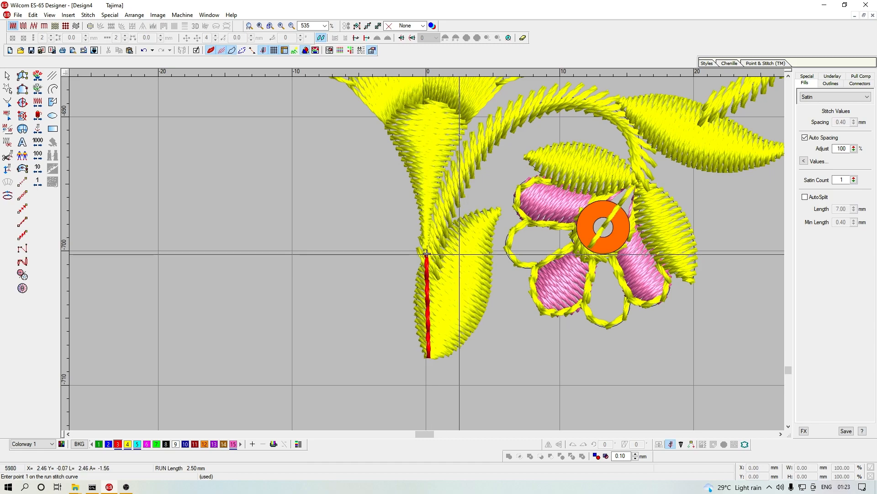
{"action": "key", "text": "Escape"}
{"action": "key", "text": "shift+z"}
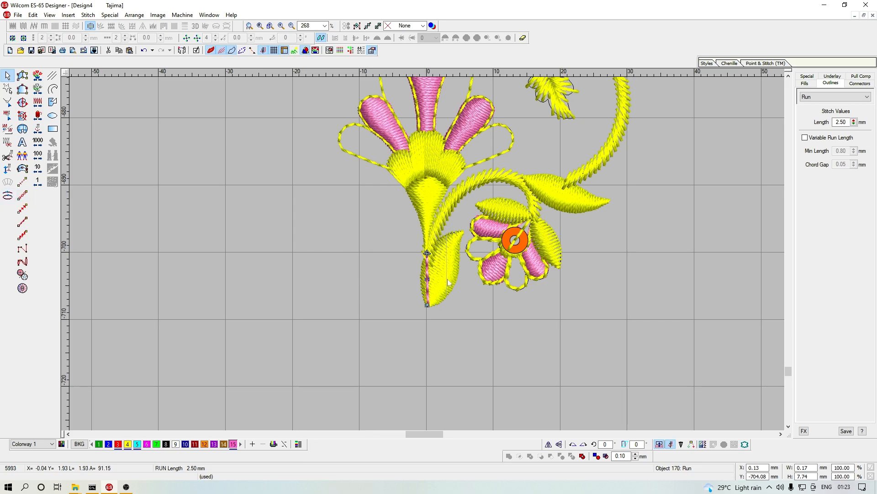
Step: Digitize a run line from the stem base up past the pink petals' bases and back down to the stem base
{"action": "scroll", "coordinate": [433, 291], "scroll_direction": "up", "scroll_amount": 3}
{"action": "key", "text": "z"}
{"action": "scroll", "coordinate": [446, 279], "scroll_direction": "down", "scroll_amount": 2}
{"action": "key", "text": "ctrl+z"}
{"action": "key", "text": "space"}
{"action": "key", "text": "t"}
{"action": "left_click", "coordinate": [426, 363]}
{"action": "left_click", "coordinate": [429, 250]}
{"action": "left_click", "coordinate": [471, 166]}
{"action": "key", "text": "z"}
{"action": "scroll", "coordinate": [449, 183], "scroll_direction": "up", "scroll_amount": 3}
{"action": "left_click", "coordinate": [461, 231]}
{"action": "left_click", "coordinate": [422, 156]}
{"action": "left_click", "coordinate": [367, 231]}
{"action": "left_click", "coordinate": [327, 254]}
{"action": "scroll", "coordinate": [442, 298], "scroll_direction": "down", "scroll_amount": 3}
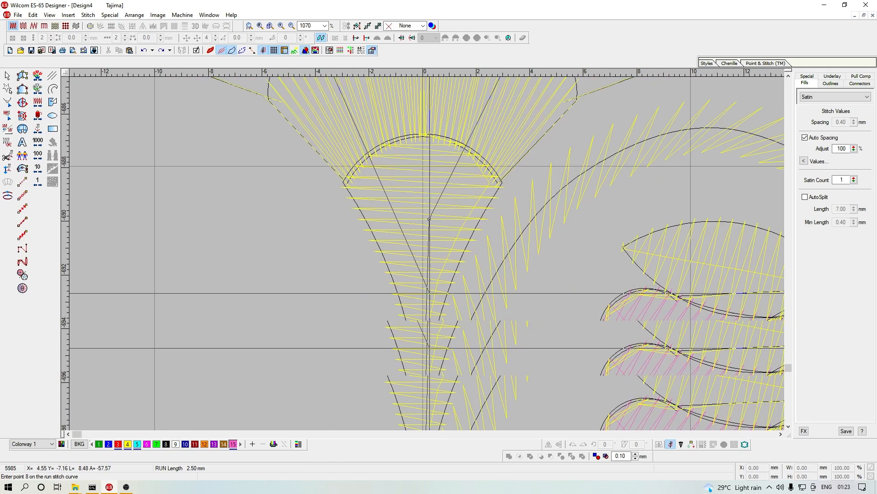
{"action": "scroll", "coordinate": [442, 298], "scroll_direction": "down", "scroll_amount": 2}
{"action": "left_click", "coordinate": [417, 192]}
{"action": "left_click", "coordinate": [424, 380]}
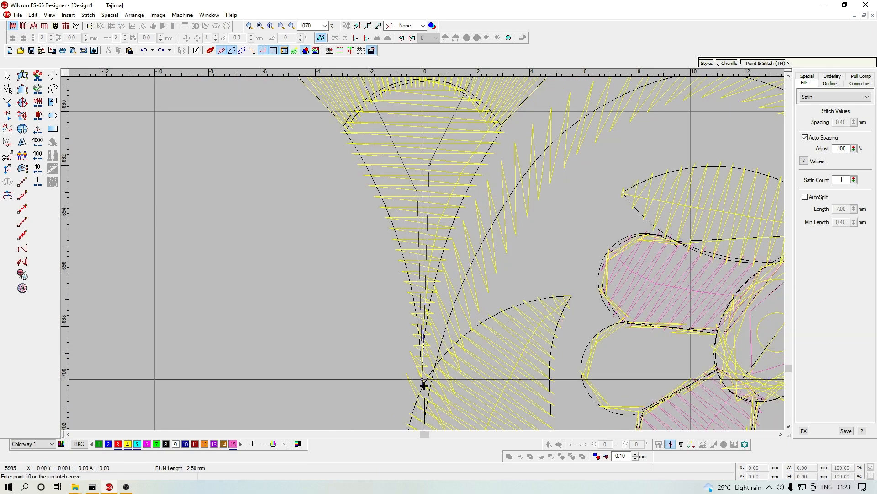
{"action": "scroll", "coordinate": [425, 379], "scroll_direction": "up", "scroll_amount": 4}
{"action": "key", "text": "Return"}
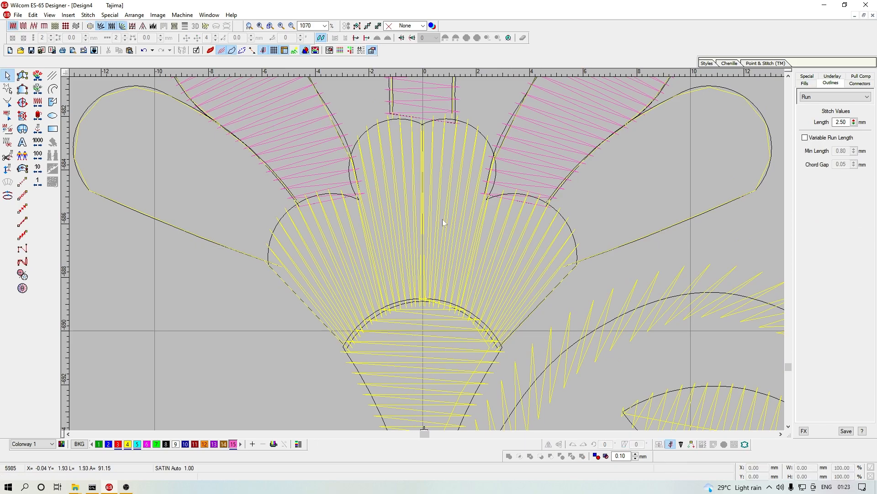
Step: Travel to the run line's outer right corner and set the right pink petal's entry and exit points at its base
{"action": "key", "text": "Right"}
{"action": "key", "text": "Right"}
{"action": "key", "text": "Right"}
{"action": "key", "text": "Right"}
{"action": "key", "text": "Right"}
{"action": "key", "text": "Right"}
{"action": "key", "text": "shift+z"}
{"action": "key", "text": "Right"}
{"action": "key", "text": "c"}
{"action": "key", "text": "z"}
{"action": "left_click", "coordinate": [509, 149]}
{"action": "scroll", "coordinate": [508, 152], "scroll_direction": "up", "scroll_amount": 1}
{"action": "key", "text": "h"}
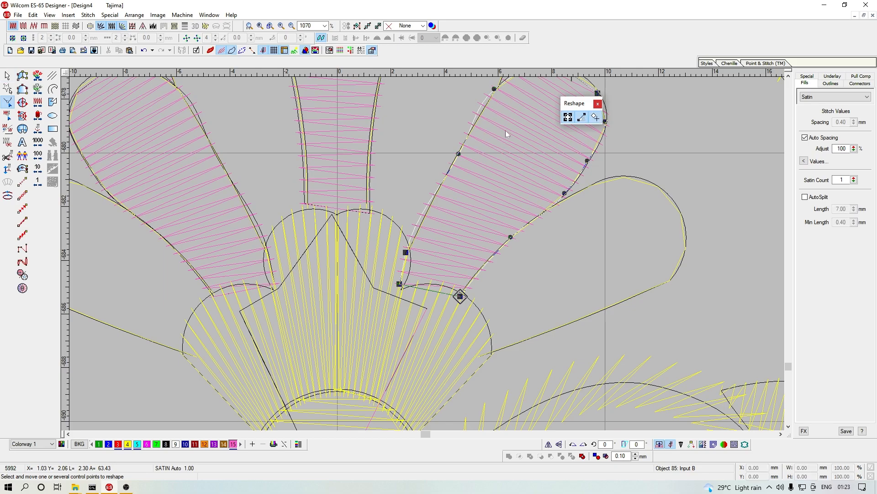
{"action": "scroll", "coordinate": [507, 157], "scroll_direction": "up", "scroll_amount": 2}
{"action": "scroll", "coordinate": [573, 185], "scroll_direction": "down", "scroll_amount": 1}
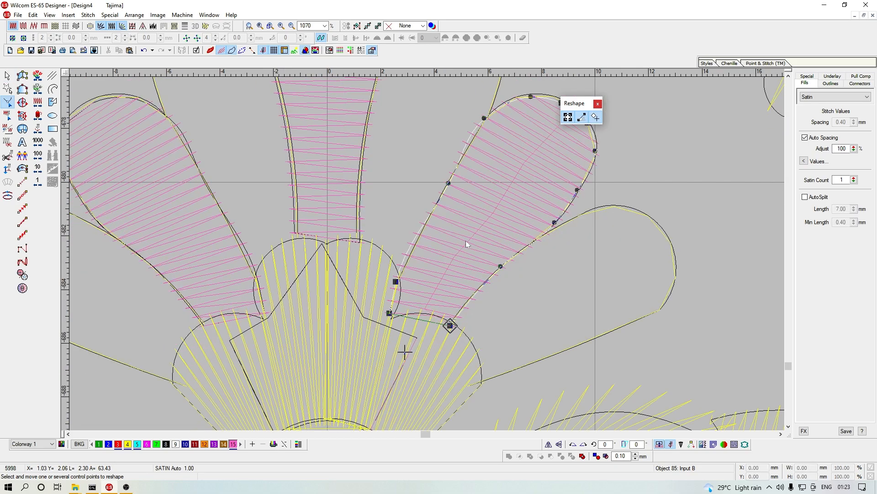
{"action": "key", "text": "Escape"}
Step: Cut the right pink petal and paste it into the stitching sequence at the run line's corner
{"action": "left_click", "coordinate": [487, 215]}
{"action": "key", "text": "ctrl+x"}
{"action": "key", "text": "ctrl+v"}
{"action": "key", "text": "Escape"}
Step: Travel to the run line's peak and set the central pink petal's entry and exit points at its base
{"action": "key", "text": "Right"}
{"action": "key", "text": "Right"}
{"action": "key", "text": "shift+z"}
{"action": "key", "text": "Right"}
{"action": "scroll", "coordinate": [499, 203], "scroll_direction": "up", "scroll_amount": 1}
{"action": "left_click", "coordinate": [371, 211]}
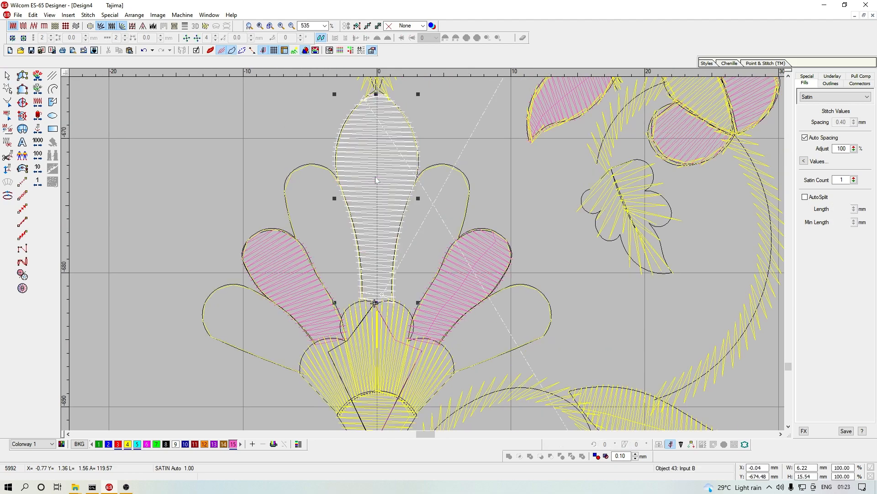
{"action": "key", "text": "h"}
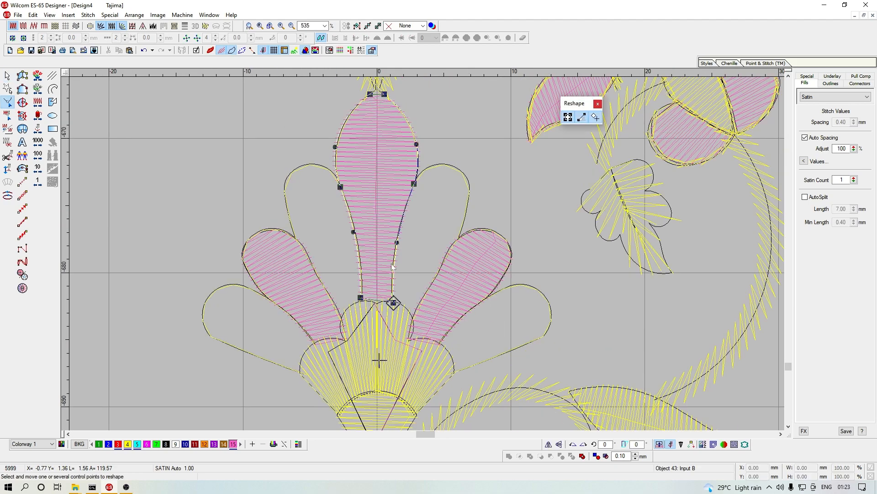
Step: Cut the central pink petal and paste it into the stitching sequence at the run line's peak
{"action": "key", "text": "Escape"}
{"action": "left_click", "coordinate": [383, 164]}
{"action": "key", "text": "ctrl+x"}
{"action": "key", "text": "ctrl+v"}
{"action": "key", "text": "Escape"}
Step: Travel to the run line's inner left corner and set the left pink petal's entry and exit points at its base
{"action": "key", "text": "Right"}
{"action": "key", "text": "Right"}
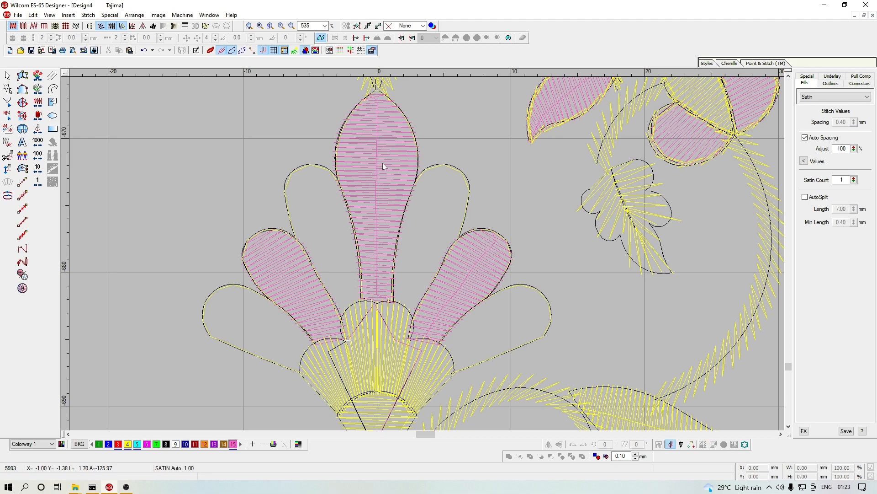
{"action": "key", "text": "c"}
{"action": "left_click", "coordinate": [385, 204]}
{"action": "key", "text": "h"}
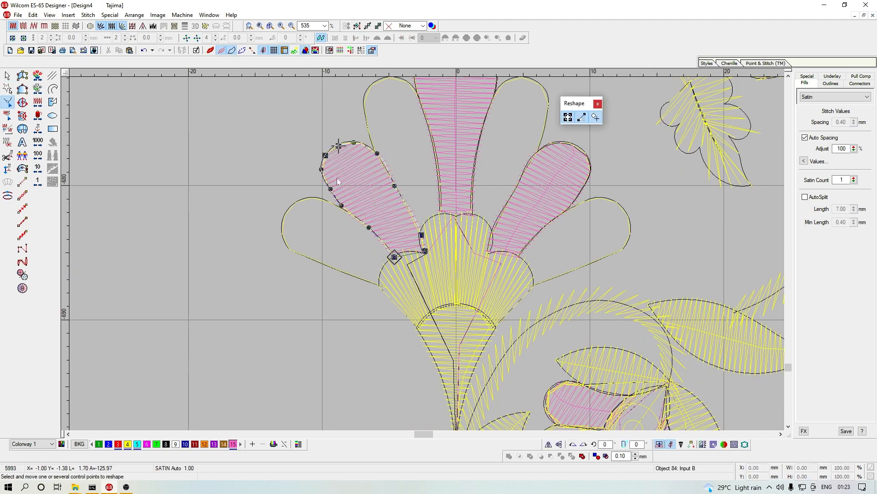
{"action": "key", "text": "Escape"}
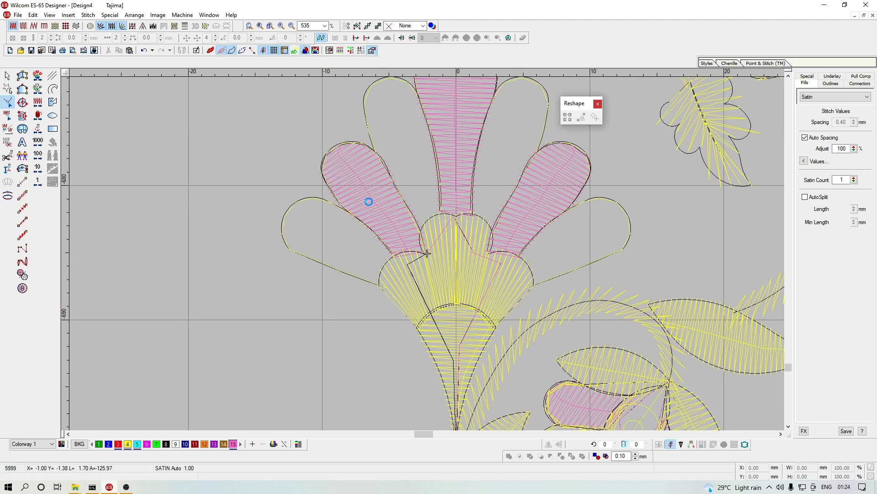
Step: Cut the left pink petal, paste it at the run line's corner, and travel to the start of the pink color block
{"action": "left_click", "coordinate": [369, 201]}
{"action": "key", "text": "ctrl+x"}
{"action": "key", "text": "ctrl+v"}
{"action": "key", "text": "Escape"}
{"action": "key", "text": "Right"}
{"action": "key", "text": "shift+z"}
{"action": "key", "text": "End"}
{"action": "key", "text": "shift+z"}
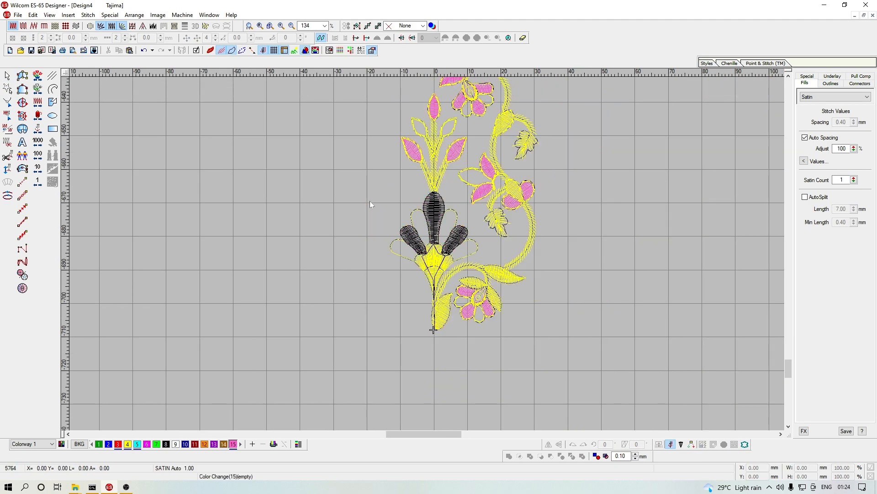
Step: Digitize a vertical run line about 21.3 mm long between the central petal's tip and the base of the topmost pink bud
{"action": "key", "text": "z"}
{"action": "key", "text": "Page_Up"}
{"action": "key", "text": "z"}
{"action": "scroll", "coordinate": [372, 201], "scroll_direction": "up", "scroll_amount": 3}
{"action": "key", "text": "shift+z"}
{"action": "key", "text": "shift+z"}
{"action": "key", "text": "z"}
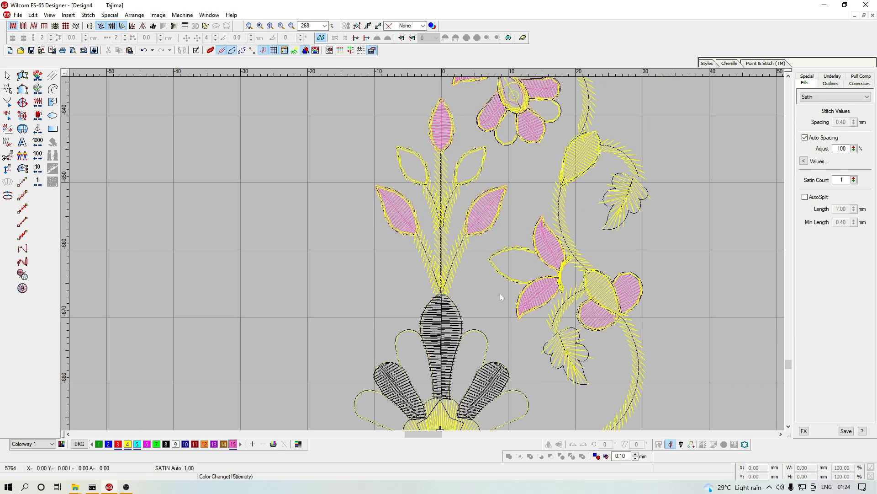
{"action": "key", "text": "z"}
{"action": "scroll", "coordinate": [500, 286], "scroll_direction": "down", "scroll_amount": 2}
{"action": "key", "text": "e"}
{"action": "key", "text": "z"}
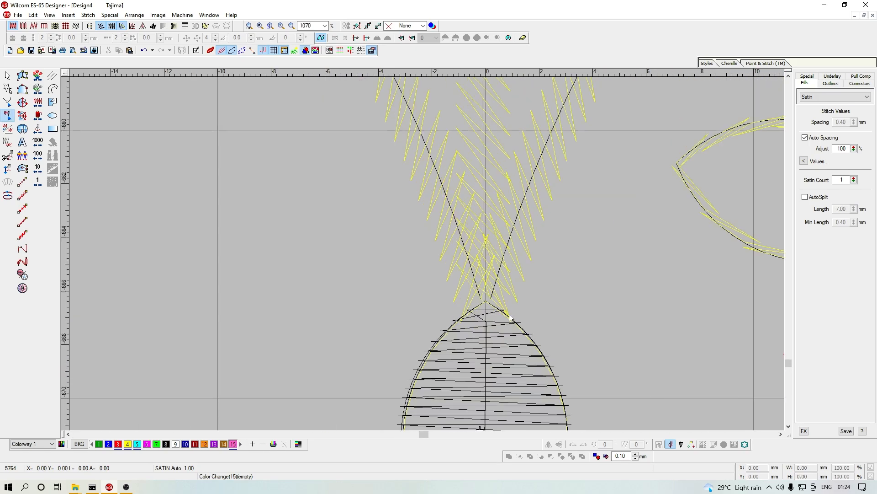
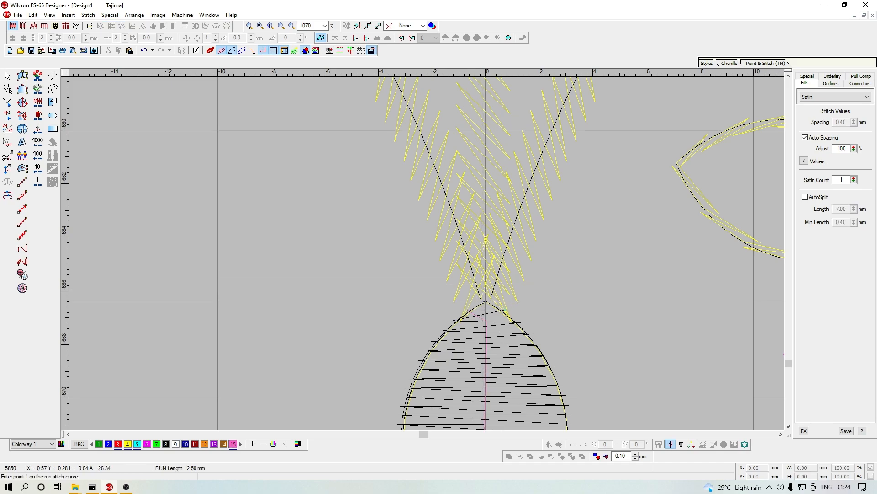
{"action": "left_click", "coordinate": [483, 302]}
{"action": "key", "text": "shift+z"}
{"action": "key", "text": "shift+z"}
{"action": "scroll", "coordinate": [475, 183], "scroll_direction": "up", "scroll_amount": 1}
{"action": "key", "text": "z"}
{"action": "left_click", "coordinate": [455, 212]}
{"action": "scroll", "coordinate": [476, 269], "scroll_direction": "down", "scroll_amount": 1}
{"action": "key", "text": "Escape"}
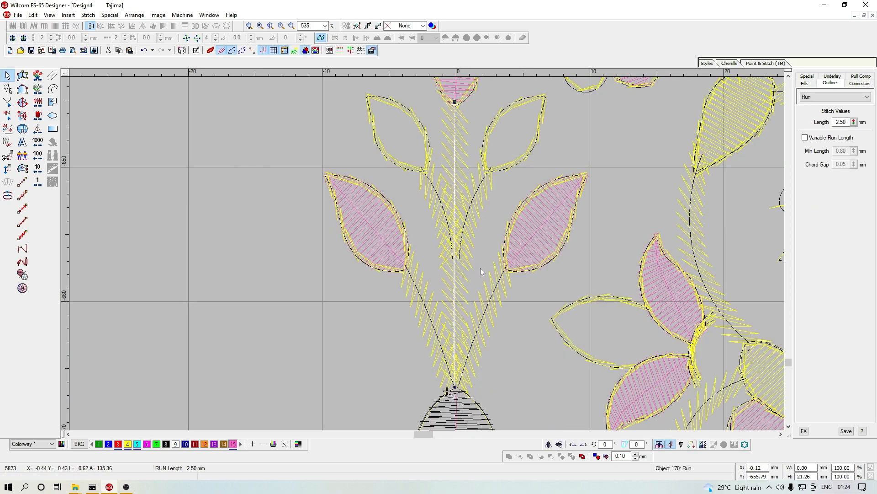
{"action": "key", "text": "Escape"}
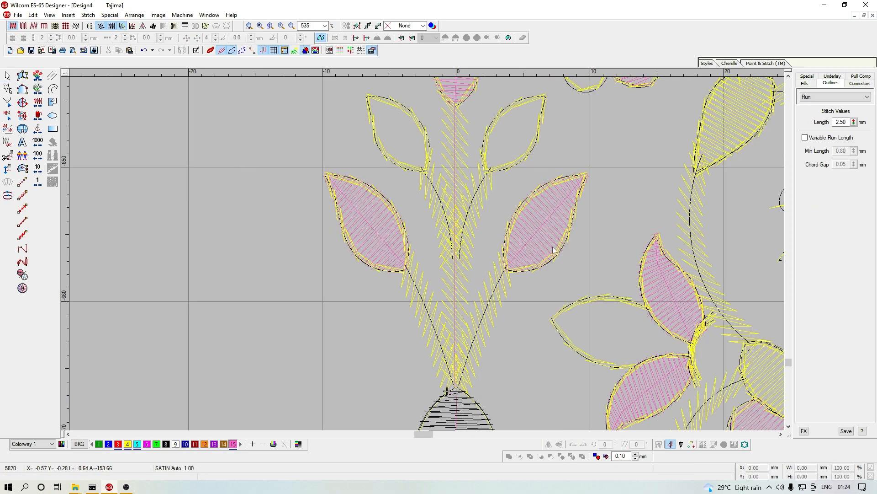
Step: Digitize a curved run line about 3.4 mm wide and 9 mm high from the central petal's tip to the right pink bud's base
{"action": "key", "text": "shift+z"}
{"action": "key", "text": "z"}
{"action": "left_click", "coordinate": [482, 311]}
{"action": "key", "text": "i"}
{"action": "key", "text": "Escape"}
{"action": "key", "text": "space"}
{"action": "left_click", "coordinate": [460, 387]}
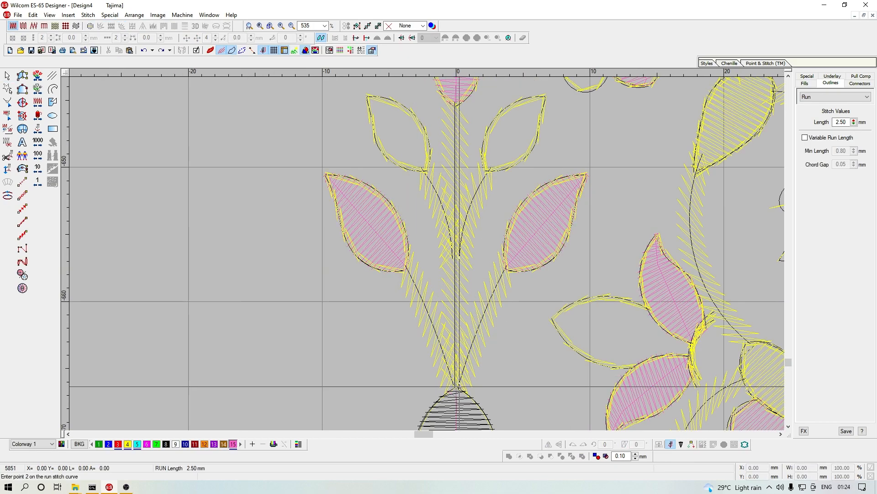
{"action": "left_click", "coordinate": [506, 268]}
{"action": "key", "text": "Return"}
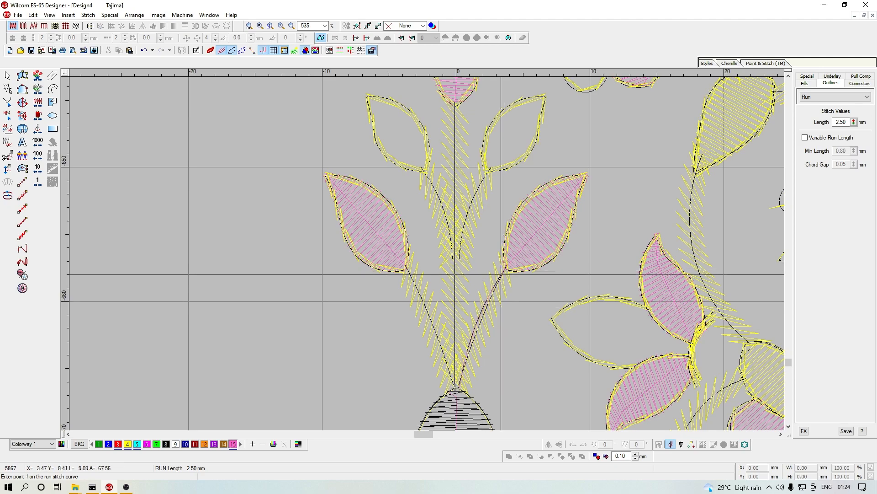
{"action": "key", "text": "Escape"}
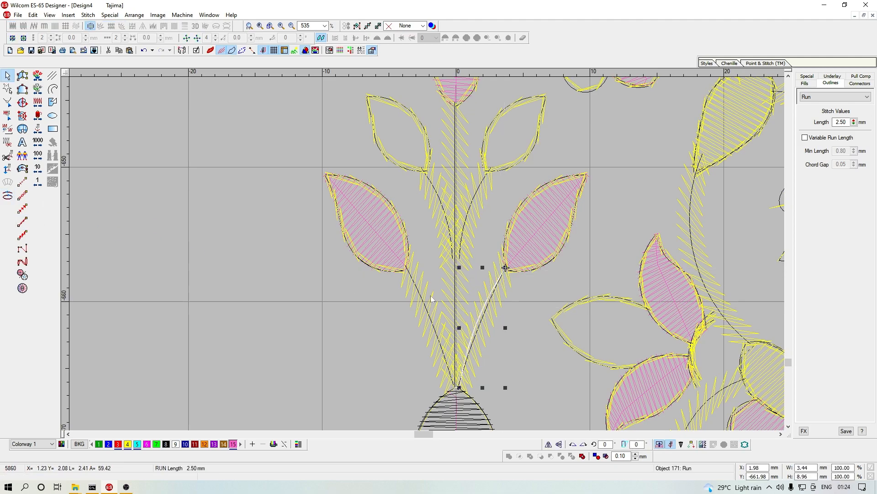
Step: Cut the right pink bud and paste it into the stitching sequence at the end of its run line
{"action": "left_click", "coordinate": [523, 241]}
{"action": "key", "text": "ctrl+x"}
{"action": "key", "text": "ctrl+v"}
{"action": "key", "text": "Escape"}
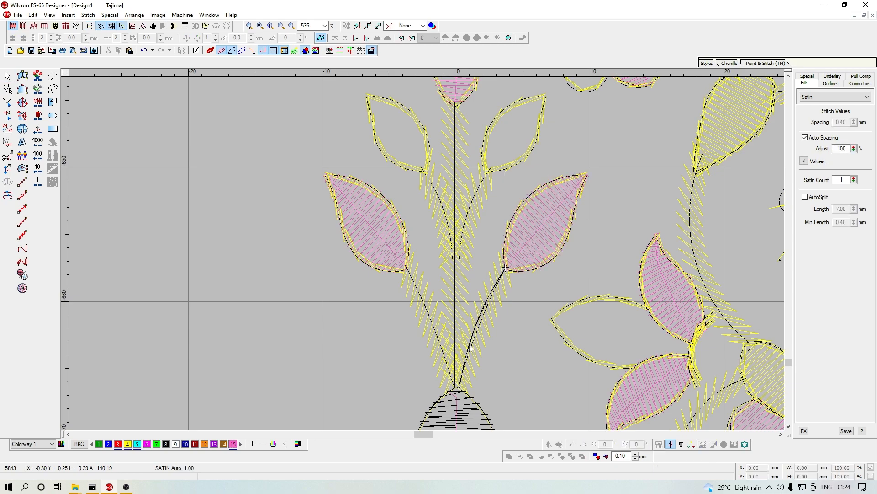
Step: Digitize a run line about 3.8 mm wide and 8.9 mm high along the left stem, linking the left pink bud's base
{"action": "key", "text": "space"}
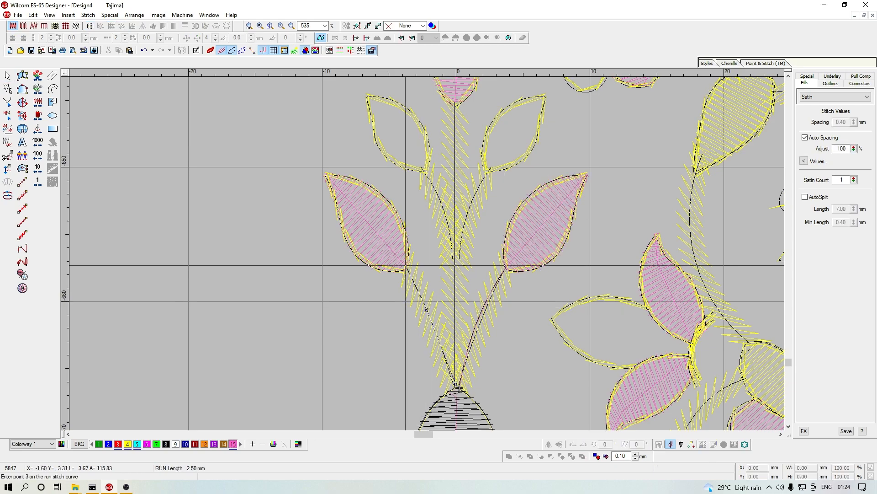
{"action": "key", "text": "Escape"}
{"action": "left_click", "coordinate": [408, 278]}
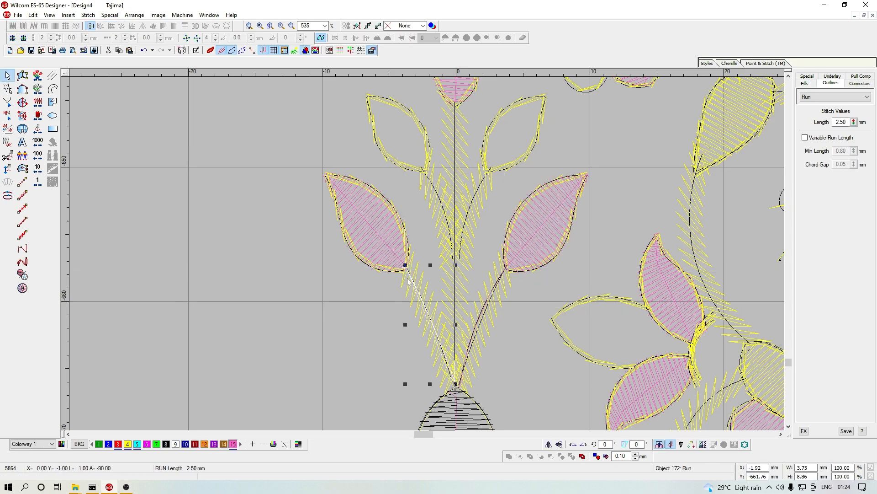
{"action": "key", "text": "Escape"}
Step: Cut the left pink bud and paste it into the stitching sequence at its run line
{"action": "left_click", "coordinate": [367, 233]}
{"action": "key", "text": "ctrl+x"}
{"action": "key", "text": "ctrl+v"}
{"action": "key", "text": "Escape"}
{"action": "scroll", "coordinate": [499, 264], "scroll_direction": "up", "scroll_amount": 3}
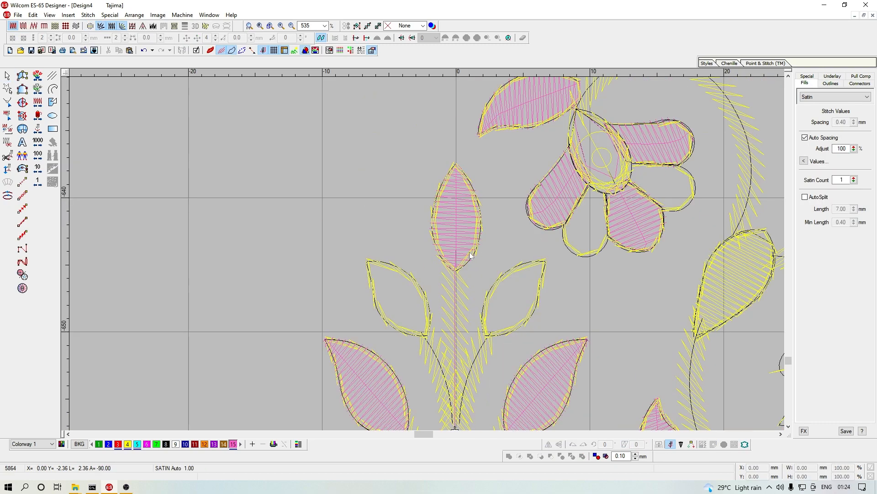
Step: Examine the upper sprig and the whole motif to check how the pink parts are connected
{"action": "scroll", "coordinate": [462, 214], "scroll_direction": "down", "scroll_amount": 4}
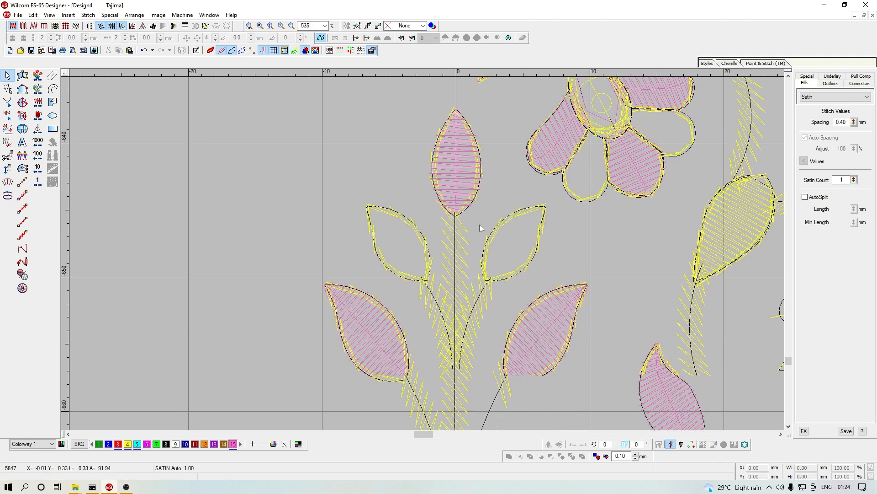
{"action": "key", "text": "Page_Up"}
{"action": "key", "text": "Page_Down"}
{"action": "key", "text": "Page_Up"}
{"action": "key", "text": "Page_Down"}
{"action": "key", "text": "Page_Up"}
{"action": "scroll", "coordinate": [482, 223], "scroll_direction": "down", "scroll_amount": 1}
{"action": "key", "text": "Page_Down"}
{"action": "key", "text": "Page_Up"}
{"action": "key", "text": "Page_Down"}
{"action": "scroll", "coordinate": [482, 225], "scroll_direction": "up", "scroll_amount": 1}
{"action": "key", "text": "Page_Up"}
{"action": "key", "text": "Page_Down"}
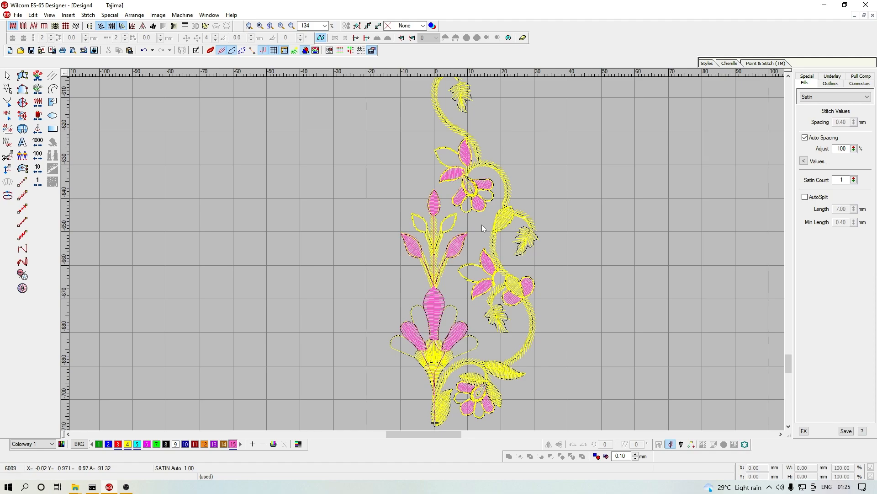
Step: Digitize a run line about 16.4 mm wide and 11.4 mm high from the stem base along the curved vine to the lower small flower
{"action": "scroll", "coordinate": [481, 224], "scroll_direction": "up", "scroll_amount": 3}
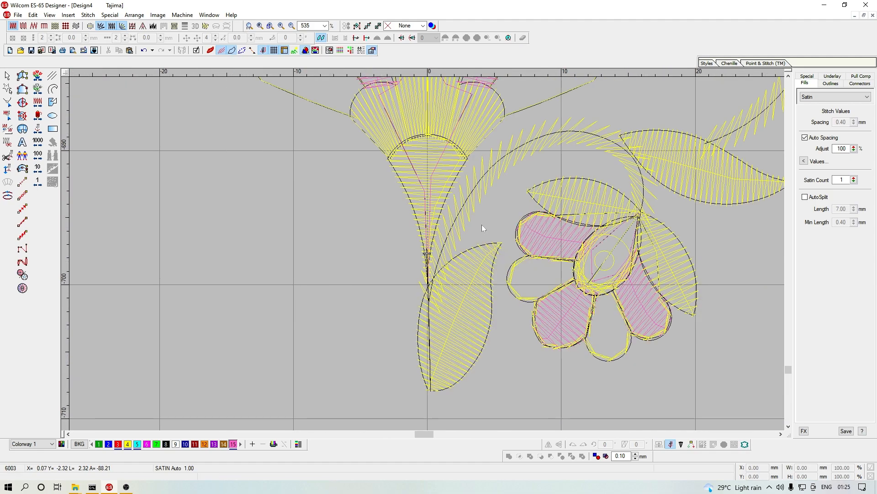
{"action": "key", "text": "space"}
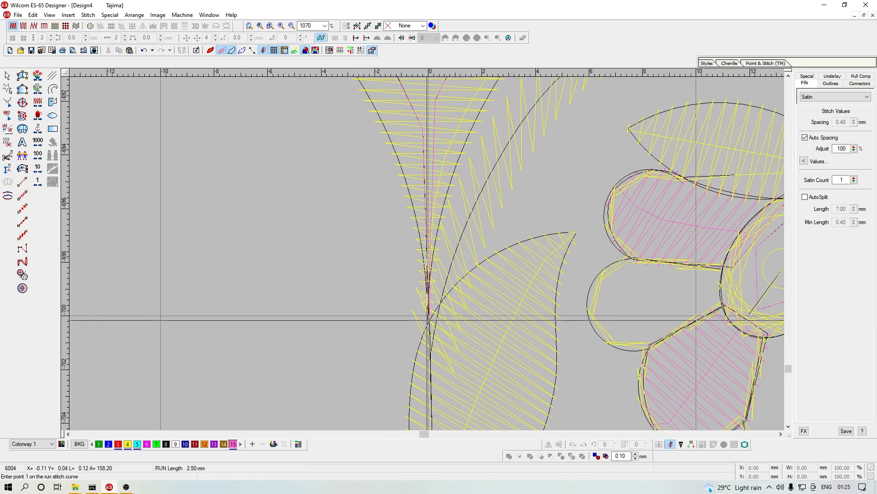
{"action": "left_click", "coordinate": [430, 321]}
{"action": "left_click", "coordinate": [503, 255]}
{"action": "left_click", "coordinate": [622, 147]}
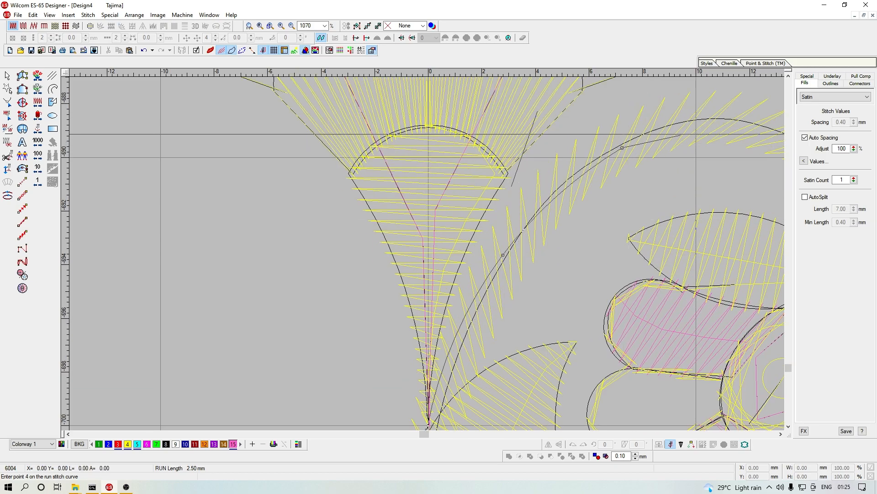
{"action": "left_click", "coordinate": [587, 190]}
{"action": "left_click", "coordinate": [658, 227]}
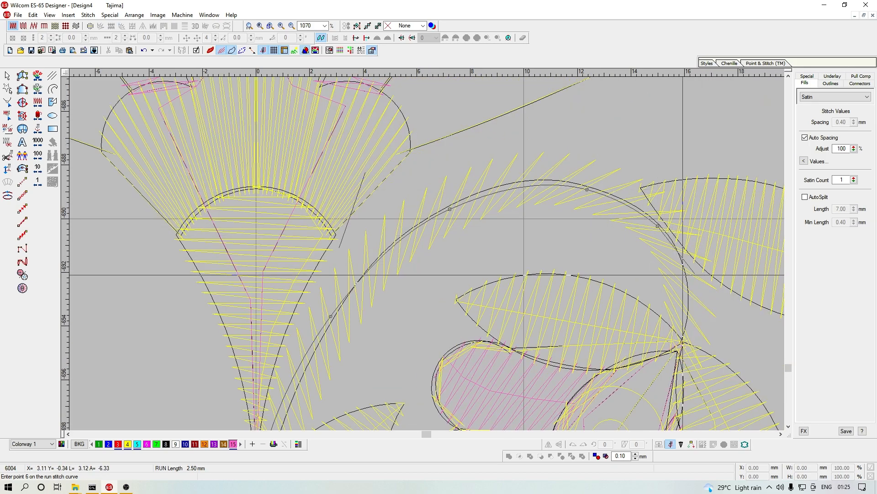
{"action": "scroll", "coordinate": [695, 274], "scroll_direction": "down", "scroll_amount": 2}
{"action": "scroll", "coordinate": [662, 256], "scroll_direction": "up", "scroll_amount": 1}
{"action": "left_click", "coordinate": [558, 261]}
{"action": "left_click", "coordinate": [555, 300]}
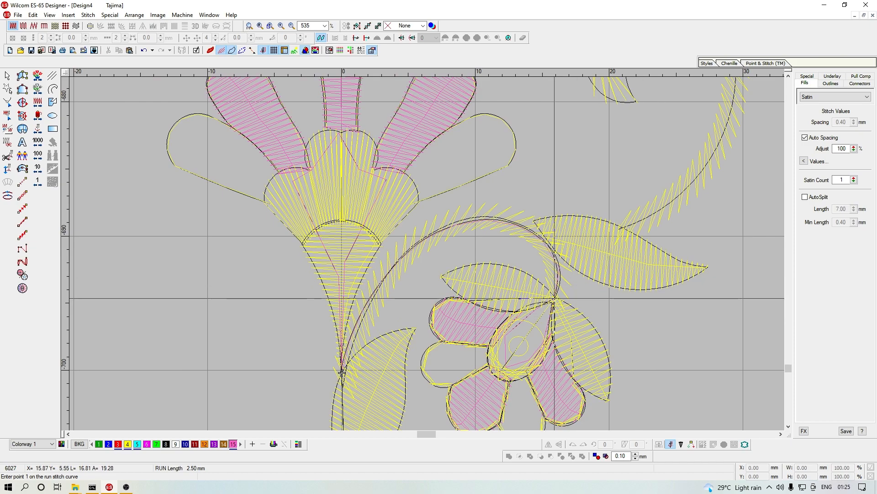
{"action": "key", "text": "Escape"}
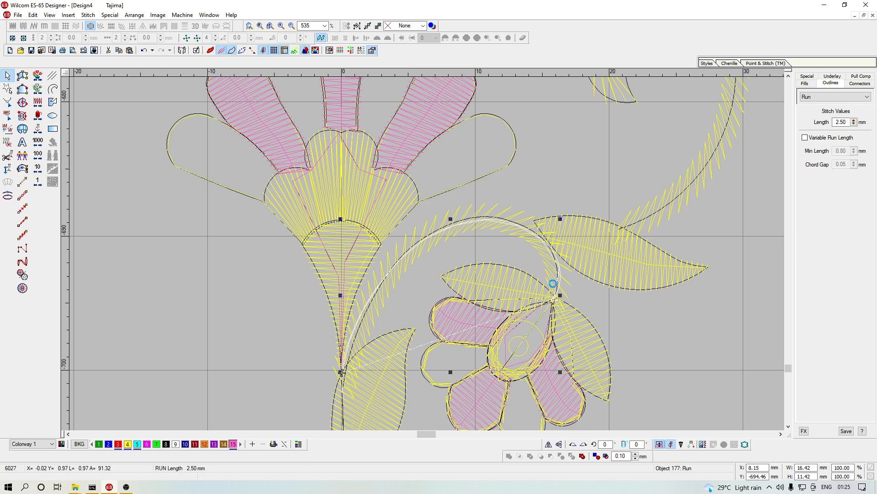
Step: Cut the lower small flower's pink petal group and paste it into the stitching sequence at the vine's run line
{"action": "left_click", "coordinate": [552, 395]}
{"action": "key", "text": "ctrl+x"}
{"action": "key", "text": "ctrl+v"}
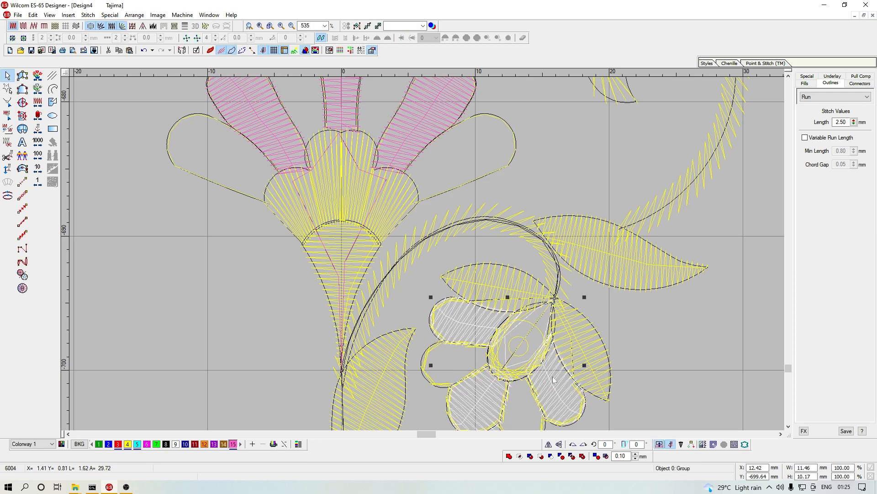
{"action": "key", "text": "Escape"}
Step: Digitize a run line from the vine beside the large leaf, following the curved vine up toward the next flower's pink petals
{"action": "key", "text": "c"}
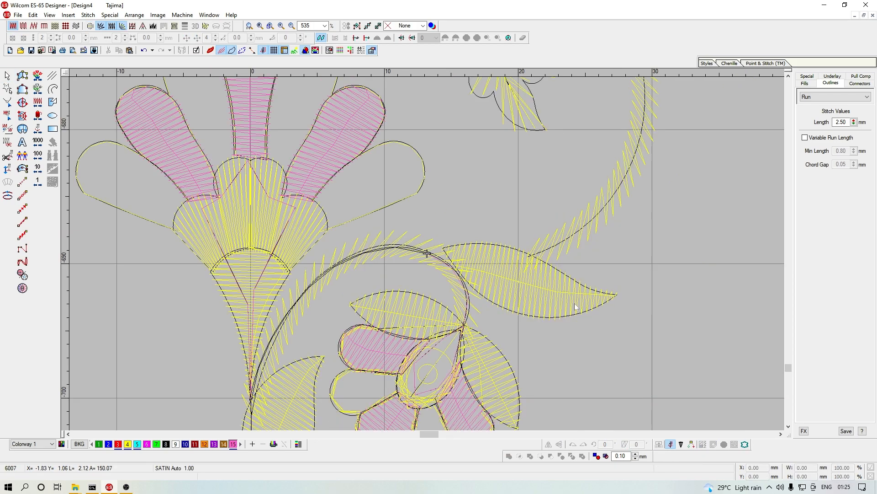
{"action": "key", "text": "z"}
{"action": "key", "text": "space"}
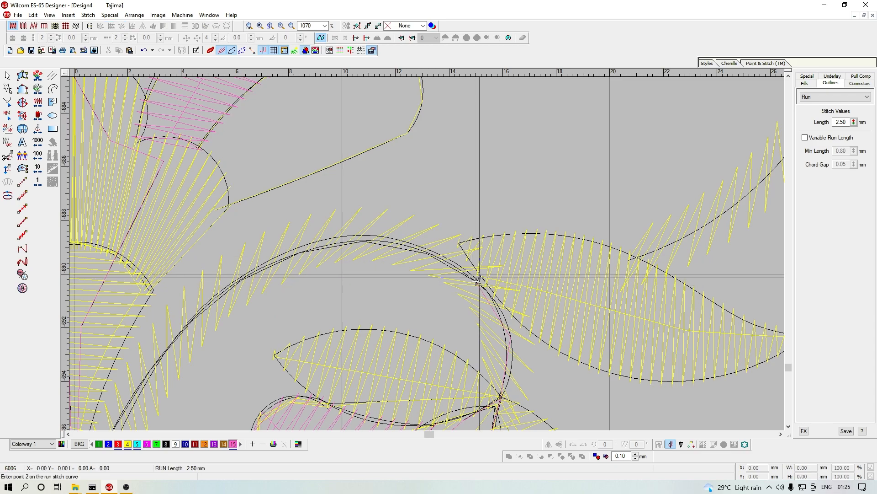
{"action": "left_click", "coordinate": [480, 277]}
{"action": "scroll", "coordinate": [503, 297], "scroll_direction": "up", "scroll_amount": 4}
{"action": "scroll", "coordinate": [491, 319], "scroll_direction": "down", "scroll_amount": 3}
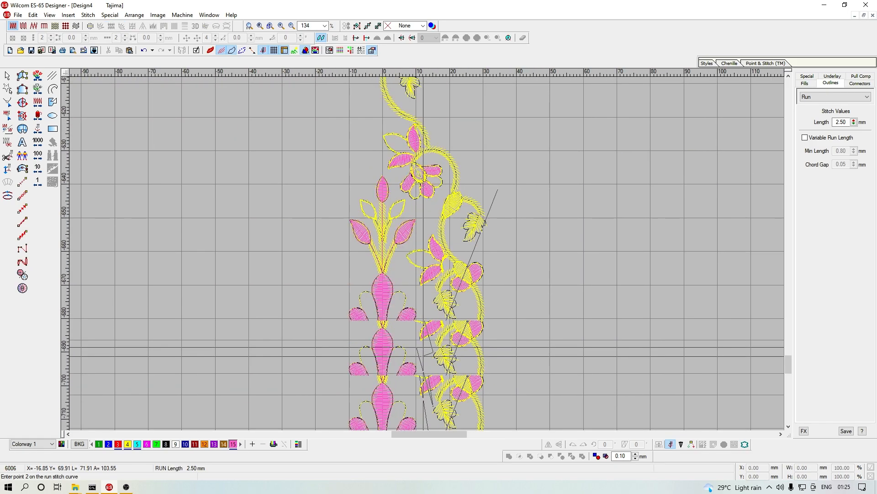
{"action": "scroll", "coordinate": [567, 191], "scroll_direction": "down", "scroll_amount": 4}
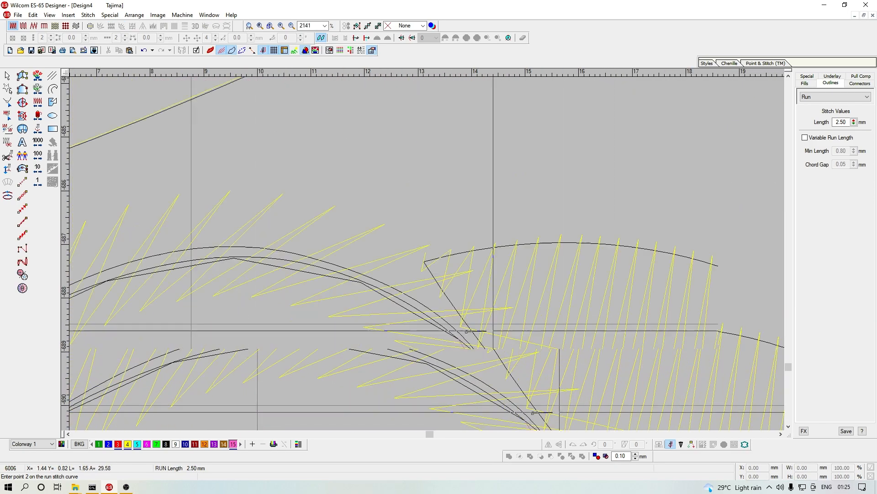
{"action": "right_click", "coordinate": [572, 277]}
{"action": "right_click", "coordinate": [591, 255]}
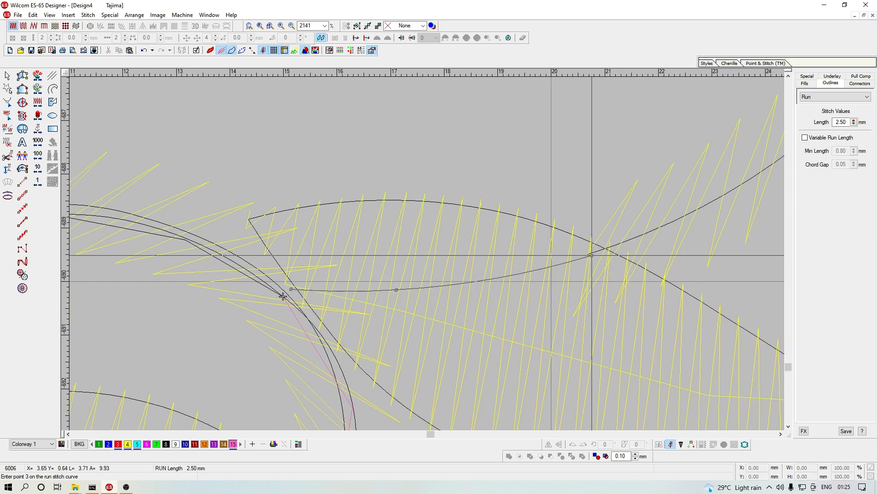
{"action": "scroll", "coordinate": [732, 192], "scroll_direction": "up", "scroll_amount": 1}
{"action": "right_click", "coordinate": [623, 191]}
{"action": "right_click", "coordinate": [694, 110]}
{"action": "right_click", "coordinate": [596, 249]}
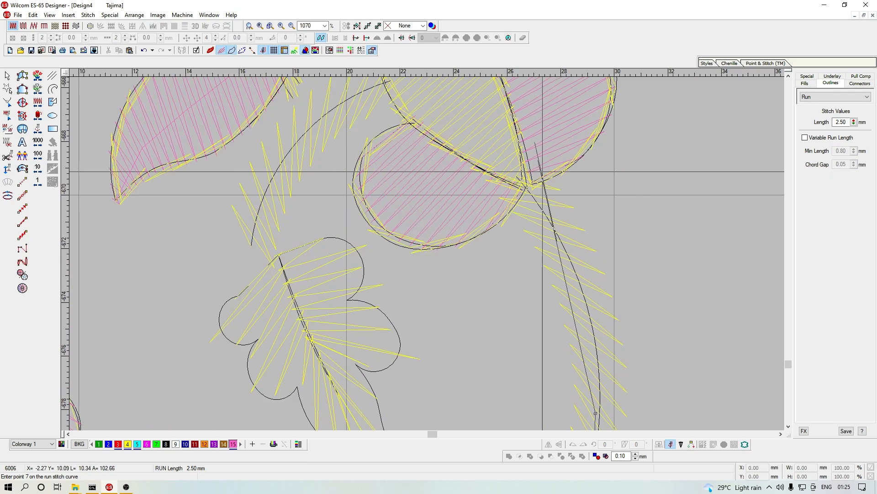
Step: Finish the 2.50 mm run stitch line along the curved stem below the three-petal flower
{"action": "right_click", "coordinate": [560, 243]}
{"action": "right_click", "coordinate": [523, 188]}
{"action": "scroll", "coordinate": [520, 203], "scroll_direction": "down", "scroll_amount": 2}
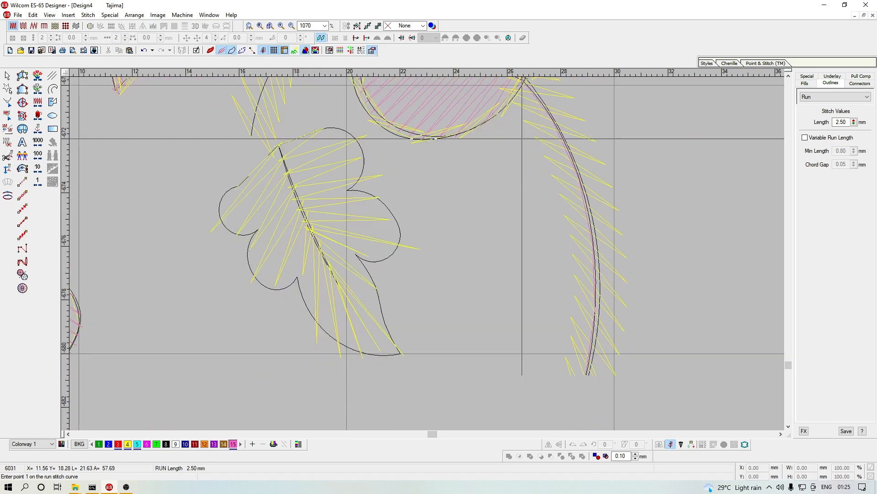
{"action": "key", "text": "Return"}
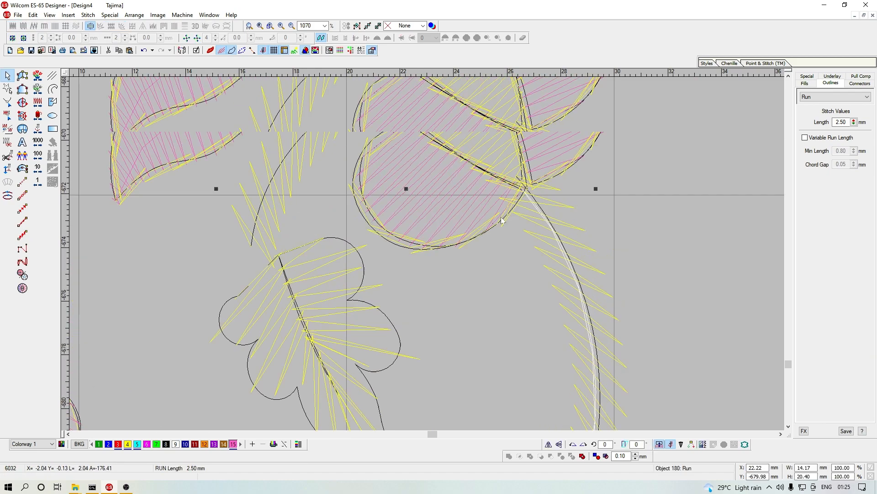
Step: Ungroup the flower's upper pink petal and adjust its fill's start and end points at the flower's base in Reshape
{"action": "scroll", "coordinate": [503, 215], "scroll_direction": "up", "scroll_amount": 2}
{"action": "left_click", "coordinate": [561, 219]}
{"action": "key", "text": "ctrl+u"}
{"action": "left_click", "coordinate": [542, 198]}
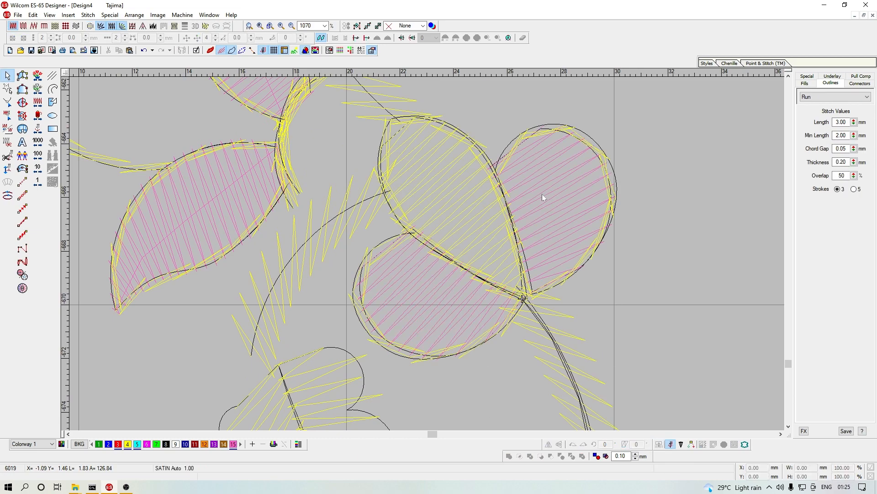
{"action": "key", "text": "h"}
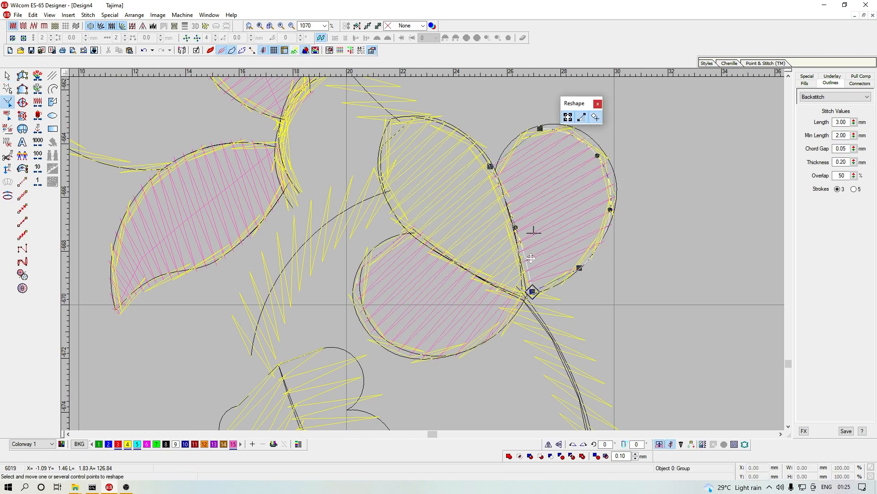
{"action": "key", "text": "Escape"}
Step: Cut the upper pink petal and paste it back in place at the current stitch position
{"action": "left_click", "coordinate": [453, 337]}
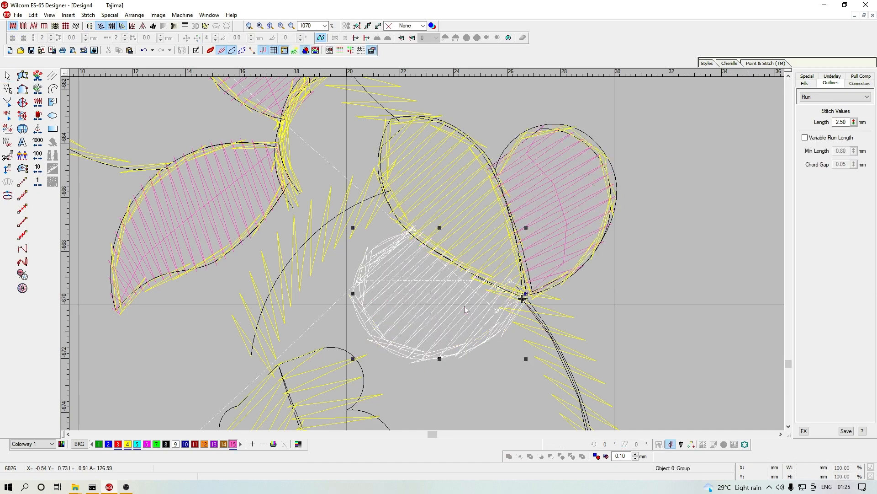
{"action": "left_click", "coordinate": [524, 214]}
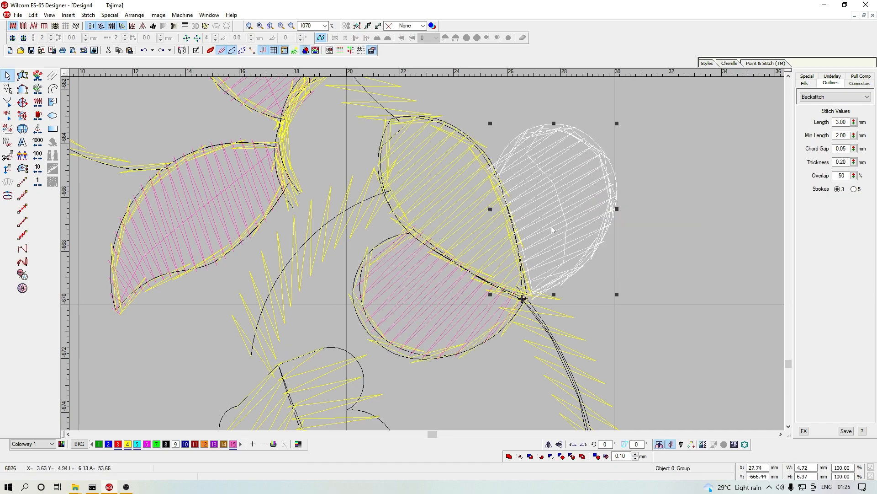
{"action": "key", "text": "ctrl+x"}
{"action": "key", "text": "ctrl+v"}
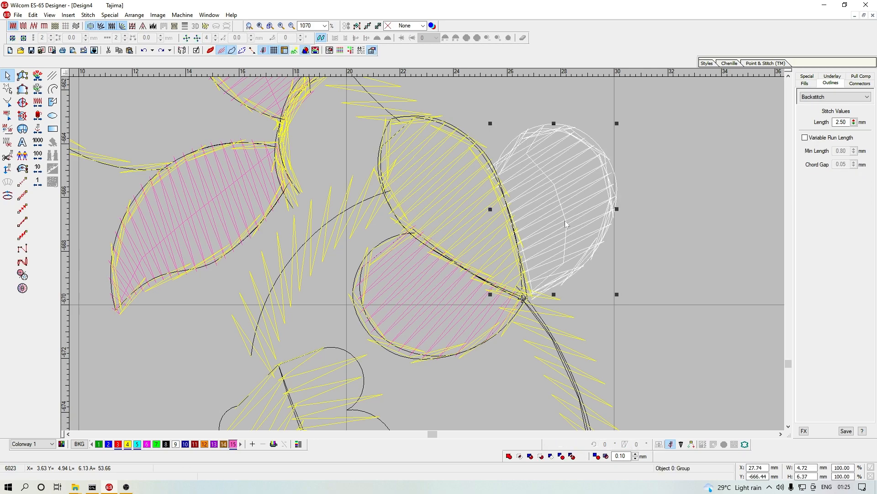
Step: Ungroup the pasted upper petal and check its satin fill's start and end points in Reshape
{"action": "key", "text": "Escape"}
{"action": "left_click", "coordinate": [566, 212]}
{"action": "key", "text": "ctrl+u"}
{"action": "key", "text": "Escape"}
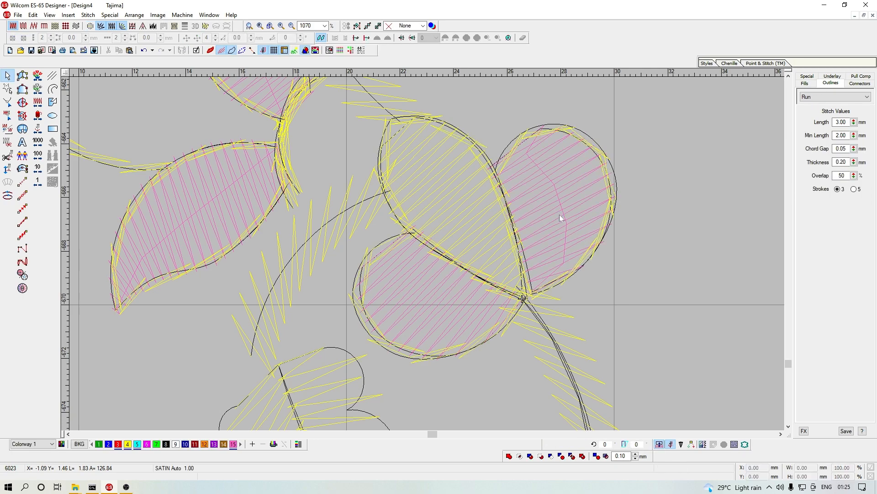
{"action": "left_click", "coordinate": [566, 212]}
{"action": "key", "text": "h"}
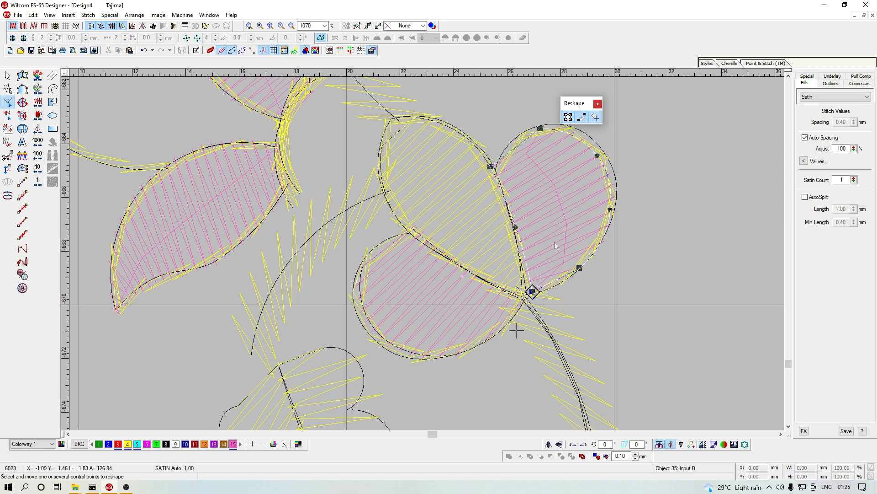
{"action": "key", "text": "Escape"}
Step: Ungroup the flower's lower pink petal and adjust its satin fill's start and end points at the flower's base in Reshape
{"action": "left_click", "coordinate": [467, 311]}
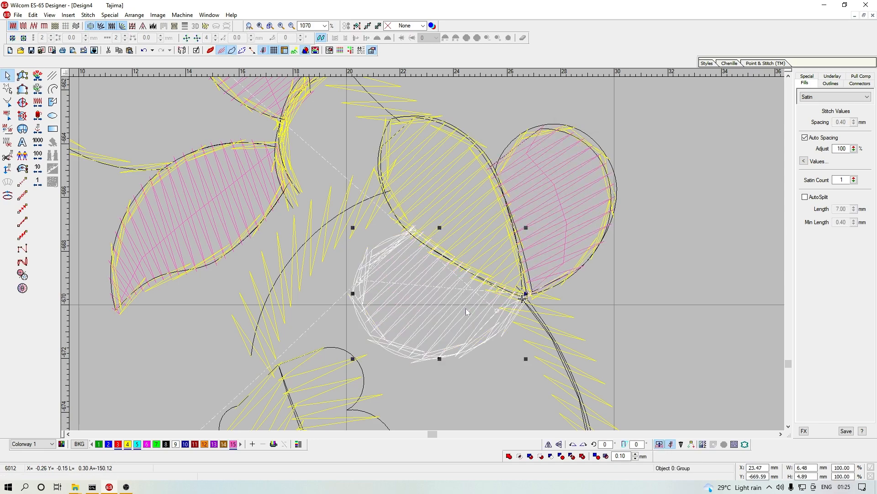
{"action": "key", "text": "ctrl+u"}
{"action": "key", "text": "Escape"}
{"action": "left_click", "coordinate": [465, 301]}
{"action": "key", "text": "h"}
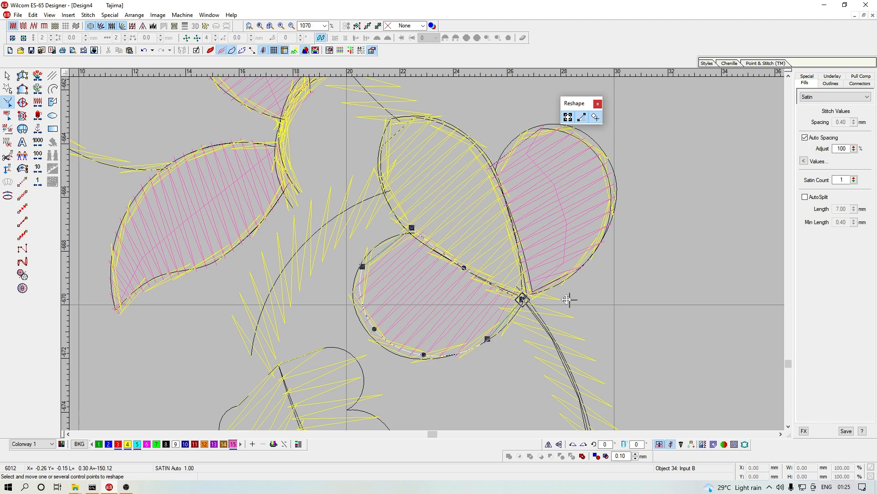
{"action": "key", "text": "Escape"}
{"action": "key", "text": "Escape"}
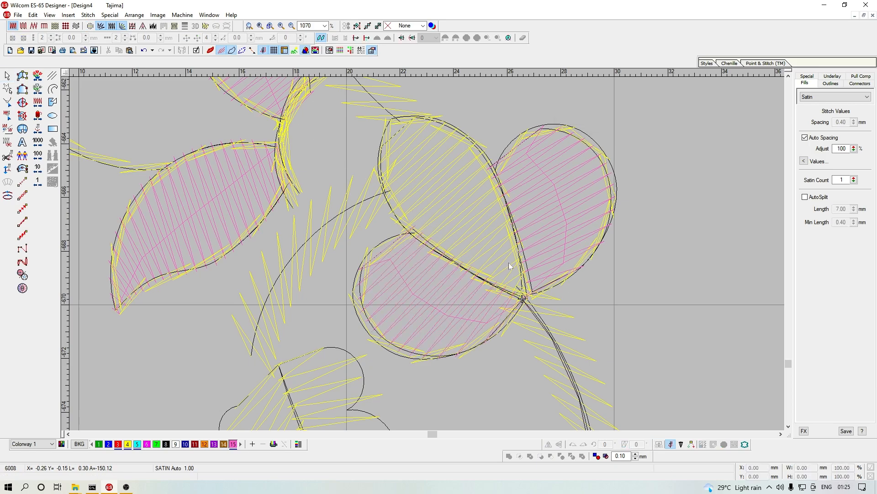
Step: Start a 2.50 mm run stitch at the flower's base and trace it through the yellow petal to the main stem
{"action": "scroll", "coordinate": [519, 338], "scroll_direction": "up", "scroll_amount": 1}
{"action": "key", "text": "b"}
{"action": "left_click", "coordinate": [524, 355]}
{"action": "left_click", "coordinate": [460, 274]}
{"action": "left_click", "coordinate": [400, 176]}
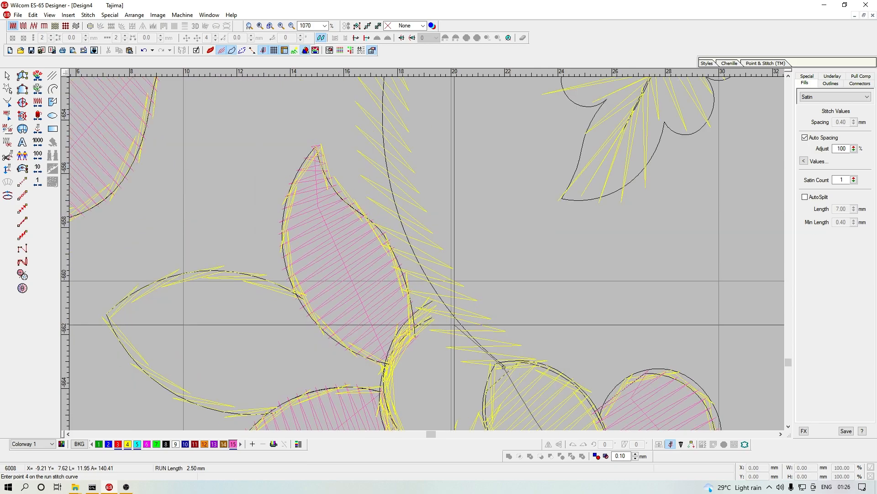
{"action": "left_click", "coordinate": [442, 295]}
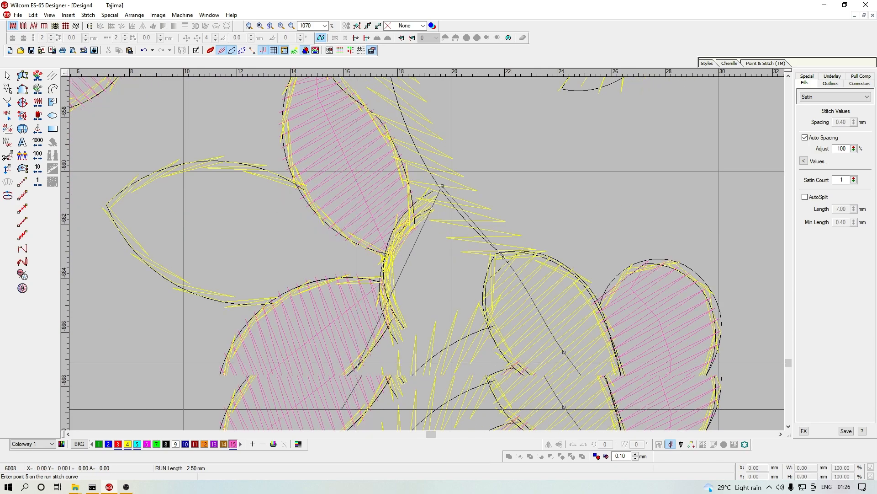
{"action": "key", "text": "shift+z"}
{"action": "key", "text": "shift+z"}
{"action": "key", "text": "shift+z"}
{"action": "scroll", "coordinate": [457, 214], "scroll_direction": "up", "scroll_amount": 2}
{"action": "scroll", "coordinate": [459, 222], "scroll_direction": "down", "scroll_amount": 3}
{"action": "key", "text": "z"}
{"action": "key", "text": "z"}
{"action": "key", "text": "z"}
{"action": "scroll", "coordinate": [398, 208], "scroll_direction": "up", "scroll_amount": 4}
{"action": "scroll", "coordinate": [398, 210], "scroll_direction": "up", "scroll_amount": 3}
{"action": "key", "text": "z"}
Step: Extend the run stitch from the main stem down the short curved branch beside the two pink leaves and finish it
{"action": "left_click", "coordinate": [463, 237]}
{"action": "scroll", "coordinate": [462, 237], "scroll_direction": "down", "scroll_amount": 1}
{"action": "left_click", "coordinate": [421, 198]}
{"action": "left_click", "coordinate": [349, 393]}
{"action": "key", "text": "BackSpace"}
{"action": "key", "text": "BackSpace"}
{"action": "scroll", "coordinate": [444, 204], "scroll_direction": "up", "scroll_amount": 2}
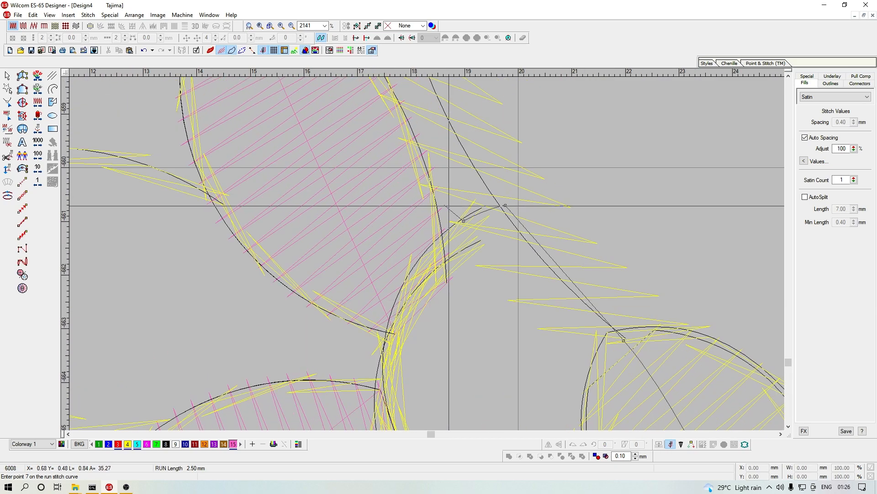
{"action": "left_click", "coordinate": [444, 255]}
{"action": "left_click", "coordinate": [398, 326]}
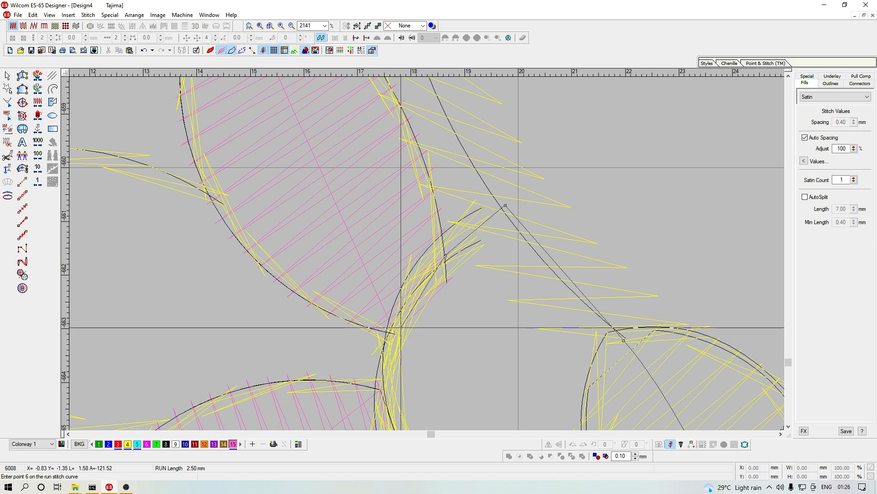
{"action": "scroll", "coordinate": [407, 338], "scroll_direction": "down", "scroll_amount": 1}
{"action": "scroll", "coordinate": [407, 358], "scroll_direction": "down", "scroll_amount": 1}
{"action": "scroll", "coordinate": [425, 218], "scroll_direction": "up", "scroll_amount": 2}
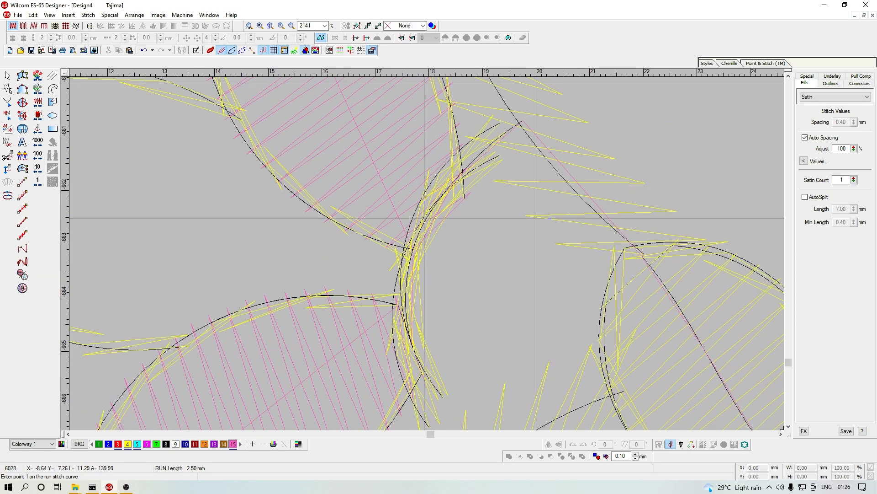
{"action": "key", "text": "Escape"}
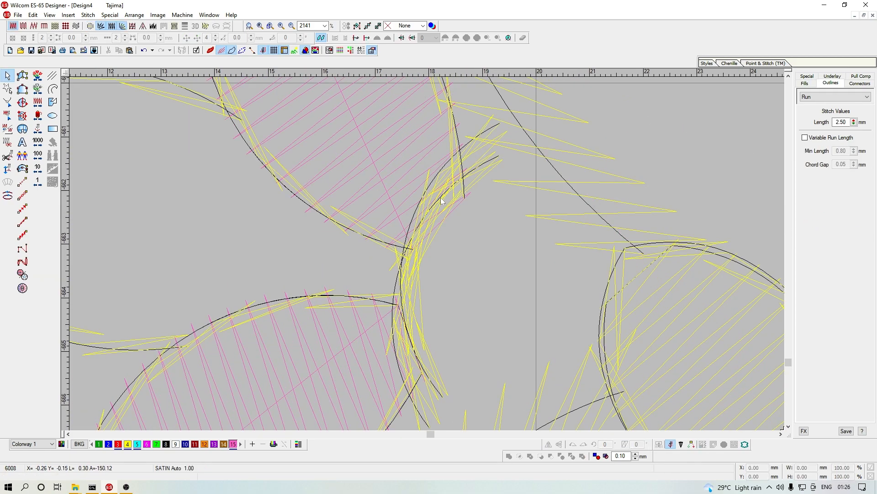
Step: Move the stitch position along the branch run to the base of the lower pink leaf
{"action": "key", "text": "Up"}
{"action": "key", "text": "Up"}
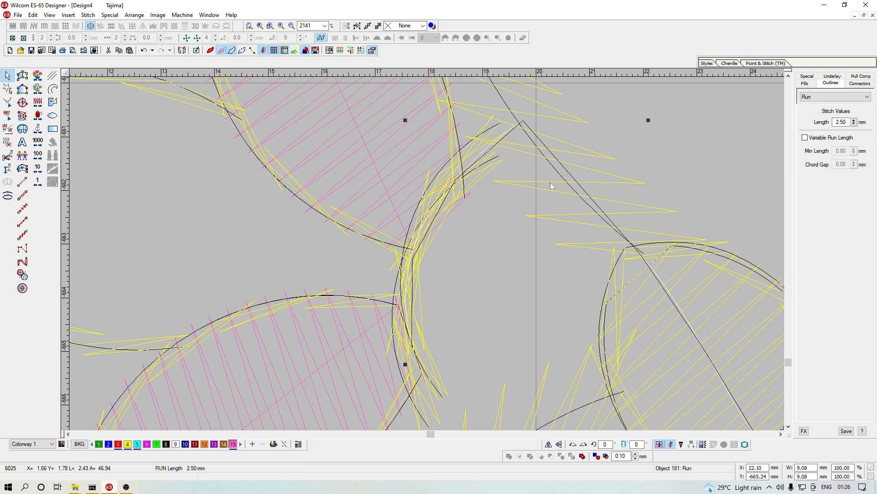
{"action": "key", "text": "shift+z"}
{"action": "key", "text": "Escape"}
{"action": "key", "text": "Right"}
{"action": "key", "text": "Right"}
{"action": "key", "text": "Right"}
{"action": "key", "text": "Right"}
{"action": "key", "text": "Right"}
{"action": "key", "text": "Right"}
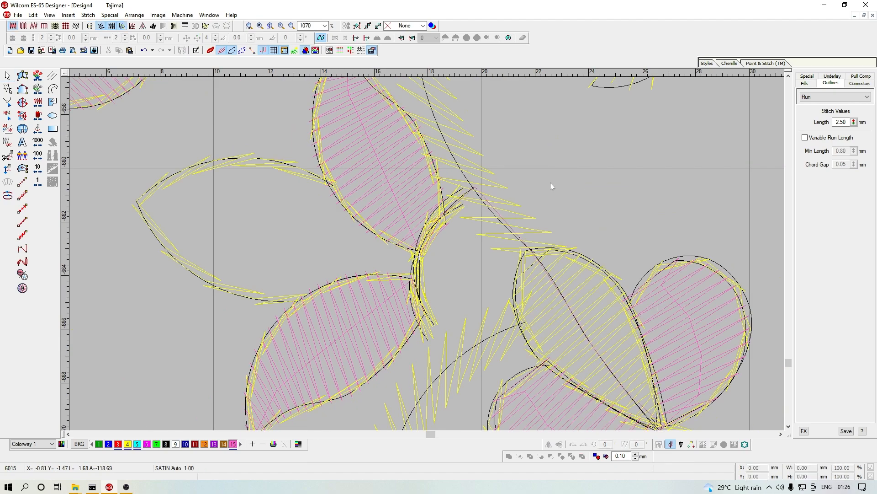
{"action": "key", "text": "shift+z"}
{"action": "key", "text": "z"}
{"action": "left_click", "coordinate": [408, 225]}
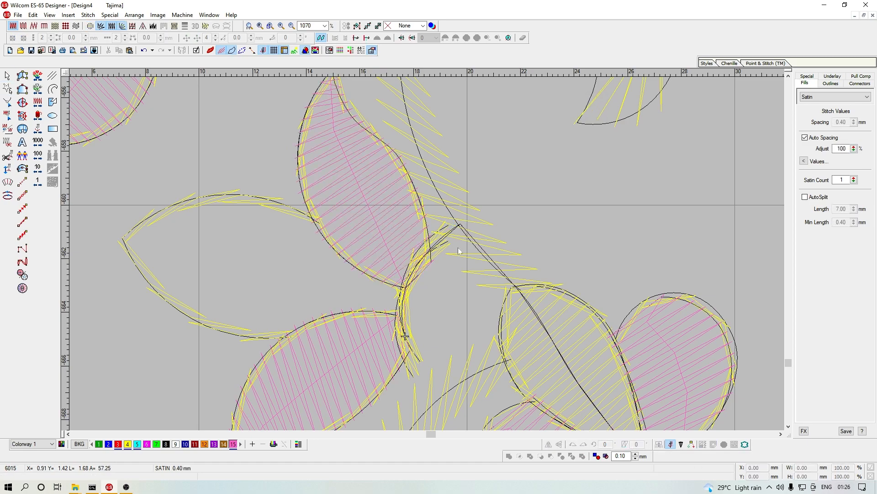
Step: Open the lower pink leaf for reshaping, then delete it and undo the deletion
{"action": "left_click", "coordinate": [366, 350]}
{"action": "key", "text": "shift+z"}
{"action": "key", "text": "h"}
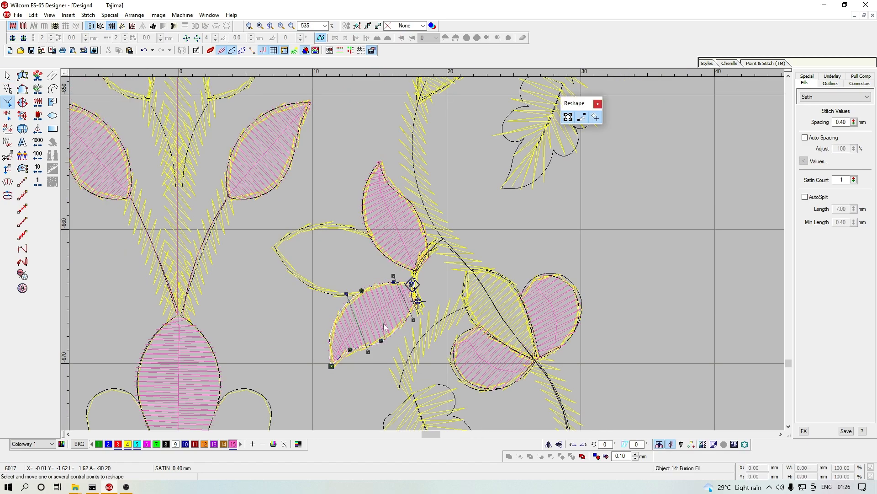
{"action": "key", "text": "Escape"}
{"action": "key", "text": "Delete"}
{"action": "key", "text": "ctrl+z"}
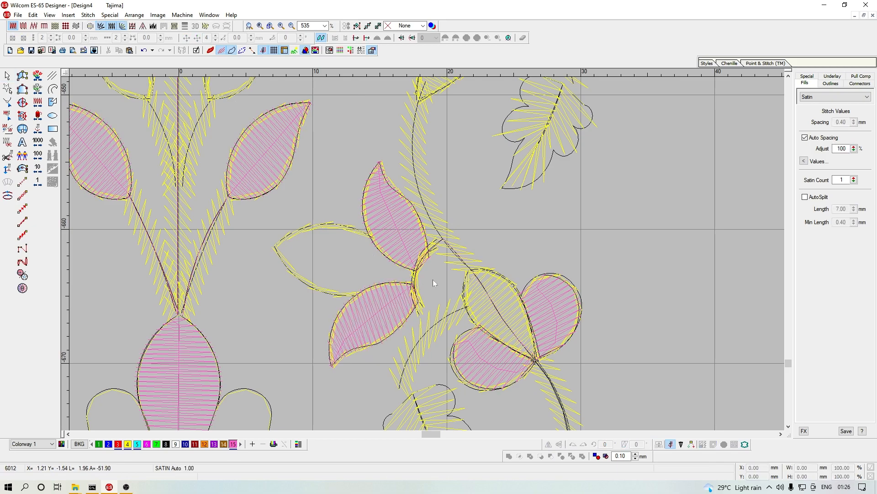
Step: Start a run stitch where the short branch meets the main stem and trace it up to the yellow leaf's lower tip
{"action": "key", "text": "shift+z"}
{"action": "key", "text": "Up"}
{"action": "key", "text": "Right"}
{"action": "key", "text": "Right"}
{"action": "key", "text": "Right"}
{"action": "key", "text": "Right"}
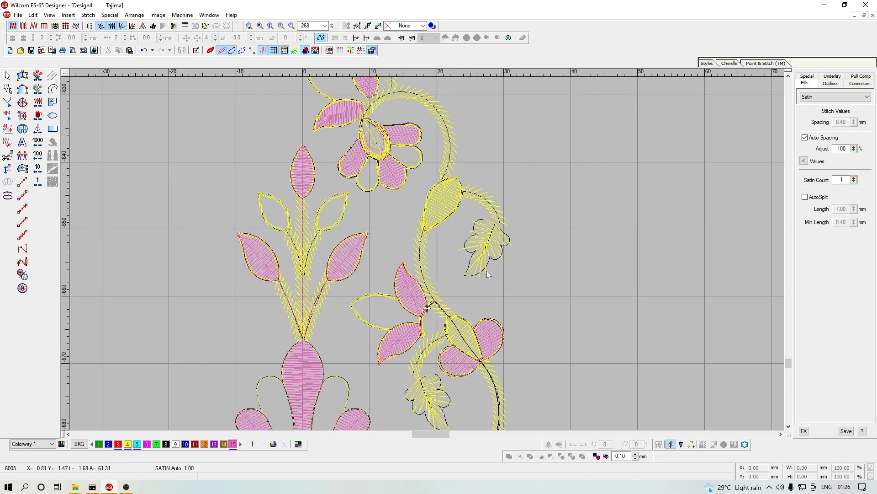
{"action": "key", "text": "c"}
{"action": "key", "text": "z"}
{"action": "key", "text": "z"}
{"action": "key", "text": "space"}
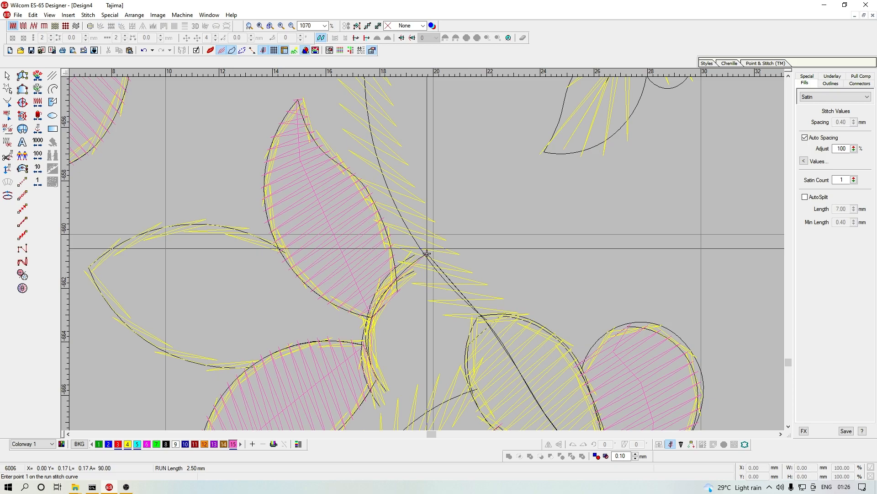
{"action": "left_click", "coordinate": [428, 248]}
{"action": "scroll", "coordinate": [330, 156], "scroll_direction": "up", "scroll_amount": 3}
{"action": "left_click", "coordinate": [372, 311]}
{"action": "left_click", "coordinate": [372, 144]}
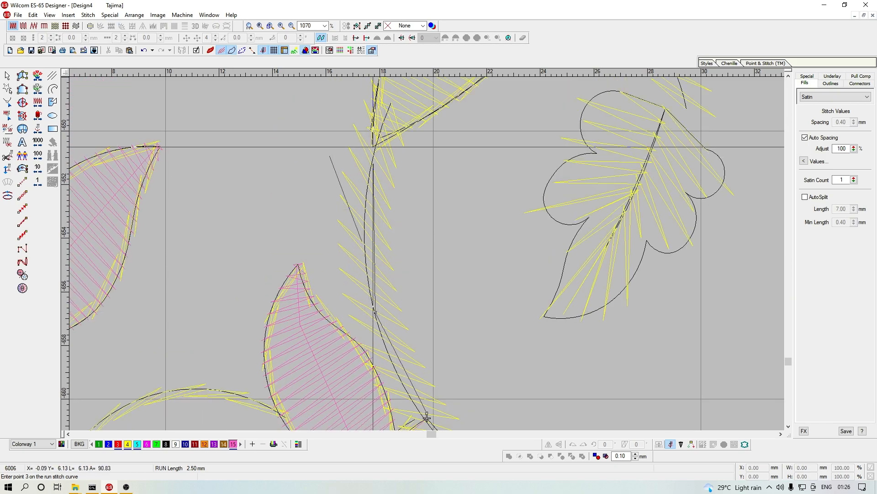
Step: Continue the run stitch through the yellow leaf and around the arched stem, finishing it at the upper flower's base
{"action": "scroll", "coordinate": [501, 192], "scroll_direction": "up", "scroll_amount": 5}
{"action": "left_click", "coordinate": [454, 234]}
{"action": "left_click", "coordinate": [482, 149]}
{"action": "scroll", "coordinate": [483, 149], "scroll_direction": "up", "scroll_amount": 3}
{"action": "left_click", "coordinate": [483, 258]}
{"action": "scroll", "coordinate": [483, 258], "scroll_direction": "up", "scroll_amount": 3}
{"action": "left_click", "coordinate": [419, 272]}
{"action": "left_click", "coordinate": [311, 219]}
{"action": "key", "text": "Return"}
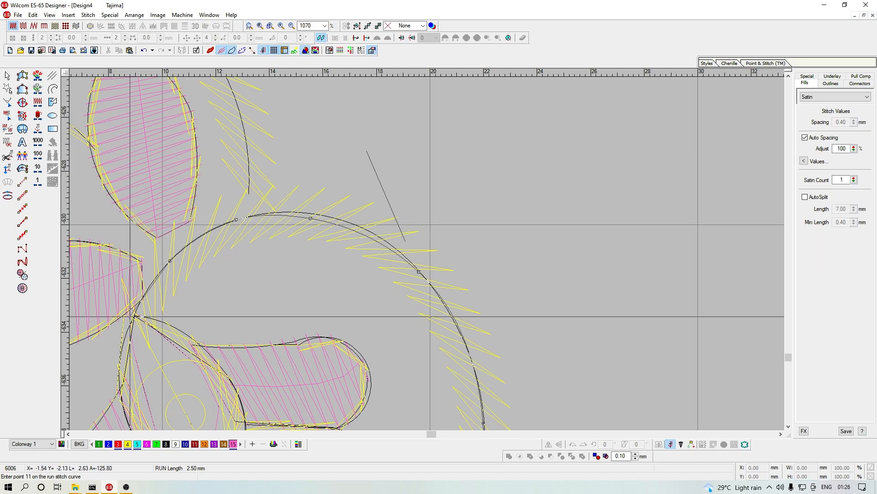
Step: Duplicate the arched stem's run stitch over the same path
{"action": "key", "text": "shift+z"}
{"action": "key", "text": "Escape"}
{"action": "key", "text": "Delete"}
{"action": "key", "text": "ctrl+z"}
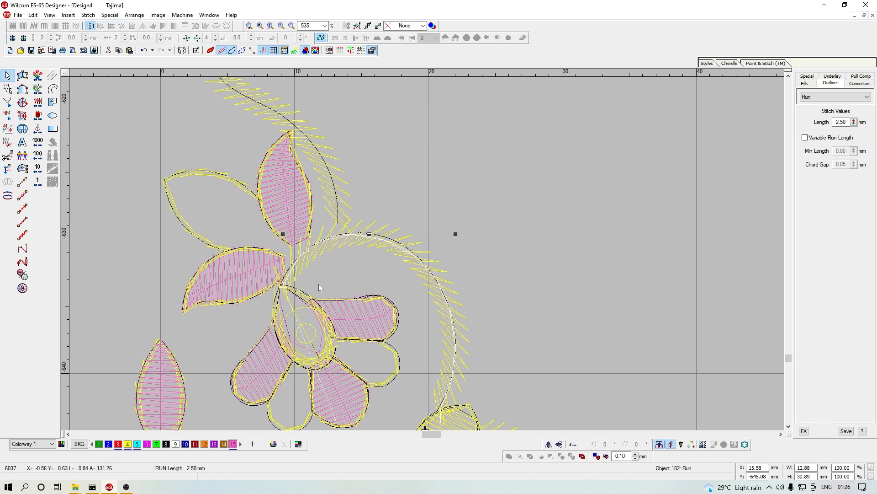
{"action": "key", "text": "Delete"}
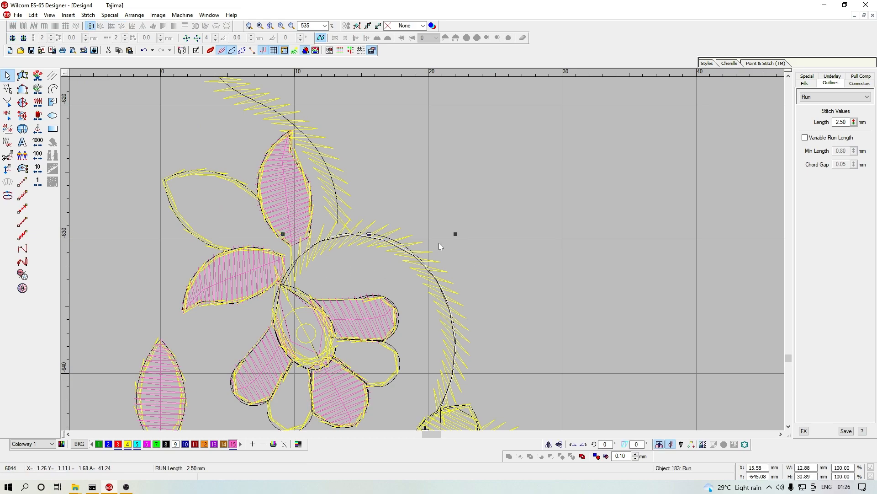
Step: Move the stitch position along the arched stem's run to where it meets the upper flower's base
{"action": "key", "text": "shift+z"}
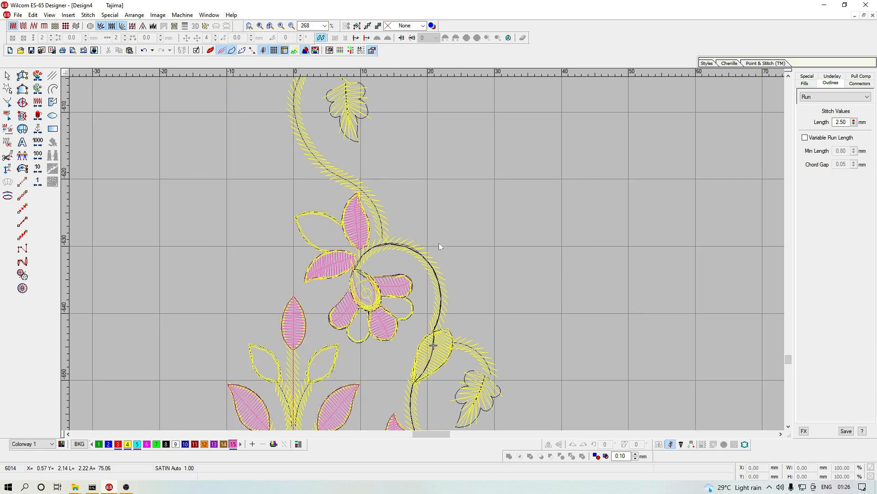
{"action": "key", "text": "z"}
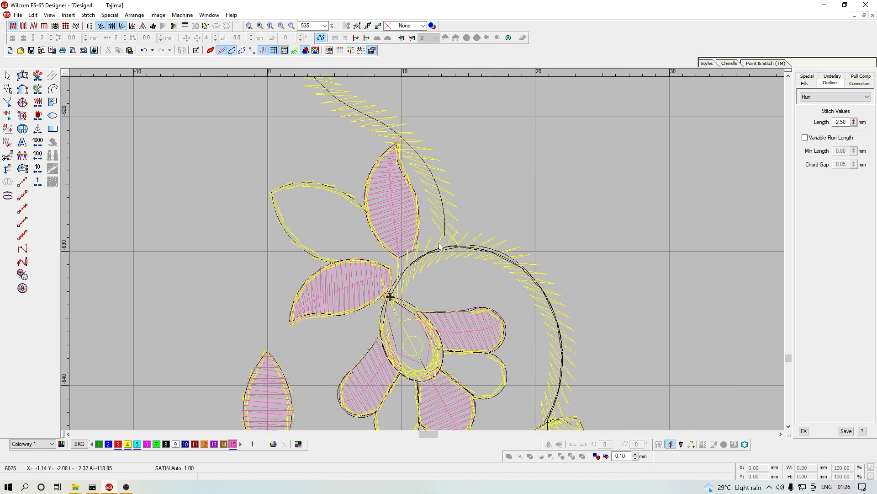
{"action": "key", "text": "Right"}
{"action": "key", "text": "Left"}
{"action": "key", "text": "Left"}
{"action": "key", "text": "Left"}
{"action": "key", "text": "Left"}
{"action": "key", "text": "z"}
{"action": "key", "text": "Right"}
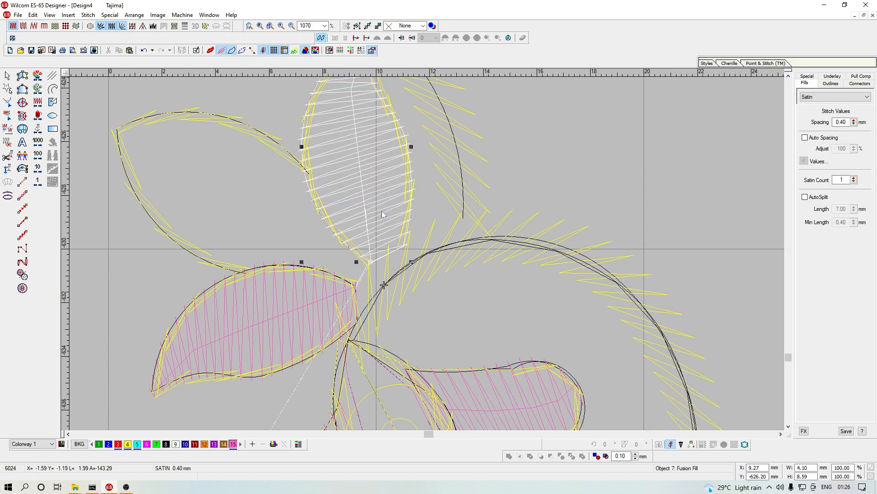
{"action": "key", "text": "Left"}
{"action": "key", "text": "Left"}
{"action": "key", "text": "Left"}
{"action": "key", "text": "Left"}
{"action": "key", "text": "Left"}
{"action": "key", "text": "Left"}
{"action": "key", "text": "Left"}
{"action": "key", "text": "Left"}
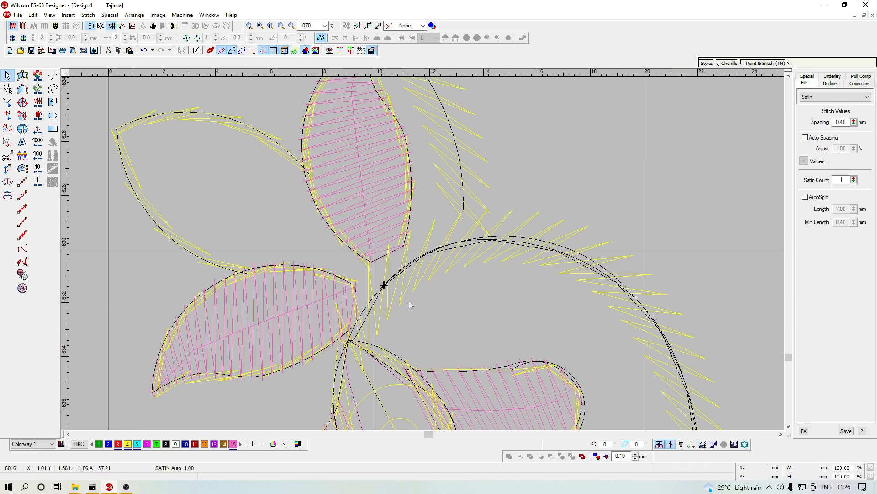
Step: Cut the upper flower's pink petal fills and paste them back in place at the current stitch position
{"action": "key", "text": "shift+z"}
{"action": "key", "text": "o"}
{"action": "left_click", "coordinate": [471, 313]}
{"action": "key", "text": "ctrl+x"}
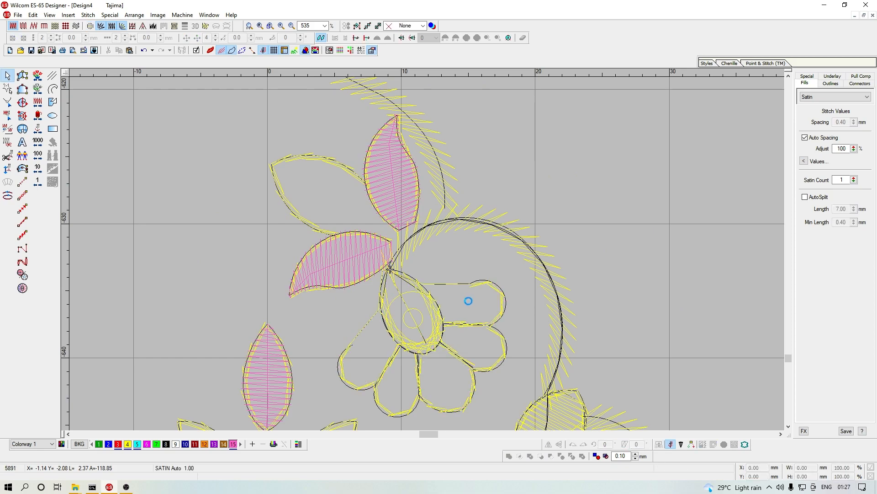
{"action": "key", "text": "ctrl+v"}
{"action": "key", "text": "shift+z"}
{"action": "key", "text": "shift+z"}
{"action": "scroll", "coordinate": [481, 248], "scroll_direction": "up", "scroll_amount": 1}
{"action": "key", "text": "Escape"}
{"action": "key", "text": "shift+z"}
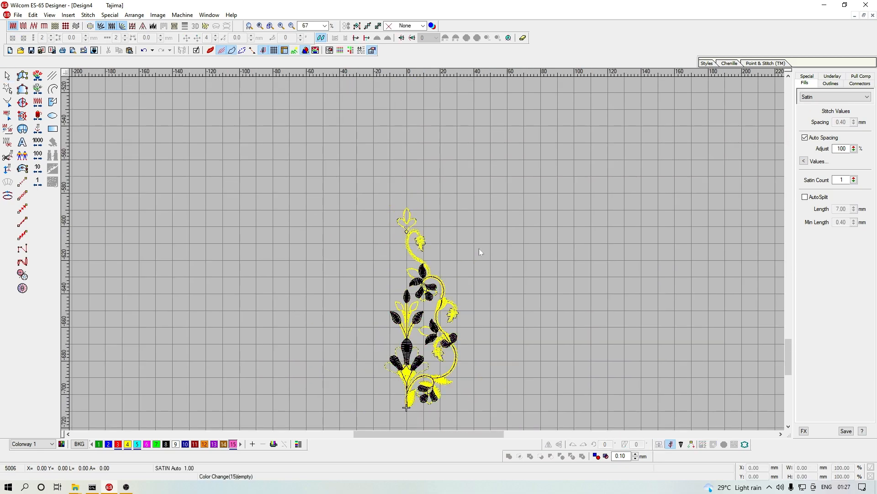
Step: Step back and forth through the design's colour blocks to examine the stitch order of the pink and yellow parts
{"action": "key", "text": "Page_Up"}
{"action": "key", "text": "Page_Down"}
{"action": "key", "text": "Page_Up"}
{"action": "key", "text": "Page_Down"}
{"action": "key", "text": "Page_Up"}
{"action": "key", "text": "Page_Down"}
{"action": "key", "text": "Page_Up"}
{"action": "key", "text": "Page_Down"}
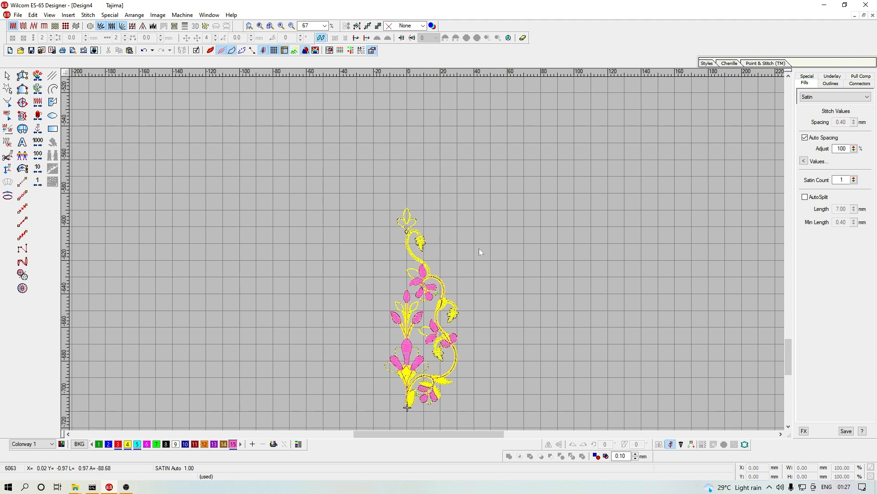
Step: Restrict the view to the pink objects around the lower central flower
{"action": "key", "text": "z"}
{"action": "scroll", "coordinate": [344, 181], "scroll_direction": "down", "scroll_amount": 3}
{"action": "key", "text": "z"}
{"action": "scroll", "coordinate": [424, 380], "scroll_direction": "down", "scroll_amount": 2}
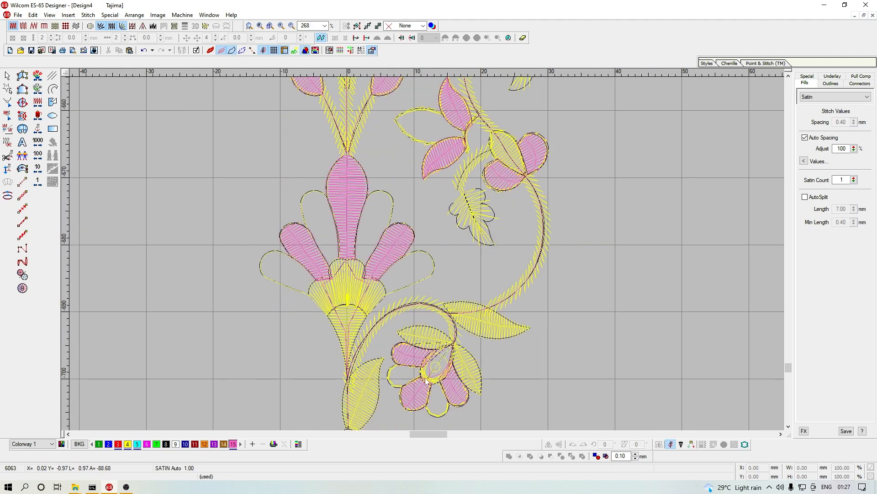
{"action": "key", "text": "alt+v"}
{"action": "key", "text": "c"}
{"action": "double_click", "coordinate": [335, 235]}
Step: Try moving the lower arched stem's pink run aside, and undo the move
{"action": "left_click", "coordinate": [373, 326]}
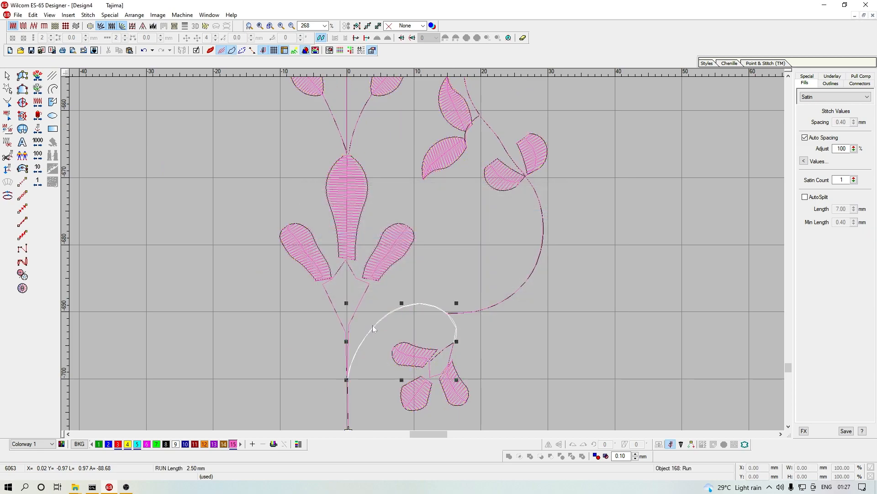
{"action": "left_click_drag", "start_coordinate": [373, 325], "coordinate": [385, 353]}
{"action": "left_click", "coordinate": [377, 319]}
{"action": "left_click", "coordinate": [382, 320]}
{"action": "key", "text": "ctrl+z"}
Step: Try selecting the right vine's pink objects and moving them aside, undo the move and clear the selection
{"action": "left_click", "coordinate": [384, 318], "text": "shift"}
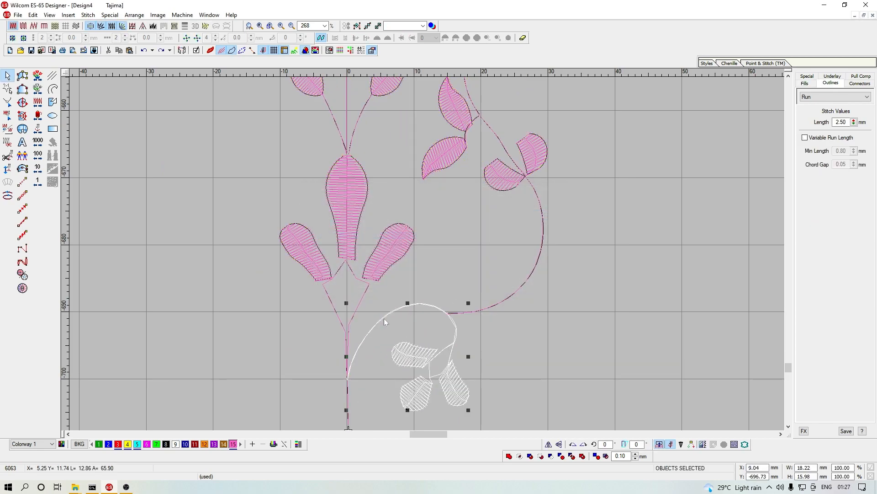
{"action": "key", "text": "shift+z"}
{"action": "left_click", "coordinate": [456, 280], "text": "shift"}
{"action": "key", "text": "shift+z"}
{"action": "left_click_drag", "start_coordinate": [430, 229], "coordinate": [621, 258]}
{"action": "key", "text": "ctrl+z"}
{"action": "key", "text": "z"}
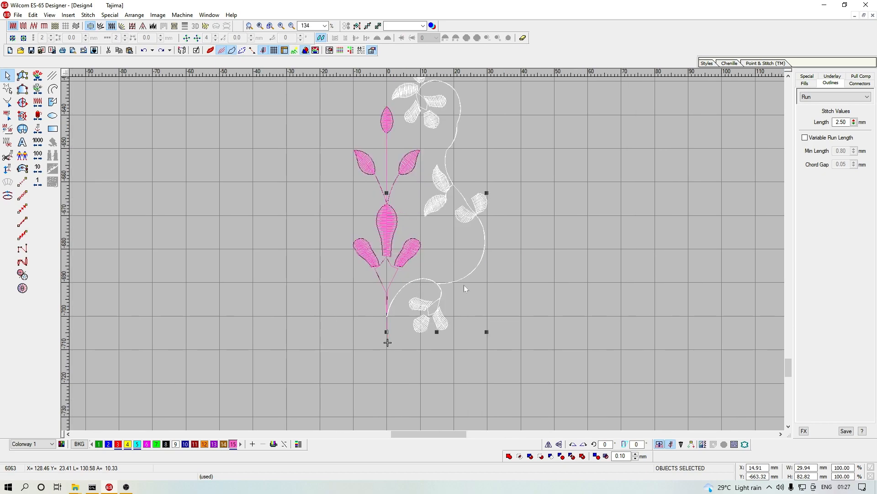
{"action": "key", "text": "Escape"}
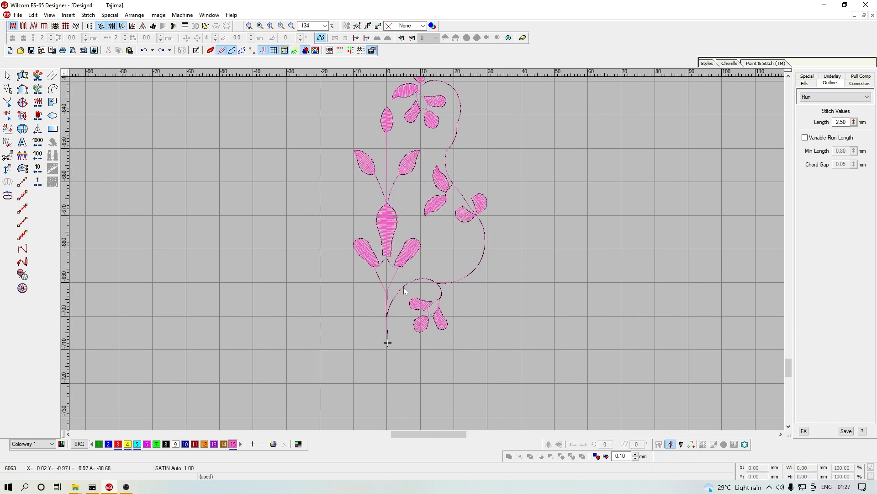
Step: Select all the right vine's pink objects, starting from the overlapped first run on the lower arched stem
{"action": "key", "text": "z"}
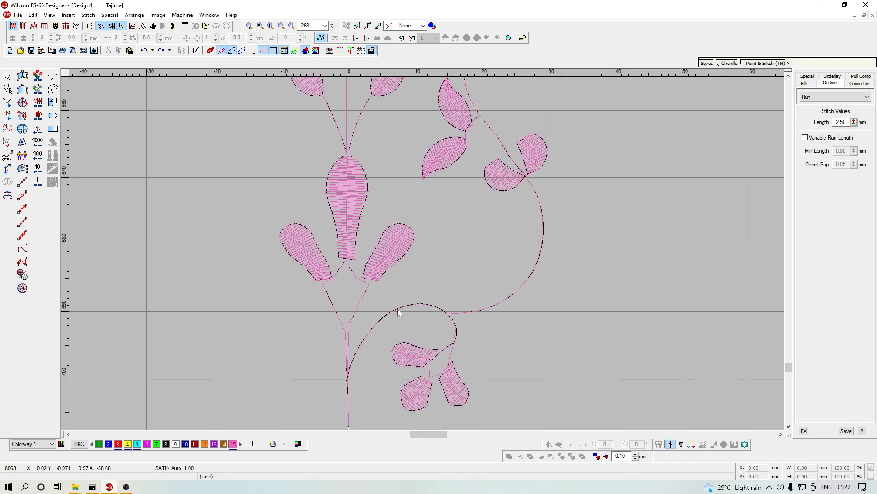
{"action": "left_click_drag", "start_coordinate": [398, 309], "coordinate": [401, 236]}
{"action": "left_click", "coordinate": [388, 317]}
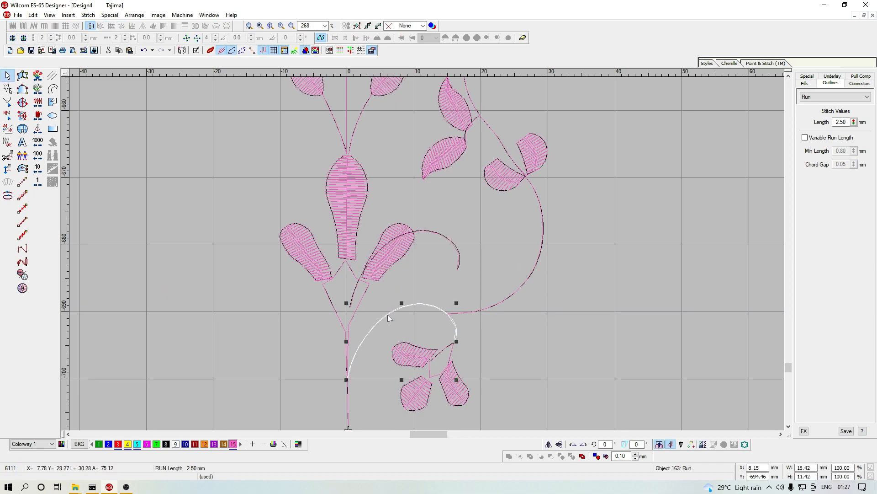
{"action": "key", "text": "ctrl+z"}
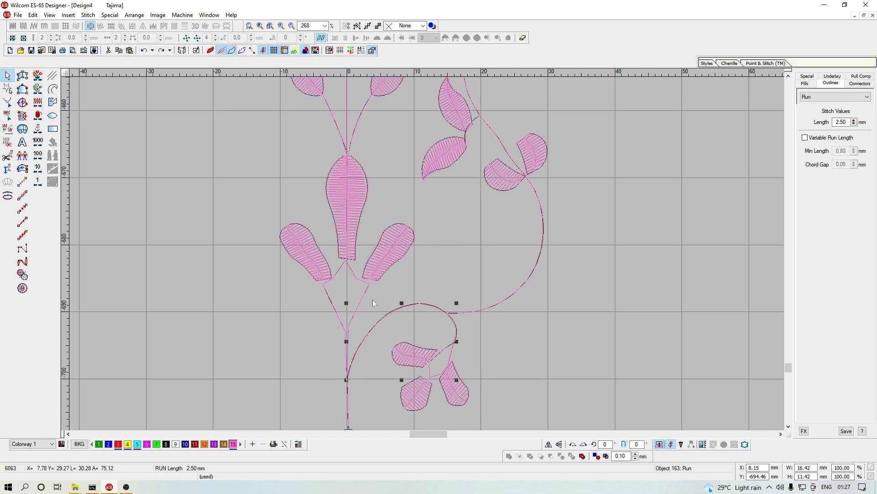
{"action": "left_click", "coordinate": [487, 310], "text": "shift"}
{"action": "key", "text": "shift+z"}
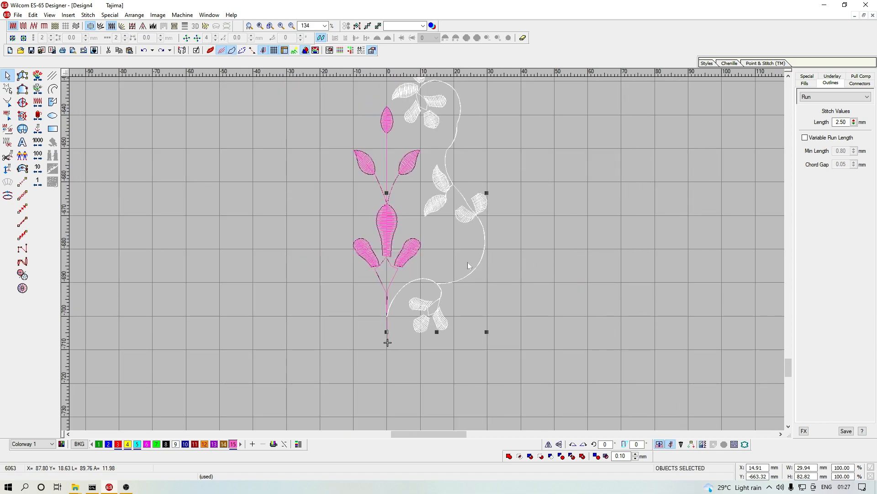
Step: Paste a copy of the right vine's pink group with the Mirror transform, mirroring it about the design's vertical centre line
{"action": "key", "text": "z"}
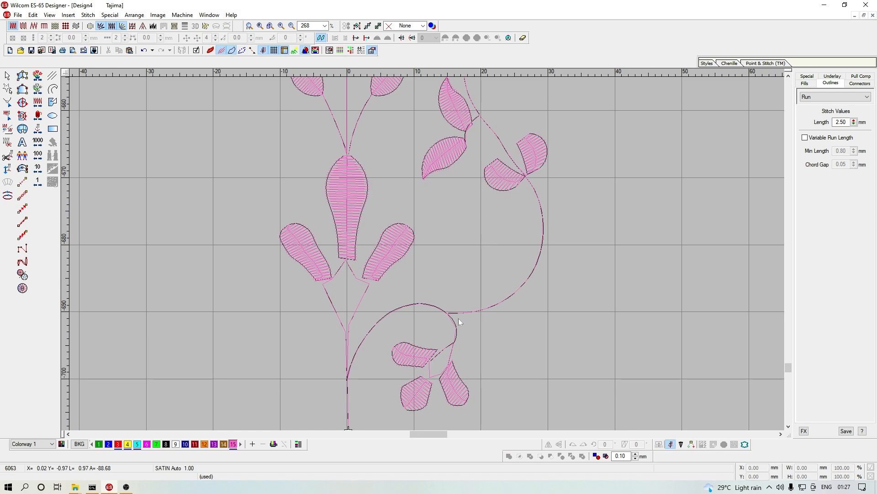
{"action": "left_click", "coordinate": [32, 16]}
{"action": "left_click", "coordinate": [64, 212]}
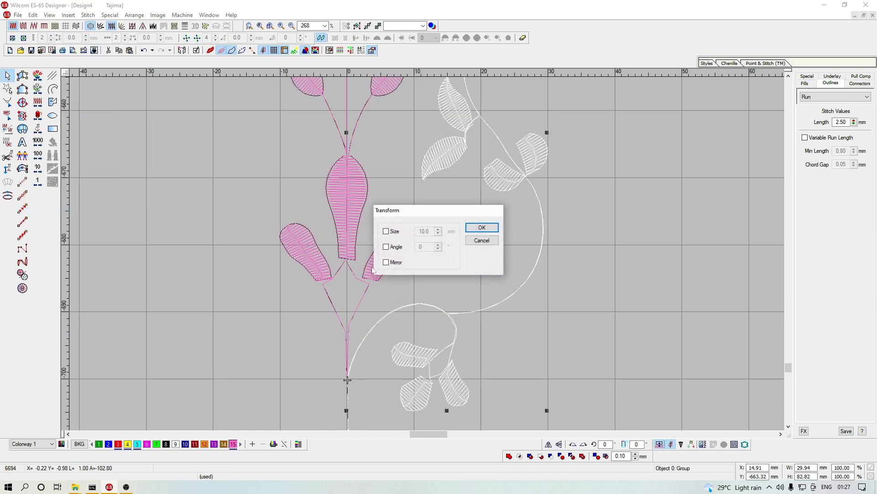
{"action": "left_click", "coordinate": [390, 264]}
{"action": "left_click", "coordinate": [479, 227]}
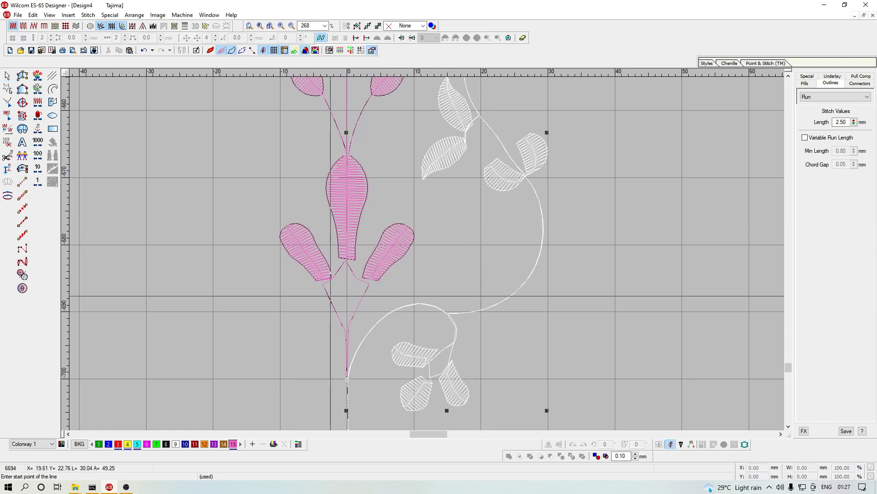
{"action": "scroll", "coordinate": [340, 274], "scroll_direction": "up", "scroll_amount": 4}
{"action": "scroll", "coordinate": [420, 315], "scroll_direction": "up", "scroll_amount": 2}
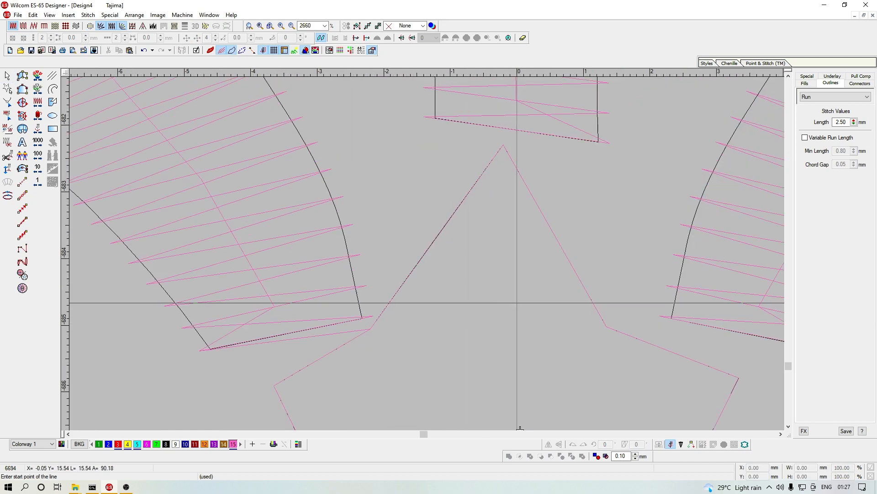
{"action": "left_click", "coordinate": [516, 303]}
{"action": "left_click", "coordinate": [515, 180]}
Step: Cut the mirrored pink vine and paste it back in the sequence at the central stem, where the lower arched run begins
{"action": "scroll", "coordinate": [475, 242], "scroll_direction": "down", "scroll_amount": 2}
{"action": "scroll", "coordinate": [435, 248], "scroll_direction": "up", "scroll_amount": 1}
{"action": "key", "text": "Delete"}
{"action": "key", "text": "e"}
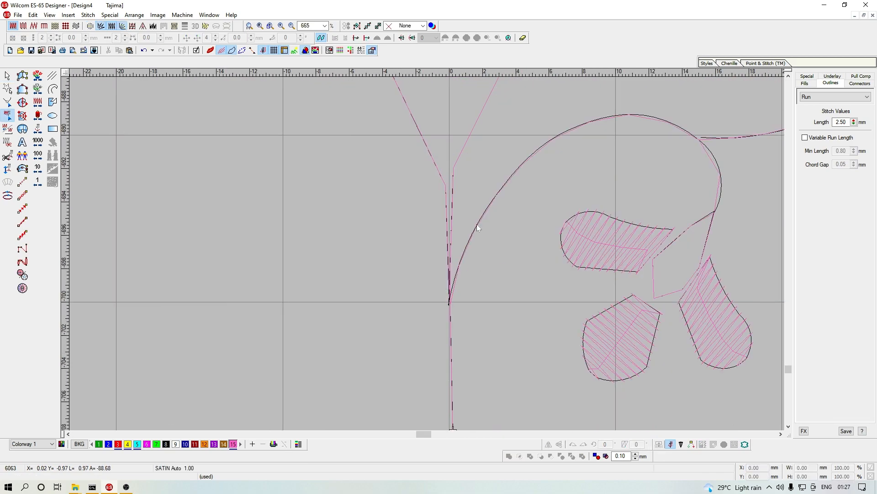
{"action": "left_click", "coordinate": [451, 302]}
{"action": "left_click", "coordinate": [459, 265]}
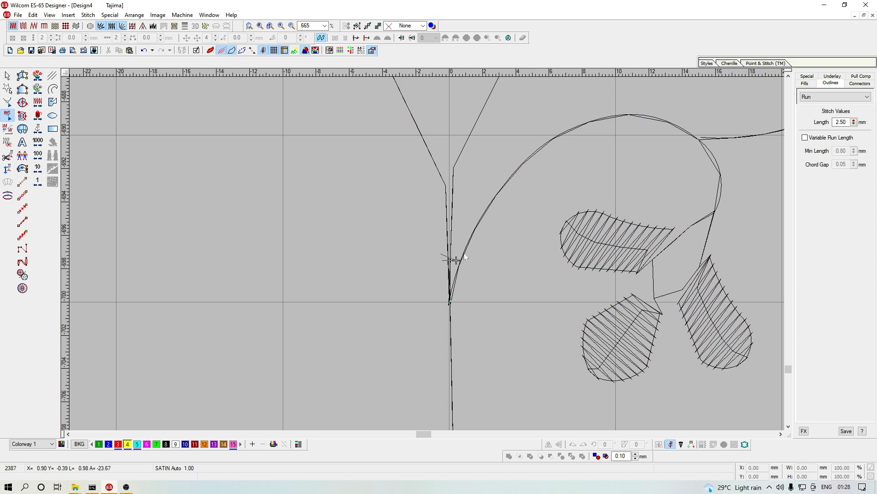
{"action": "left_click", "coordinate": [473, 229]}
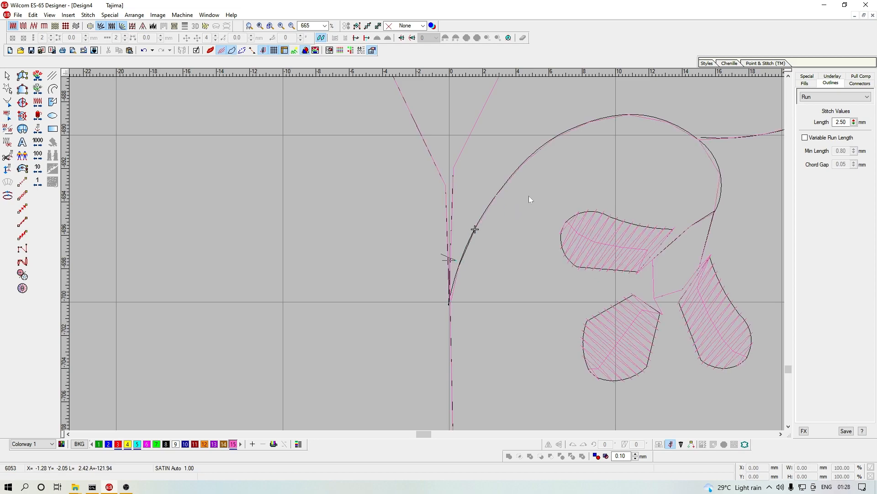
{"action": "key", "text": "Right"}
{"action": "key", "text": "Right"}
{"action": "key", "text": "ctrl+v"}
{"action": "scroll", "coordinate": [456, 220], "scroll_direction": "down", "scroll_amount": 2}
{"action": "scroll", "coordinate": [456, 218], "scroll_direction": "down", "scroll_amount": 2}
{"action": "scroll", "coordinate": [411, 198], "scroll_direction": "up", "scroll_amount": 1}
{"action": "scroll", "coordinate": [454, 208], "scroll_direction": "down", "scroll_amount": 1}
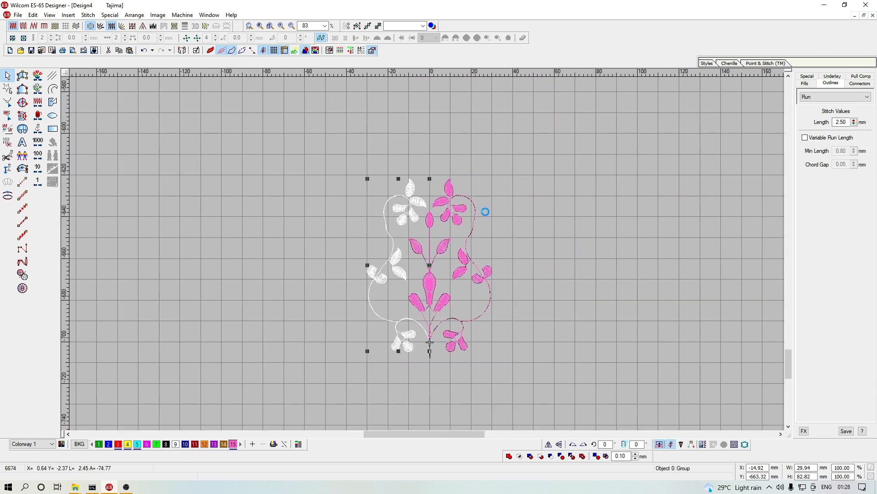
{"action": "left_click", "coordinate": [490, 200]}
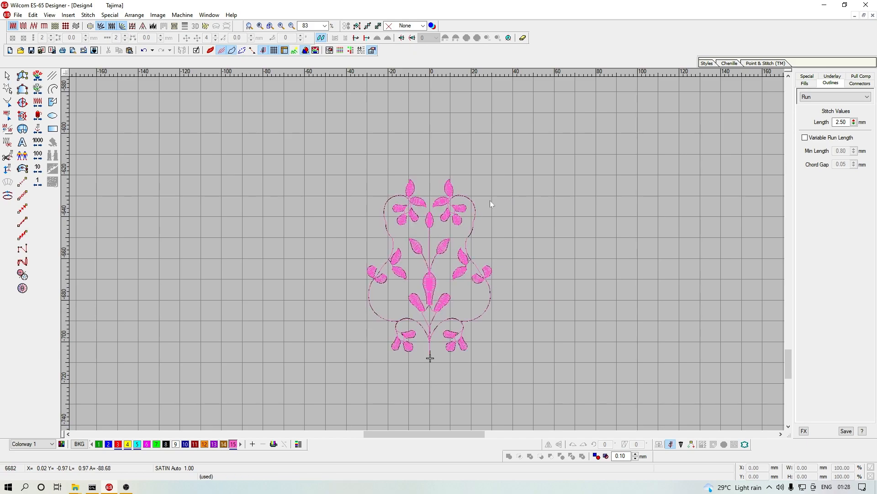
Step: Group all the pink objects of the central flower and both vines into one object
{"action": "key", "text": "o"}
{"action": "mouse_move", "coordinate": [280, 140]}
{"action": "left_mouse_down"}
{"action": "mouse_move", "coordinate": [523, 329]}
{"action": "mouse_move", "coordinate": [541, 390]}
{"action": "left_mouse_up"}
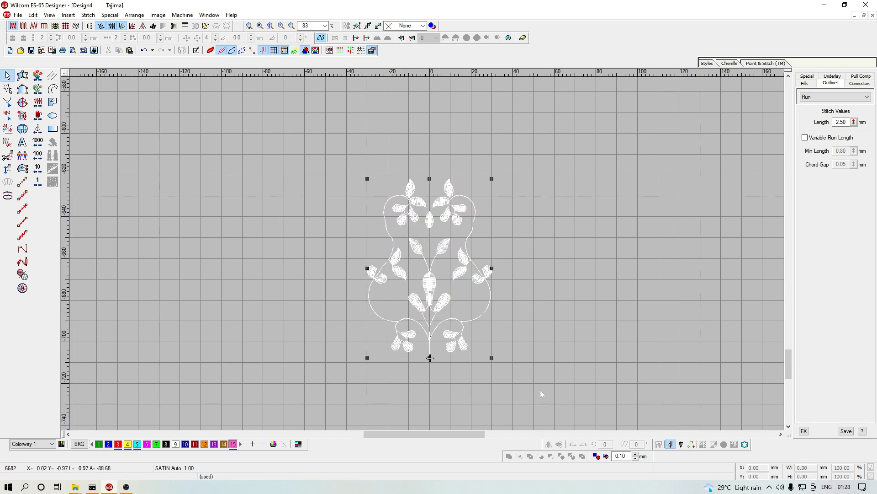
{"action": "key", "text": "ctrl+g"}
{"action": "key", "text": "Escape"}
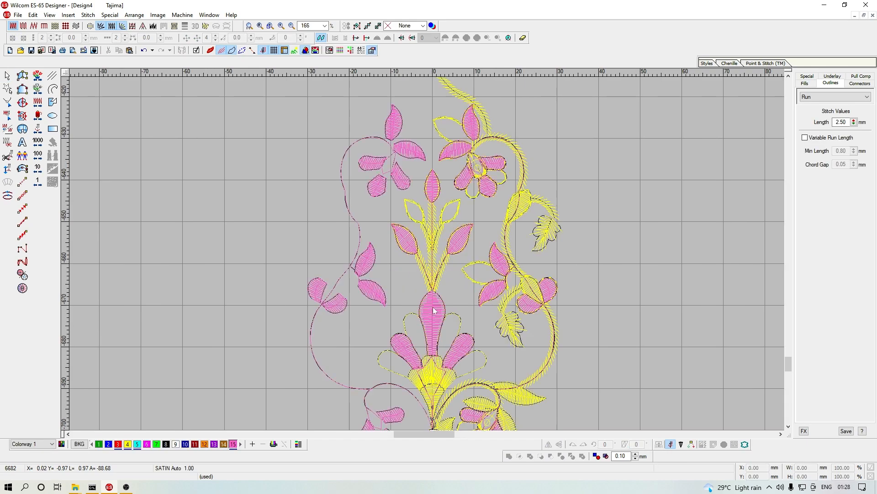
{"action": "left_click", "coordinate": [434, 311]}
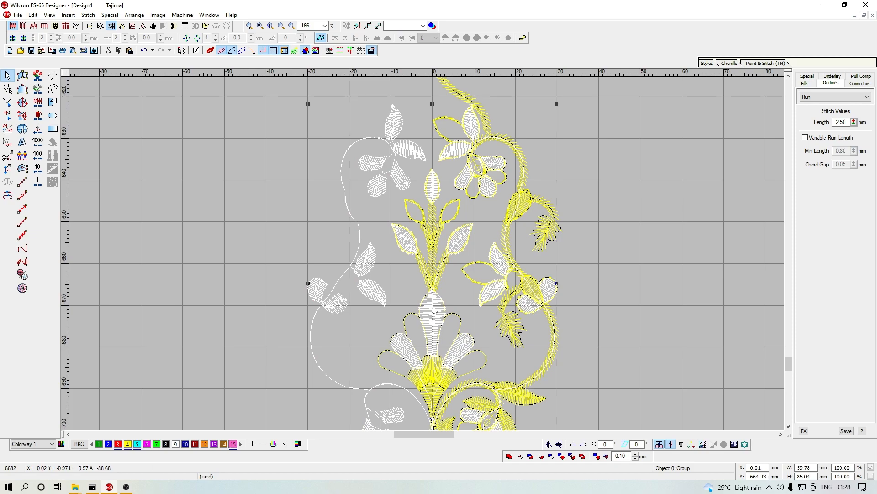
{"action": "key", "text": "Escape"}
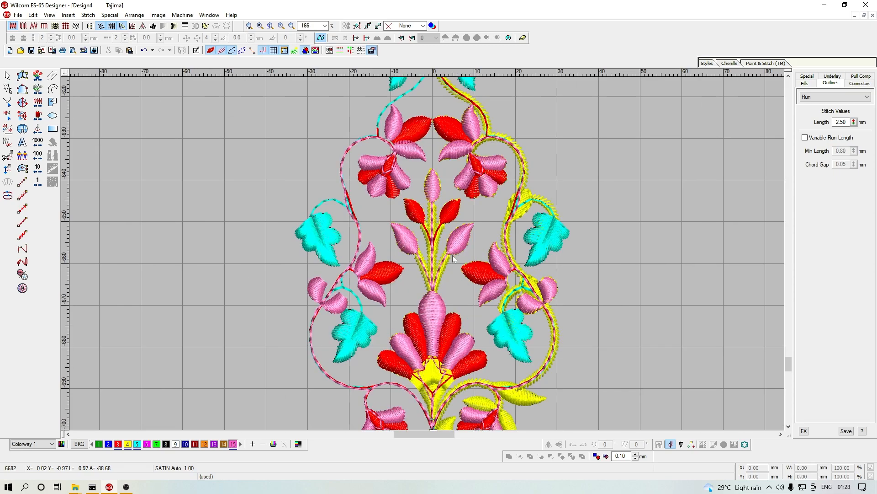
Step: Examine the rendered stitching of the flowers, leaves and stems along the full vine design
{"action": "scroll", "coordinate": [452, 255], "scroll_direction": "down", "scroll_amount": 1}
{"action": "scroll", "coordinate": [441, 249], "scroll_direction": "up", "scroll_amount": 1}
{"action": "scroll", "coordinate": [446, 295], "scroll_direction": "down", "scroll_amount": 1}
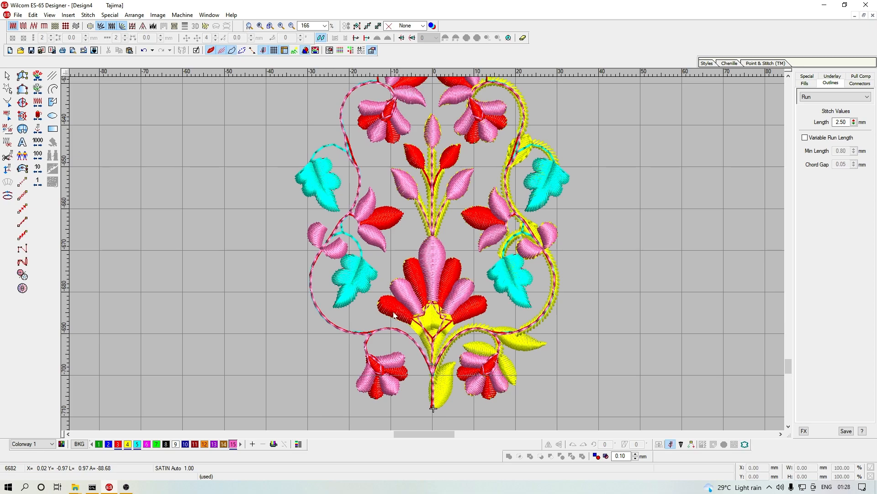
{"action": "scroll", "coordinate": [394, 314], "scroll_direction": "up", "scroll_amount": 4}
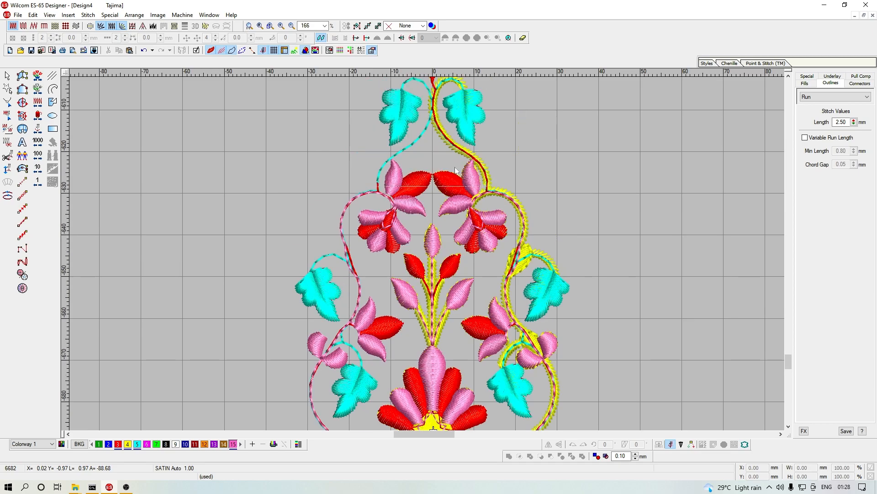
{"action": "scroll", "coordinate": [497, 274], "scroll_direction": "down", "scroll_amount": 3}
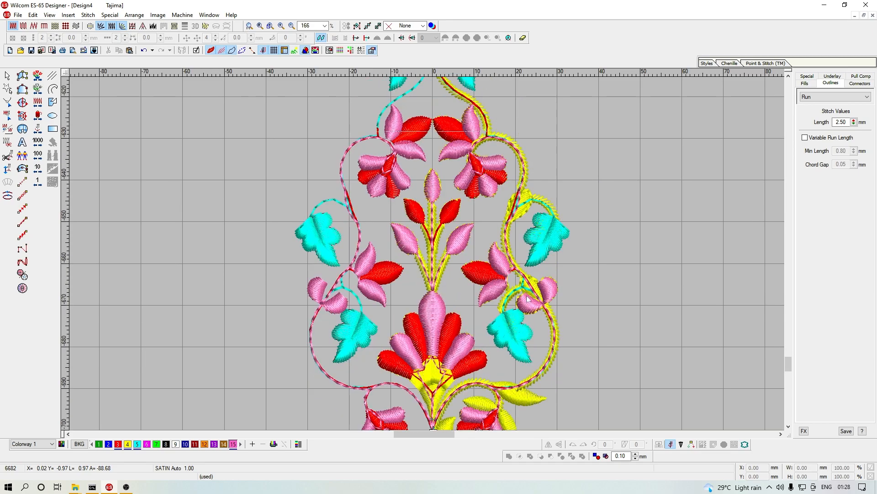
{"action": "key", "text": "b"}
{"action": "left_click_drag", "start_coordinate": [470, 190], "coordinate": [569, 296]}
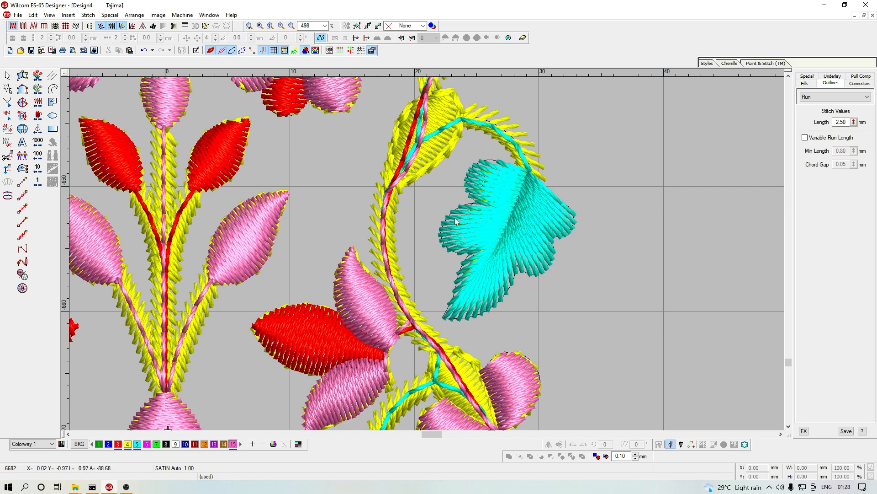
{"action": "scroll", "coordinate": [365, 180], "scroll_direction": "up", "scroll_amount": 1}
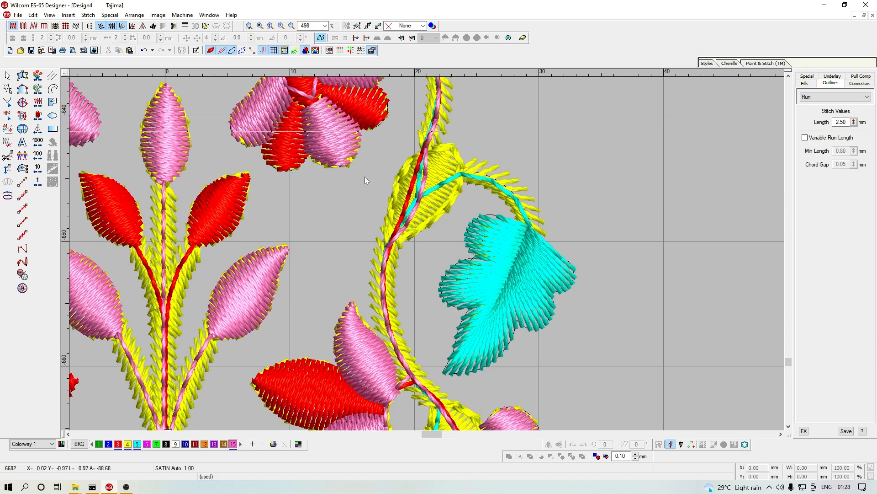
{"action": "key", "text": "shift+z"}
{"action": "key", "text": "shift+z"}
Step: Show only the yellow objects as plain stitches, without the realistic rendering, around the base of the central stem
{"action": "left_click", "coordinate": [424, 192]}
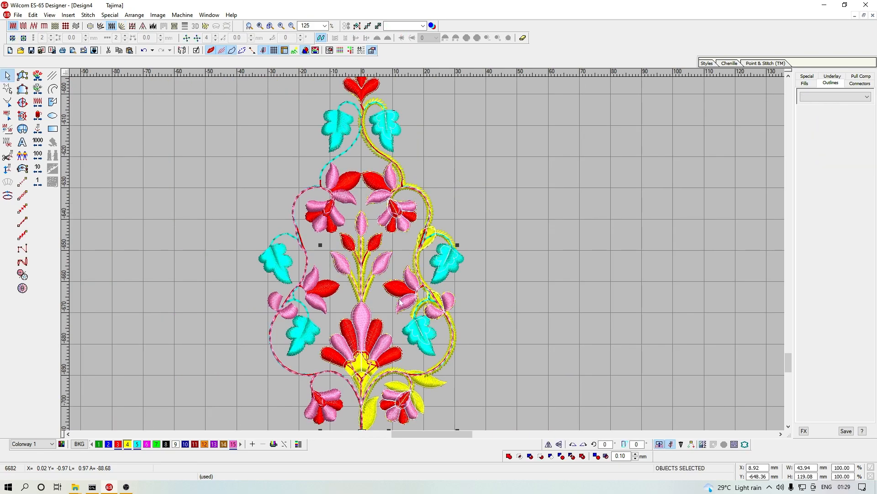
{"action": "key", "text": "shift+s"}
{"action": "key", "text": "Escape"}
{"action": "scroll", "coordinate": [413, 300], "scroll_direction": "down", "scroll_amount": 2}
{"action": "key", "text": "b"}
{"action": "left_click_drag", "start_coordinate": [347, 223], "coordinate": [424, 382]}
{"action": "key", "text": "t"}
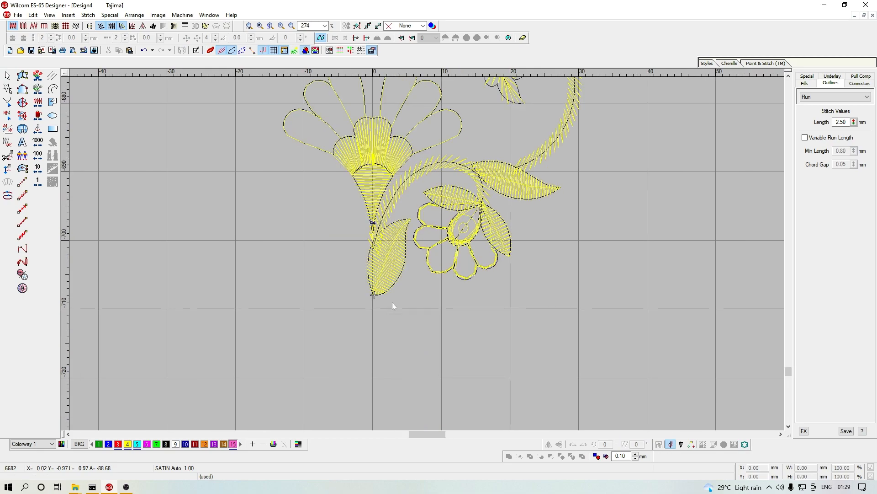
Step: Cut the yellow leaf at the central stem's base and paste it back in place at the end of the sequence
{"action": "key", "text": "z"}
{"action": "left_click", "coordinate": [356, 244]}
{"action": "key", "text": "h"}
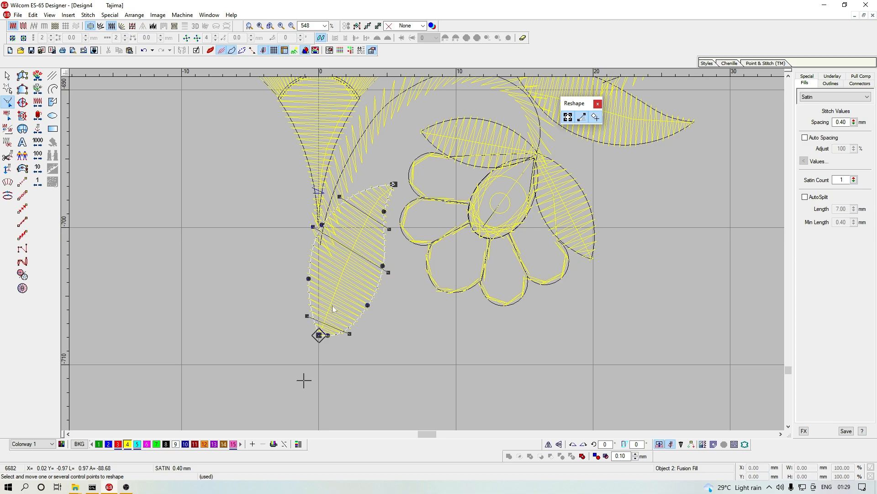
{"action": "key", "text": "Escape"}
{"action": "key", "text": "ctrl+x"}
{"action": "key", "text": "ctrl+v"}
{"action": "key", "text": "Escape"}
Step: Move the stitch position along the base leaf's underlay to the middle of its centre line
{"action": "key", "text": "ctrl+Left"}
{"action": "key", "text": "Left"}
{"action": "key", "text": "Right"}
{"action": "key", "text": "Right"}
{"action": "key", "text": "Right"}
{"action": "key", "text": "Right"}
{"action": "key", "text": "Right"}
{"action": "key", "text": "Right"}
{"action": "key", "text": "Right"}
{"action": "key", "text": "Right"}
{"action": "key", "text": "Right"}
{"action": "key", "text": "Left"}
{"action": "key", "text": "c"}
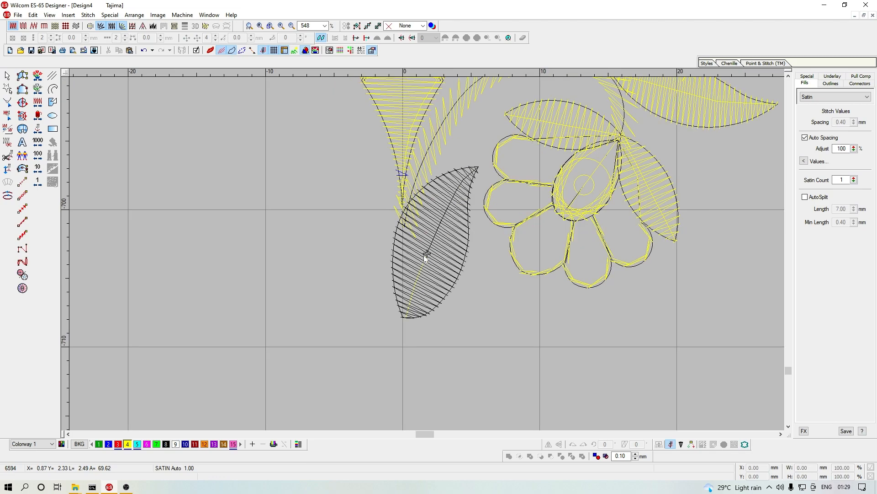
Step: Add a run stitch from the middle of the base leaf's centre line to the arched stem's lower end
{"action": "key", "text": "z"}
{"action": "key", "text": "space"}
{"action": "left_click", "coordinate": [427, 254]}
{"action": "left_click", "coordinate": [378, 197]}
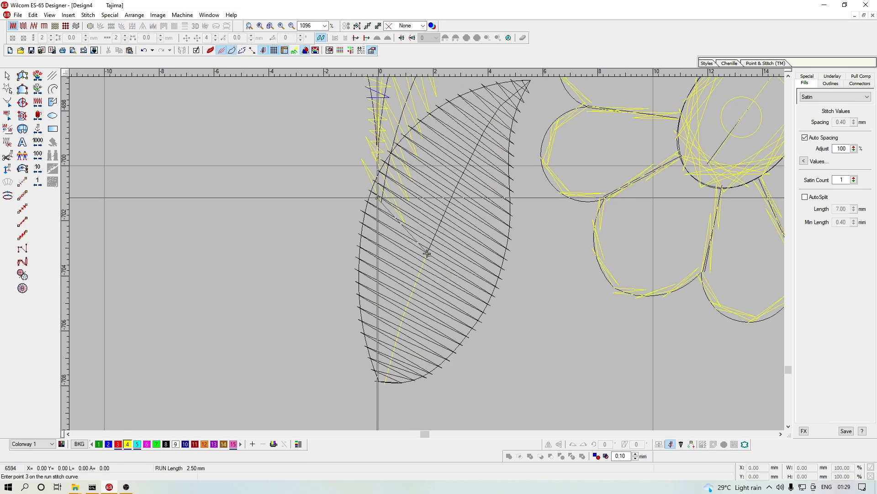
{"action": "key", "text": "Return"}
{"action": "key", "text": "Escape"}
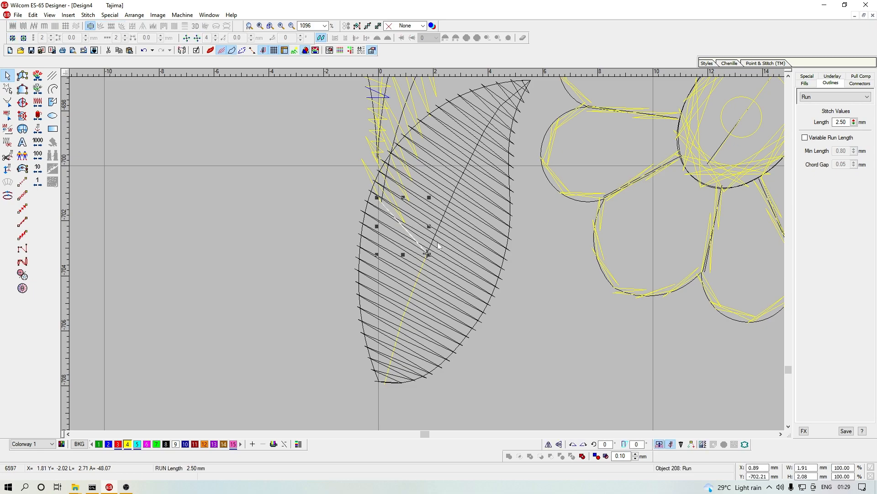
Step: Duplicate the arched stem stitch that starts at the base leaf and convert the copy to a 2.50 mm run stitch
{"action": "scroll", "coordinate": [438, 245], "scroll_direction": "up", "scroll_amount": 3}
{"action": "left_click", "coordinate": [422, 203]}
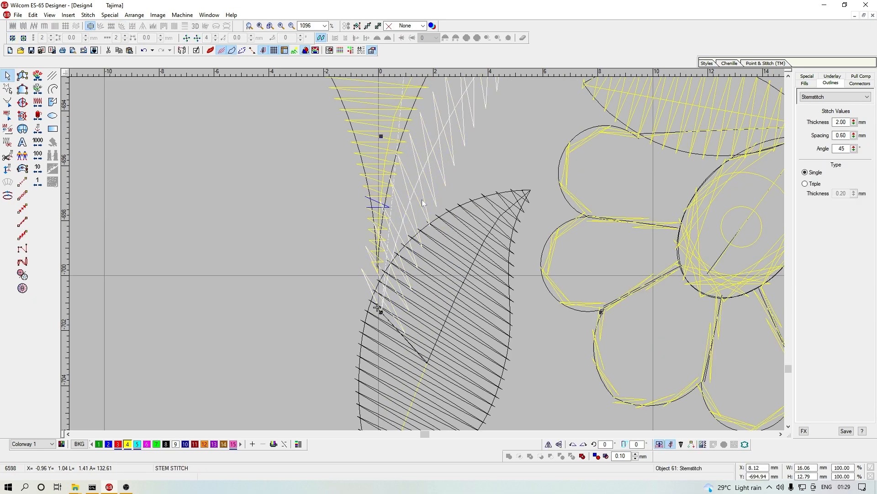
{"action": "scroll", "coordinate": [423, 201], "scroll_direction": "down", "scroll_amount": 3}
{"action": "scroll", "coordinate": [503, 235], "scroll_direction": "up", "scroll_amount": 2}
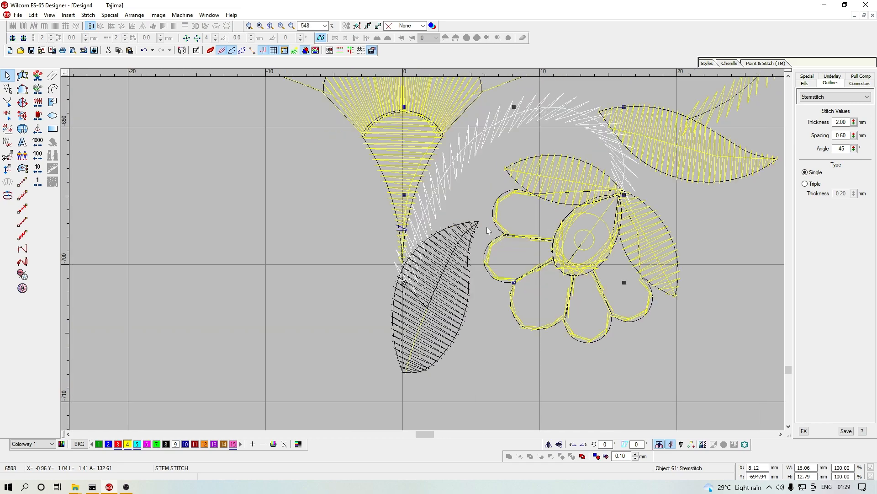
{"action": "scroll", "coordinate": [615, 189], "scroll_direction": "up", "scroll_amount": 2}
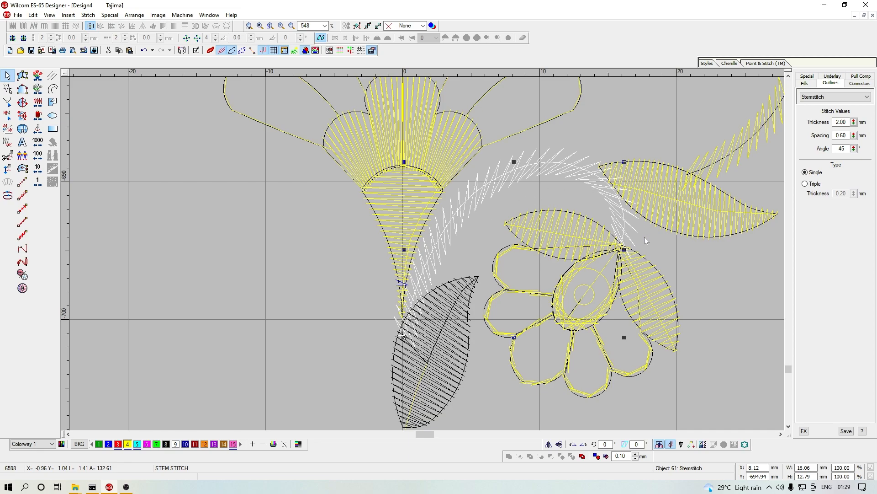
{"action": "scroll", "coordinate": [534, 222], "scroll_direction": "down", "scroll_amount": 2}
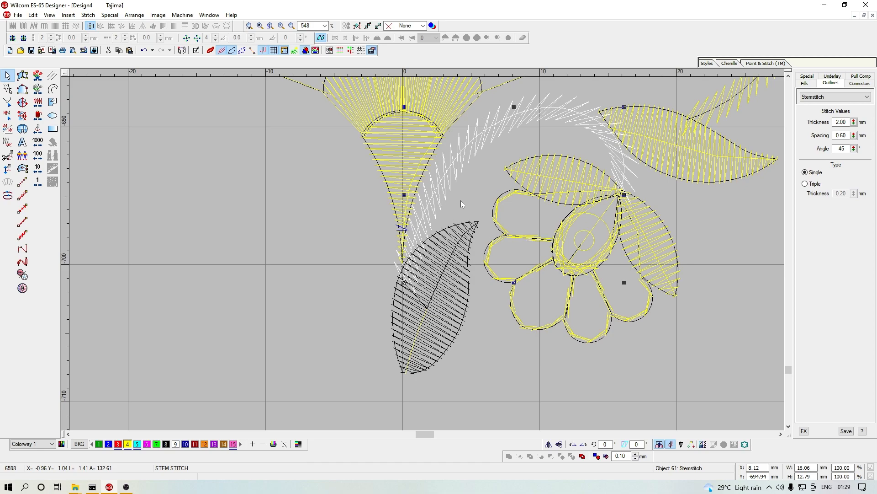
{"action": "key", "text": "ctrl+d"}
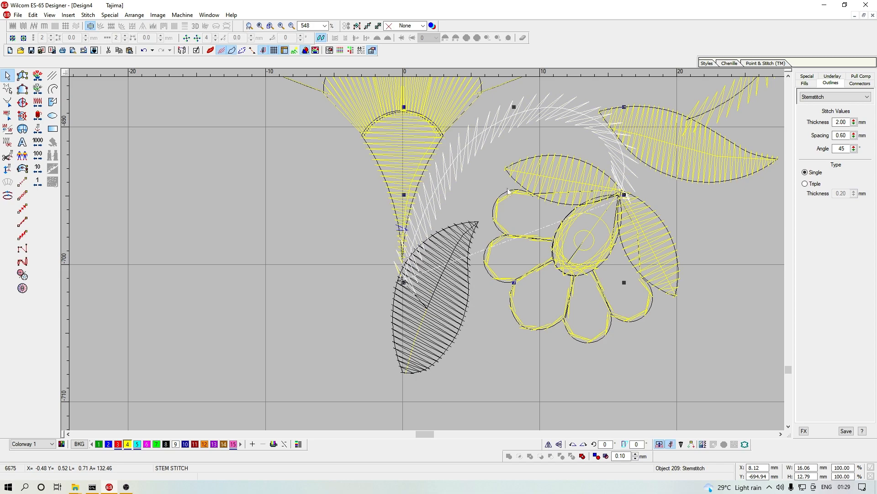
{"action": "left_click", "coordinate": [22, 182]}
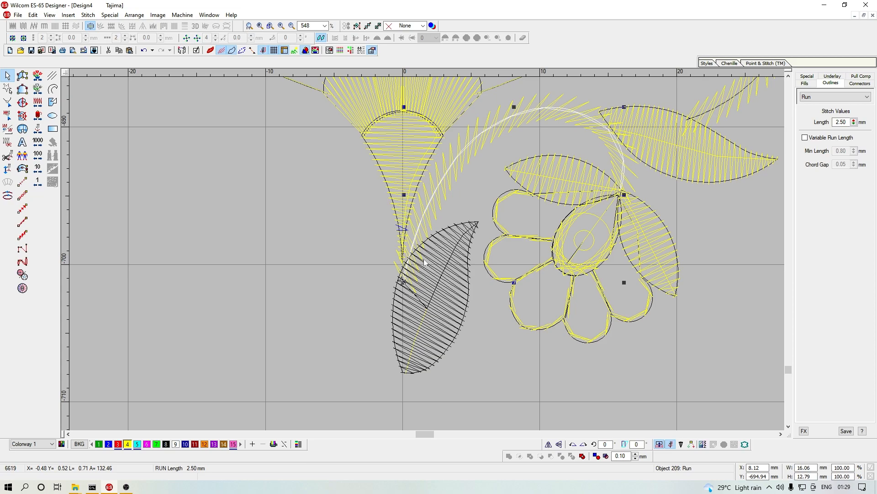
{"action": "key", "text": "h"}
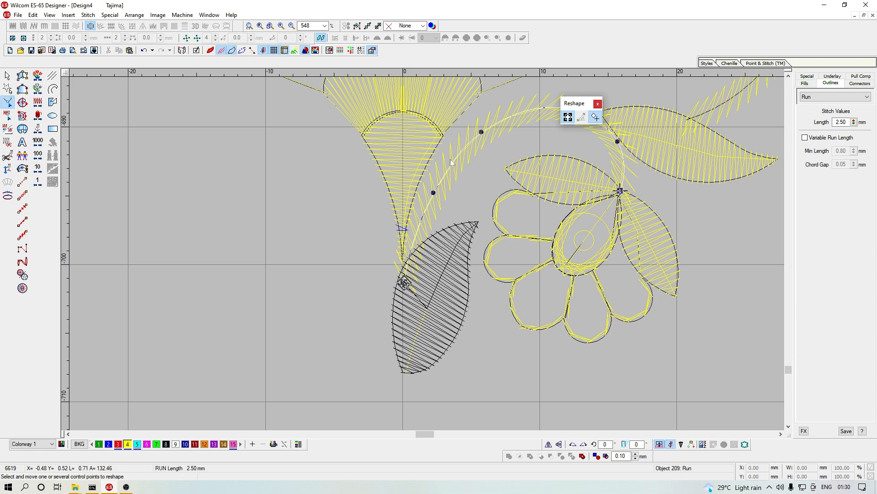
{"action": "key", "text": "Escape"}
Step: Cut the arched stem's stem-stitch object and paste it back in place after its run-stitch copy, checking its start and end points
{"action": "left_click", "coordinate": [493, 142]}
{"action": "key", "text": "ctrl+x"}
{"action": "key", "text": "ctrl+v"}
{"action": "key", "text": "ctrl+v"}
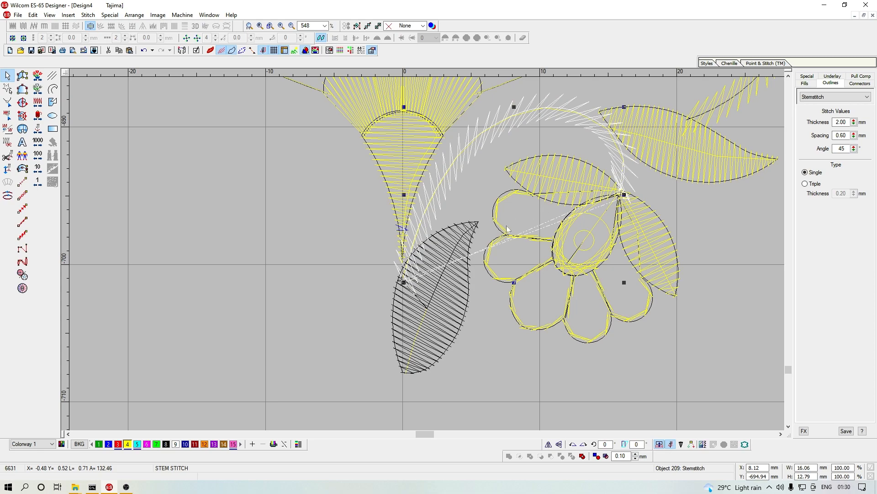
{"action": "key", "text": "h"}
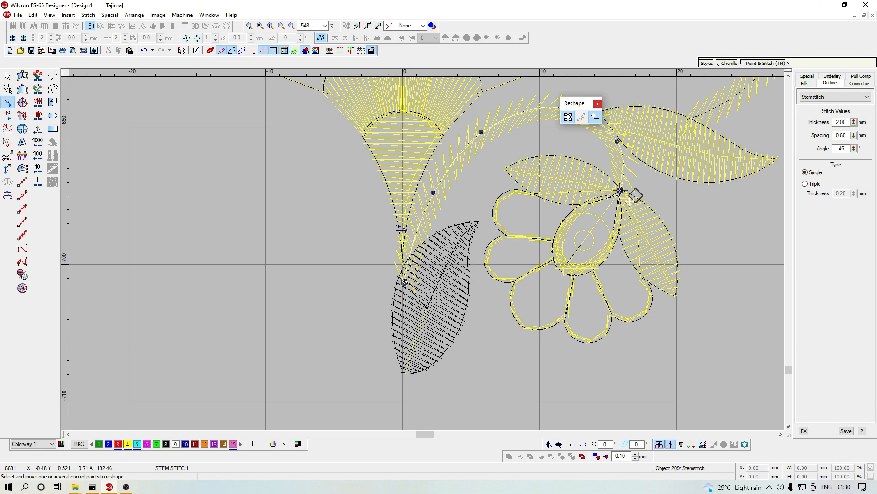
{"action": "key", "text": "Escape"}
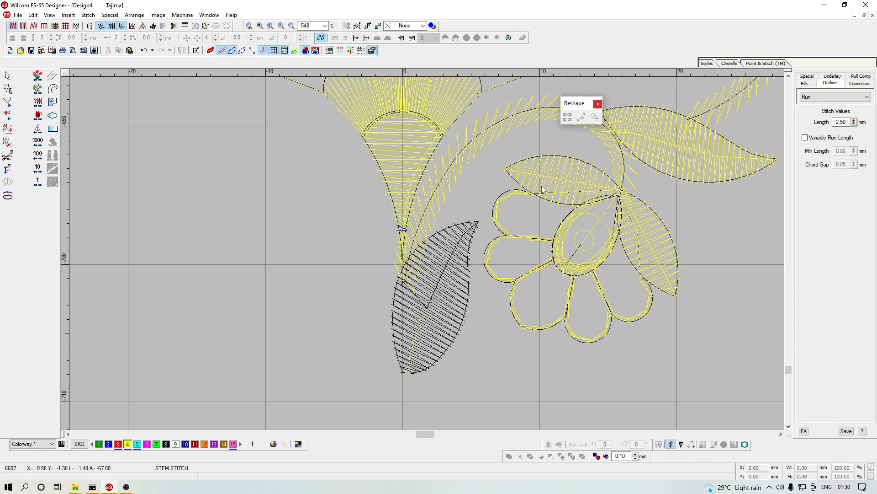
Step: Move the stitch position along the arched stem to the point where the adjoining yellow leaf meets it
{"action": "key", "text": "shift+Tab"}
{"action": "key", "text": "Right"}
{"action": "key", "text": "Right"}
{"action": "key", "text": "Right"}
{"action": "key", "text": "Right"}
{"action": "key", "text": "Right"}
{"action": "key", "text": "Right"}
{"action": "key", "text": "Right"}
{"action": "key", "text": "Right"}
{"action": "key", "text": "Right"}
{"action": "key", "text": "Right"}
{"action": "key", "text": "Right"}
{"action": "key", "text": "Right"}
{"action": "key", "text": "Right"}
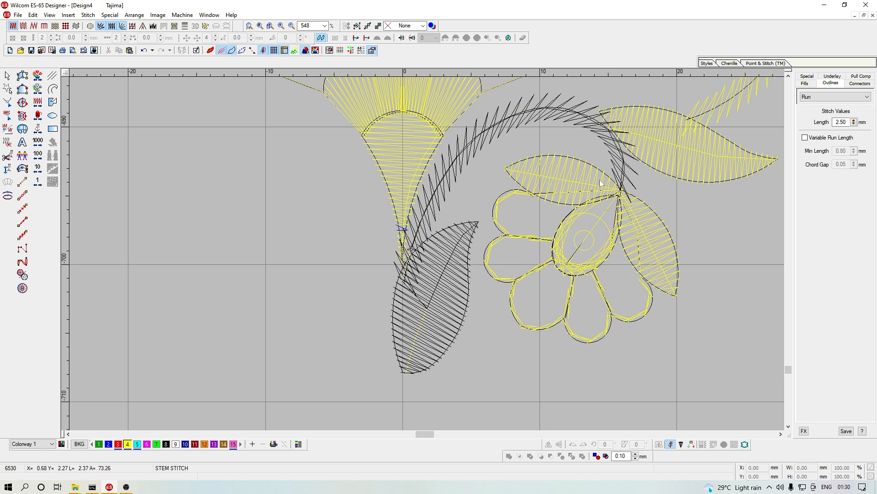
{"action": "key", "text": "Right"}
{"action": "key", "text": "Right"}
{"action": "key", "text": "Right"}
{"action": "key", "text": "Right"}
{"action": "key", "text": "Right"}
{"action": "key", "text": "Right"}
{"action": "key", "text": "Right"}
{"action": "key", "text": "Right"}
{"action": "key", "text": "Right"}
{"action": "key", "text": "Right"}
{"action": "key", "text": "Right"}
{"action": "key", "text": "Right"}
{"action": "key", "text": "Right"}
{"action": "key", "text": "Right"}
{"action": "key", "text": "Right"}
{"action": "key", "text": "Right"}
{"action": "key", "text": "Right"}
{"action": "key", "text": "Right"}
{"action": "key", "text": "Right"}
{"action": "key", "text": "Right"}
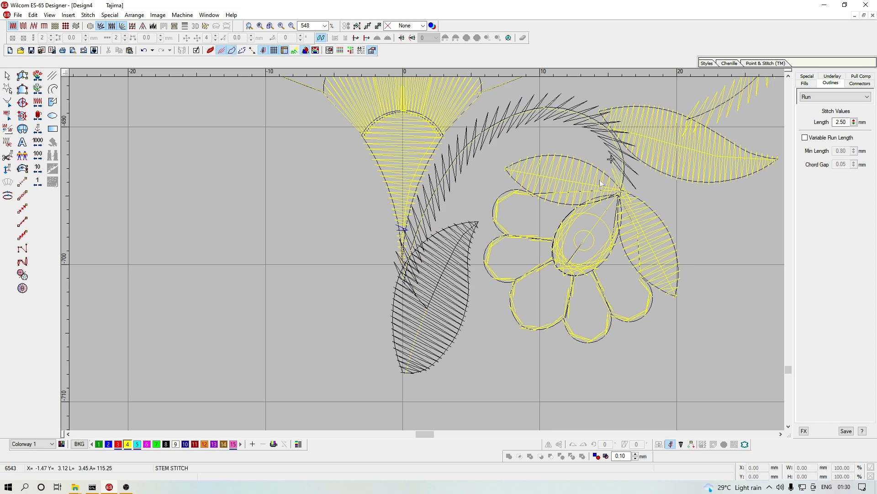
{"action": "key", "text": "Left"}
{"action": "key", "text": "Left"}
{"action": "key", "text": "Left"}
{"action": "key", "text": "Left"}
{"action": "key", "text": "Left"}
{"action": "key", "text": "Left"}
{"action": "key", "text": "Left"}
{"action": "key", "text": "Left"}
{"action": "key", "text": "Left"}
{"action": "key", "text": "Left"}
{"action": "key", "text": "Left"}
{"action": "key", "text": "Left"}
{"action": "key", "text": "Left"}
{"action": "key", "text": "Left"}
{"action": "key", "text": "Left"}
{"action": "key", "text": "Left"}
{"action": "key", "text": "Left"}
{"action": "key", "text": "Left"}
{"action": "key", "text": "Left"}
{"action": "key", "text": "Left"}
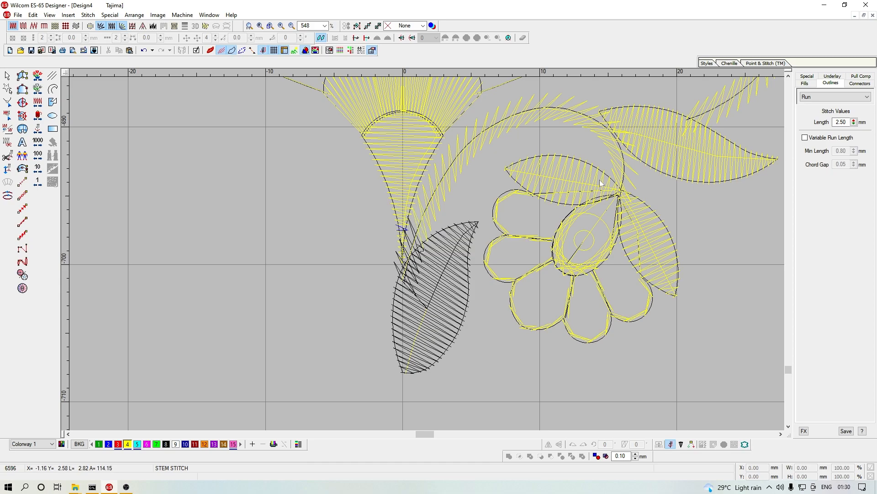
{"action": "key", "text": "Right"}
{"action": "key", "text": "Right"}
{"action": "key", "text": "Right"}
{"action": "key", "text": "Right"}
{"action": "key", "text": "Right"}
{"action": "key", "text": "Right"}
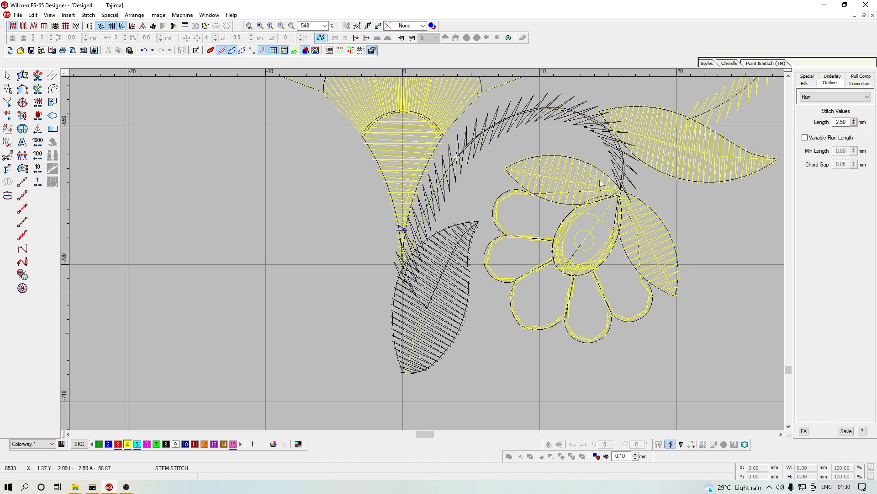
{"action": "key", "text": "Right"}
Step: Check the shape of the leaf adjoining the arched stem and reinsert it in the sequence at the current stitch position
{"action": "key", "text": "c"}
{"action": "key", "text": "shift+z"}
{"action": "key", "text": "z"}
{"action": "key", "text": "z"}
{"action": "scroll", "coordinate": [512, 245], "scroll_direction": "down", "scroll_amount": 1}
{"action": "left_click", "coordinate": [517, 166]}
{"action": "scroll", "coordinate": [519, 167], "scroll_direction": "up", "scroll_amount": 2}
{"action": "key", "text": "h"}
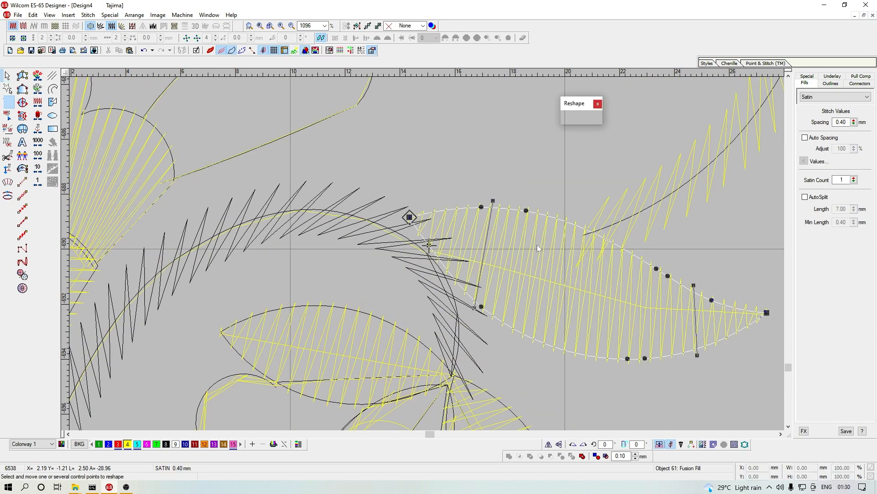
{"action": "left_click_drag", "start_coordinate": [431, 245], "coordinate": [383, 211]}
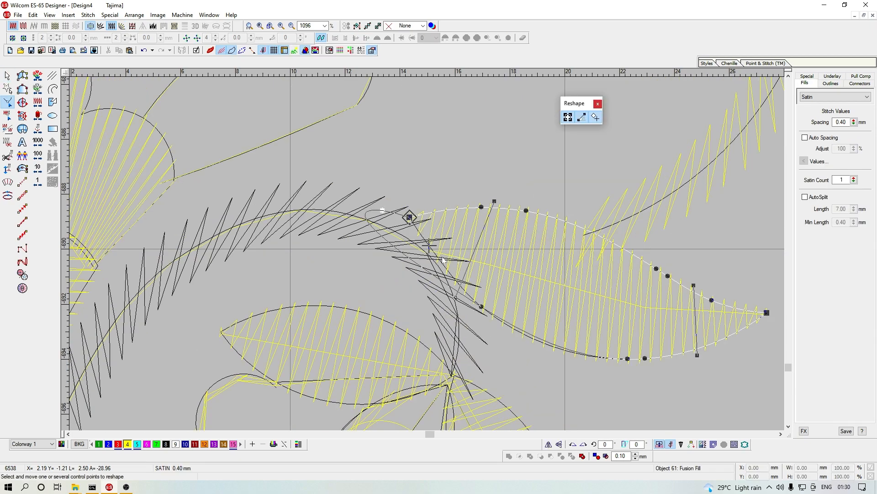
{"action": "key", "text": "Return"}
{"action": "key", "text": "Escape"}
{"action": "key", "text": "Delete"}
{"action": "key", "text": "ctrl+z"}
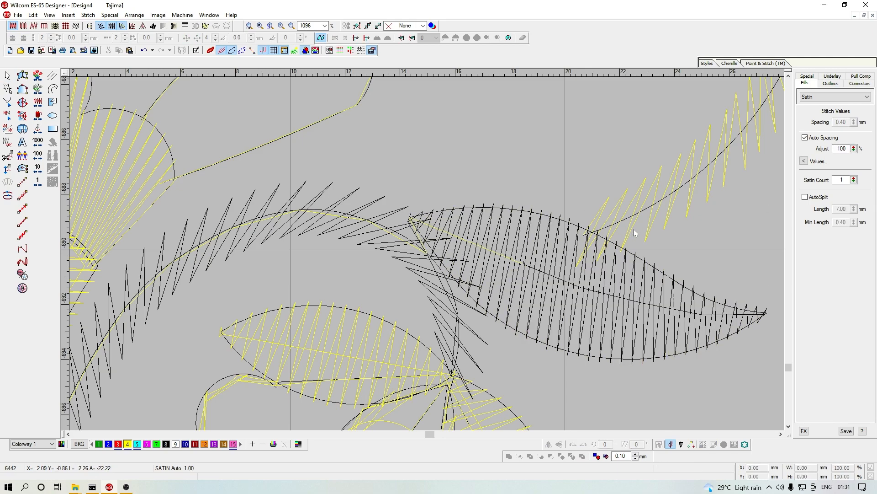
Step: Move the stitch position through the adjoining leaf to the point where the long curved stem begins
{"action": "key", "text": "Right"}
{"action": "key", "text": "Right"}
{"action": "key", "text": "Right"}
{"action": "key", "text": "Right"}
{"action": "key", "text": "Right"}
{"action": "key", "text": "Right"}
{"action": "key", "text": "Right"}
{"action": "key", "text": "Right"}
{"action": "key", "text": "Right"}
{"action": "key", "text": "Right"}
{"action": "key", "text": "Right"}
{"action": "key", "text": "Right"}
{"action": "key", "text": "Right"}
{"action": "key", "text": "Right"}
{"action": "key", "text": "Right"}
{"action": "key", "text": "Right"}
{"action": "key", "text": "Right"}
{"action": "key", "text": "Right"}
{"action": "key", "text": "Right"}
{"action": "key", "text": "Right"}
{"action": "key", "text": "Right"}
{"action": "key", "text": "shift+z"}
{"action": "key", "text": "shift+z"}
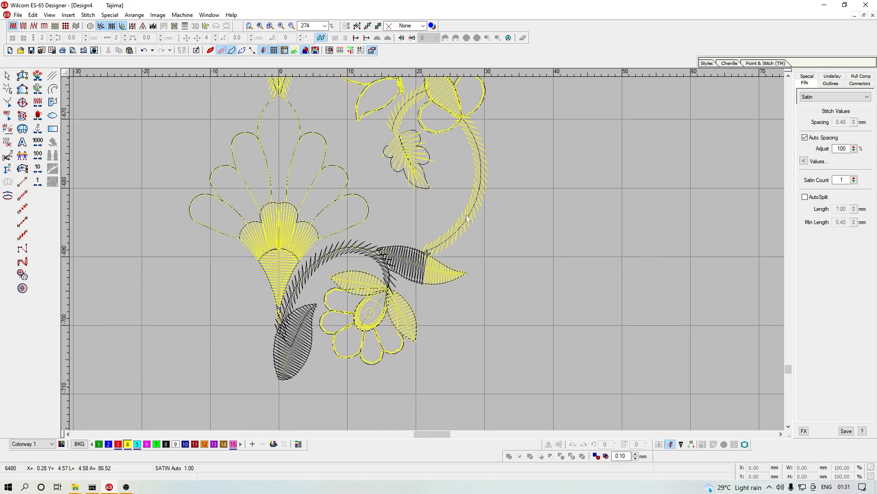
Step: Resequence the long curved stem rising from the leaf to follow the current stitch position
{"action": "left_click", "coordinate": [466, 214]}
{"action": "key", "text": "ctrl+x"}
{"action": "left_click", "coordinate": [480, 203]}
{"action": "left_click", "coordinate": [480, 203]}
{"action": "key", "text": "ctrl+x"}
{"action": "key", "text": "h"}
{"action": "scroll", "coordinate": [528, 284], "scroll_direction": "up", "scroll_amount": 3}
{"action": "key", "text": "Escape"}
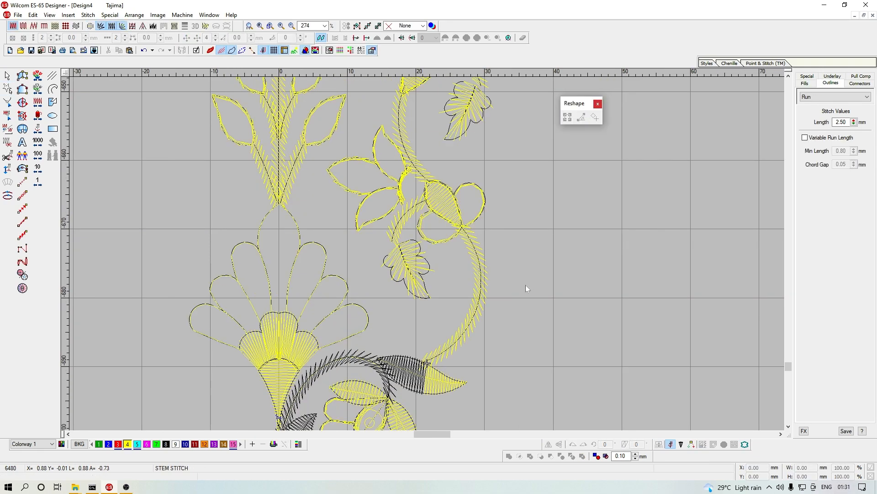
{"action": "key", "text": "Escape"}
Step: Resequence the satin-filled bud at the long curved stem's upper end, together with its backstitch outline, directly after the stem
{"action": "key", "text": "ctrl+Left"}
{"action": "key", "text": "z"}
{"action": "left_click", "coordinate": [461, 159]}
{"action": "key", "text": "z"}
{"action": "scroll", "coordinate": [536, 194], "scroll_direction": "up", "scroll_amount": 3}
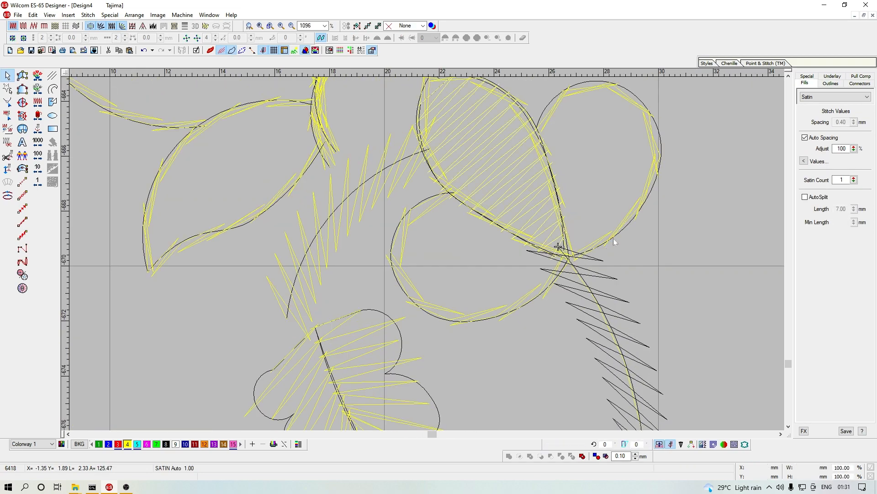
{"action": "left_click", "coordinate": [613, 240]}
{"action": "left_click", "coordinate": [506, 176]}
{"action": "key", "text": "h"}
{"action": "left_click", "coordinate": [421, 103]}
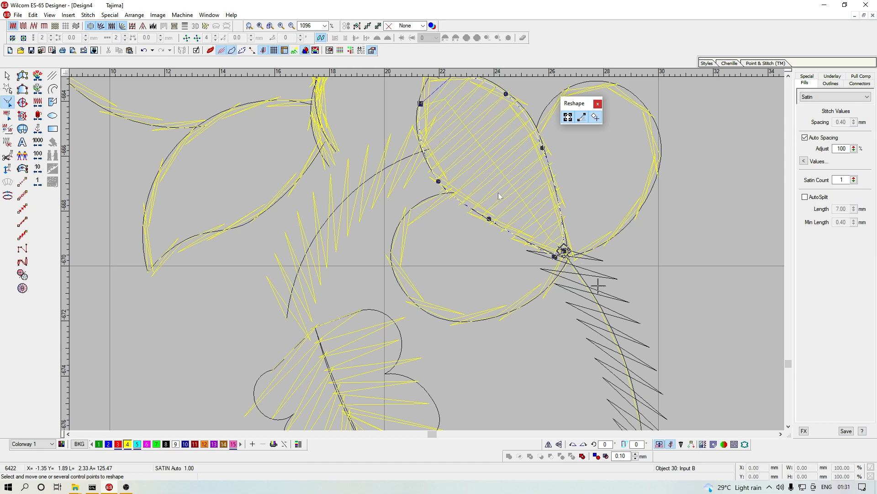
{"action": "key", "text": "t"}
{"action": "key", "text": "t"}
{"action": "key", "text": "Escape"}
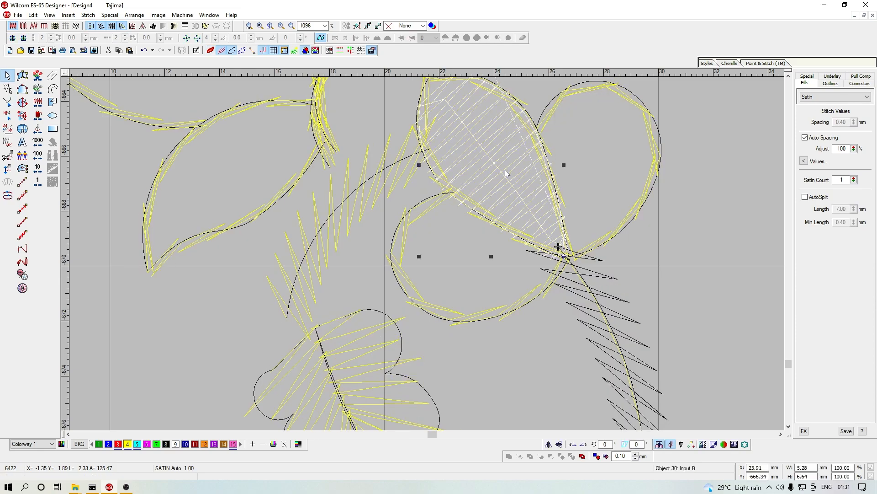
{"action": "key", "text": "ctrl+x"}
{"action": "key", "text": "ctrl+v"}
{"action": "left_click", "coordinate": [529, 106]}
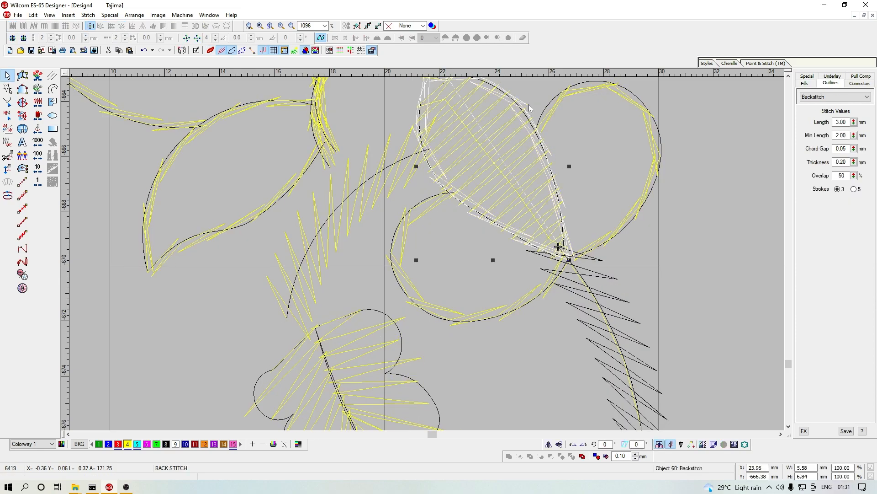
{"action": "scroll", "coordinate": [529, 106], "scroll_direction": "up", "scroll_amount": 3}
{"action": "left_click", "coordinate": [663, 221]}
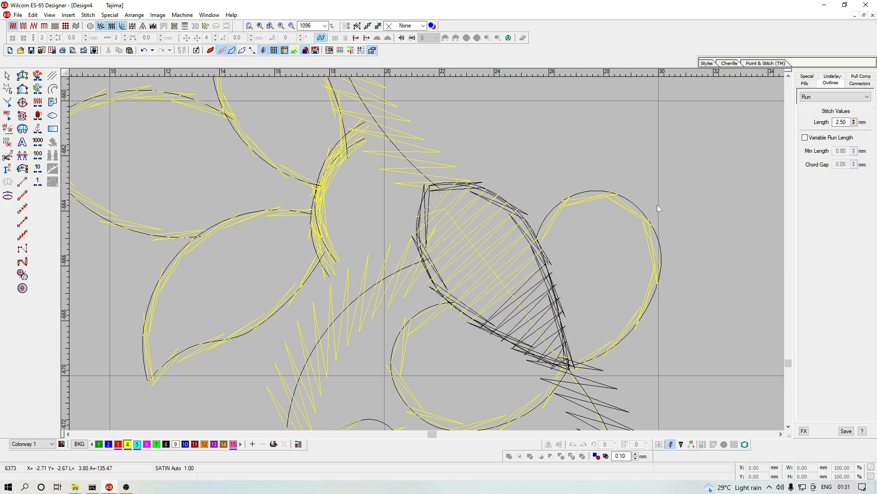
{"action": "left_click_drag", "start_coordinate": [612, 198], "coordinate": [598, 212]}
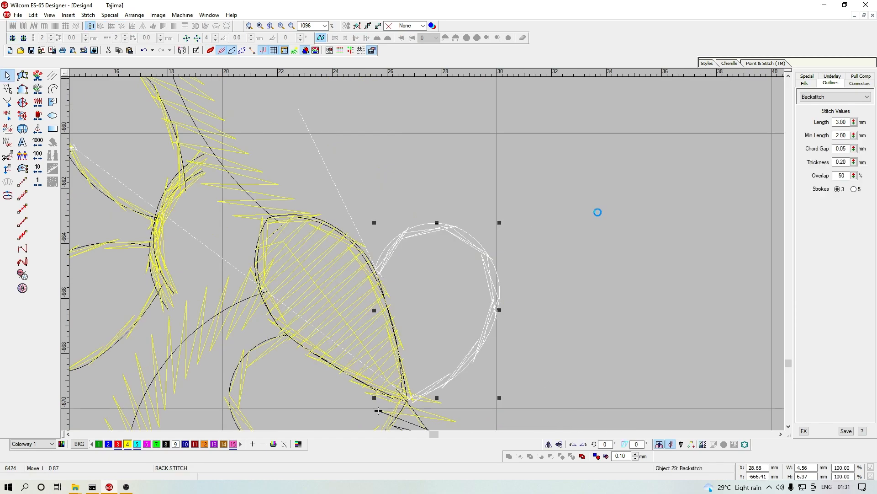
{"action": "key", "text": "ctrl+z"}
Step: Move the stitch position to the end of the bud's satin fill, near its lower tip
{"action": "scroll", "coordinate": [430, 286], "scroll_direction": "down", "scroll_amount": 1}
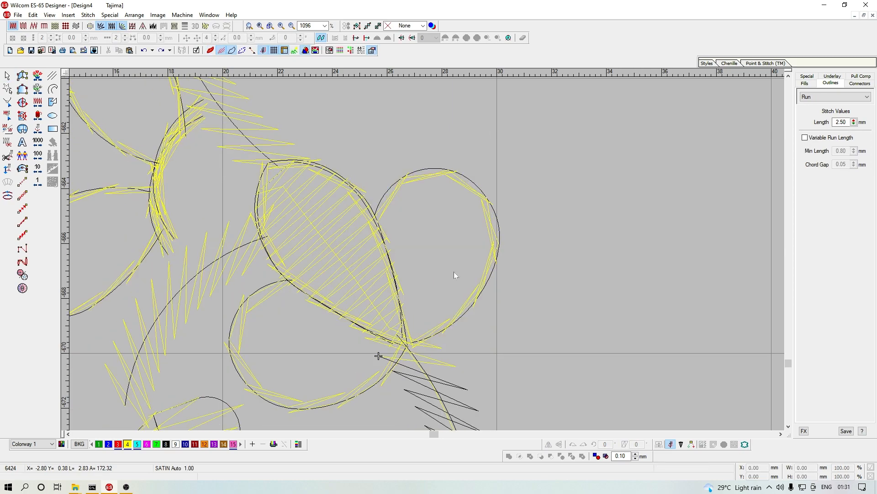
{"action": "key", "text": "ctrl+Left"}
{"action": "key", "text": "ctrl+Left"}
{"action": "key", "text": "shift+z"}
{"action": "key", "text": "z"}
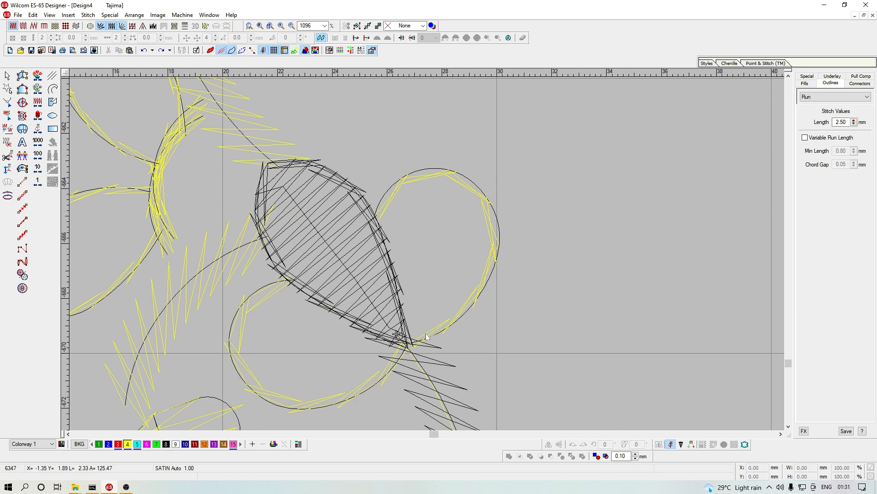
Step: Check the start and end points of the round petal's backstitch outline beside the bud and reinsert it after the bud's fill
{"action": "left_click", "coordinate": [447, 331]}
{"action": "key", "text": "h"}
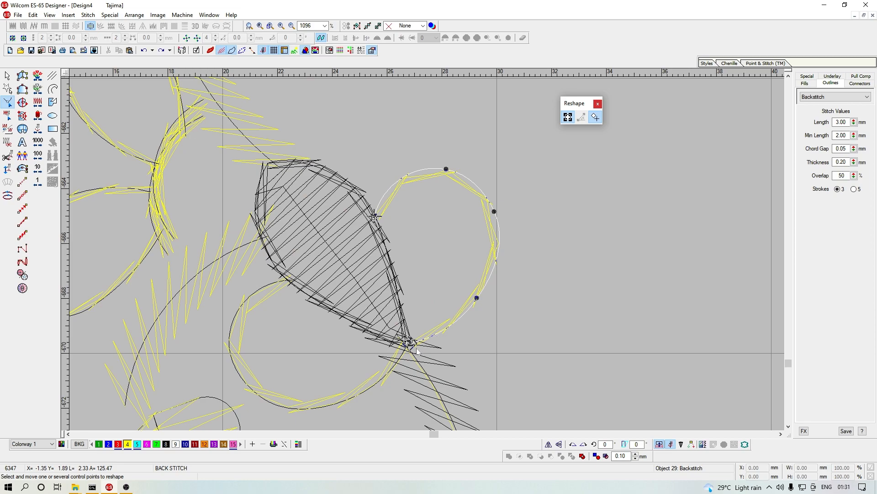
{"action": "key", "text": "Escape"}
{"action": "key", "text": "Delete"}
{"action": "key", "text": "ctrl+z"}
{"action": "key", "text": "z"}
{"action": "key", "text": "Escape"}
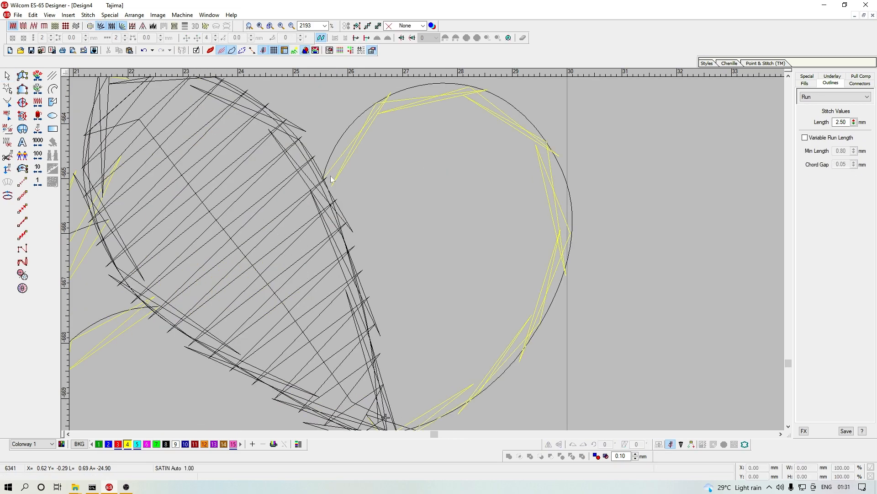
Step: Move the stitch position along the first round petal's backstitch outline to its end at the bud's edge
{"action": "key", "text": "e"}
{"action": "left_click", "coordinate": [530, 318]}
{"action": "key", "text": "shift+z"}
{"action": "key", "text": "Right"}
{"action": "key", "text": "Right"}
{"action": "key", "text": "Right"}
{"action": "key", "text": "Right"}
{"action": "key", "text": "Right"}
{"action": "key", "text": "Right"}
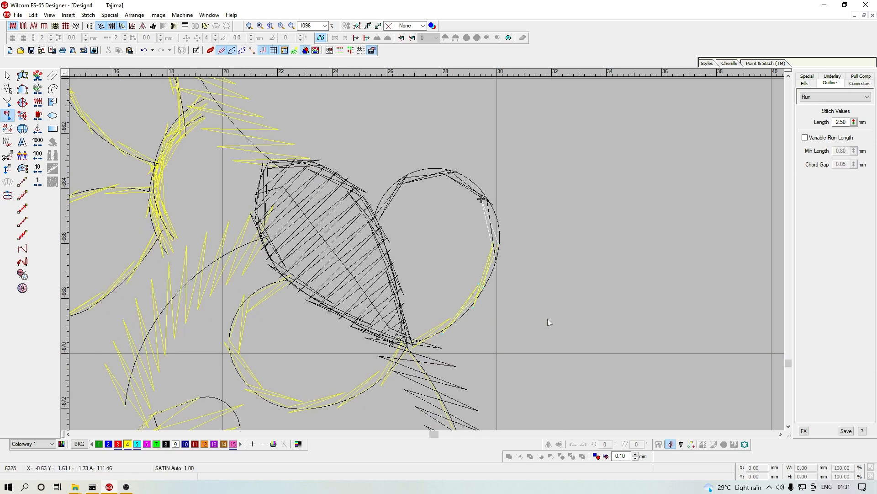
{"action": "key", "text": "Right"}
{"action": "key", "text": "Right"}
{"action": "key", "text": "Right"}
{"action": "key", "text": "Right"}
{"action": "key", "text": "Right"}
{"action": "key", "text": "Right"}
{"action": "key", "text": "Right"}
{"action": "key", "text": "Right"}
{"action": "key", "text": "Right"}
{"action": "key", "text": "Right"}
{"action": "key", "text": "Right"}
{"action": "key", "text": "z"}
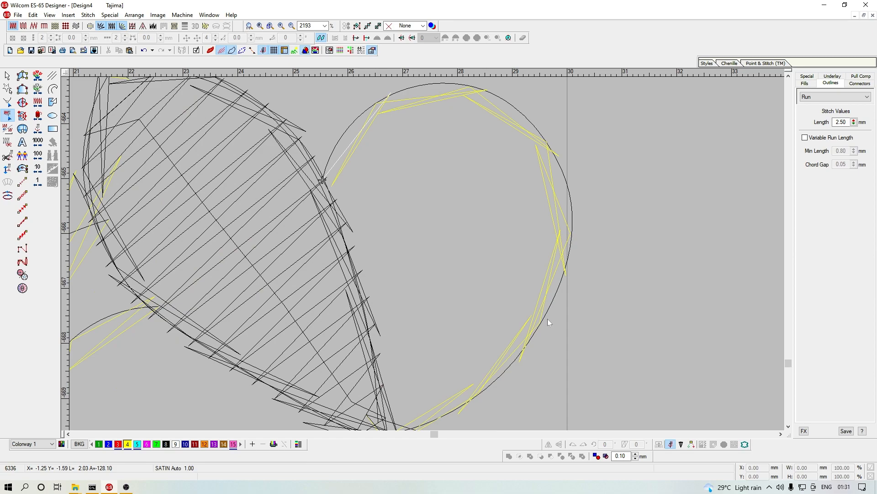
{"action": "key", "text": "shift+z"}
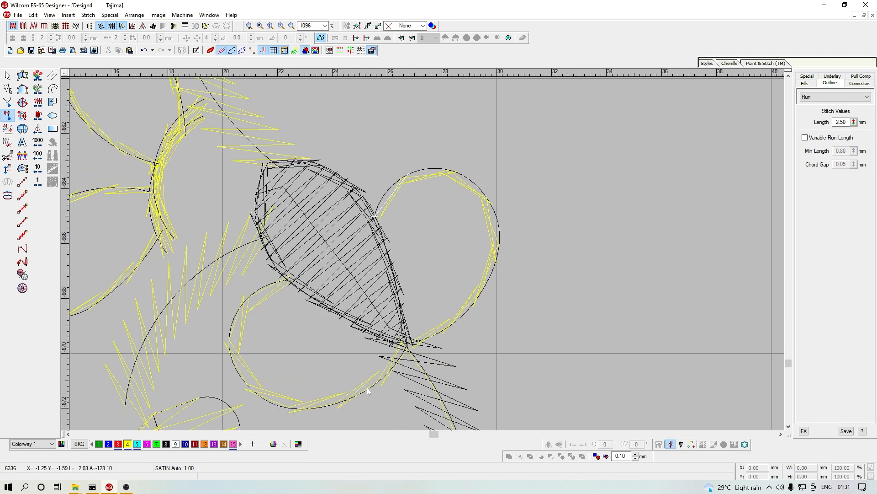
Step: Digitize a 2.50 mm run stitch from the first petal's end across the bud to the second round petal's start
{"action": "key", "text": "o"}
{"action": "left_click", "coordinate": [383, 379]}
{"action": "key", "text": "Escape"}
{"action": "key", "text": "Escape"}
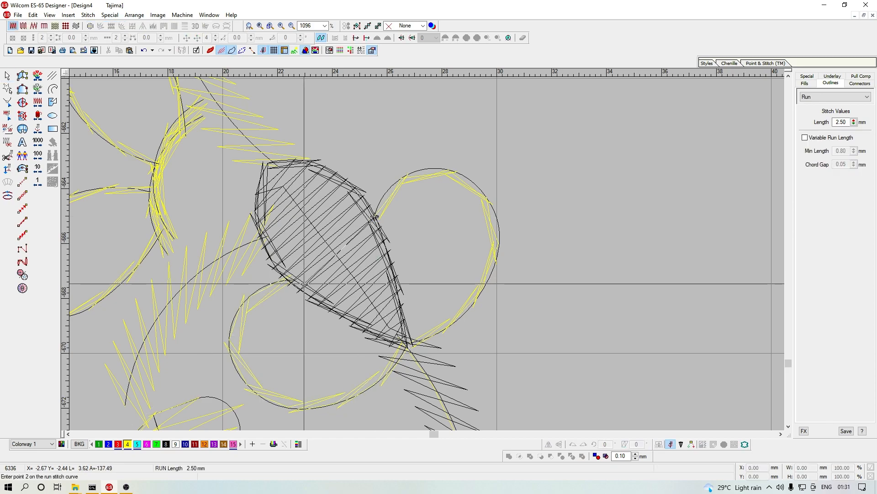
{"action": "key", "text": "Escape"}
Step: Resequence the second round petal's backstitch outline after the connecting run and check its start and end points
{"action": "left_click", "coordinate": [272, 293]}
{"action": "key", "text": "h"}
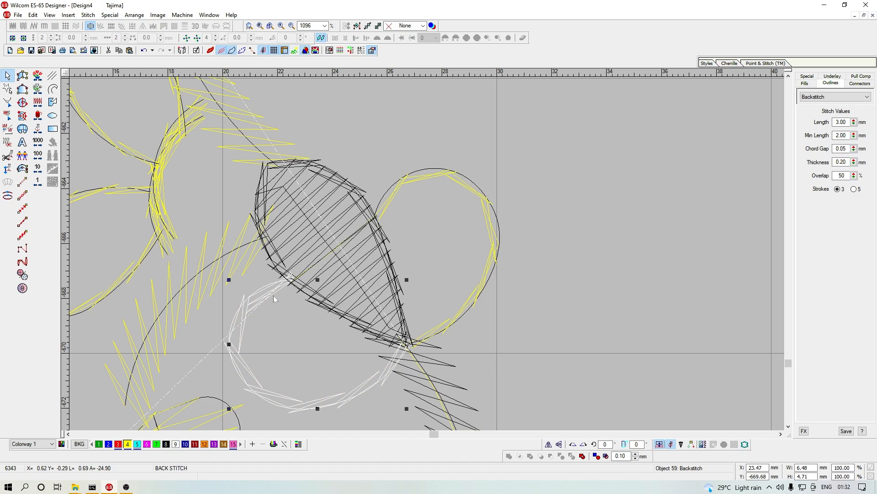
{"action": "mouse_move", "coordinate": [292, 279]}
{"action": "left_mouse_down"}
{"action": "mouse_move", "coordinate": [345, 320]}
{"action": "mouse_move", "coordinate": [450, 350]}
{"action": "left_mouse_up"}
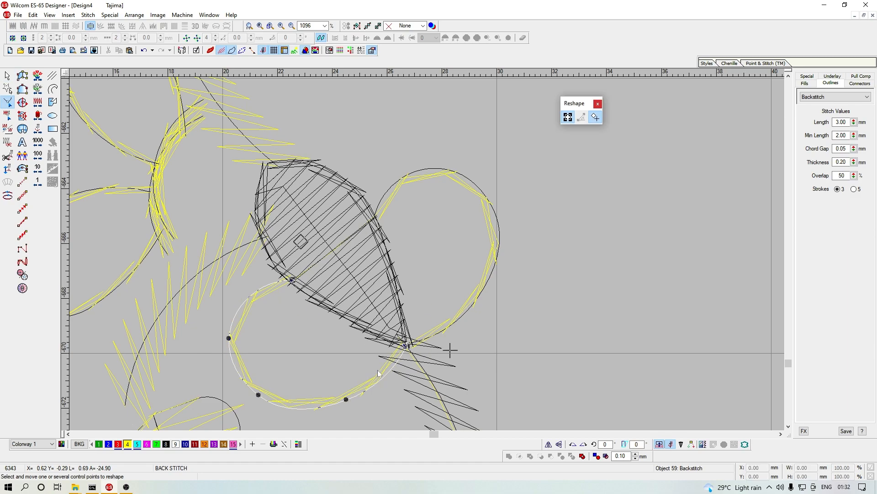
{"action": "key", "text": "Escape"}
{"action": "key", "text": "Escape"}
Step: Step through the objects following the petals and examine how both petals join the bud
{"action": "key", "text": "ctrl+Right"}
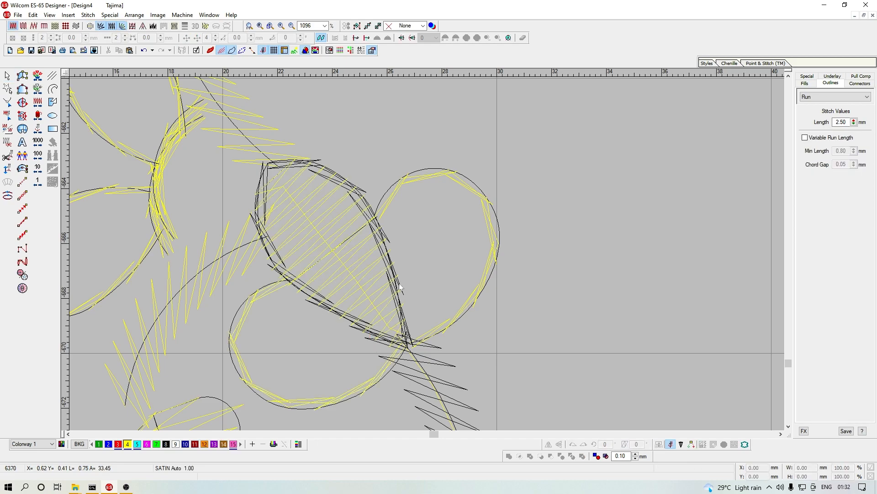
{"action": "key", "text": "ctrl+Right"}
{"action": "key", "text": "ctrl+Right"}
{"action": "key", "text": "shift+z"}
{"action": "key", "text": "t"}
{"action": "key", "text": "t"}
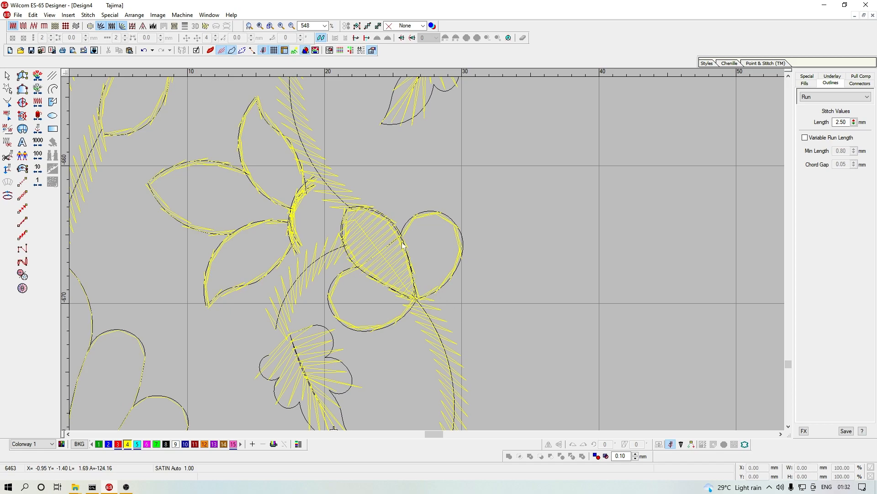
{"action": "key", "text": "t"}
{"action": "key", "text": "t"}
{"action": "key", "text": "z"}
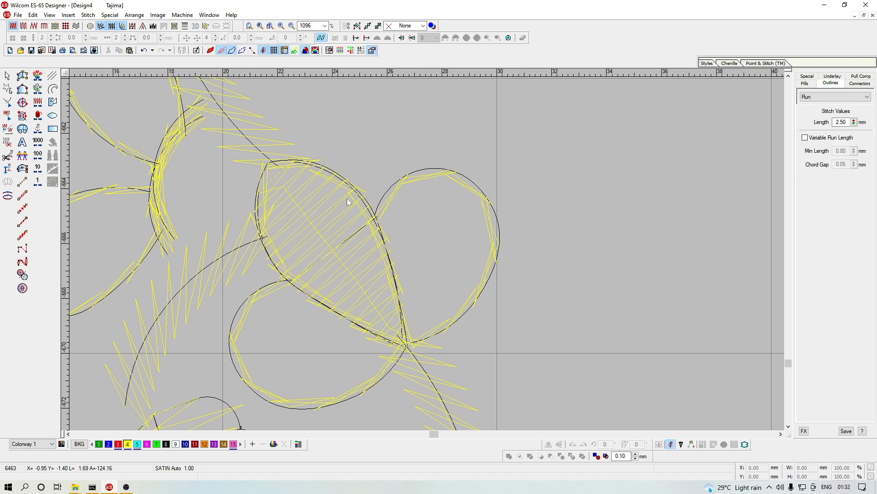
{"action": "key", "text": "shift+z"}
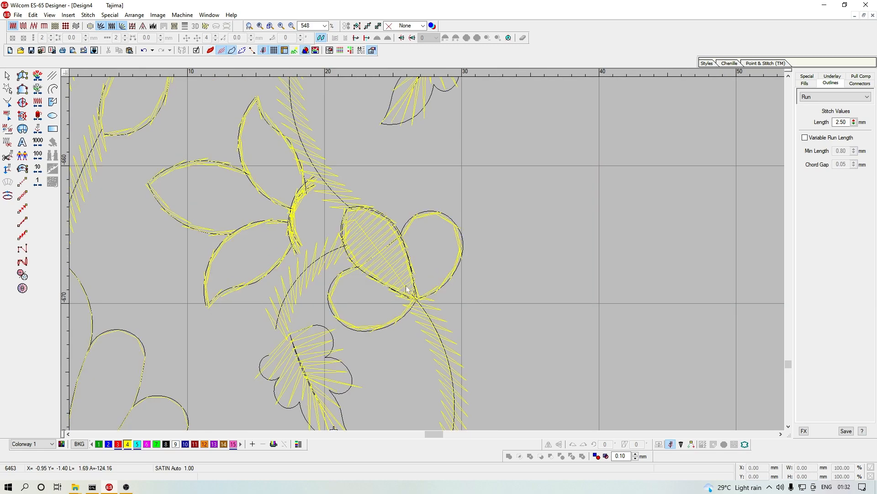
Step: Move the stitch position to the start of the bud's satin zigzag, at its upper end by the stem
{"action": "key", "text": "shift+Tab"}
{"action": "key", "text": "shift+Tab"}
{"action": "key", "text": "shift+Tab"}
{"action": "key", "text": "shift+Tab"}
{"action": "key", "text": "shift+Tab"}
{"action": "key", "text": "shift+Tab"}
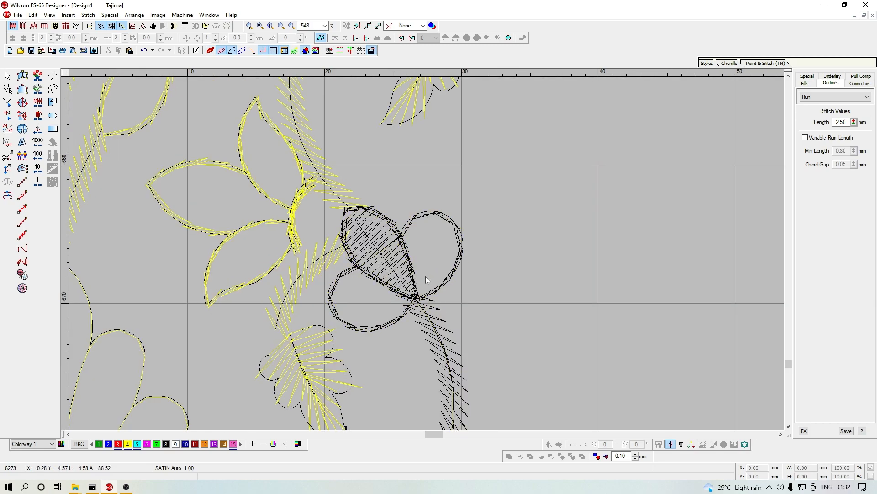
{"action": "key", "text": "Tab"}
{"action": "key", "text": "shift+Tab"}
{"action": "key", "text": "Tab"}
{"action": "key", "text": "Tab"}
{"action": "key", "text": "Tab"}
{"action": "key", "text": "Tab"}
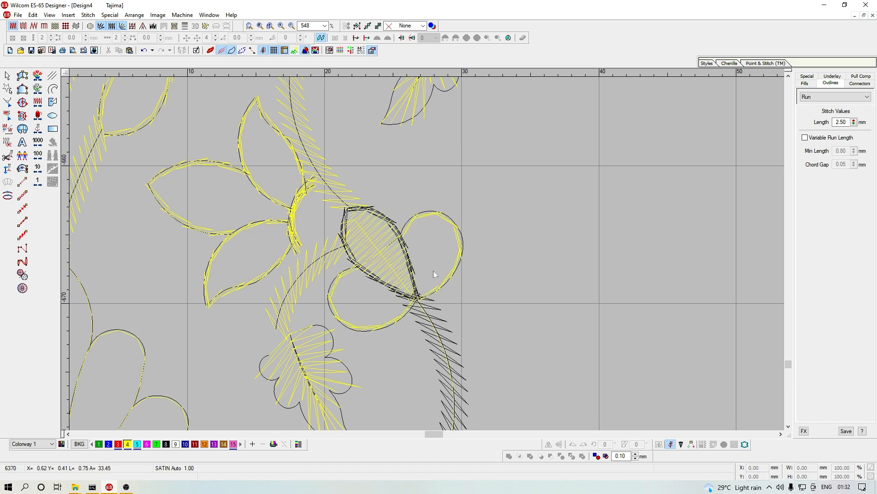
{"action": "key", "text": "shift+Tab"}
{"action": "key", "text": "Right"}
{"action": "key", "text": "Right"}
{"action": "key", "text": "Left"}
{"action": "key", "text": "Left"}
{"action": "key", "text": "Left"}
{"action": "key", "text": "Left"}
{"action": "key", "text": "Left"}
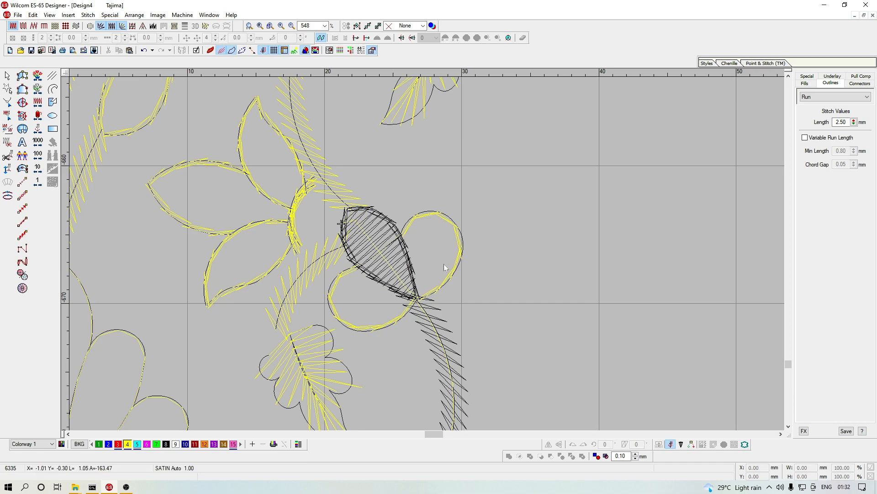
{"action": "key", "text": "c"}
Step: Resequence the stem between the two buds at the current stitch position
{"action": "key", "text": "shift+z"}
{"action": "key", "text": "shift+z"}
{"action": "key", "text": "z"}
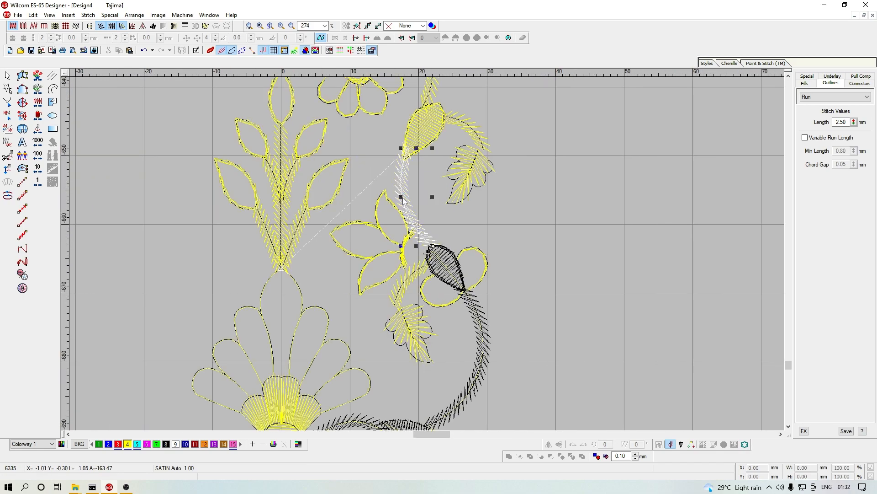
{"action": "left_click", "coordinate": [404, 201]}
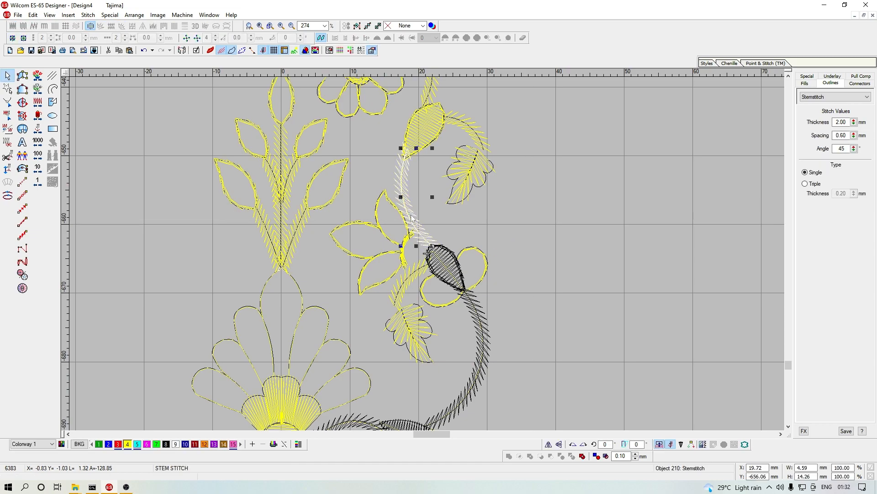
{"action": "key", "text": "Delete"}
{"action": "left_click", "coordinate": [412, 214]}
{"action": "key", "text": "Delete"}
{"action": "left_click", "coordinate": [416, 217]}
{"action": "key", "text": "Delete"}
{"action": "left_click", "coordinate": [416, 213]}
{"action": "key", "text": "Delete"}
{"action": "left_click", "coordinate": [417, 214]}
{"action": "key", "text": "Escape"}
{"action": "scroll", "coordinate": [423, 226], "scroll_direction": "up", "scroll_amount": 3}
Step: Move the upper end points of the stem and its 2.50 mm run line onto the second bud's lower tip
{"action": "key", "text": "z"}
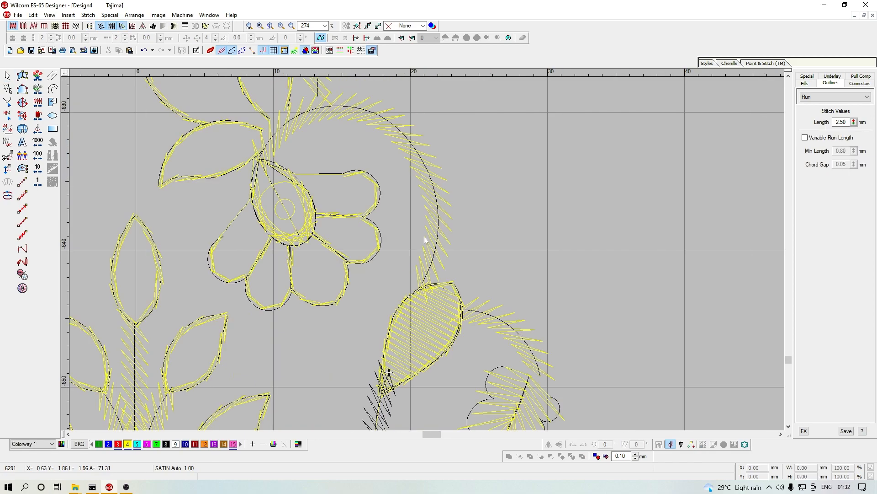
{"action": "key", "text": "z"}
{"action": "left_click", "coordinate": [348, 324]}
{"action": "key", "text": "h"}
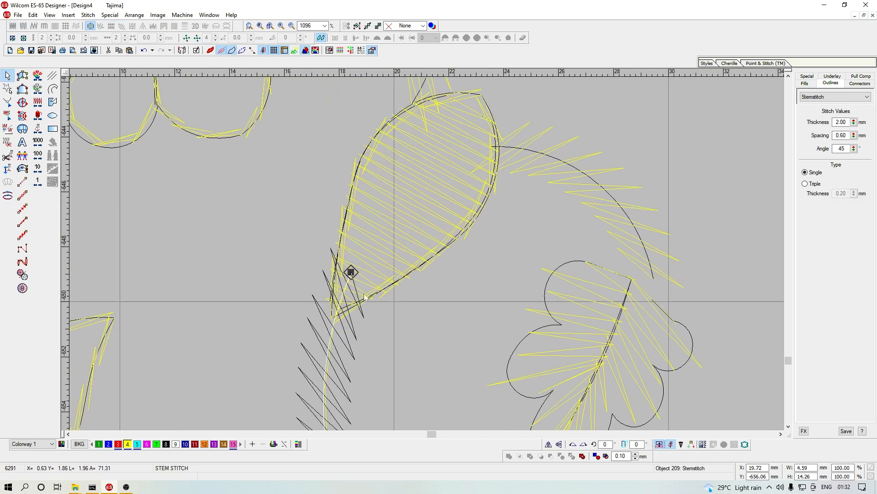
{"action": "left_click", "coordinate": [351, 271]}
{"action": "left_click_drag", "start_coordinate": [351, 272], "coordinate": [335, 318]}
{"action": "key", "text": "Return"}
{"action": "left_click", "coordinate": [351, 273]}
{"action": "left_click_drag", "start_coordinate": [351, 272], "coordinate": [336, 318]}
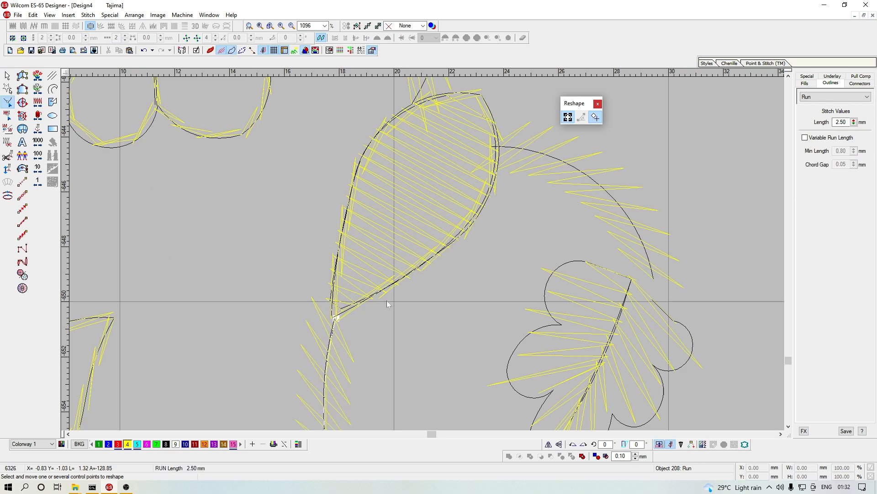
{"action": "key", "text": "Escape"}
{"action": "key", "text": "shift+z"}
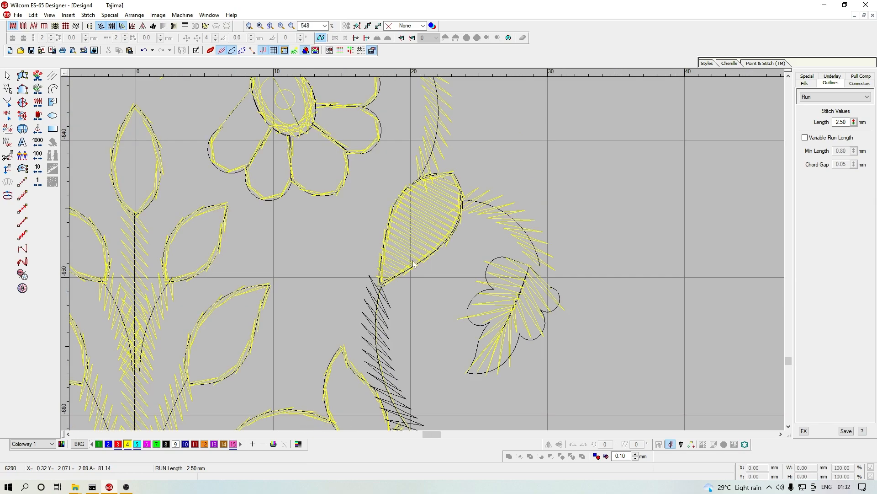
Step: Cut and reinsert the second bud at the current stitch position and check its satin fill's start and end points
{"action": "key", "text": "o"}
{"action": "left_click", "coordinate": [411, 256]}
{"action": "key", "text": "ctrl+x"}
{"action": "key", "text": "ctrl+v"}
{"action": "key", "text": "Escape"}
{"action": "left_click", "coordinate": [434, 219]}
{"action": "key", "text": "h"}
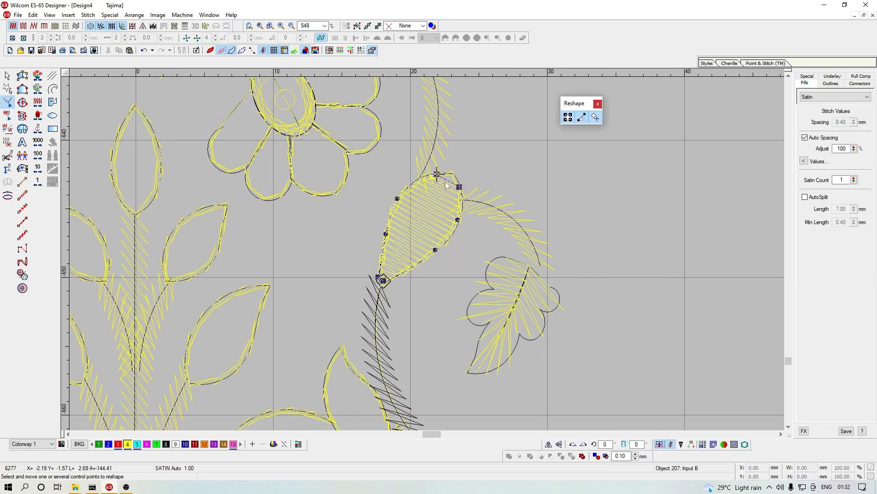
{"action": "key", "text": "o"}
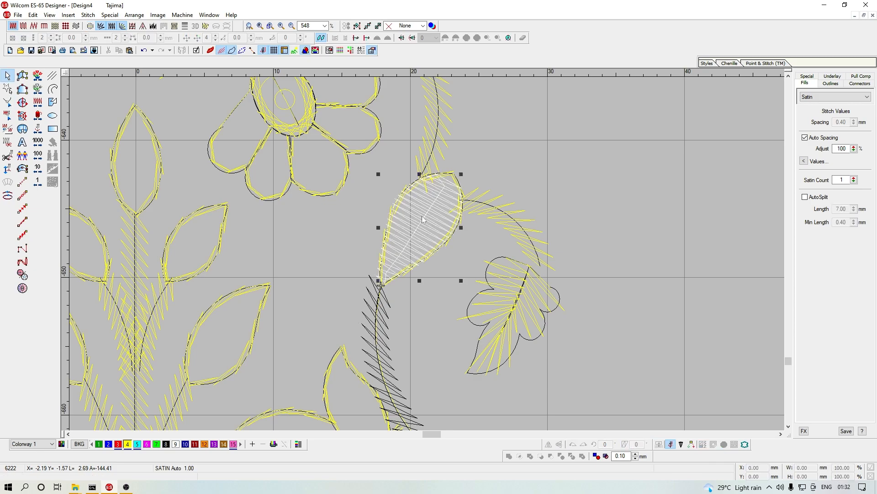
{"action": "left_click_drag", "start_coordinate": [423, 227], "coordinate": [364, 294]}
{"action": "left_click", "coordinate": [451, 179]}
{"action": "key", "text": "Delete"}
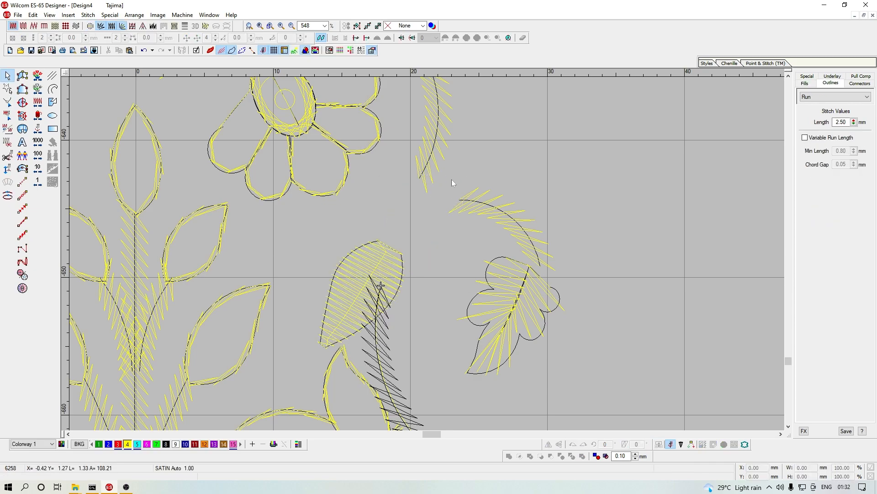
{"action": "key", "text": "ctrl+z"}
{"action": "key", "text": "ctrl+z"}
Step: Resequence the second bud's backstitch outline and move the stitch position along it to the upper curved stem's junction
{"action": "left_click", "coordinate": [499, 195]}
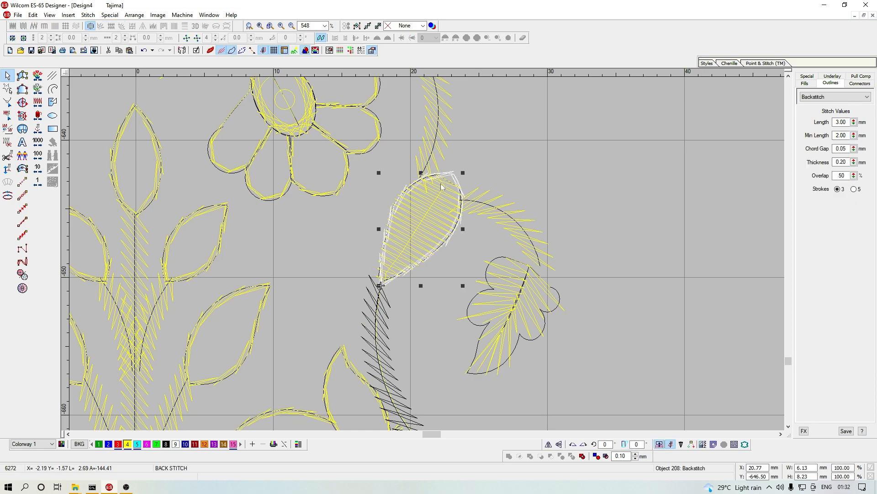
{"action": "key", "text": "shift+Tab"}
{"action": "key", "text": "shift+Tab"}
{"action": "key", "text": "Tab"}
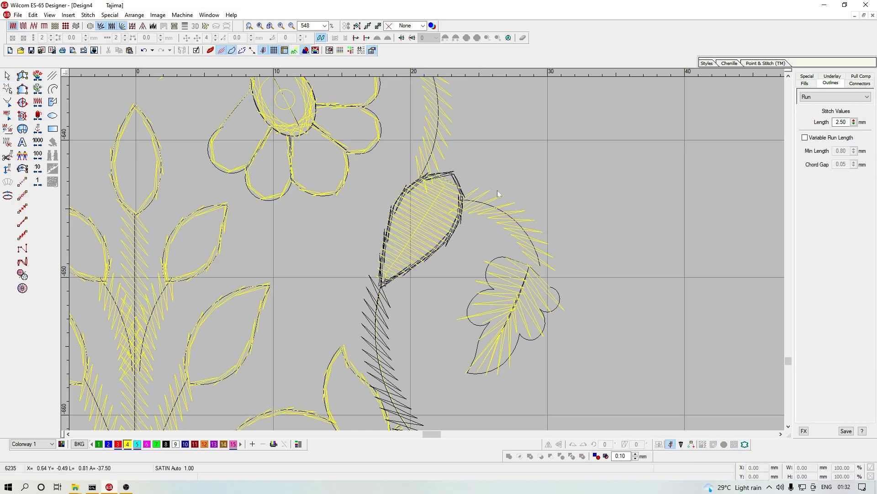
{"action": "key", "text": "Tab"}
{"action": "key", "text": "c"}
{"action": "key", "text": "z"}
{"action": "key", "text": "Left"}
{"action": "key", "text": "Left"}
{"action": "key", "text": "Right"}
{"action": "key", "text": "Right"}
Step: Resequence the curved stem rising from the second bud to the flower at the current stitch position
{"action": "key", "text": "shift+z"}
{"action": "key", "text": "shift+z"}
{"action": "key", "text": "z"}
{"action": "left_click", "coordinate": [440, 156]}
{"action": "key", "text": "shift+z"}
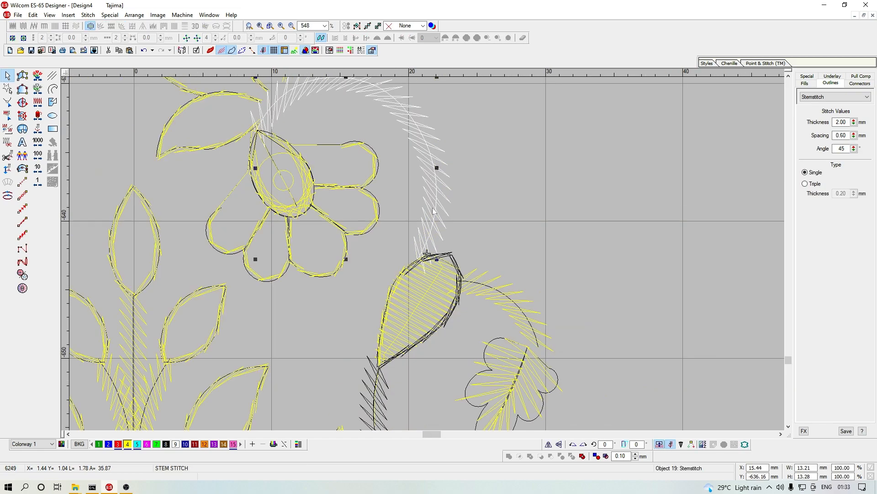
{"action": "key", "text": "Delete"}
{"action": "left_click", "coordinate": [446, 186]}
{"action": "key", "text": "Delete"}
{"action": "left_click", "coordinate": [447, 187]}
{"action": "key", "text": "Delete"}
{"action": "scroll", "coordinate": [473, 177], "scroll_direction": "up", "scroll_amount": 3}
Step: Move the stitch position along the curved stem to where the next long stem branches off
{"action": "key", "text": "shift+Tab"}
{"action": "key", "text": "shift+Tab"}
{"action": "key", "text": "Right"}
{"action": "key", "text": "Right"}
{"action": "key", "text": "Right"}
{"action": "key", "text": "Right"}
{"action": "key", "text": "Right"}
{"action": "key", "text": "Right"}
{"action": "key", "text": "Right"}
{"action": "key", "text": "Right"}
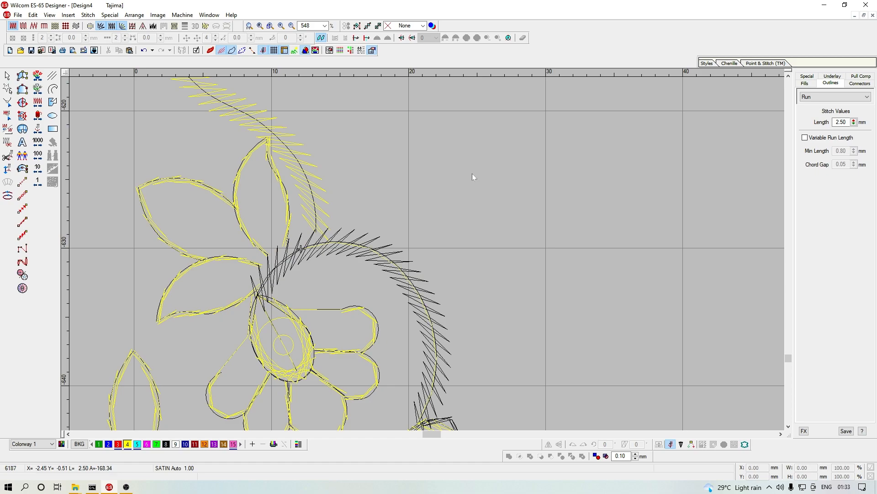
{"action": "key", "text": "c"}
{"action": "key", "text": "Left"}
Step: Resequence the long stem leading up to the small top leaf at the current stitch position
{"action": "key", "text": "shift+z"}
{"action": "key", "text": "z"}
{"action": "left_click", "coordinate": [443, 185]}
{"action": "left_click", "coordinate": [441, 197]}
{"action": "left_click", "coordinate": [437, 194]}
{"action": "scroll", "coordinate": [419, 208], "scroll_direction": "up", "scroll_amount": 3}
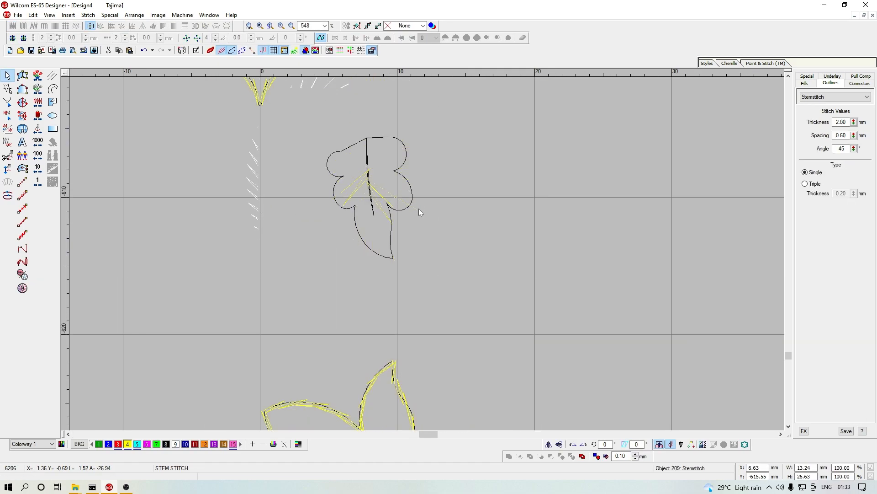
{"action": "key", "text": "Escape"}
Step: Move the stitch position along the long stem to the base of the three-petal ornament at the vine's top
{"action": "key", "text": "shift+Tab"}
{"action": "key", "text": "shift+Tab"}
{"action": "key", "text": "shift+z"}
{"action": "key", "text": "Right"}
{"action": "key", "text": "Right"}
{"action": "key", "text": "Right"}
{"action": "key", "text": "Right"}
{"action": "key", "text": "Right"}
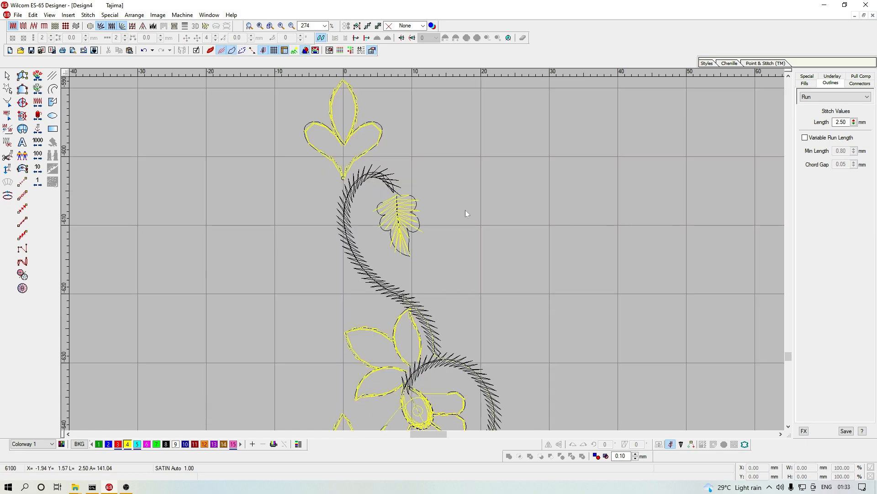
{"action": "key", "text": "Right"}
{"action": "key", "text": "Right"}
{"action": "key", "text": "Right"}
{"action": "key", "text": "Right"}
{"action": "key", "text": "Right"}
{"action": "key", "text": "Right"}
{"action": "key", "text": "Right"}
{"action": "key", "text": "z"}
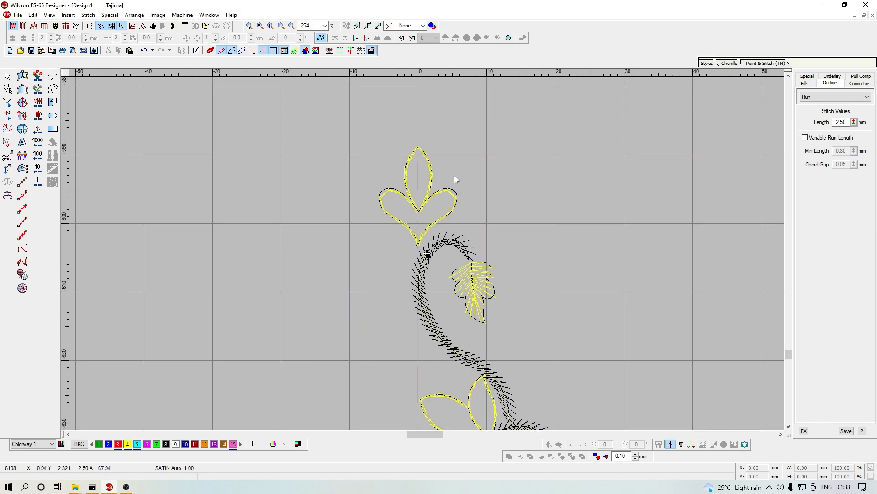
Step: Resequence the right petal of the top three-petal ornament at the current stitch position and advance through its stitches
{"action": "left_click", "coordinate": [438, 194]}
{"action": "key", "text": "ctrl+x"}
{"action": "key", "text": "ctrl+v"}
{"action": "key", "text": "Right"}
{"action": "key", "text": "Right"}
{"action": "key", "text": "Right"}
{"action": "key", "text": "Right"}
{"action": "key", "text": "Right"}
{"action": "key", "text": "Right"}
{"action": "key", "text": "Right"}
{"action": "key", "text": "Right"}
{"action": "key", "text": "Right"}
{"action": "key", "text": "Right"}
{"action": "key", "text": "Right"}
{"action": "key", "text": "Right"}
{"action": "key", "text": "Right"}
{"action": "key", "text": "Right"}
{"action": "key", "text": "Right"}
{"action": "key", "text": "Right"}
{"action": "key", "text": "Right"}
{"action": "key", "text": "Right"}
{"action": "key", "text": "Right"}
{"action": "key", "text": "Right"}
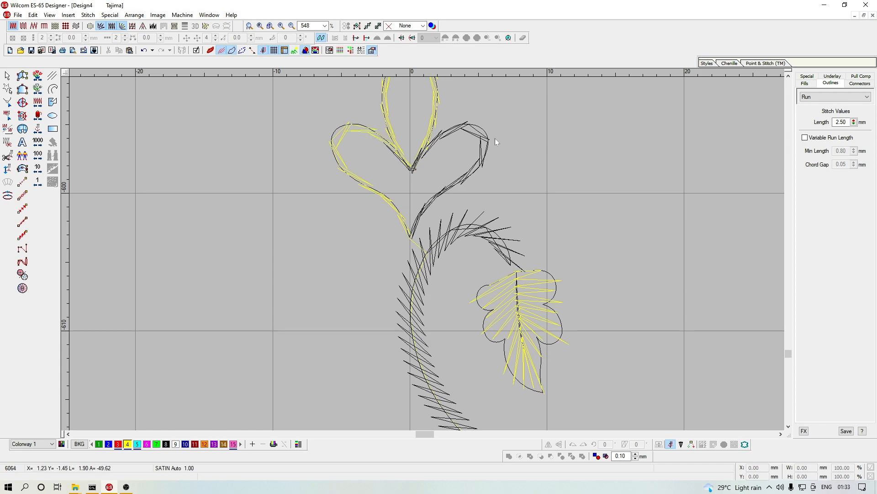
Step: Resequence the ornament's middle petal and move the stitch position to the base of the small top leaf
{"action": "left_click", "coordinate": [444, 147]}
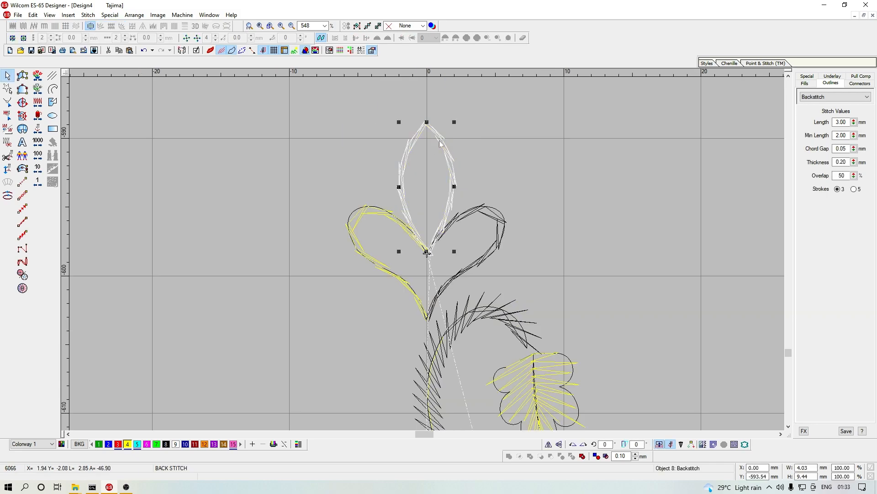
{"action": "key", "text": "Right"}
{"action": "key", "text": "Right"}
{"action": "key", "text": "Right"}
{"action": "key", "text": "Right"}
{"action": "key", "text": "Right"}
{"action": "key", "text": "Right"}
{"action": "key", "text": "Right"}
{"action": "key", "text": "Right"}
{"action": "key", "text": "Right"}
{"action": "key", "text": "Right"}
{"action": "key", "text": "Right"}
{"action": "key", "text": "Right"}
{"action": "key", "text": "Right"}
{"action": "key", "text": "Right"}
{"action": "key", "text": "Right"}
{"action": "key", "text": "Right"}
{"action": "key", "text": "Right"}
{"action": "key", "text": "Right"}
{"action": "key", "text": "Right"}
{"action": "key", "text": "Right"}
{"action": "key", "text": "shift+z"}
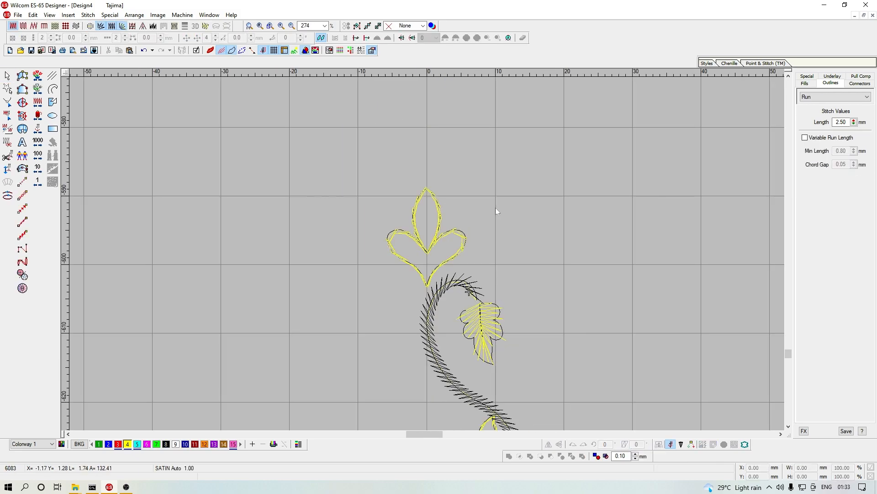
Step: Resequence the small top leaf hanging from the curved stem at the current stitch position
{"action": "key", "text": "Left"}
{"action": "key", "text": "z"}
{"action": "scroll", "coordinate": [512, 320], "scroll_direction": "down", "scroll_amount": 3}
{"action": "left_click", "coordinate": [542, 257]}
{"action": "key", "text": "ctrl+x"}
{"action": "key", "text": "ctrl+v"}
{"action": "key", "text": "Escape"}
Step: Move the stitch position to the end of the curved stem, where the pointed petals meet the flower
{"action": "key", "text": "Tab"}
{"action": "key", "text": "shift+z"}
{"action": "key", "text": "shift+z"}
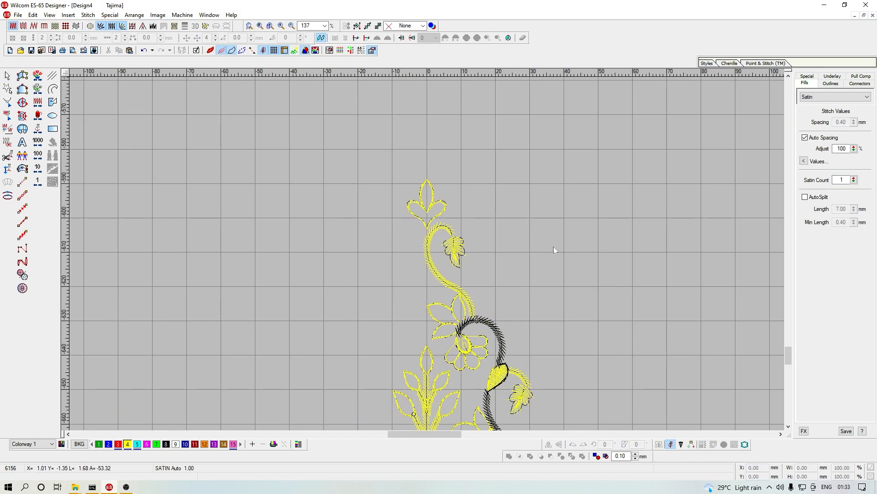
{"action": "key", "text": "Right"}
{"action": "key", "text": "Right"}
{"action": "key", "text": "Right"}
{"action": "key", "text": "Right"}
{"action": "key", "text": "Right"}
{"action": "key", "text": "Right"}
{"action": "key", "text": "Right"}
{"action": "key", "text": "z"}
{"action": "key", "text": "Left"}
{"action": "key", "text": "Left"}
{"action": "key", "text": "Left"}
{"action": "key", "text": "Left"}
{"action": "key", "text": "Left"}
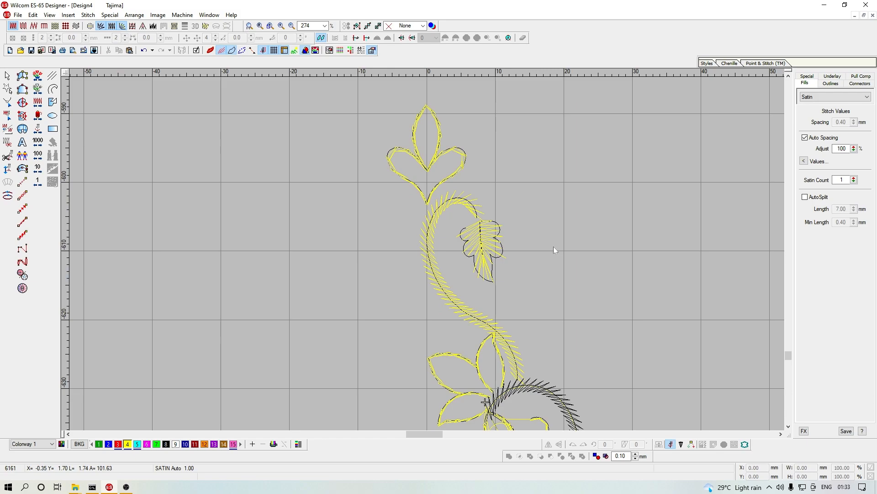
Step: Try to delete the left pointed petal's outline above the flower and undo the deletion
{"action": "key", "text": "z"}
{"action": "key", "text": "Escape"}
{"action": "left_click", "coordinate": [448, 134]}
{"action": "left_click", "coordinate": [371, 233]}
{"action": "key", "text": "Delete"}
{"action": "key", "text": "ctrl+z"}
Step: Reshape the left pointed petal above the flower so its stitching ends at the petal's lower edge
{"action": "key", "text": "e"}
{"action": "left_click", "coordinate": [357, 122]}
{"action": "scroll", "coordinate": [355, 160], "scroll_direction": "up", "scroll_amount": 2}
{"action": "key", "text": "Left"}
{"action": "key", "text": "shift+z"}
{"action": "key", "text": "z"}
{"action": "key", "text": "o"}
{"action": "left_click", "coordinate": [319, 209]}
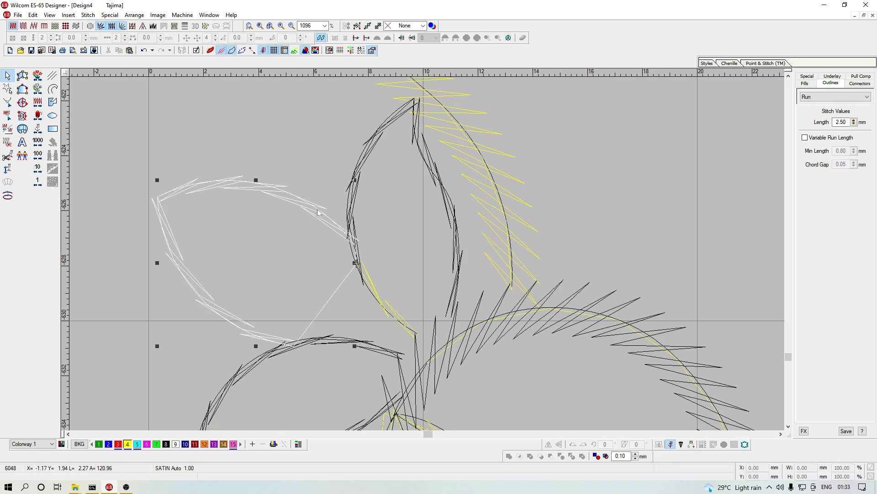
{"action": "key", "text": "h"}
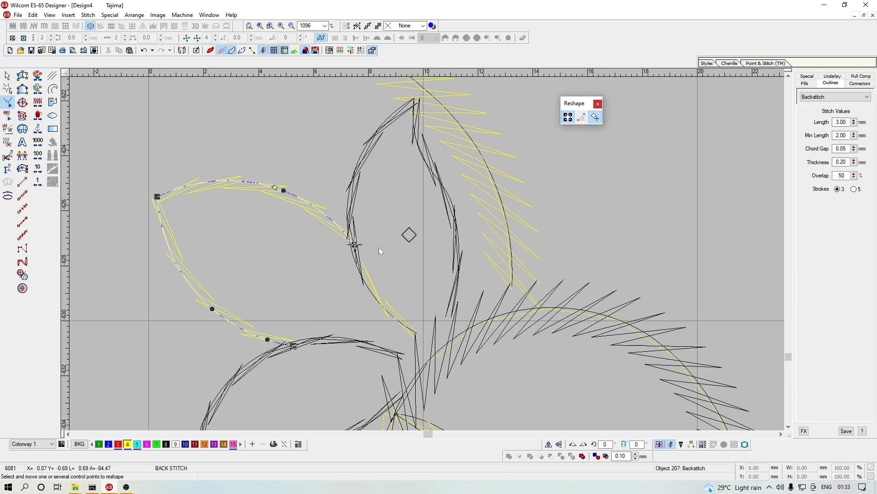
{"action": "key", "text": "Return"}
{"action": "key", "text": "Escape"}
{"action": "key", "text": "ctrl+Left"}
{"action": "key", "text": "ctrl+Right"}
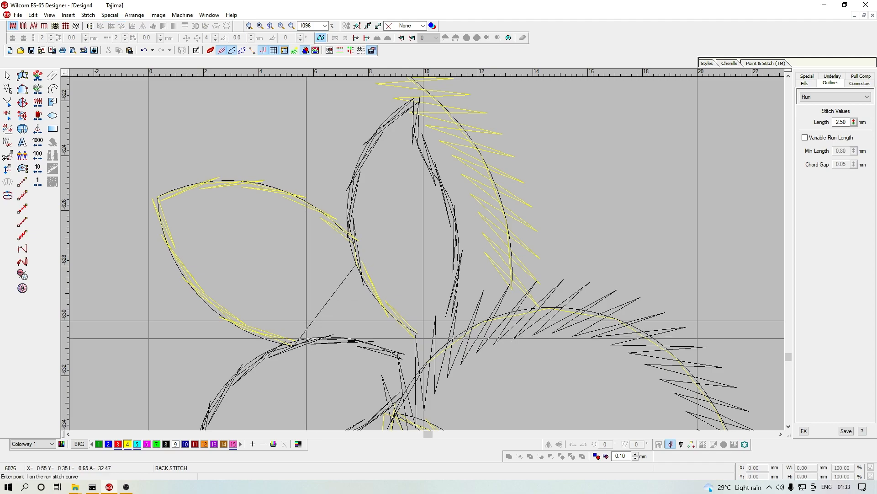
Step: Try to digitize a connecting run stitch from the left pointed petal's lower edge to the upright petal
{"action": "left_click", "coordinate": [297, 342]}
{"action": "right_click", "coordinate": [338, 337]}
{"action": "left_click", "coordinate": [399, 359]}
{"action": "left_click", "coordinate": [421, 335]}
{"action": "key", "text": "Return"}
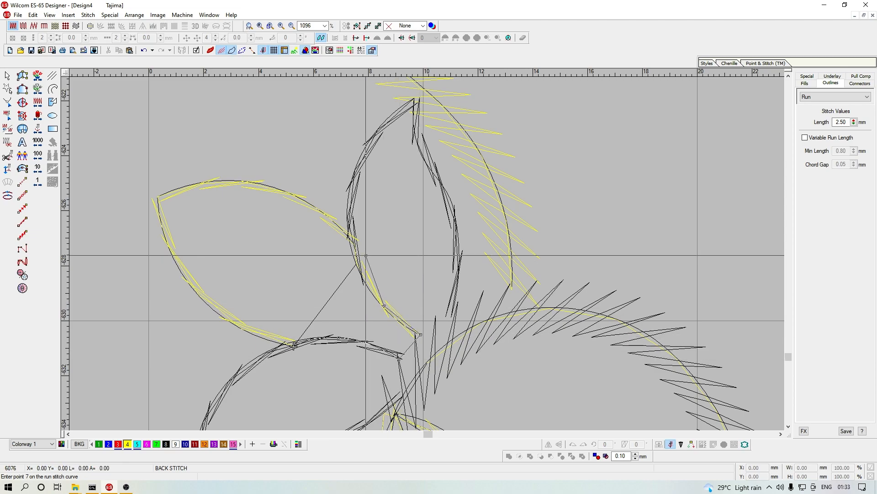
Step: Reshape the left pointed petal again and delete the duplicate outline lying on it
{"action": "left_click", "coordinate": [307, 203]}
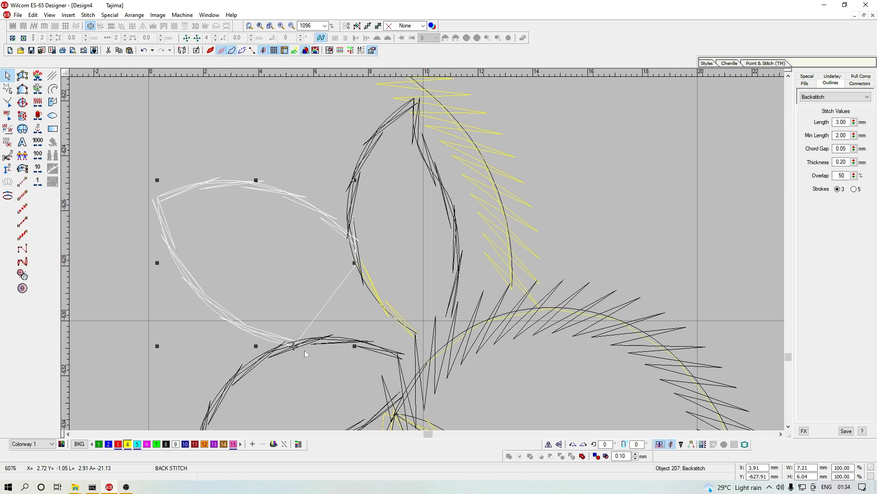
{"action": "key", "text": "h"}
{"action": "left_click_drag", "start_coordinate": [291, 392], "coordinate": [290, 391]}
{"action": "key", "text": "Escape"}
{"action": "key", "text": "Escape"}
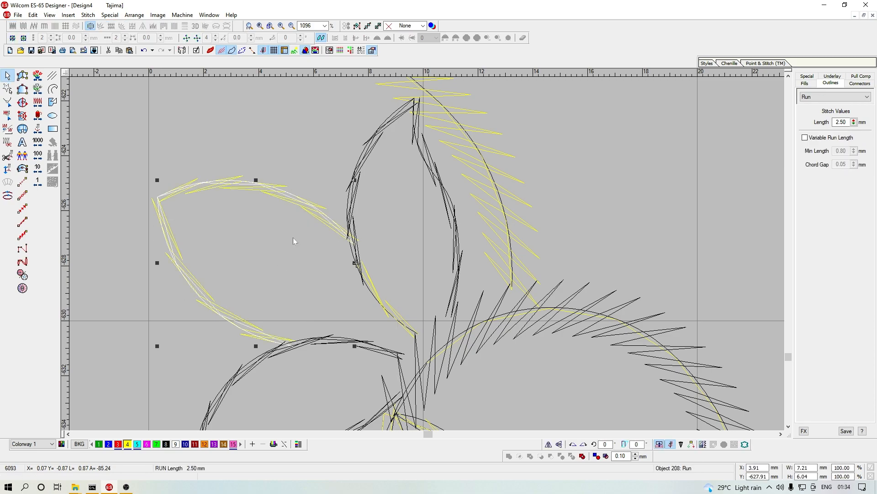
{"action": "key", "text": "Escape"}
{"action": "left_click", "coordinate": [266, 192]}
{"action": "key", "text": "Delete"}
{"action": "left_click", "coordinate": [266, 192]}
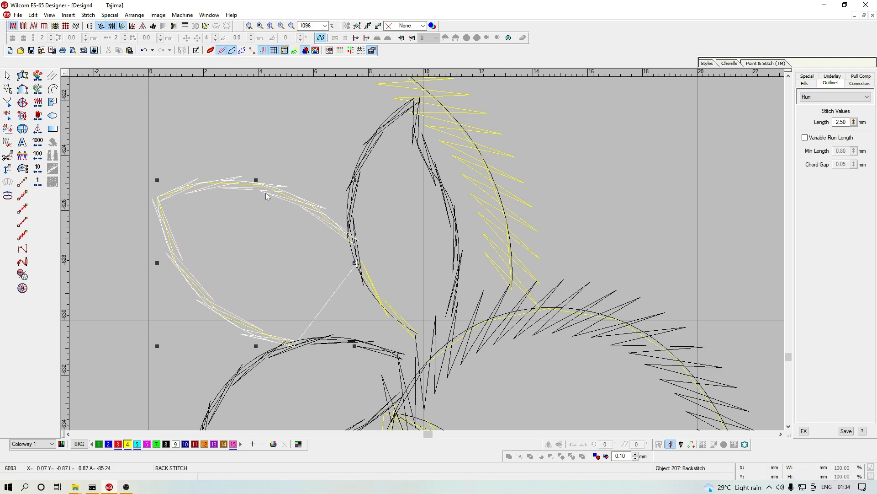
{"action": "key", "text": "Escape"}
{"action": "key", "text": "shift+z"}
{"action": "key", "text": "shift+z"}
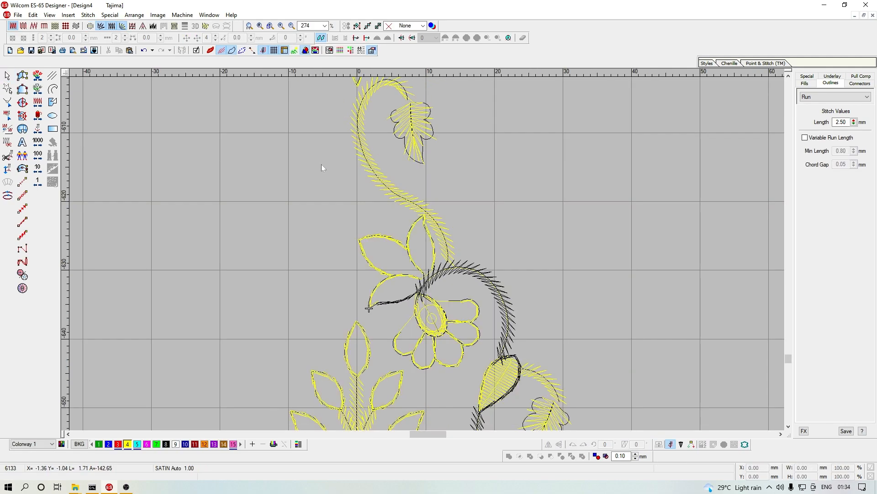
Step: Resequence the whole rounded flower below the pointed petals at the current stitch position
{"action": "key", "text": "z"}
{"action": "left_click", "coordinate": [450, 184]}
{"action": "key", "text": "Escape"}
{"action": "left_click", "coordinate": [333, 162]}
{"action": "left_click_drag", "start_coordinate": [333, 162], "coordinate": [592, 353]}
{"action": "key", "text": "ctrl+x"}
{"action": "key", "text": "ctrl+v"}
{"action": "key", "text": "Escape"}
Step: Delete the run stitch that links the flower's two outermost rounded petals across its centre
{"action": "left_click", "coordinate": [386, 229]}
{"action": "left_click_drag", "start_coordinate": [386, 228], "coordinate": [333, 128]}
{"action": "key", "text": "ctrl+z"}
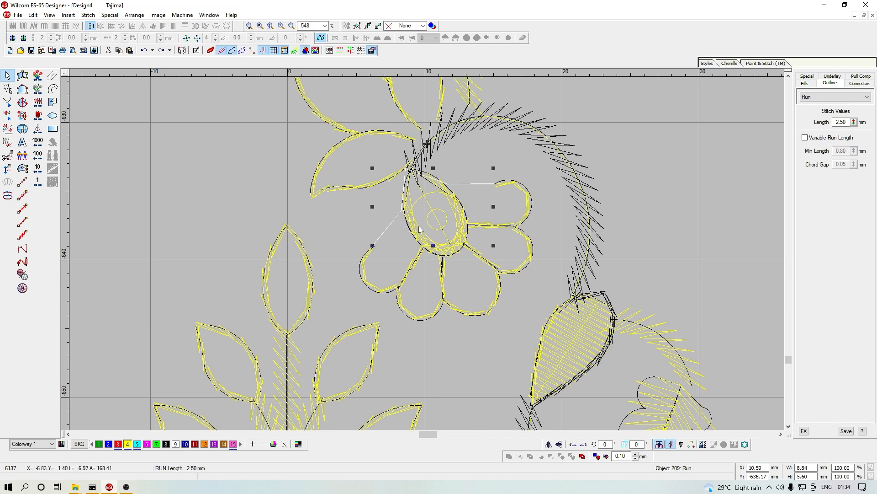
{"action": "key", "text": "Delete"}
{"action": "left_click", "coordinate": [435, 180]}
{"action": "key", "text": "Escape"}
{"action": "key", "text": "shift+z"}
Step: Try to delete an outline of the flower's rounded petals and undo the deletion
{"action": "key", "text": "z"}
{"action": "left_click_drag", "start_coordinate": [474, 267], "coordinate": [475, 268]}
{"action": "key", "text": "Delete"}
{"action": "key", "text": "ctrl+z"}
{"action": "key", "text": "z"}
{"action": "key", "text": "Escape"}
Step: Move the stitch position through the flower's oval centre to the start of the upper rounded petal
{"action": "key", "text": "Right"}
{"action": "key", "text": "Right"}
{"action": "key", "text": "Right"}
{"action": "key", "text": "Left"}
{"action": "key", "text": "Left"}
{"action": "key", "text": "Left"}
{"action": "key", "text": "Left"}
{"action": "key", "text": "Left"}
{"action": "key", "text": "Left"}
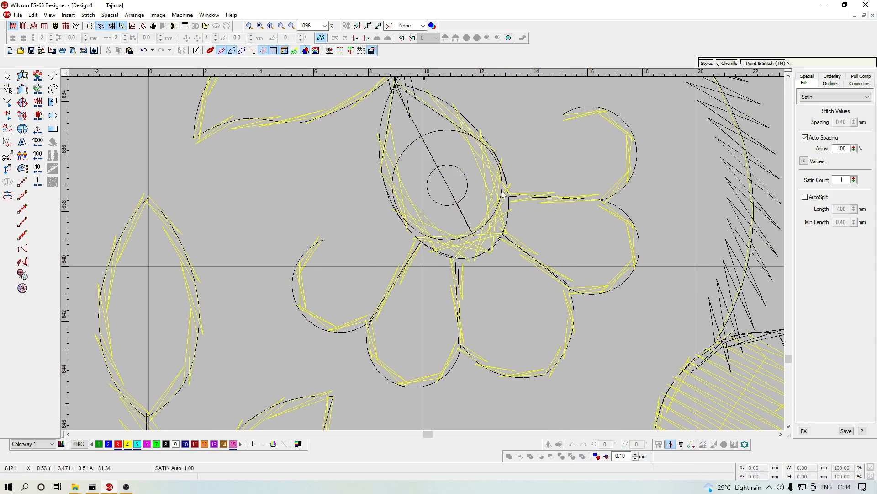
{"action": "key", "text": "shift+z"}
{"action": "key", "text": "Up"}
{"action": "key", "text": "Up"}
{"action": "key", "text": "Up"}
{"action": "key", "text": "Up"}
{"action": "key", "text": "Up"}
{"action": "key", "text": "Tab"}
{"action": "key", "text": "Tab"}
{"action": "key", "text": "Tab"}
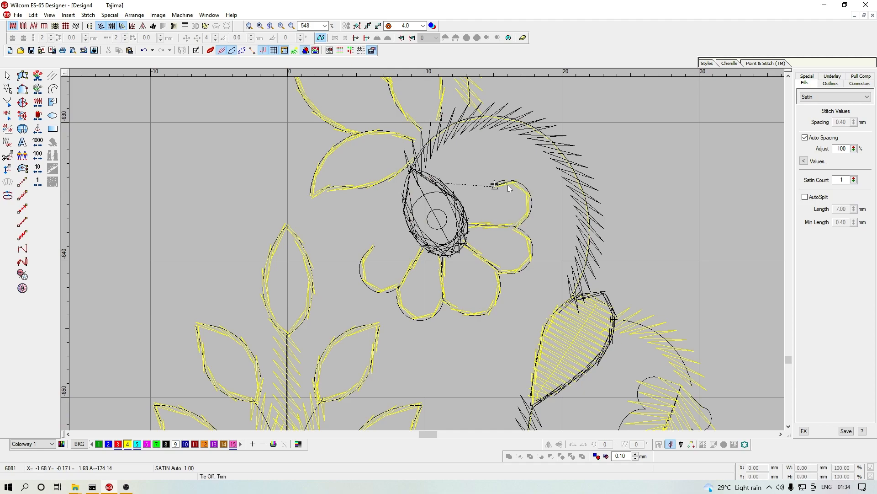
Step: Move the stitch position object by object through the flower's rounded petals to check their stitching order
{"action": "key", "text": "shift+Tab"}
{"action": "key", "text": "shift+Tab"}
{"action": "key", "text": "shift+Tab"}
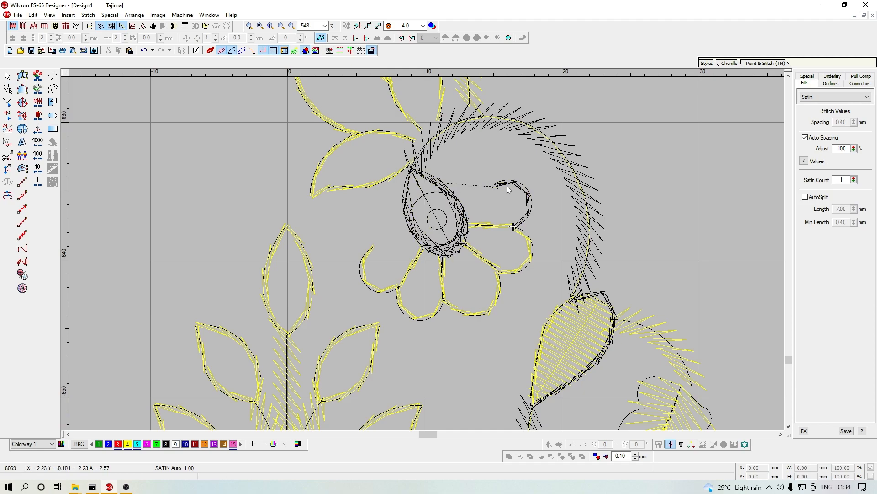
{"action": "key", "text": "z"}
{"action": "key", "text": "shift+Tab"}
{"action": "scroll", "coordinate": [488, 187], "scroll_direction": "up", "scroll_amount": 2}
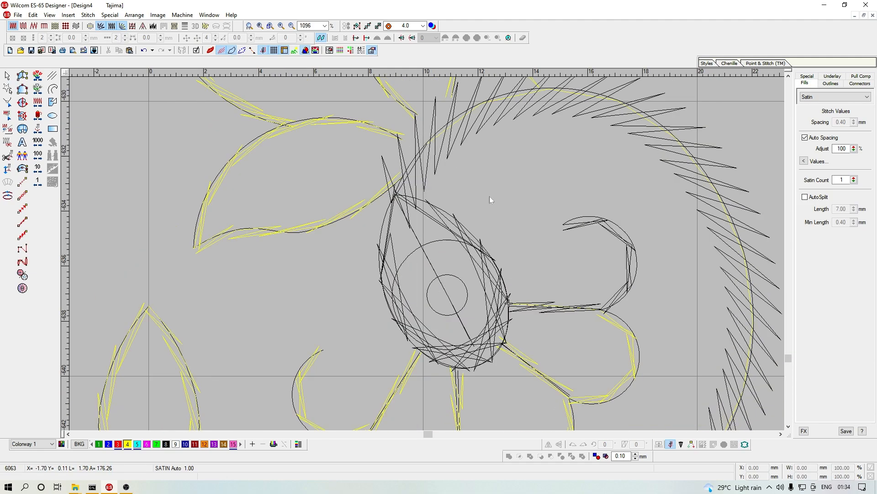
{"action": "key", "text": "shift+Tab"}
{"action": "key", "text": "shift+Tab"}
{"action": "key", "text": "shift+Tab"}
{"action": "key", "text": "shift+Tab"}
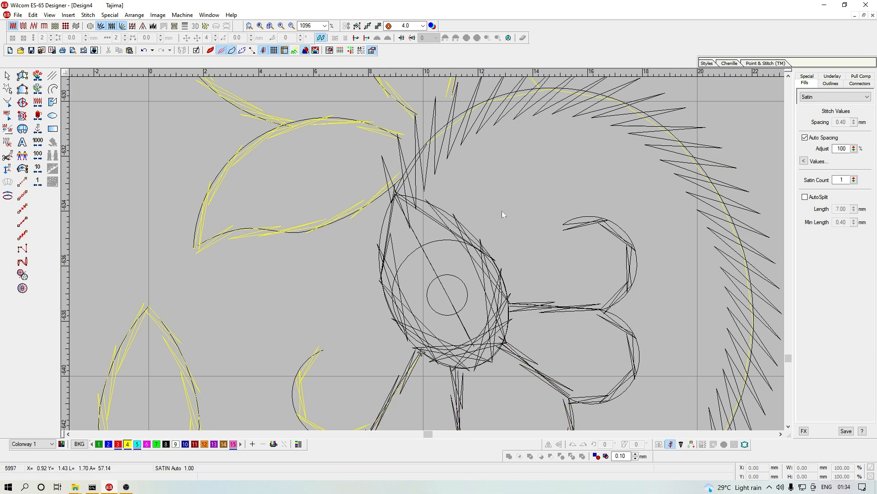
{"action": "key", "text": "shift+Tab"}
{"action": "key", "text": "shift+Tab"}
{"action": "key", "text": "shift+Tab"}
{"action": "key", "text": "Tab"}
Step: Draw a curved run stitch from the oval centre's pointed tip along the upper rounded petal's edge to the petal outline's end
{"action": "key", "text": "space"}
{"action": "left_click", "coordinate": [396, 195]}
{"action": "right_click", "coordinate": [450, 224]}
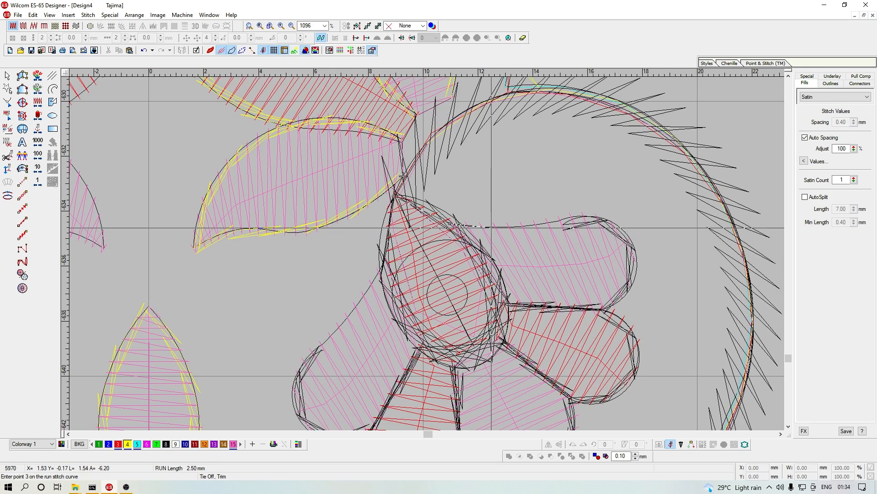
{"action": "left_click", "coordinate": [566, 221]}
{"action": "key", "text": "Return"}
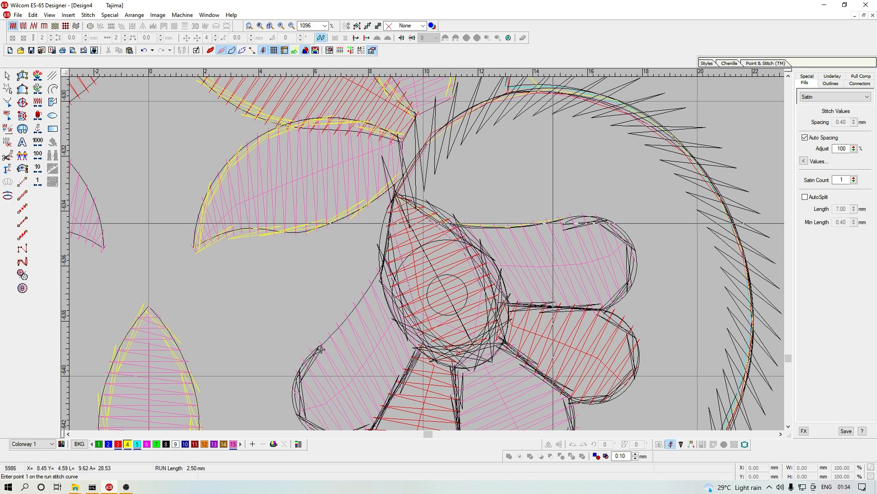
Step: Resequence the rounded petals' backstitch outlines and their dividing lines to stitch right after the new run stitch
{"action": "key", "text": "Escape"}
{"action": "left_click", "coordinate": [600, 227]}
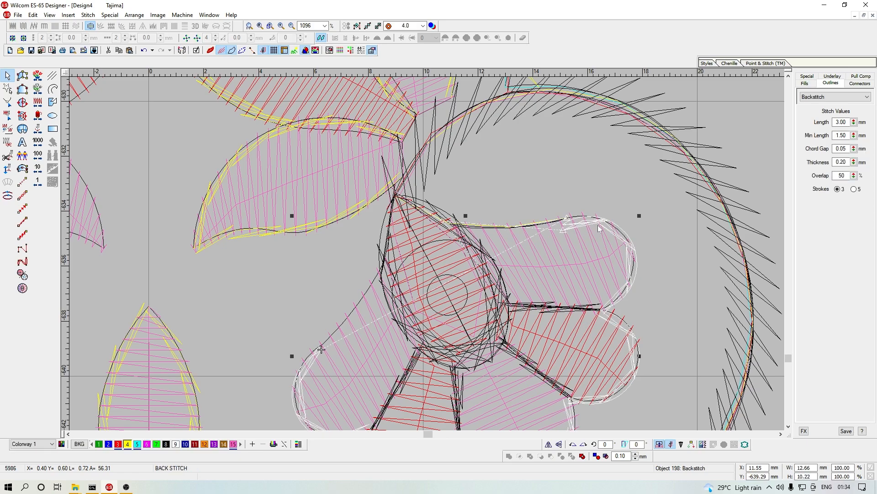
{"action": "left_click", "coordinate": [409, 368], "text": "ctrl"}
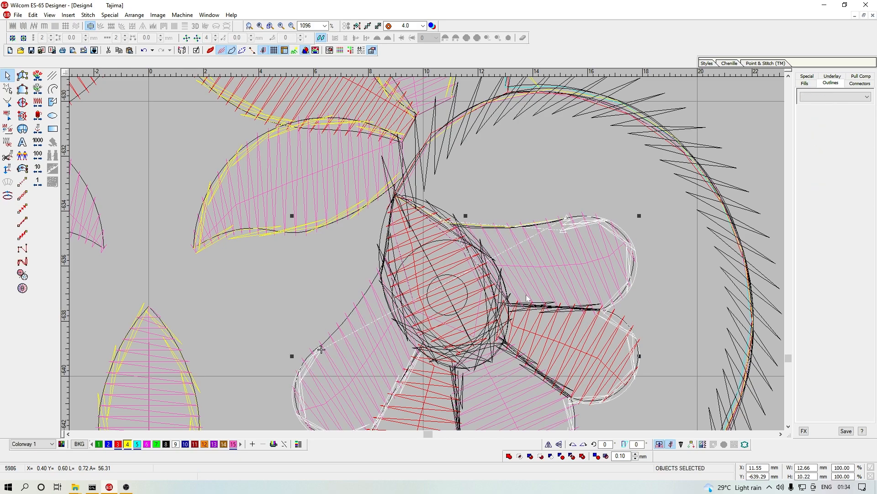
{"action": "key", "text": "shift+z"}
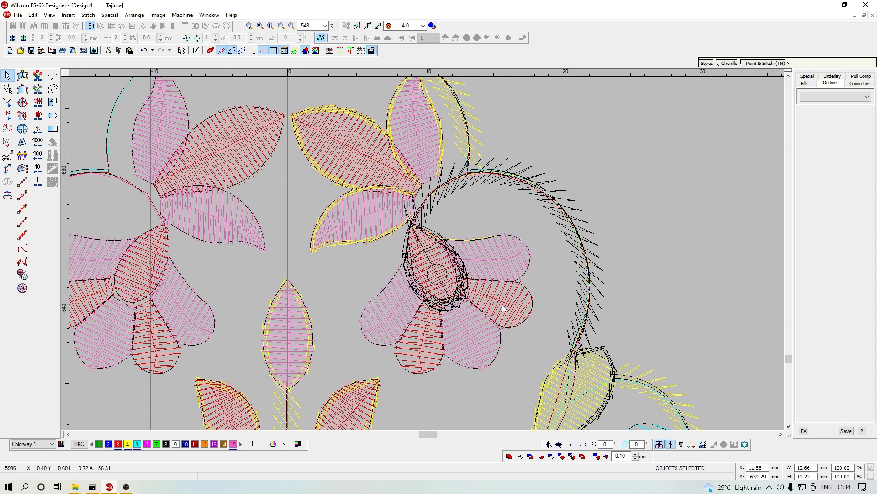
{"action": "key", "text": "z"}
{"action": "key", "text": "Escape"}
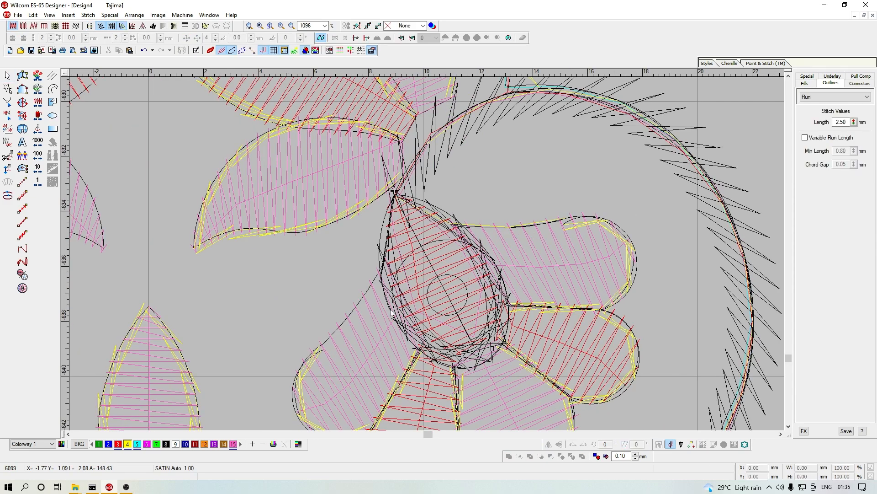
Step: Draw a run stitch from the lower outer petal's outline end along its edge back to the oval centre's pointed tip
{"action": "left_click", "coordinate": [325, 342]}
{"action": "left_click", "coordinate": [374, 284]}
{"action": "left_click", "coordinate": [394, 192]}
{"action": "key", "text": "Return"}
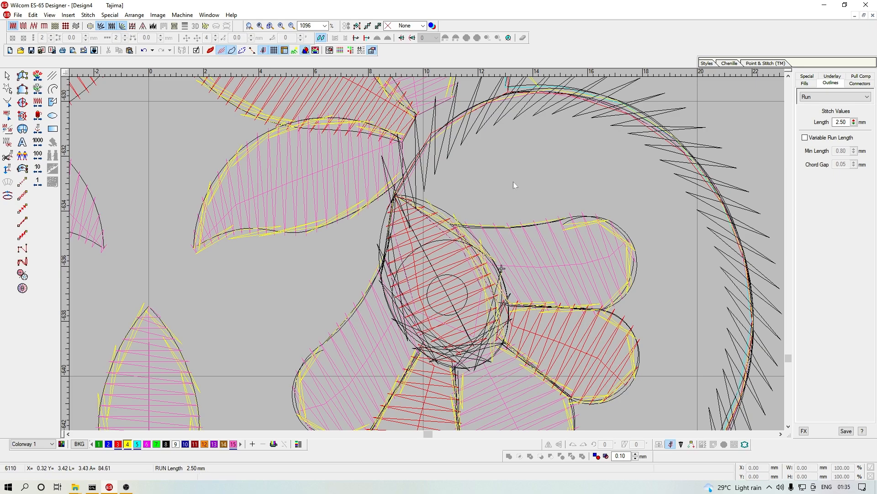
Step: Move the stitch position backward from the oval centre through the petals and adjoining leaf to check the stitching order
{"action": "key", "text": "shift+z"}
{"action": "key", "text": "shift+z"}
{"action": "key", "text": "Up"}
{"action": "key", "text": "Up"}
{"action": "key", "text": "Up"}
{"action": "key", "text": "Up"}
{"action": "key", "text": "Up"}
{"action": "key", "text": "Up"}
{"action": "key", "text": "Up"}
{"action": "key", "text": "Up"}
{"action": "key", "text": "Up"}
{"action": "key", "text": "Up"}
{"action": "key", "text": "Up"}
{"action": "key", "text": "Up"}
{"action": "key", "text": "Up"}
{"action": "key", "text": "Up"}
{"action": "key", "text": "Up"}
{"action": "key", "text": "Up"}
{"action": "key", "text": "Up"}
{"action": "key", "text": "Up"}
{"action": "key", "text": "Up"}
{"action": "key", "text": "Up"}
{"action": "key", "text": "z"}
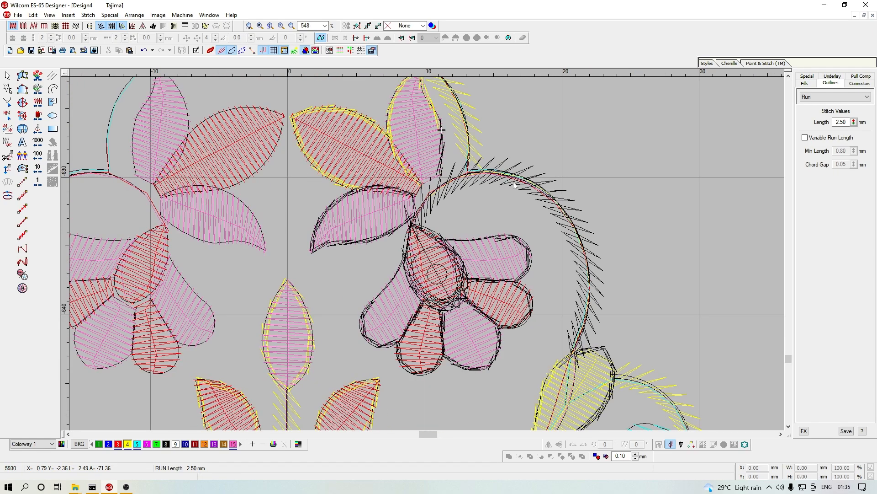
{"action": "left_click", "coordinate": [536, 253]}
{"action": "key", "text": "ctrl+z"}
{"action": "key", "text": "z"}
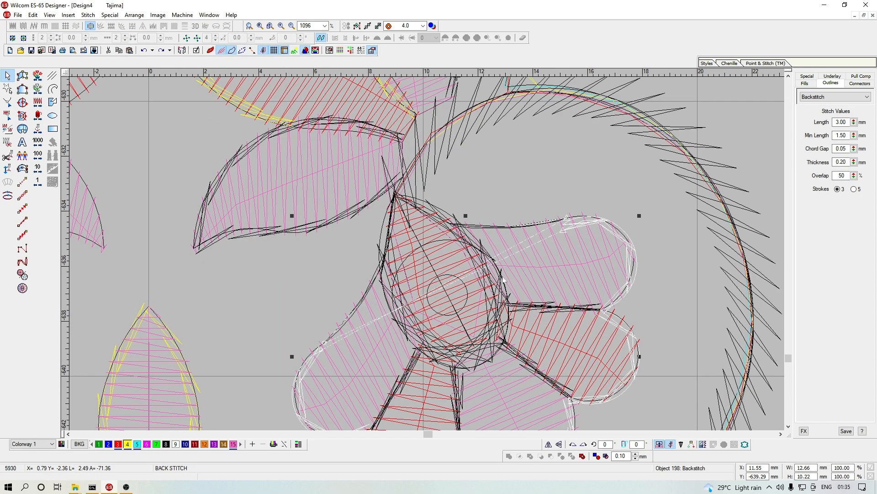
Step: Check the petal outline's start and end points, and delete the two run stitches joining it to the oval centre's tip
{"action": "key", "text": "Escape"}
{"action": "left_click", "coordinate": [605, 223]}
{"action": "key", "text": "h"}
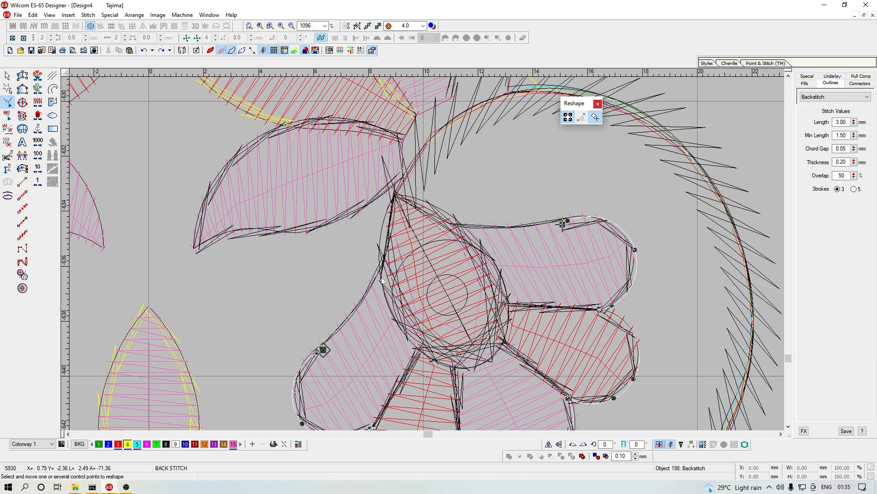
{"action": "key", "text": "Escape"}
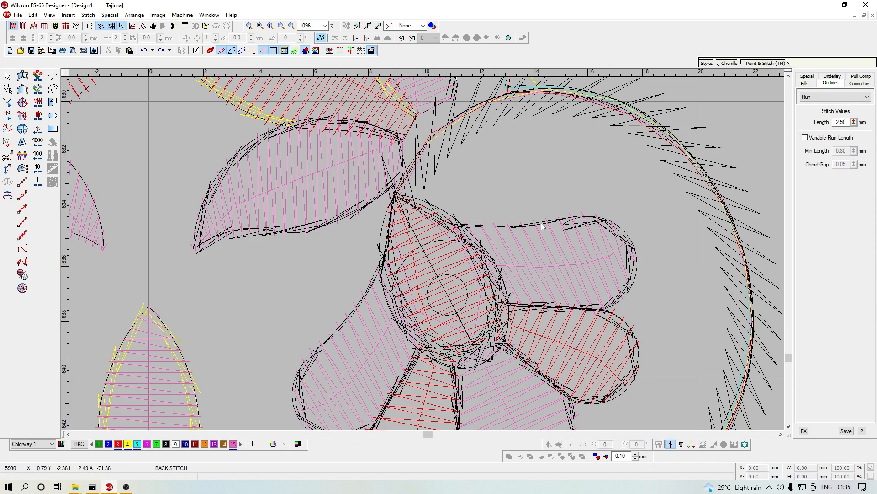
{"action": "left_click", "coordinate": [543, 226]}
{"action": "key", "text": "Delete"}
{"action": "left_click", "coordinate": [375, 284]}
{"action": "key", "text": "Delete"}
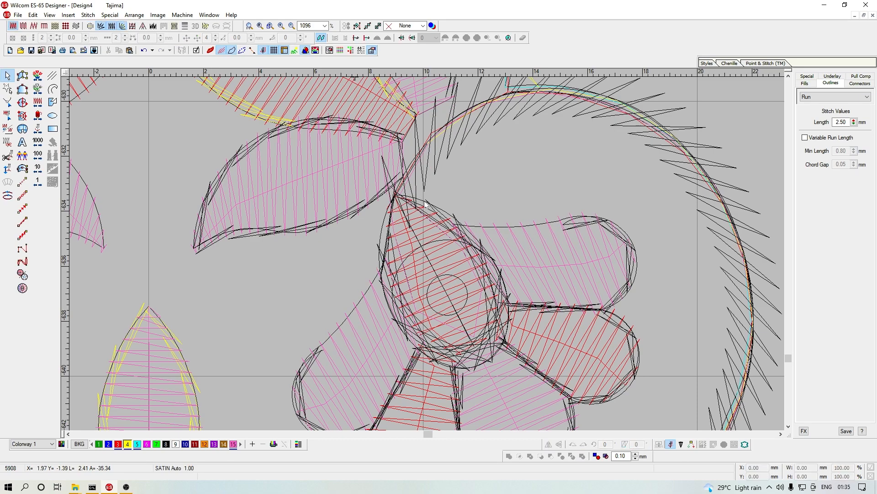
Step: Set the stitch position at the adjoining leaf's end and draw a run stitch from there to the lower outer petal's outline
{"action": "key", "text": "shift+Tab"}
{"action": "key", "text": "Tab"}
{"action": "key", "text": "Tab"}
{"action": "key", "text": "Tab"}
{"action": "key", "text": "Tab"}
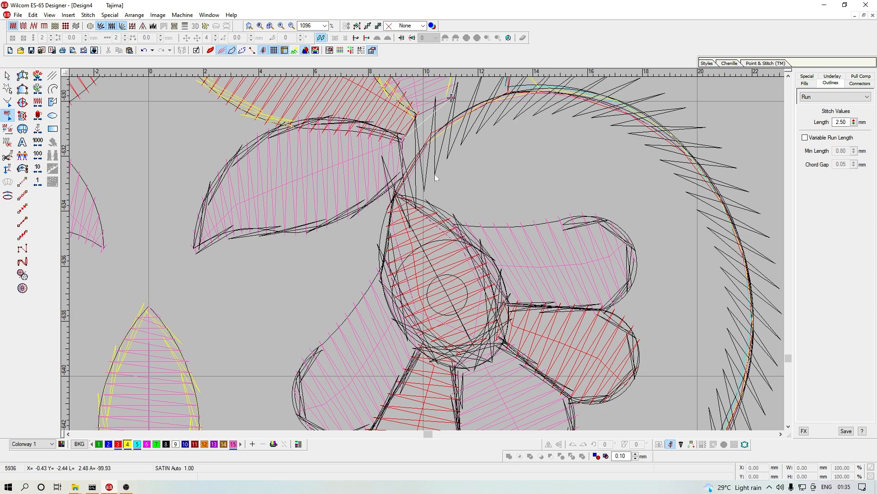
{"action": "key", "text": "shift+Tab"}
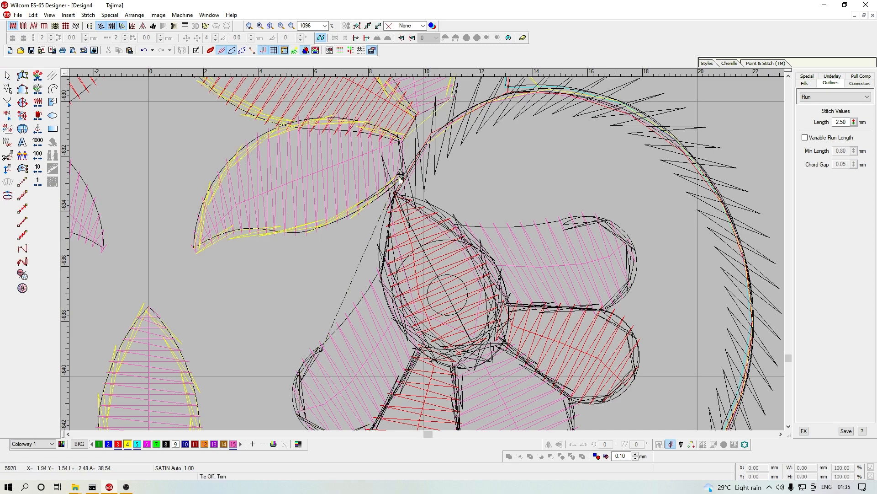
{"action": "key", "text": "space"}
{"action": "left_click", "coordinate": [403, 176]}
{"action": "right_click", "coordinate": [388, 238]}
{"action": "right_click", "coordinate": [370, 278]}
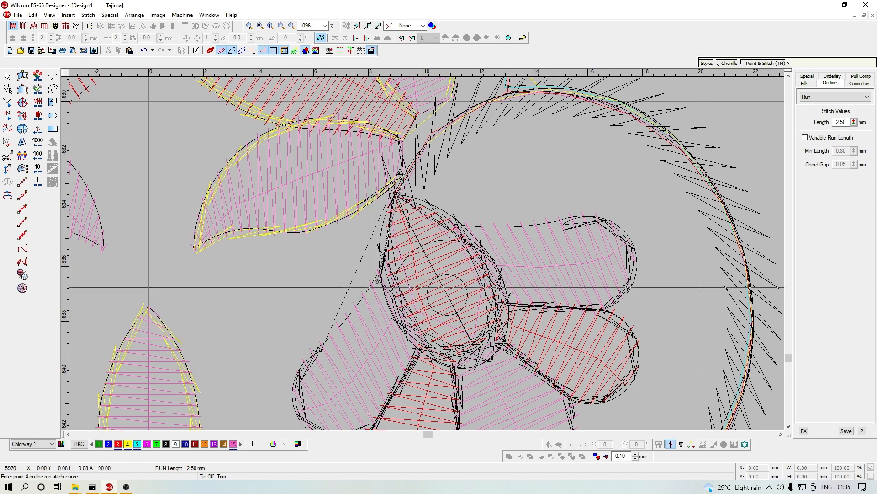
{"action": "right_click", "coordinate": [321, 349]}
{"action": "key", "text": "Return"}
Step: Cut the rounded petals' outlines and dividing lines and paste them back after the run stitch that reaches the lower outer petal
{"action": "scroll", "coordinate": [304, 320], "scroll_direction": "down", "scroll_amount": 1}
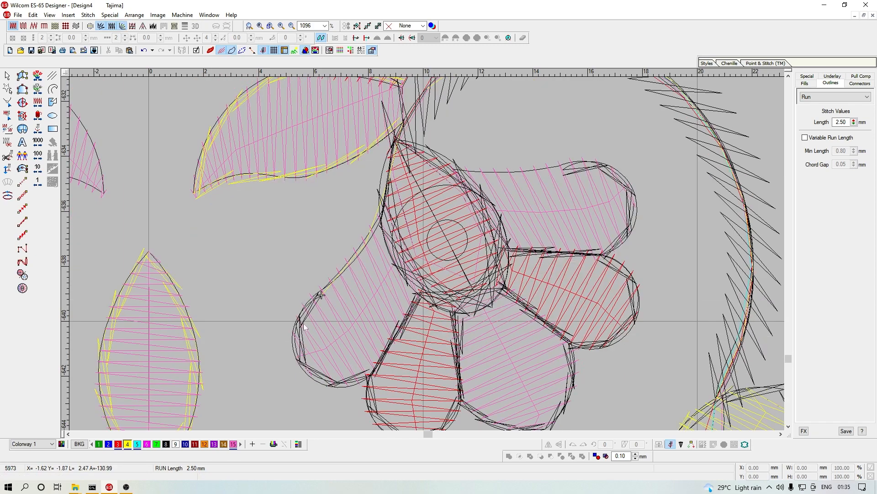
{"action": "key", "text": "space"}
{"action": "left_click", "coordinate": [304, 307]}
{"action": "left_click", "coordinate": [550, 251], "text": "ctrl"}
{"action": "key", "text": "ctrl+x"}
{"action": "key", "text": "ctrl+v"}
{"action": "scroll", "coordinate": [547, 250], "scroll_direction": "up", "scroll_amount": 2}
Step: Draw a run stitch from the upper rounded petal's outline end along its edge back to the oval centre's pointed tip
{"action": "key", "text": "space"}
{"action": "left_click", "coordinate": [565, 275]}
{"action": "left_click", "coordinate": [470, 283]}
{"action": "left_click", "coordinate": [401, 250]}
{"action": "key", "text": "Return"}
{"action": "key", "text": "space"}
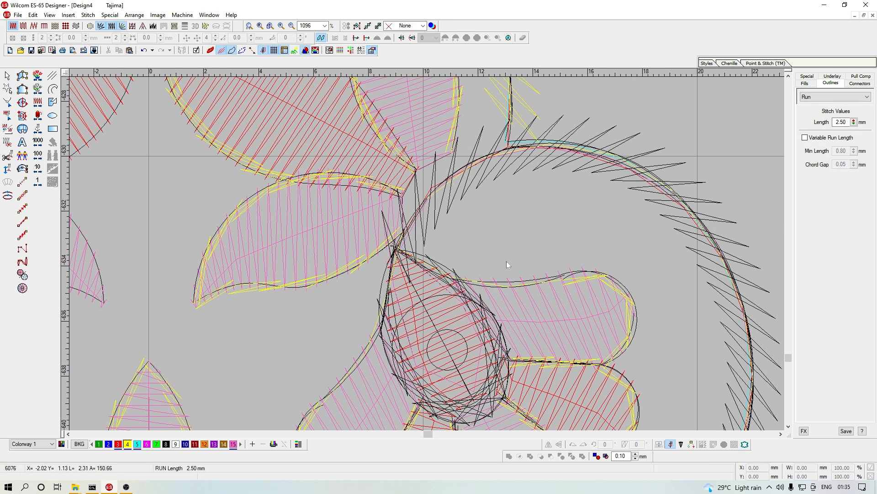
Step: Step the stitch position forward from the petals through the flower's oval centre to check the new stitching order
{"action": "key", "text": "shift+z"}
{"action": "key", "text": "Right"}
{"action": "key", "text": "Right"}
{"action": "key", "text": "Right"}
{"action": "key", "text": "Right"}
{"action": "key", "text": "Right"}
{"action": "key", "text": "Right"}
{"action": "key", "text": "Right"}
{"action": "key", "text": "Right"}
{"action": "key", "text": "Right"}
{"action": "key", "text": "Right"}
{"action": "key", "text": "Right"}
{"action": "key", "text": "Right"}
{"action": "key", "text": "Right"}
{"action": "key", "text": "Right"}
{"action": "key", "text": "Right"}
{"action": "key", "text": "Right"}
{"action": "key", "text": "Right"}
{"action": "key", "text": "Right"}
{"action": "key", "text": "Right"}
{"action": "key", "text": "Right"}
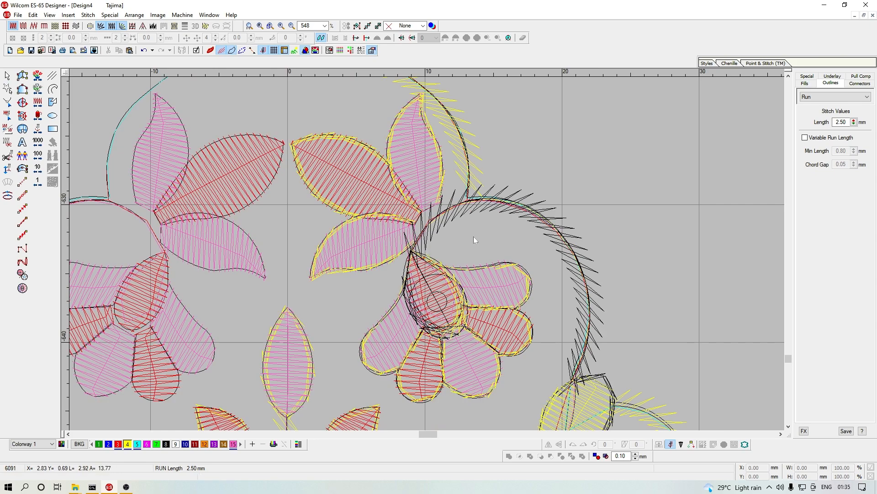
{"action": "key", "text": "Right"}
{"action": "key", "text": "Right"}
{"action": "key", "text": "Right"}
{"action": "key", "text": "Right"}
{"action": "key", "text": "Right"}
{"action": "key", "text": "Right"}
{"action": "key", "text": "Right"}
{"action": "key", "text": "Right"}
{"action": "key", "text": "Right"}
{"action": "key", "text": "Right"}
{"action": "key", "text": "Right"}
{"action": "key", "text": "Right"}
{"action": "key", "text": "Right"}
{"action": "key", "text": "Right"}
{"action": "key", "text": "Right"}
Step: Move the stitch position down the vine to the lower yellow leaf beside the two rounded petals to check its stitching sequence
{"action": "key", "text": "shift+z"}
{"action": "key", "text": "shift+z"}
{"action": "key", "text": "Down"}
{"action": "key", "text": "Down"}
{"action": "key", "text": "Down"}
{"action": "key", "text": "Down"}
{"action": "key", "text": "Down"}
{"action": "key", "text": "Down"}
{"action": "key", "text": "Down"}
{"action": "key", "text": "Down"}
{"action": "key", "text": "Down"}
{"action": "key", "text": "Down"}
{"action": "key", "text": "Down"}
{"action": "key", "text": "Down"}
{"action": "key", "text": "Down"}
{"action": "key", "text": "Down"}
{"action": "key", "text": "Down"}
{"action": "key", "text": "z"}
{"action": "key", "text": "Left"}
{"action": "key", "text": "Left"}
{"action": "key", "text": "Left"}
{"action": "key", "text": "Left"}
{"action": "key", "text": "Left"}
{"action": "key", "text": "Left"}
{"action": "key", "text": "Left"}
{"action": "key", "text": "Left"}
{"action": "key", "text": "Left"}
{"action": "key", "text": "Left"}
{"action": "key", "text": "Left"}
{"action": "key", "text": "Left"}
{"action": "key", "text": "Left"}
{"action": "key", "text": "Left"}
{"action": "key", "text": "Left"}
{"action": "key", "text": "Left"}
{"action": "key", "text": "Left"}
{"action": "key", "text": "Left"}
{"action": "key", "text": "Left"}
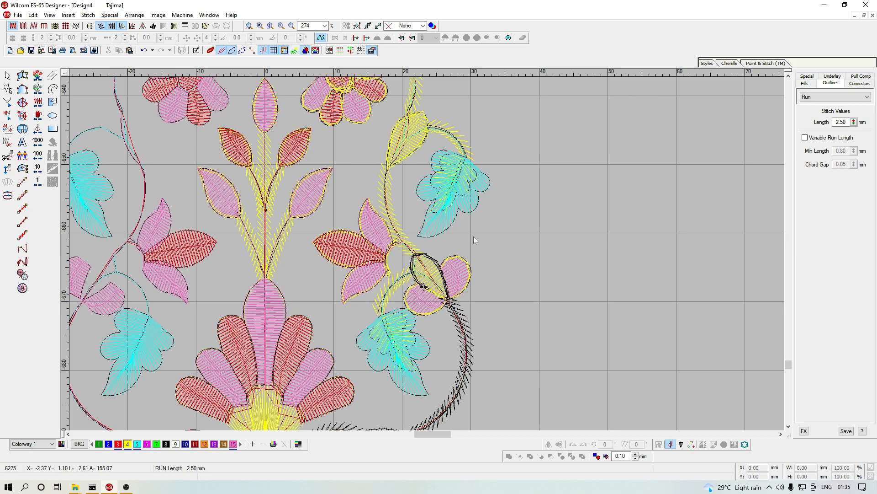
Step: Move the stitch position along the outline of the yellow leaf beside the two rounded petals to the branch stem's base
{"action": "key", "text": "z"}
{"action": "key", "text": "Right"}
{"action": "key", "text": "Right"}
{"action": "key", "text": "Right"}
{"action": "key", "text": "Right"}
{"action": "key", "text": "Right"}
{"action": "key", "text": "Right"}
{"action": "key", "text": "Right"}
{"action": "key", "text": "Right"}
{"action": "key", "text": "Right"}
{"action": "key", "text": "Right"}
{"action": "key", "text": "Right"}
{"action": "key", "text": "Right"}
{"action": "key", "text": "Right"}
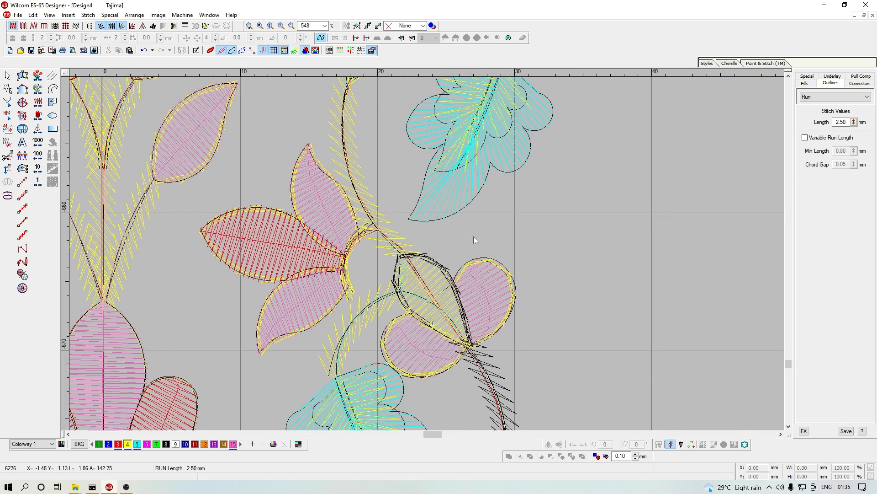
Step: Cut the curved branch stem below that yellow leaf and paste it back at the current stitch position on the leaf's edge
{"action": "key", "text": "c"}
{"action": "key", "text": "shift+z"}
{"action": "key", "text": "z"}
{"action": "key", "text": "o"}
{"action": "left_click", "coordinate": [401, 292]}
{"action": "key", "text": "shift+s"}
{"action": "left_click", "coordinate": [404, 291]}
{"action": "key", "text": "shift+Tab"}
{"action": "key", "text": "shift+Tab"}
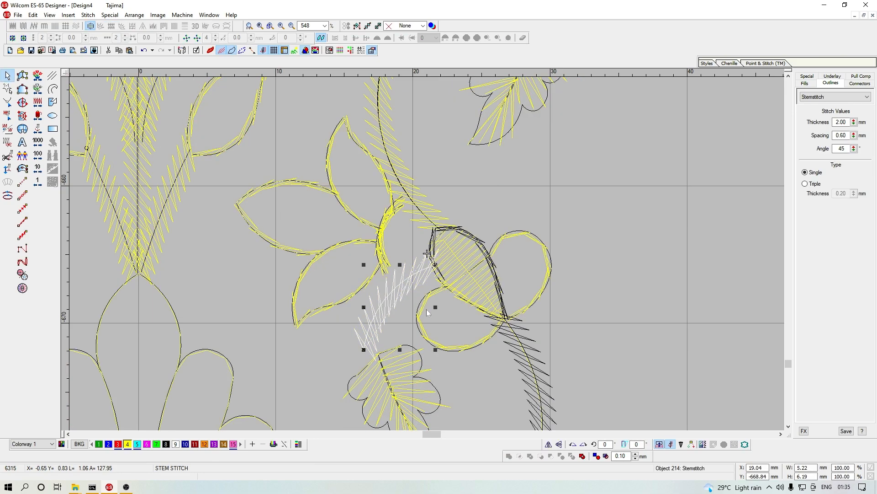
{"action": "left_click", "coordinate": [417, 285]}
{"action": "key", "text": "Delete"}
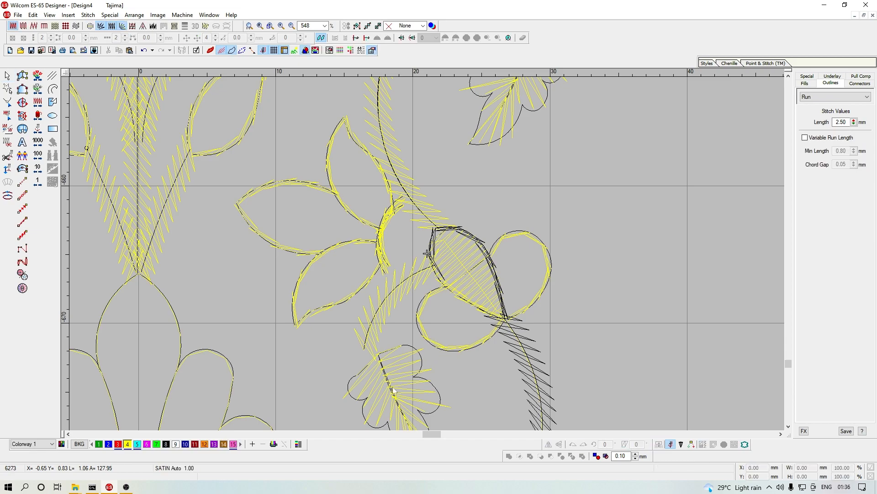
Step: Resequence the lower lobed leaf's satin to follow its branch stem, check the stitching order and save the design
{"action": "left_click", "coordinate": [385, 368]}
{"action": "key", "text": "Delete"}
{"action": "key", "text": "shift+z"}
{"action": "key", "text": "shift+z"}
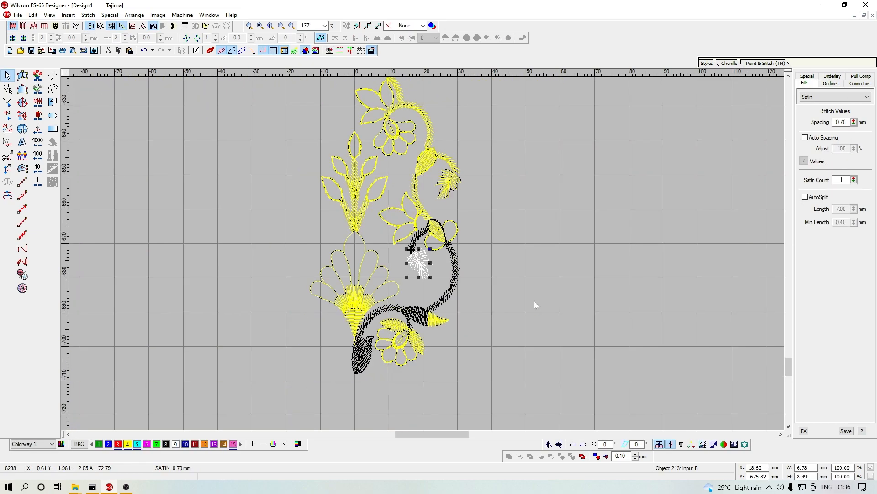
{"action": "key", "text": "Page_Down"}
{"action": "key", "text": "Page_Up"}
{"action": "key", "text": "ctrl+s"}
{"action": "key", "text": "Page_Down"}
{"action": "key", "text": "Page_Up"}
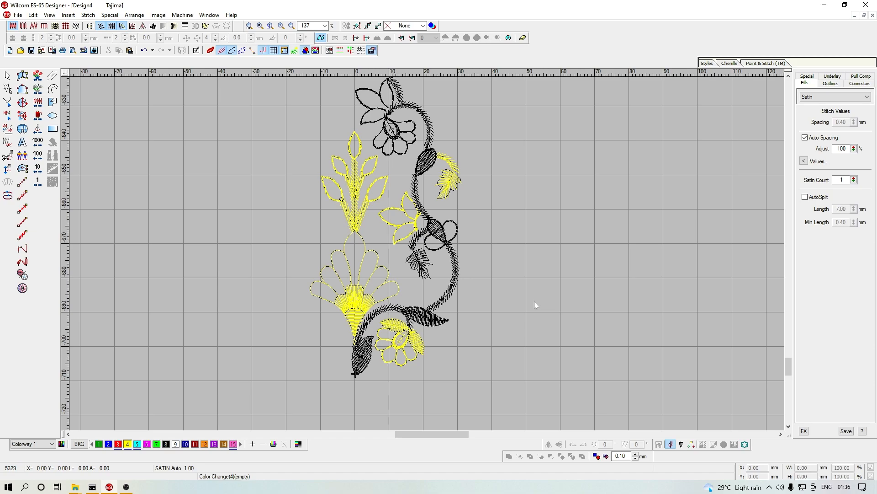
Step: Cut the upper lobed leaf's curved stem and paste it into the sequence at the edge of the upper yellow leaf
{"action": "key", "text": "z"}
{"action": "key", "text": "z"}
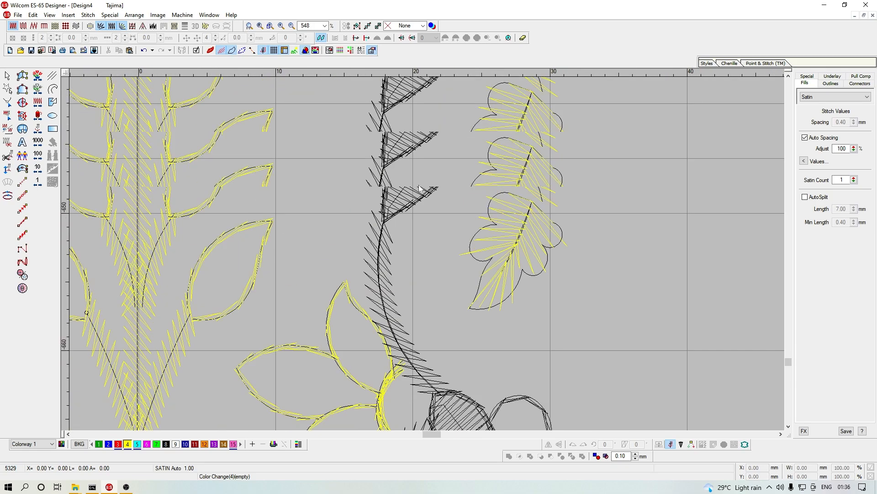
{"action": "left_click", "coordinate": [448, 178]}
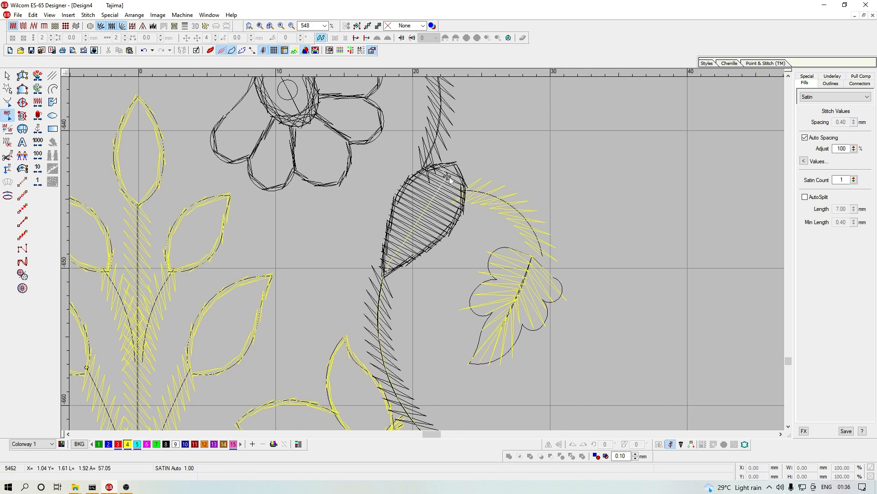
{"action": "key", "text": "i"}
{"action": "key", "text": "Return"}
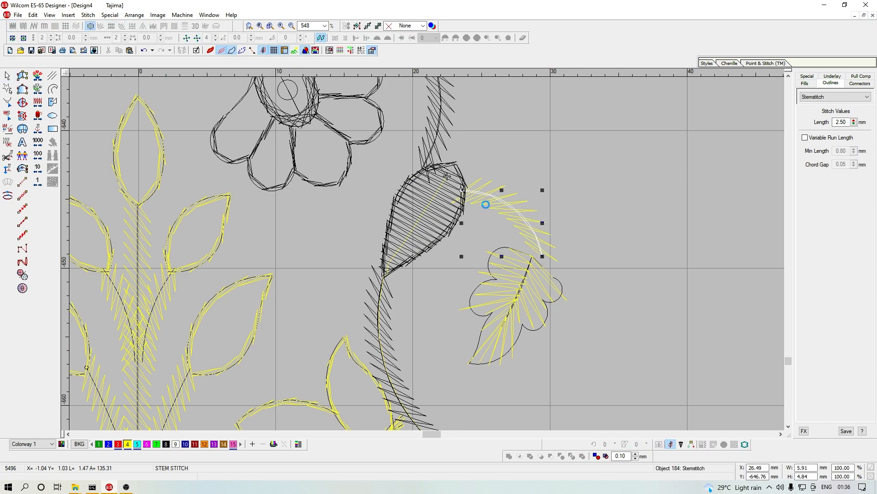
{"action": "left_click", "coordinate": [493, 207]}
{"action": "key", "text": "Escape"}
{"action": "key", "text": "shift+Tab"}
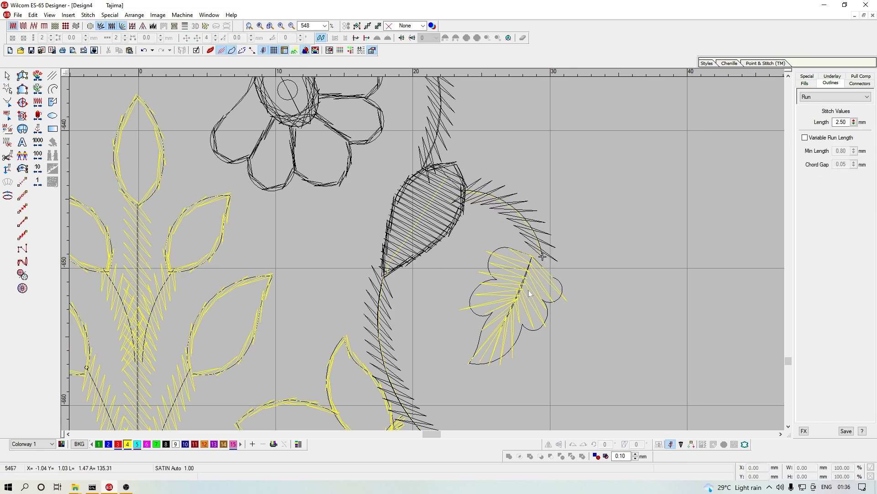
Step: Cut the upper lobed leaf and paste it back into the sequence at the end of its curved stem
{"action": "left_click", "coordinate": [524, 265]}
{"action": "key", "text": "ctrl+x"}
{"action": "key", "text": "ctrl+v"}
{"action": "key", "text": "Escape"}
{"action": "key", "text": "Tab"}
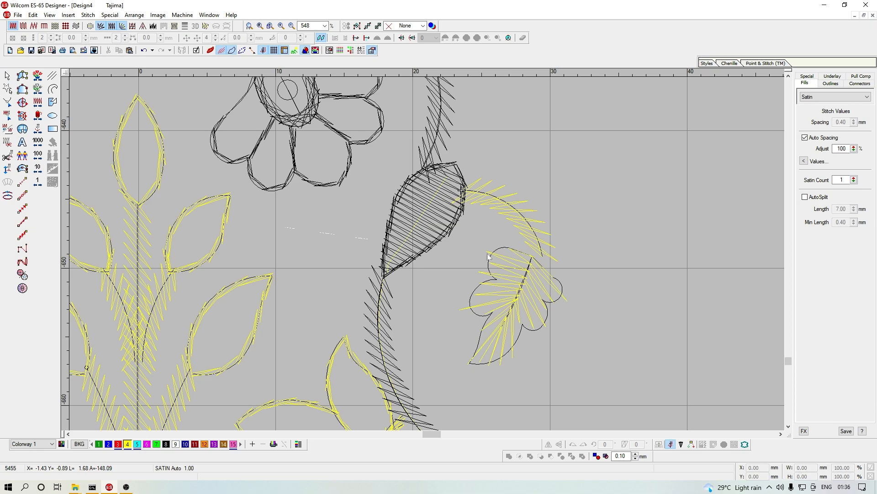
{"action": "key", "text": "shift+z"}
{"action": "key", "text": "shift+z"}
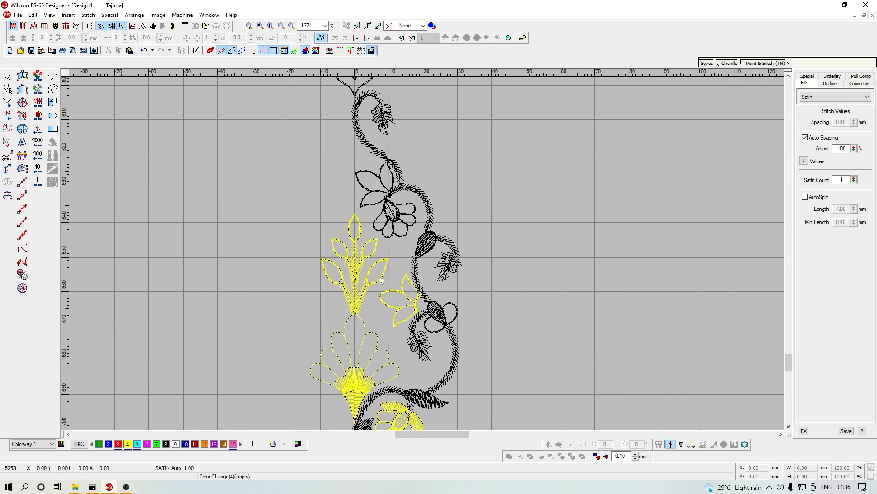
{"action": "key", "text": "b"}
{"action": "left_click_drag", "start_coordinate": [382, 270], "coordinate": [486, 358]}
{"action": "key", "text": "b"}
{"action": "left_click_drag", "start_coordinate": [525, 287], "coordinate": [340, 110]}
{"action": "left_click", "coordinate": [321, 228]}
{"action": "left_click", "coordinate": [315, 250]}
{"action": "left_click_drag", "start_coordinate": [315, 244], "coordinate": [334, 235]}
{"action": "key", "text": "ctrl+z"}
{"action": "key", "text": "ctrl+z"}
{"action": "key", "text": "Escape"}
Step: Examine the shape points and stitching order of the arc objects at the base of the three-petal flower
{"action": "key", "text": "o"}
{"action": "left_click", "coordinate": [302, 247]}
{"action": "key", "text": "h"}
{"action": "key", "text": "Escape"}
{"action": "key", "text": "o"}
{"action": "left_click", "coordinate": [306, 283]}
{"action": "key", "text": "h"}
{"action": "key", "text": "Escape"}
{"action": "key", "text": "o"}
{"action": "left_click", "coordinate": [300, 276]}
{"action": "key", "text": "Escape"}
{"action": "left_click", "coordinate": [300, 256]}
{"action": "key", "text": "Escape"}
{"action": "key", "text": "ctrl+Left"}
{"action": "key", "text": "ctrl+Left"}
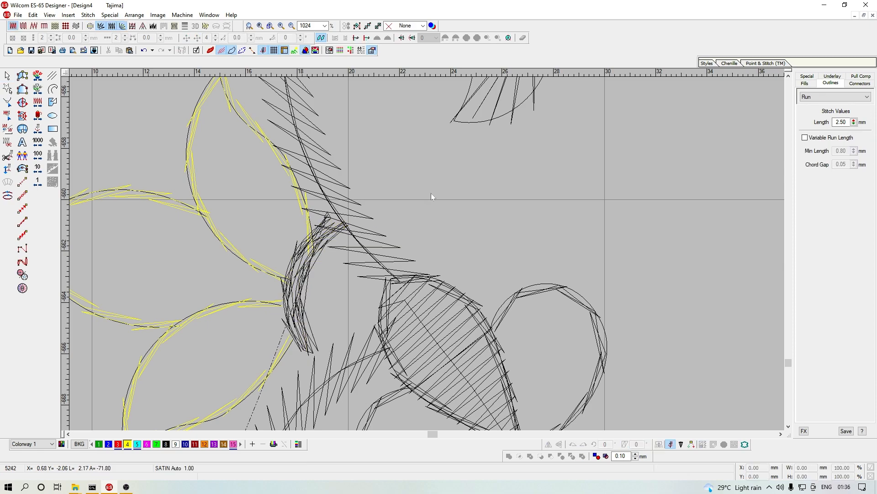
Step: Cut the arc objects at the three-petal flower's base and paste them at the main stem's stitch beside the upper petal
{"action": "left_click", "coordinate": [297, 267]}
{"action": "left_click", "coordinate": [295, 265], "text": "ctrl"}
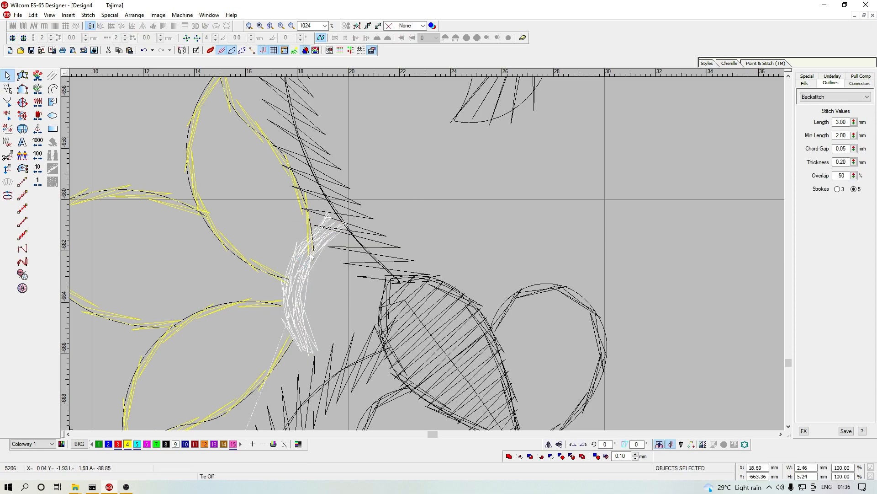
{"action": "key", "text": "Delete"}
{"action": "key", "text": "e"}
{"action": "left_click", "coordinate": [305, 211]}
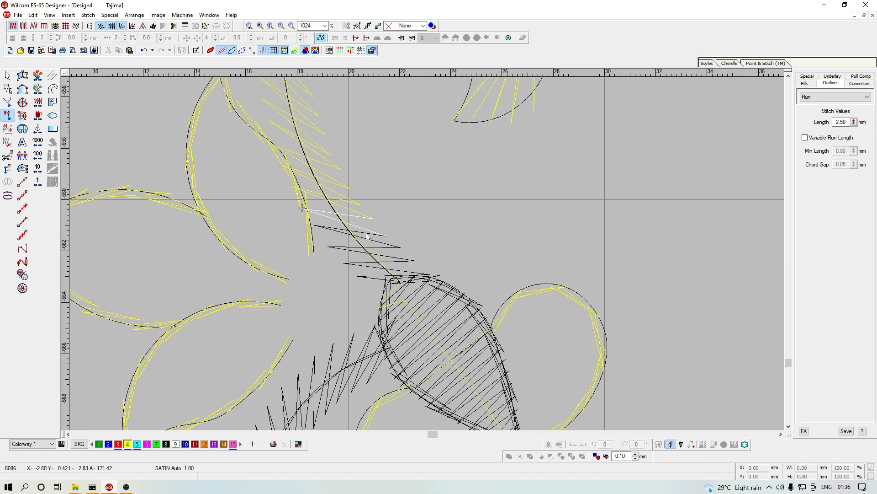
{"action": "key", "text": "ctrl+v"}
{"action": "key", "text": "ctrl+x"}
{"action": "key", "text": "ctrl+v"}
{"action": "key", "text": "Escape"}
{"action": "key", "text": "ctrl+Left"}
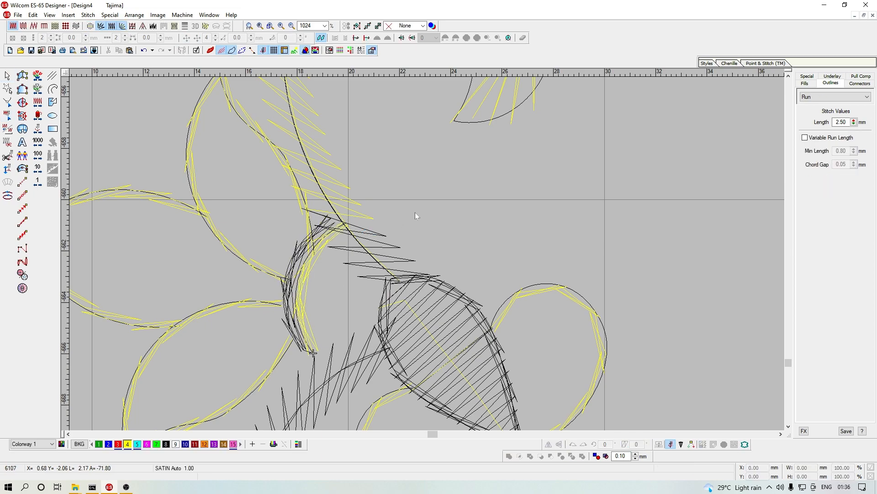
{"action": "key", "text": "ctrl+Left"}
{"action": "key", "text": "ctrl+Left"}
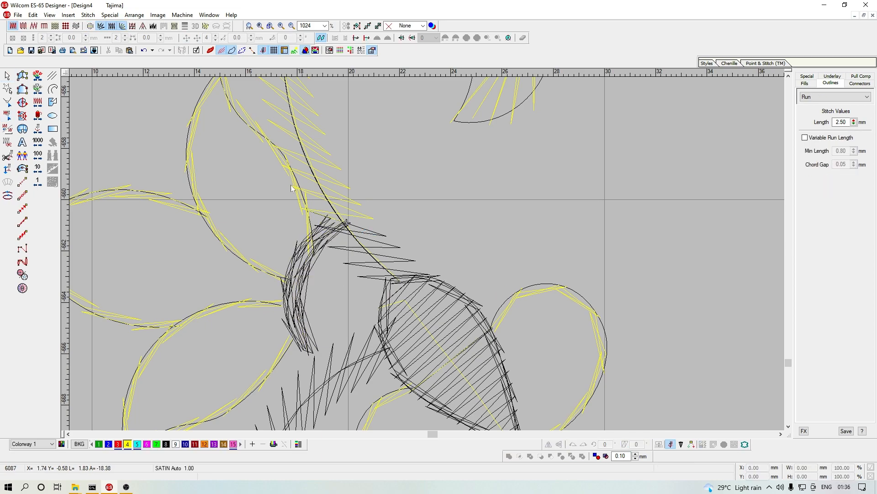
Step: Place the upper petal's outline between the main stem and the base arcs in the sequence, checking its start and end points
{"action": "left_click", "coordinate": [243, 122]}
{"action": "key", "text": "h"}
{"action": "key", "text": "Escape"}
{"action": "key", "text": "h"}
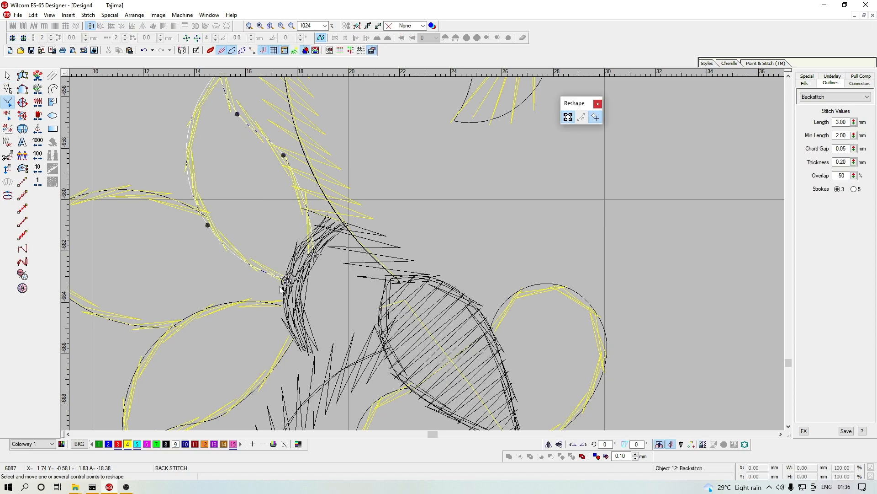
{"action": "key", "text": "Escape"}
{"action": "key", "text": "j"}
{"action": "key", "text": "Escape"}
{"action": "key", "text": "shift+Tab"}
Step: Move the stitch position along the upper petal's outline to the place where the middle petal meets it
{"action": "key", "text": "Right"}
{"action": "key", "text": "Right"}
{"action": "key", "text": "Right"}
{"action": "key", "text": "Right"}
{"action": "key", "text": "Right"}
{"action": "key", "text": "Right"}
{"action": "key", "text": "Right"}
{"action": "key", "text": "Right"}
{"action": "key", "text": "Right"}
{"action": "key", "text": "Right"}
{"action": "key", "text": "Right"}
{"action": "key", "text": "Right"}
{"action": "key", "text": "Right"}
{"action": "key", "text": "Right"}
{"action": "key", "text": "Right"}
{"action": "key", "text": "Right"}
{"action": "key", "text": "Right"}
{"action": "key", "text": "Right"}
{"action": "key", "text": "Right"}
{"action": "key", "text": "Right"}
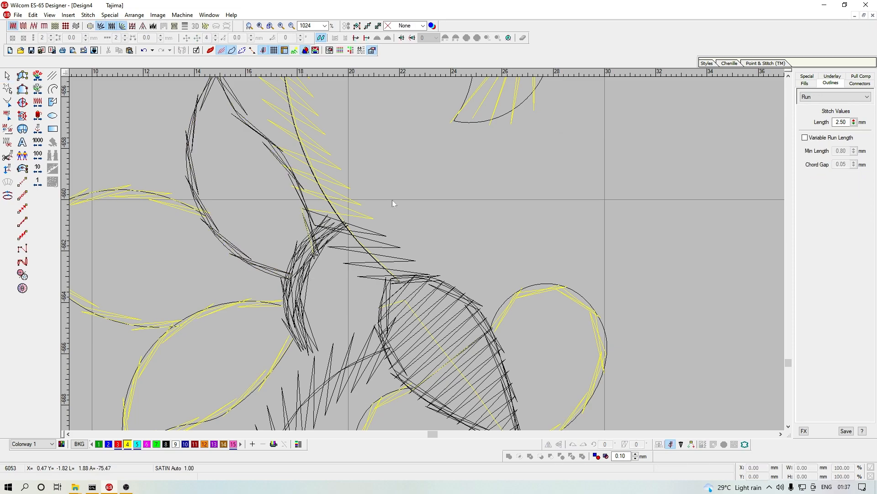
{"action": "key", "text": "Right"}
{"action": "key", "text": "Right"}
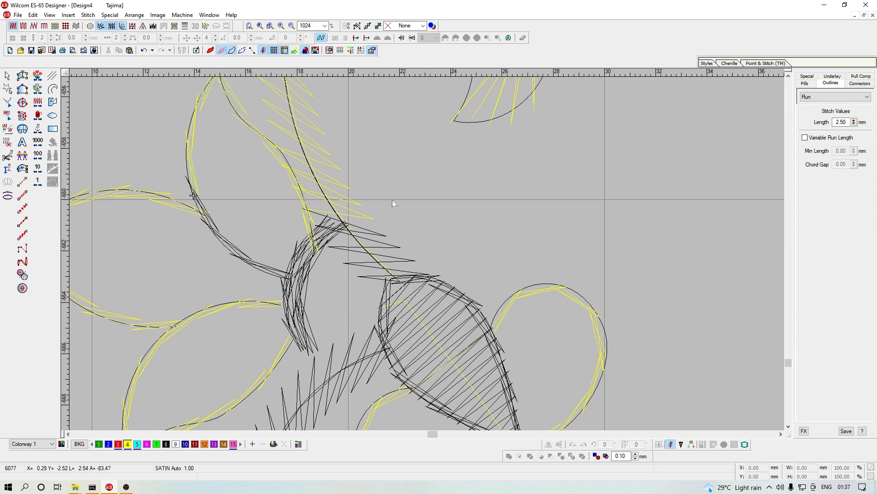
Step: Draw a run stitch from the upper petal around the middle petal's tip to the lower petal, and reshape its curve to the edge
{"action": "key", "text": "c"}
{"action": "key", "text": "z"}
{"action": "key", "text": "space"}
{"action": "left_click", "coordinate": [450, 290]}
{"action": "right_click", "coordinate": [322, 245]}
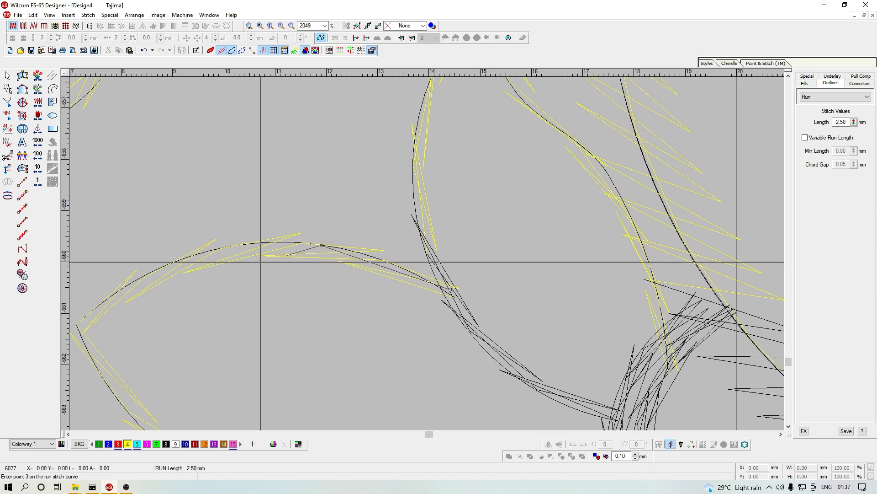
{"action": "left_click", "coordinate": [244, 295]}
{"action": "right_click", "coordinate": [421, 352]}
{"action": "left_click", "coordinate": [596, 400]}
{"action": "key", "text": "Return"}
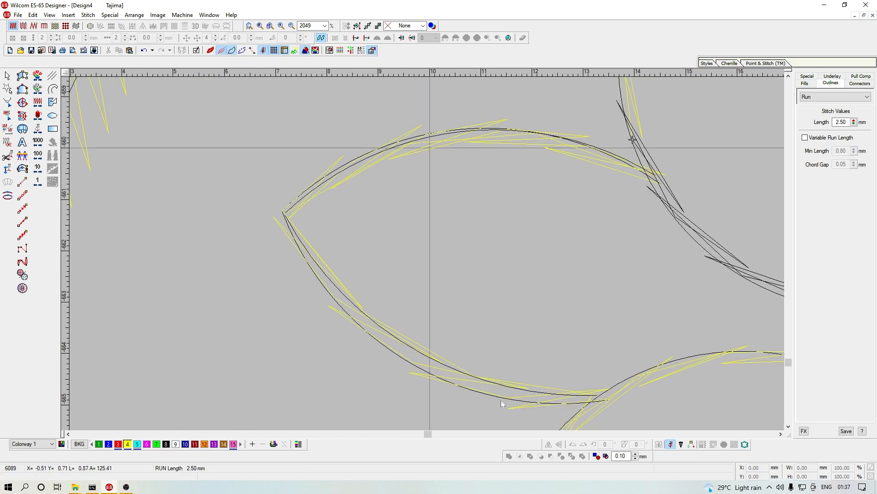
{"action": "key", "text": "h"}
{"action": "left_click_drag", "start_coordinate": [421, 352], "coordinate": [411, 363]}
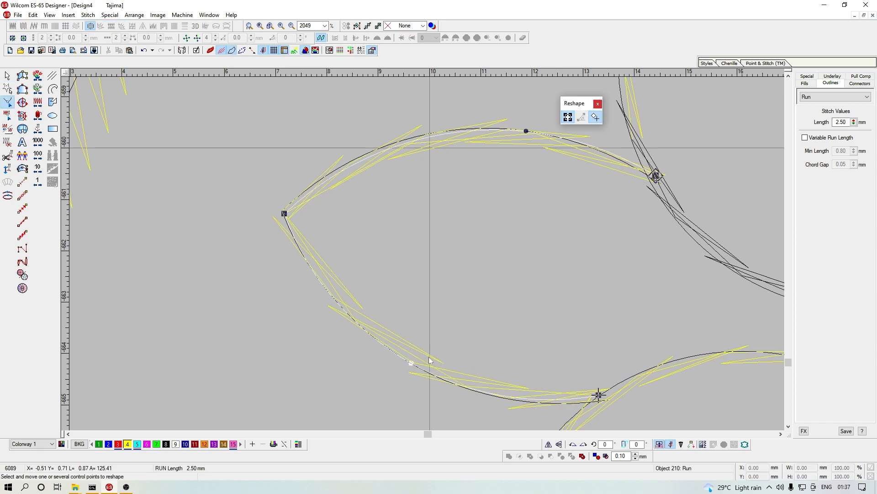
{"action": "key", "text": "Escape"}
{"action": "key", "text": "Escape"}
Step: Cut the middle petal's outline and paste it back into the sequence following the new run stitch
{"action": "left_click", "coordinate": [333, 302]}
{"action": "left_click", "coordinate": [343, 290]}
{"action": "key", "text": "Delete"}
{"action": "left_click", "coordinate": [344, 291]}
{"action": "key", "text": "shift+z"}
{"action": "key", "text": "shift+z"}
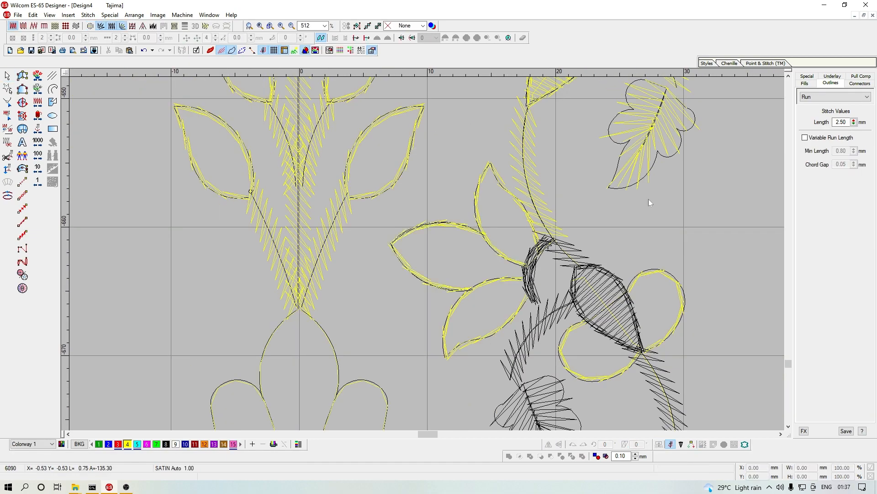
Step: Resequence the lower petal's outline to follow the middle petal and precede the flower's base arcs
{"action": "key", "text": "Right"}
{"action": "key", "text": "Right"}
{"action": "key", "text": "c"}
{"action": "key", "text": "z"}
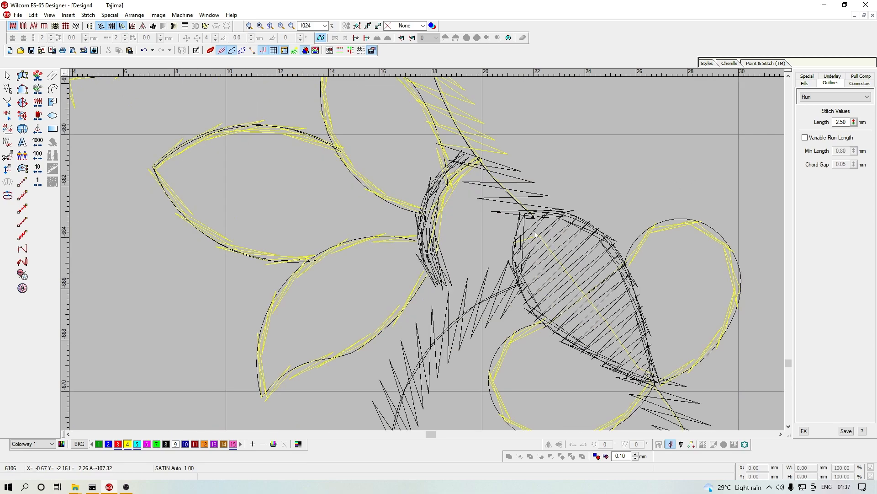
{"action": "left_click", "coordinate": [416, 274]}
{"action": "key", "text": "shift+z"}
{"action": "key", "text": "shift+z"}
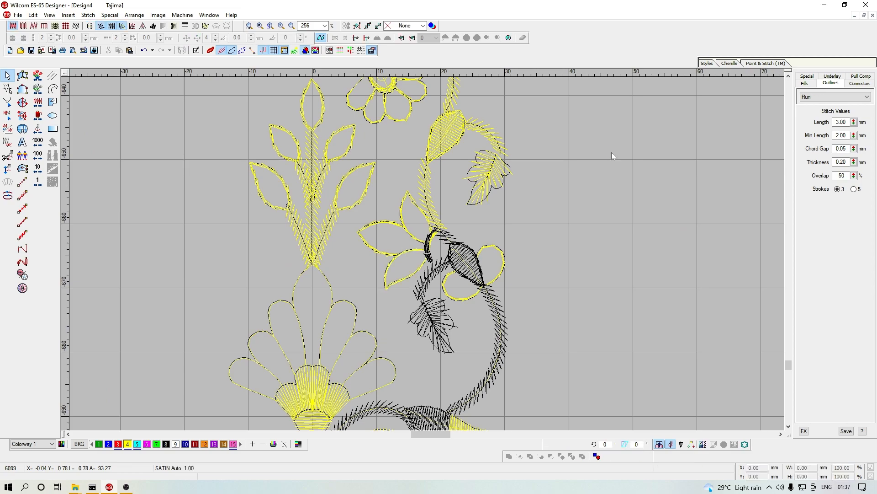
{"action": "key", "text": "Escape"}
{"action": "key", "text": "shift+z"}
{"action": "key", "text": "shift+z"}
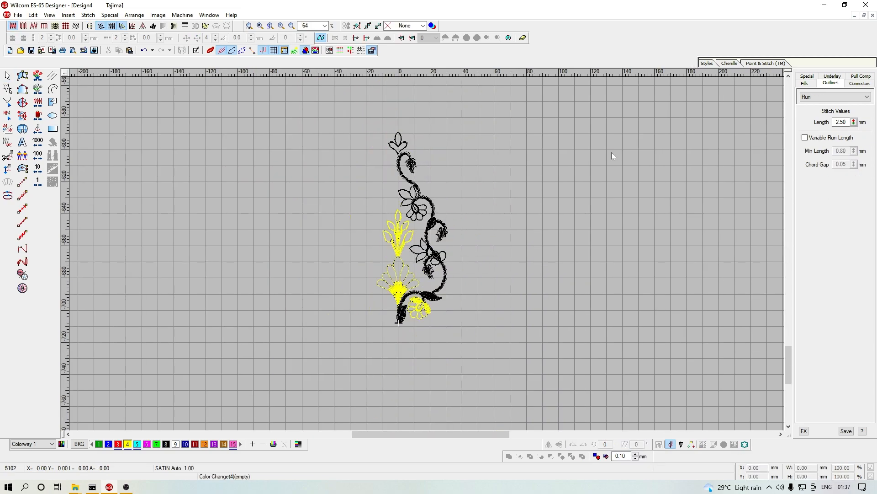
Step: Jump back and forth between the yellow colour block's start and end to compare resequenced and remaining objects
{"action": "key", "text": "z"}
{"action": "key", "text": "Page_Down"}
{"action": "key", "text": "Page_Up"}
{"action": "key", "text": "Page_Down"}
{"action": "key", "text": "Page_Up"}
{"action": "key", "text": "Page_Down"}
{"action": "key", "text": "Page_Up"}
{"action": "key", "text": "Page_Down"}
{"action": "key", "text": "z"}
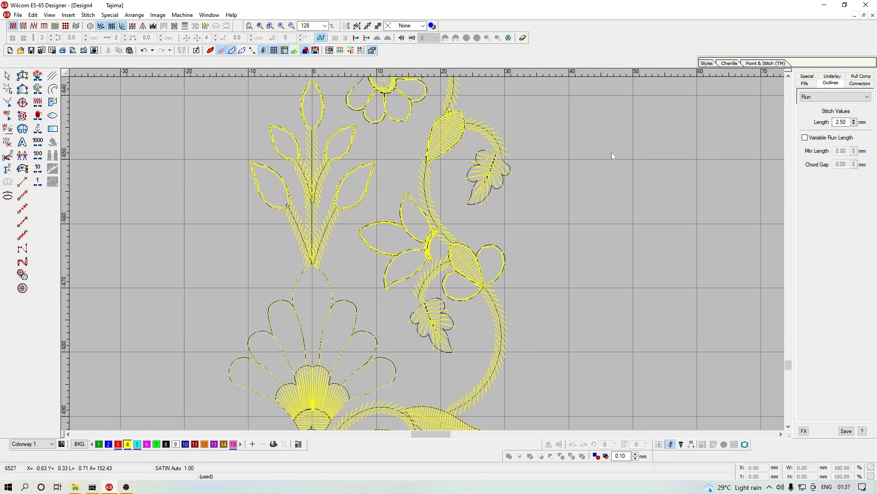
Step: Remove the object where the lower flower's leaves meet the stem and paste it back earlier in the stitching sequence
{"action": "scroll", "coordinate": [611, 156], "scroll_direction": "down", "scroll_amount": 3}
{"action": "key", "text": "b"}
{"action": "left_click_drag", "start_coordinate": [287, 240], "coordinate": [497, 398]}
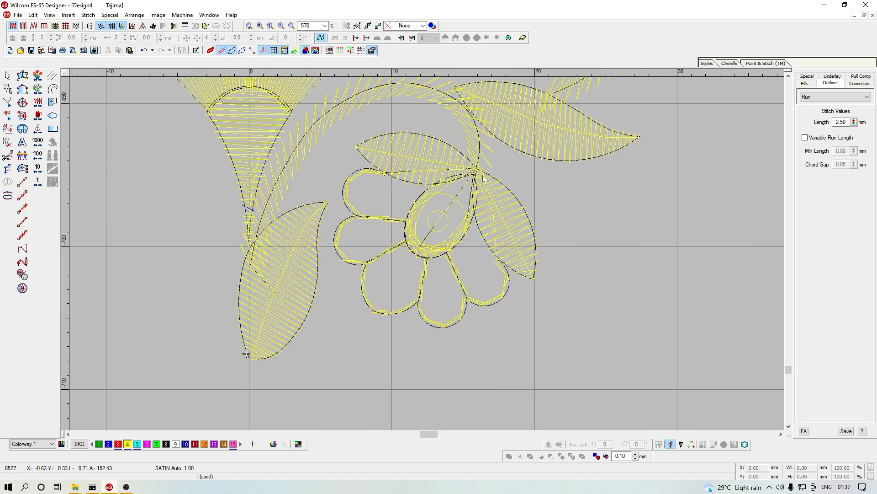
{"action": "left_click", "coordinate": [482, 175]}
{"action": "left_click", "coordinate": [485, 184]}
{"action": "key", "text": "Delete"}
{"action": "key", "text": "e"}
{"action": "left_click", "coordinate": [497, 172]}
{"action": "key", "text": "Left"}
{"action": "key", "text": "Left"}
{"action": "key", "text": "Left"}
{"action": "key", "text": "Left"}
{"action": "key", "text": "ctrl+v"}
Step: Examine the completed vine from its end point by moving back and forth through the design
{"action": "key", "text": "Escape"}
{"action": "key", "text": "shift+z"}
{"action": "key", "text": "End"}
{"action": "key", "text": "shift+z"}
{"action": "key", "text": "Page_Down"}
{"action": "key", "text": "Page_Up"}
{"action": "key", "text": "Page_Down"}
{"action": "key", "text": "Page_Up"}
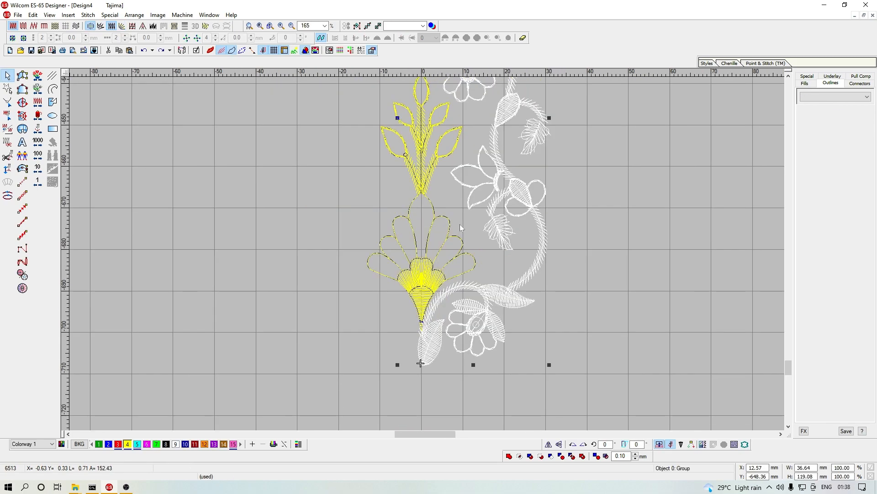
Step: Duplicate the grouped vine and start a Transform that mirrors the copy across a reference line
{"action": "key", "text": "ctrl+y"}
{"action": "left_click", "coordinate": [32, 14]}
{"action": "left_click", "coordinate": [76, 214]}
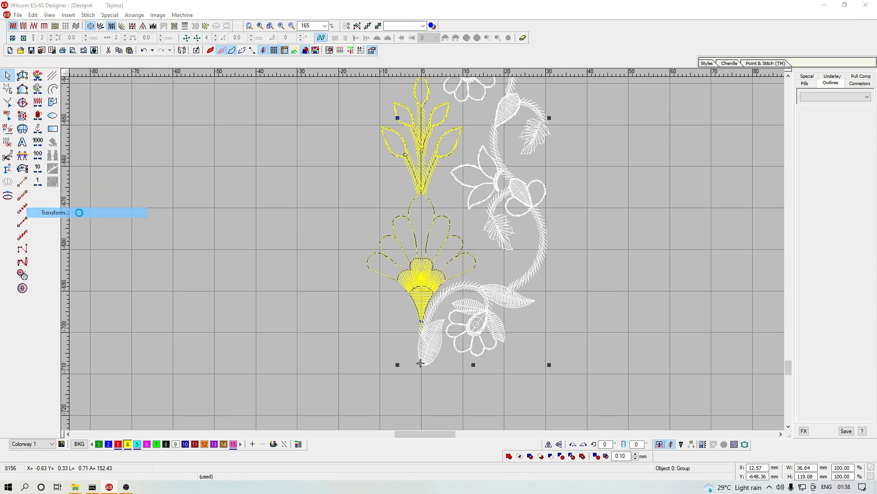
{"action": "left_click", "coordinate": [391, 264]}
{"action": "left_click", "coordinate": [485, 230]}
Step: Define a vertical mirror line on the design's centre axis, below the bottom leaf, to flip the vine copy
{"action": "scroll", "coordinate": [411, 286], "scroll_direction": "down", "scroll_amount": 2}
{"action": "key", "text": "z"}
{"action": "scroll", "coordinate": [407, 292], "scroll_direction": "up", "scroll_amount": 1}
{"action": "key", "text": "z"}
{"action": "key", "text": "z"}
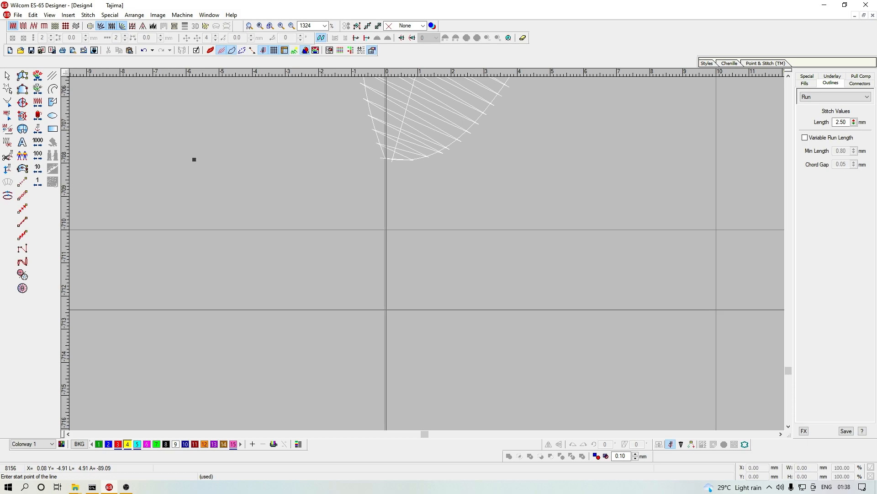
{"action": "left_click", "coordinate": [386, 307]}
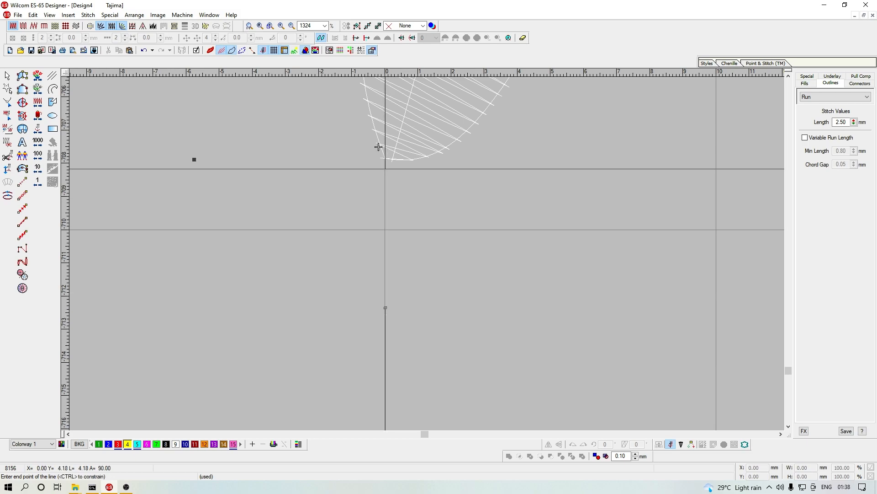
{"action": "left_click", "coordinate": [385, 169]}
{"action": "key", "text": "shift+z"}
{"action": "key", "text": "shift+z"}
{"action": "scroll", "coordinate": [449, 230], "scroll_direction": "up", "scroll_amount": 2}
{"action": "key", "text": "shift+z"}
{"action": "key", "text": "shift+z"}
{"action": "key", "text": "Escape"}
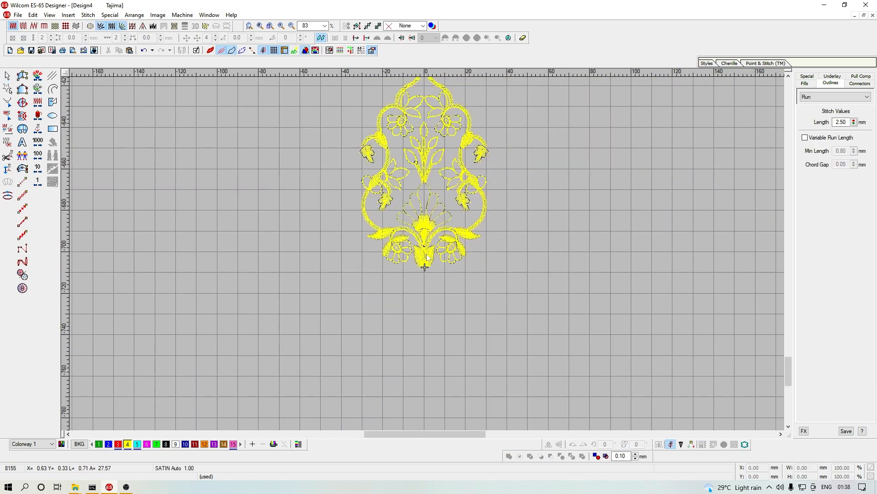
Step: Examine how the two mirrored vines meet at the base of the central flower
{"action": "key", "text": "Page_Up"}
{"action": "key", "text": "Page_Down"}
{"action": "key", "text": "Page_Up"}
{"action": "key", "text": "shift+z"}
{"action": "key", "text": "Page_Down"}
{"action": "key", "text": "Page_Up"}
{"action": "key", "text": "z"}
{"action": "key", "text": "Page_Down"}
{"action": "key", "text": "Page_Up"}
{"action": "key", "text": "Page_Down"}
{"action": "key", "text": "Page_Up"}
{"action": "key", "text": "Page_Down"}
{"action": "key", "text": "Page_Up"}
{"action": "key", "text": "Page_Down"}
{"action": "key", "text": "Page_Up"}
{"action": "key", "text": "z"}
{"action": "key", "text": "Page_Down"}
{"action": "key", "text": "Page_Up"}
{"action": "key", "text": "Page_Down"}
{"action": "key", "text": "Page_Up"}
{"action": "key", "text": "Page_Down"}
{"action": "key", "text": "Page_Up"}
{"action": "key", "text": "z"}
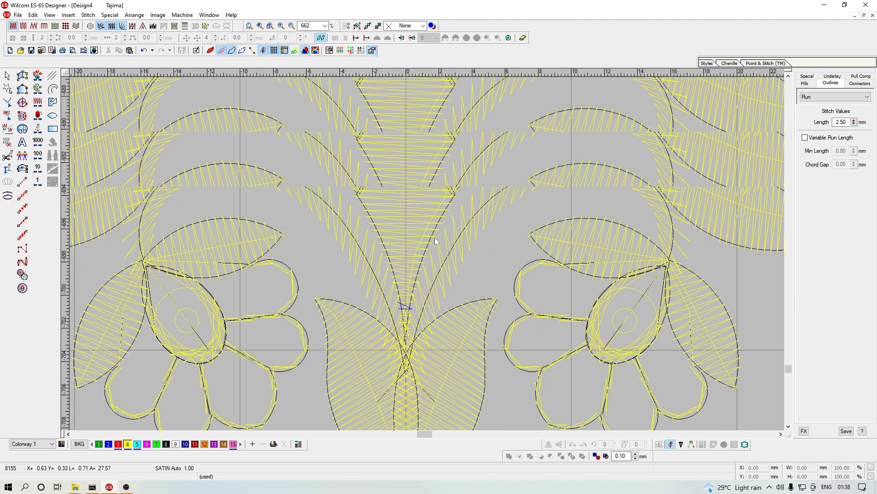
Step: Resequence the cone-shaped satin fill beneath the central flower to follow the mirrored vine, and check its control points
{"action": "key", "text": "z"}
{"action": "left_click", "coordinate": [411, 274]}
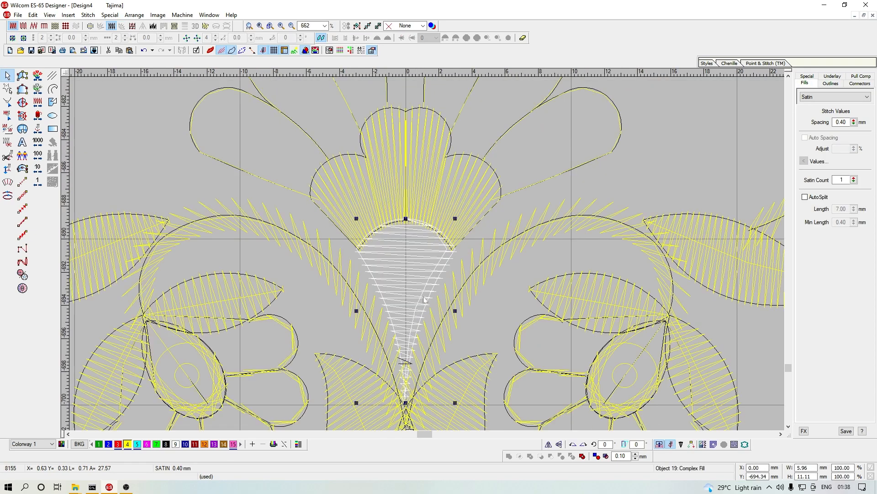
{"action": "key", "text": "Delete"}
{"action": "key", "text": "e"}
{"action": "left_click", "coordinate": [407, 363]}
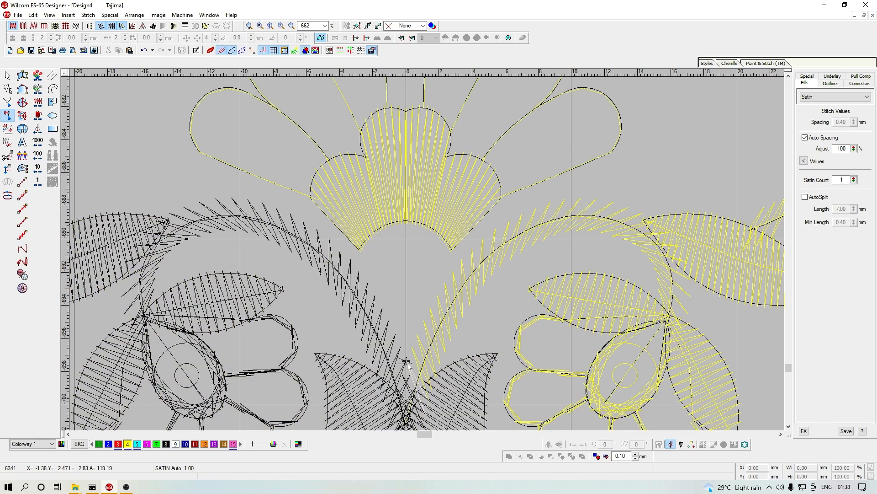
{"action": "key", "text": "ctrl+z"}
{"action": "key", "text": "h"}
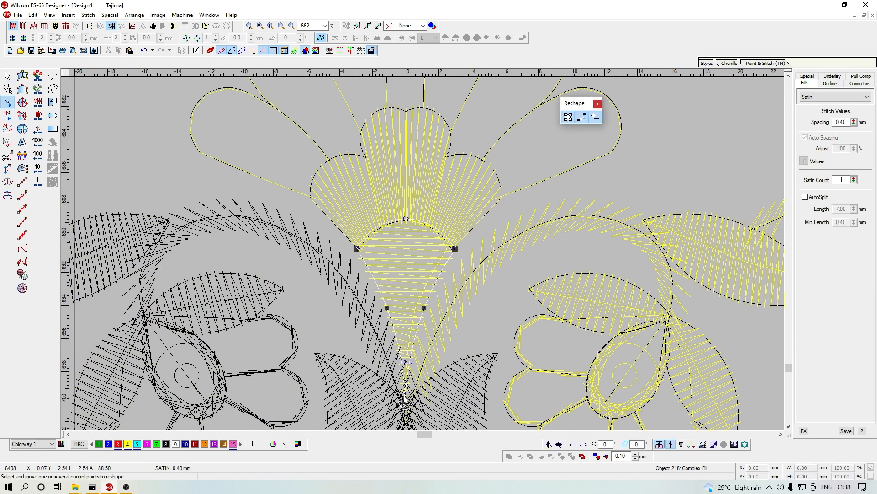
{"action": "key", "text": "Escape"}
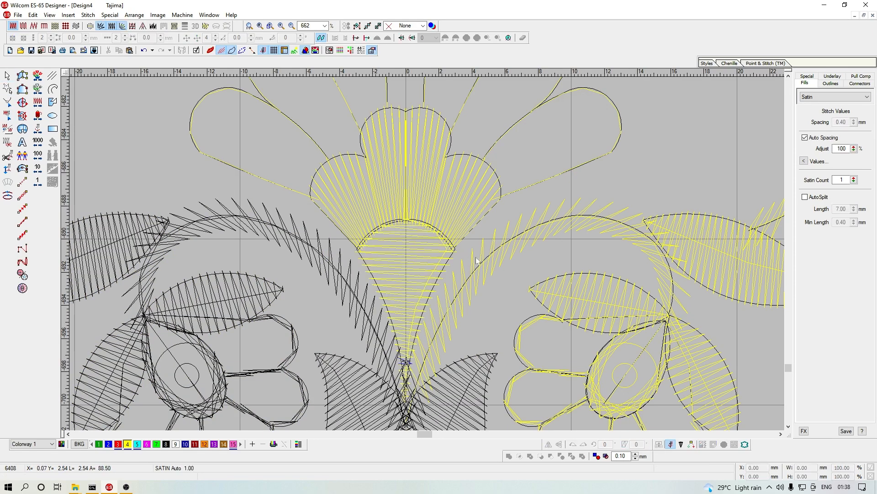
{"action": "key", "text": "Escape"}
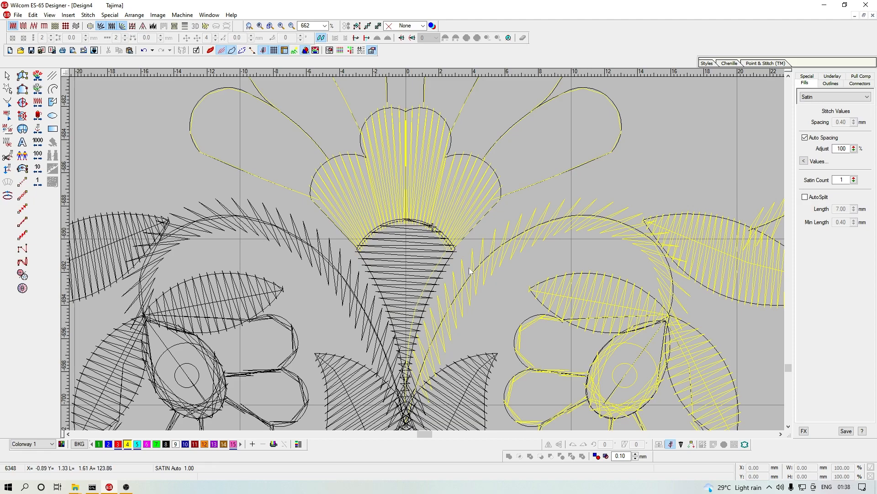
Step: Draw a run stitch from the cone's upper edge to the base of the central flower's lowest right petal
{"action": "scroll", "coordinate": [469, 271], "scroll_direction": "down", "scroll_amount": 1}
{"action": "scroll", "coordinate": [469, 271], "scroll_direction": "up", "scroll_amount": 1}
{"action": "scroll", "coordinate": [469, 271], "scroll_direction": "down", "scroll_amount": 1}
{"action": "scroll", "coordinate": [451, 159], "scroll_direction": "up", "scroll_amount": 1}
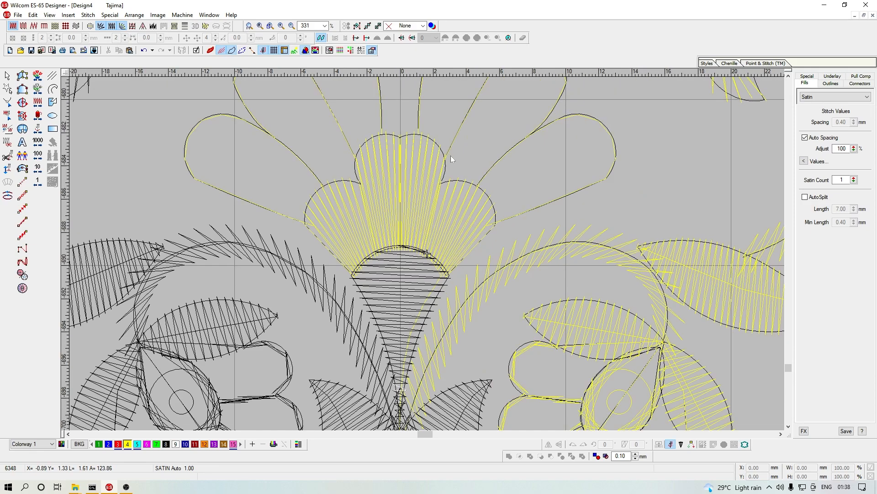
{"action": "left_click", "coordinate": [531, 211]}
{"action": "scroll", "coordinate": [530, 229], "scroll_direction": "up", "scroll_amount": 2}
{"action": "key", "text": "ctrl+z"}
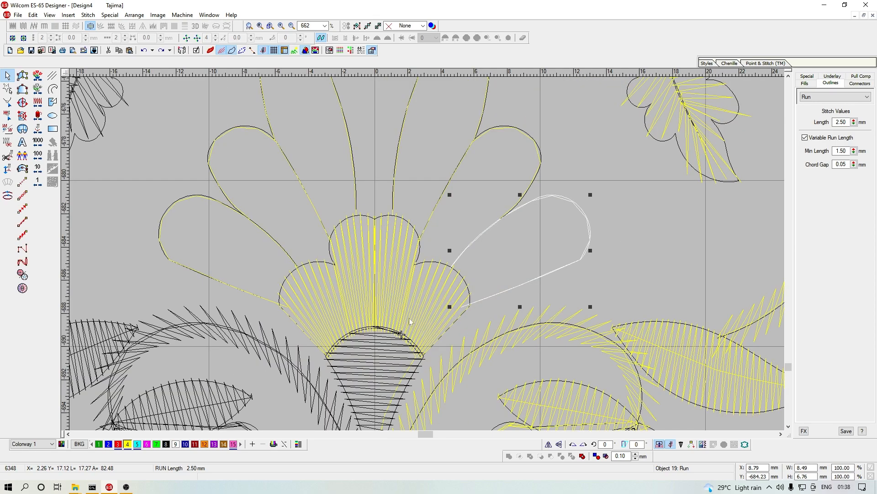
{"action": "scroll", "coordinate": [478, 279], "scroll_direction": "down", "scroll_amount": 1}
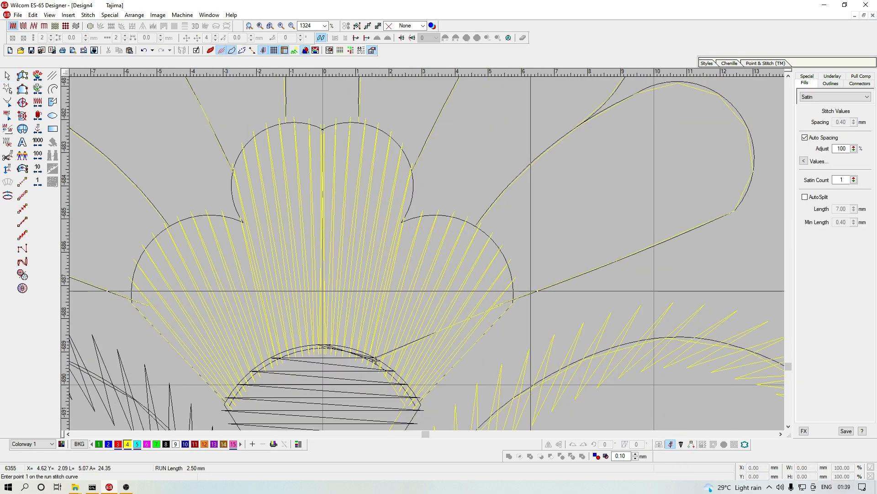
{"action": "left_click", "coordinate": [529, 291]}
{"action": "key", "text": "Return"}
{"action": "key", "text": "Escape"}
Step: Cut the lowest right petal's outline, paste it back following the new run stitch, and backtrack its stitches
{"action": "left_click", "coordinate": [543, 287]}
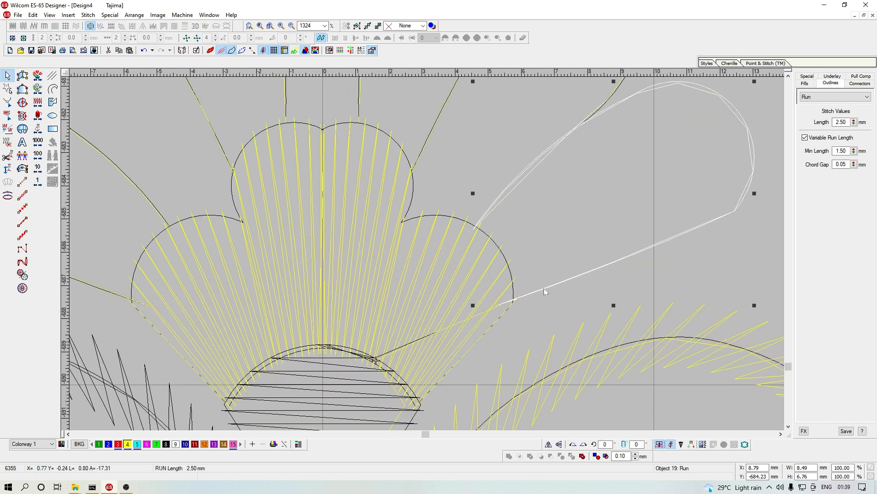
{"action": "key", "text": "shift+z"}
{"action": "key", "text": "h"}
{"action": "key", "text": "ctrl+x"}
{"action": "key", "text": "ctrl+v"}
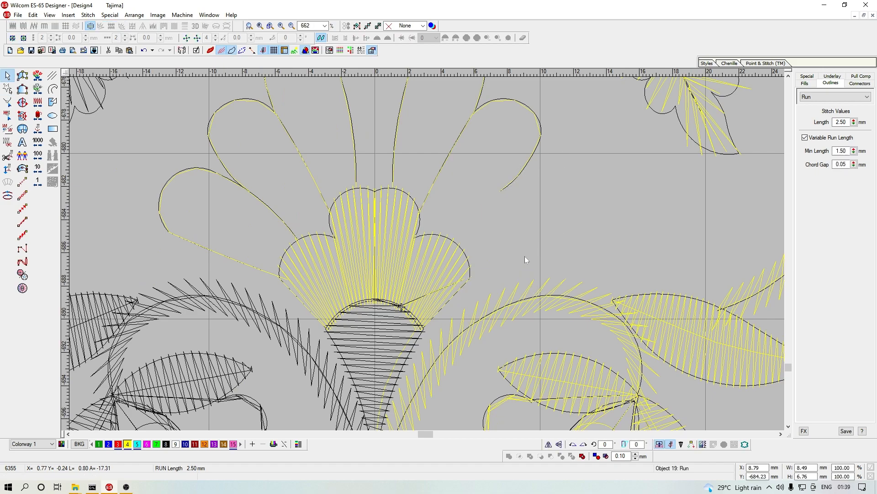
{"action": "left_click", "coordinate": [7, 196]}
{"action": "key", "text": "Escape"}
Step: Resequence the second right petal's outer curve at its junction with the lowest petal, and backtrack its stitches
{"action": "key", "text": "shift+Tab"}
{"action": "key", "text": "Right"}
{"action": "key", "text": "Right"}
{"action": "key", "text": "Right"}
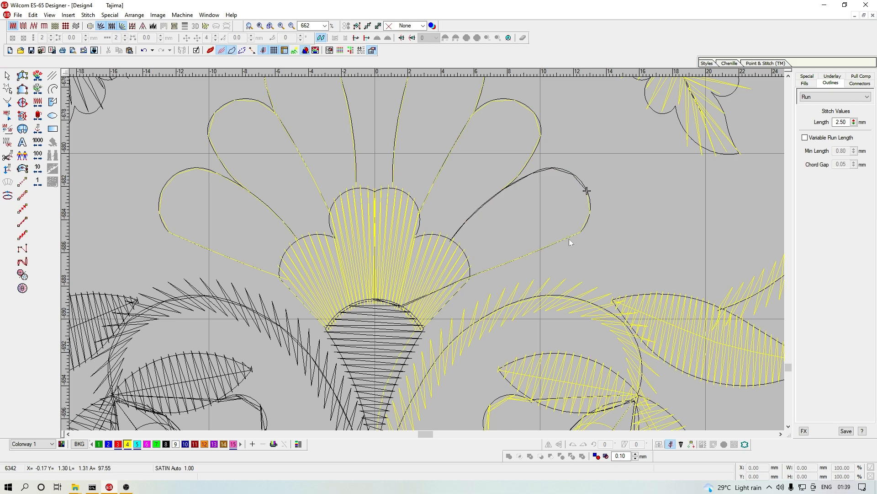
{"action": "key", "text": "c"}
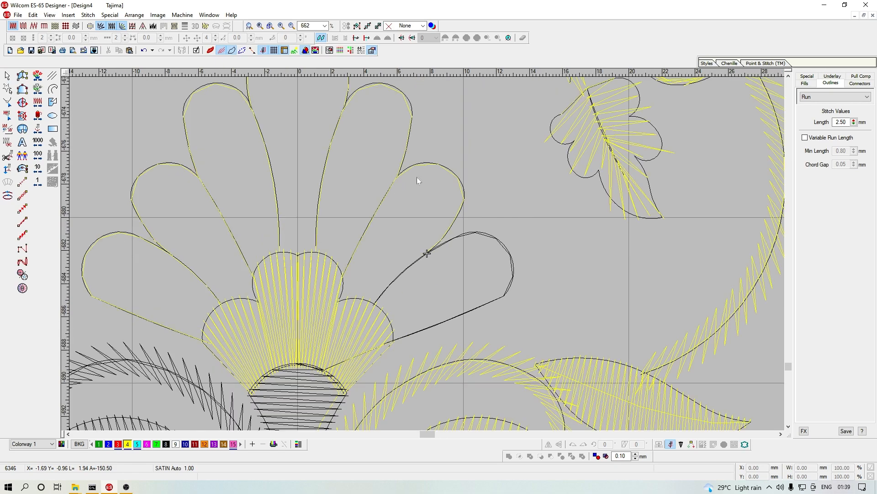
{"action": "left_click", "coordinate": [444, 165]}
{"action": "key", "text": "h"}
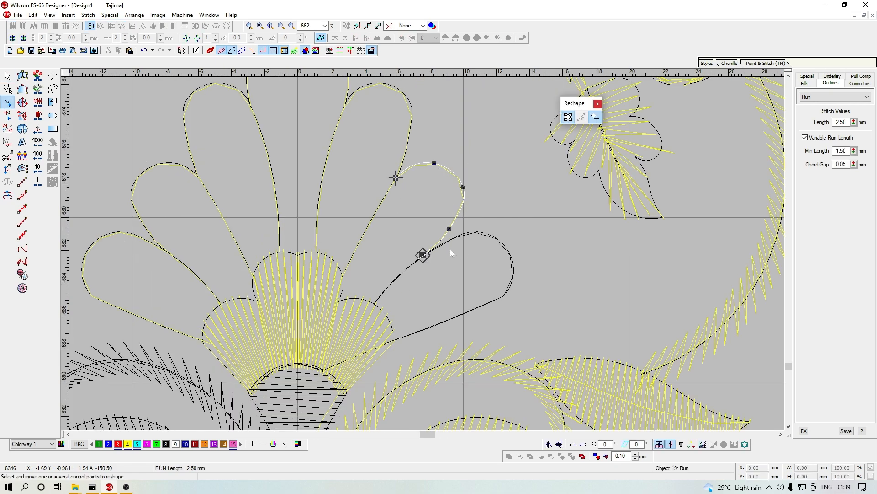
{"action": "key", "text": "Escape"}
{"action": "key", "text": "ctrl+x"}
{"action": "key", "text": "ctrl+v"}
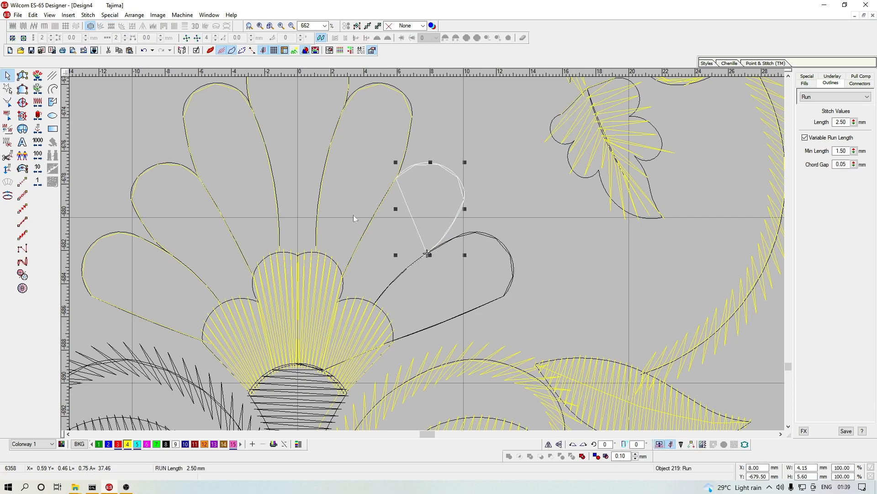
{"action": "left_click", "coordinate": [8, 198]}
{"action": "key", "text": "Escape"}
Step: Resequence the second right petal's inner edge at its junction with the outer curve, and backtrack its stitches
{"action": "scroll", "coordinate": [473, 220], "scroll_direction": "up", "scroll_amount": 2}
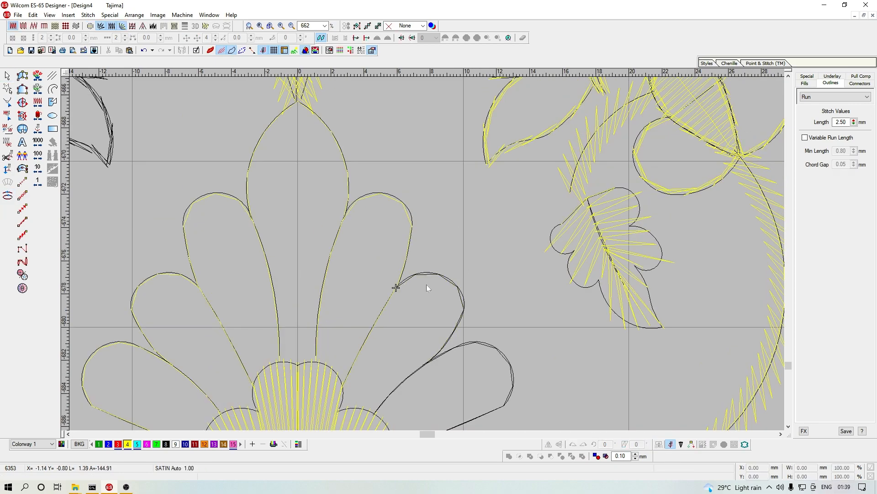
{"action": "left_click", "coordinate": [406, 254]}
{"action": "key", "text": "z"}
{"action": "left_click", "coordinate": [357, 289]}
{"action": "key", "text": "shift+z"}
{"action": "key", "text": "h"}
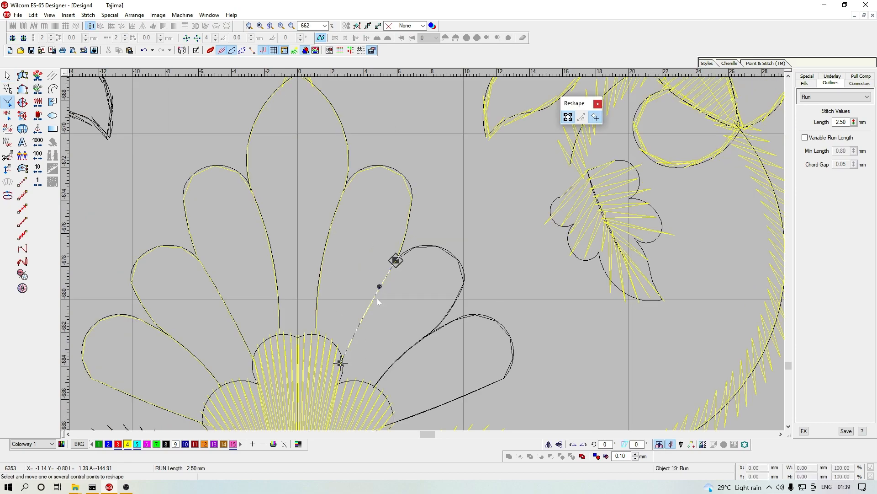
{"action": "key", "text": "Escape"}
{"action": "key", "text": "ctrl+x"}
{"action": "key", "text": "ctrl+v"}
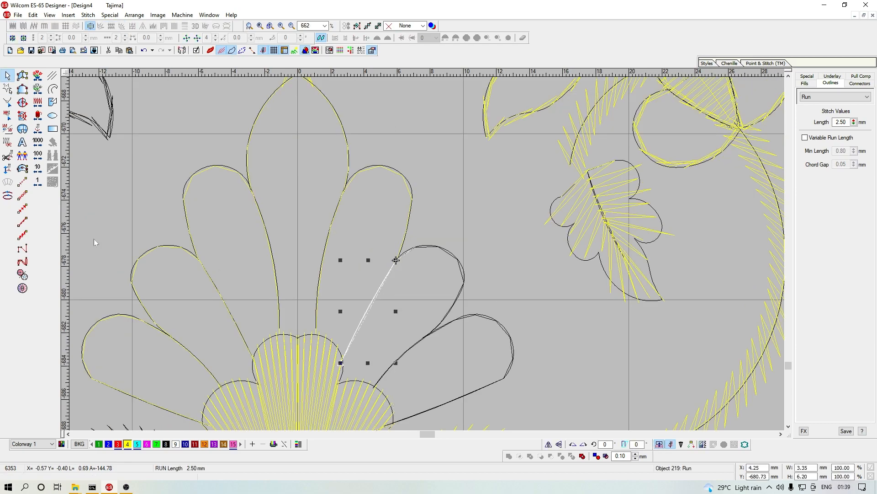
{"action": "left_click", "coordinate": [9, 196]}
Step: Resequence the upper right petal's outer curve to follow the second petal's outline, and backtrack its stitches
{"action": "left_click", "coordinate": [411, 188]}
{"action": "key", "text": "h"}
{"action": "key", "text": "Escape"}
{"action": "key", "text": "ctrl+x"}
{"action": "key", "text": "ctrl+v"}
{"action": "left_click", "coordinate": [11, 196]}
{"action": "scroll", "coordinate": [366, 232], "scroll_direction": "up", "scroll_amount": 2}
{"action": "key", "text": "Escape"}
Step: Resequence the central top petal's right edge at its junction with the upper right petal
{"action": "key", "text": "ctrl+Left"}
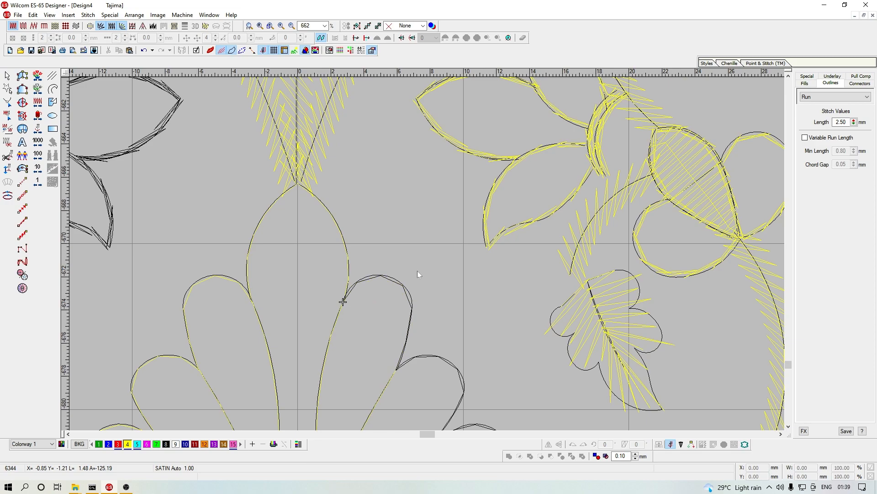
{"action": "key", "text": "shift+z"}
{"action": "key", "text": "b"}
{"action": "left_click_drag", "start_coordinate": [340, 210], "coordinate": [447, 354]}
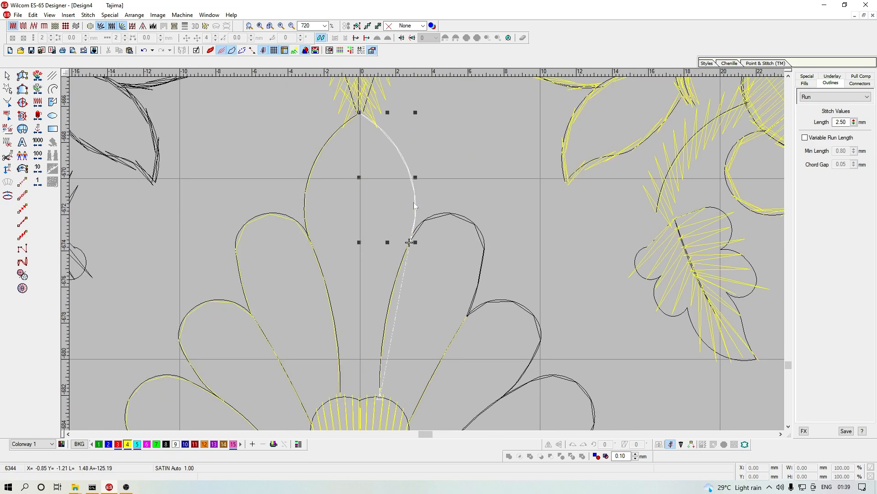
{"action": "left_click", "coordinate": [414, 203]}
{"action": "key", "text": "z"}
{"action": "key", "text": "shift+z"}
{"action": "key", "text": "h"}
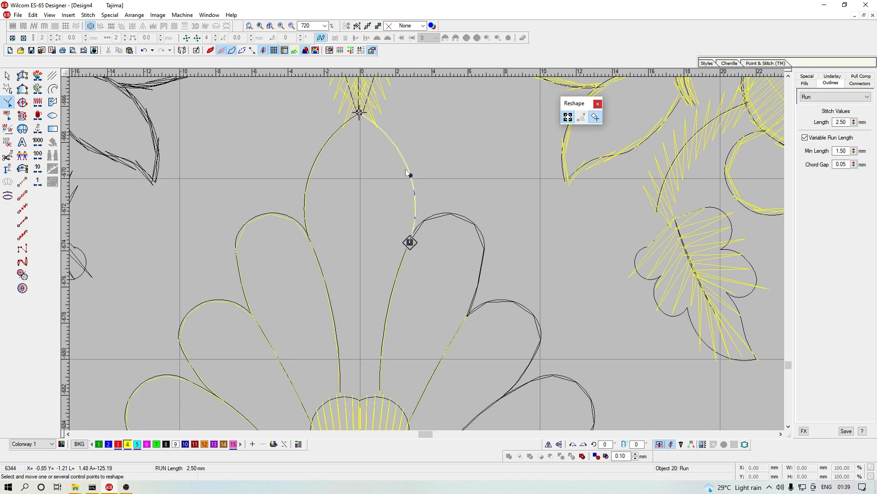
{"action": "key", "text": "Escape"}
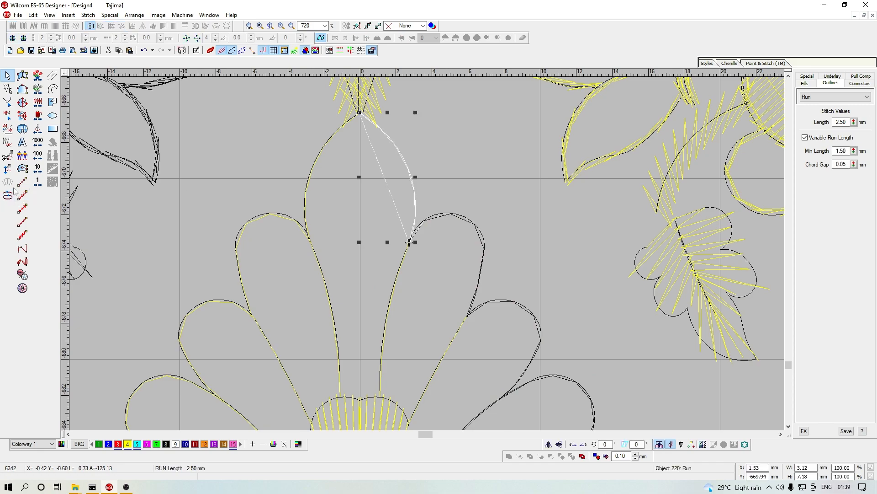
{"action": "left_click", "coordinate": [352, 275]}
Step: Cut the upper right petal's inner edge, paste it back at the central petal junction, and backtrack its stitches
{"action": "left_click", "coordinate": [403, 260]}
{"action": "left_click", "coordinate": [484, 161]}
{"action": "left_click", "coordinate": [404, 259]}
{"action": "key", "text": "ctrl+x"}
{"action": "key", "text": "ctrl+v"}
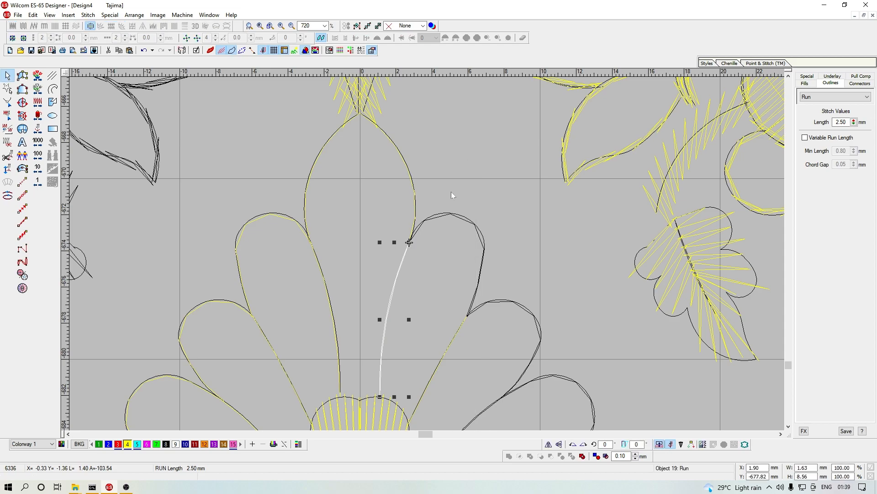
{"action": "left_click", "coordinate": [8, 195]}
{"action": "key", "text": "Escape"}
Step: Step through the central flower's objects in stitching order to check the right petals' sequence
{"action": "scroll", "coordinate": [425, 221], "scroll_direction": "up", "scroll_amount": 1}
{"action": "key", "text": "shift+Tab"}
{"action": "key", "text": "shift+Tab"}
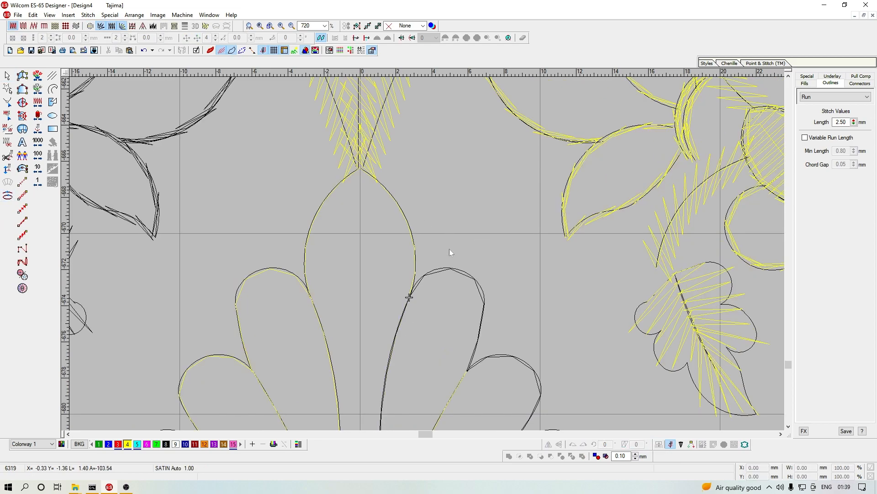
{"action": "key", "text": "shift+z"}
{"action": "key", "text": "Tab"}
{"action": "key", "text": "Tab"}
{"action": "key", "text": "Tab"}
{"action": "key", "text": "Tab"}
{"action": "key", "text": "Tab"}
{"action": "key", "text": "Tab"}
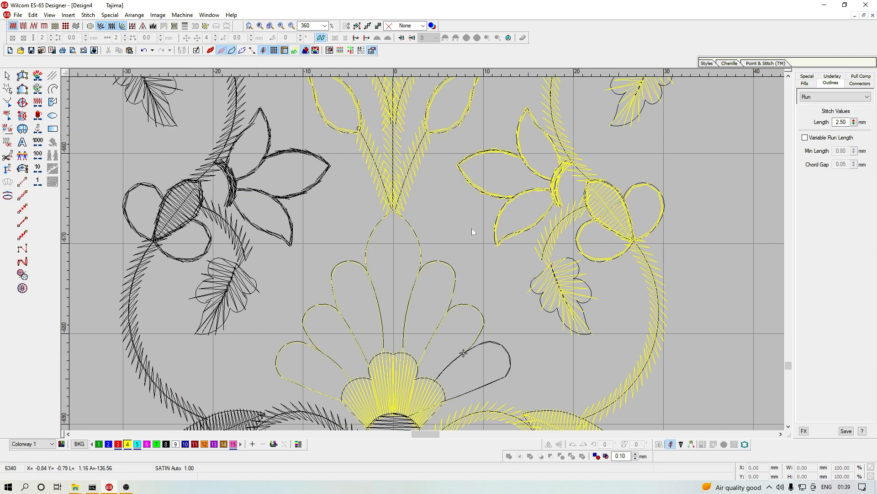
{"action": "scroll", "coordinate": [473, 229], "scroll_direction": "down", "scroll_amount": 1}
{"action": "key", "text": "z"}
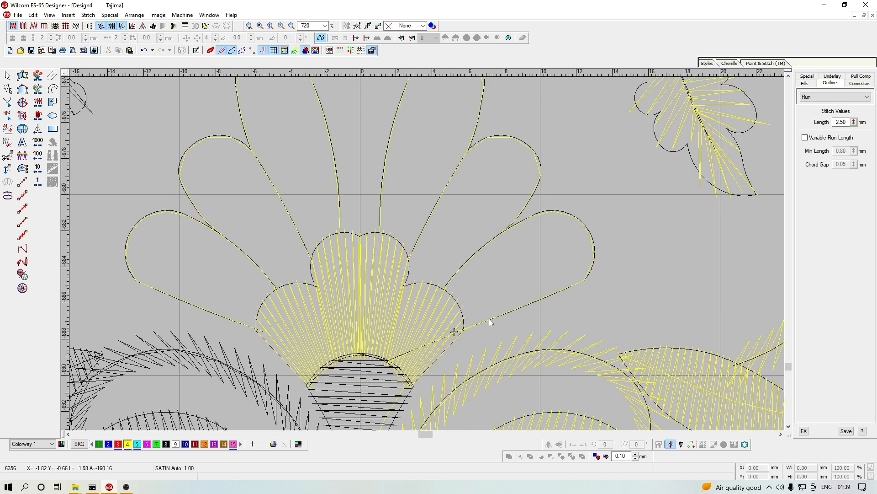
{"action": "key", "text": "shift+z"}
{"action": "key", "text": "Tab"}
Step: Lasso-select the outlines of all the central flower's right-hand petals and group them
{"action": "left_click", "coordinate": [7, 89]}
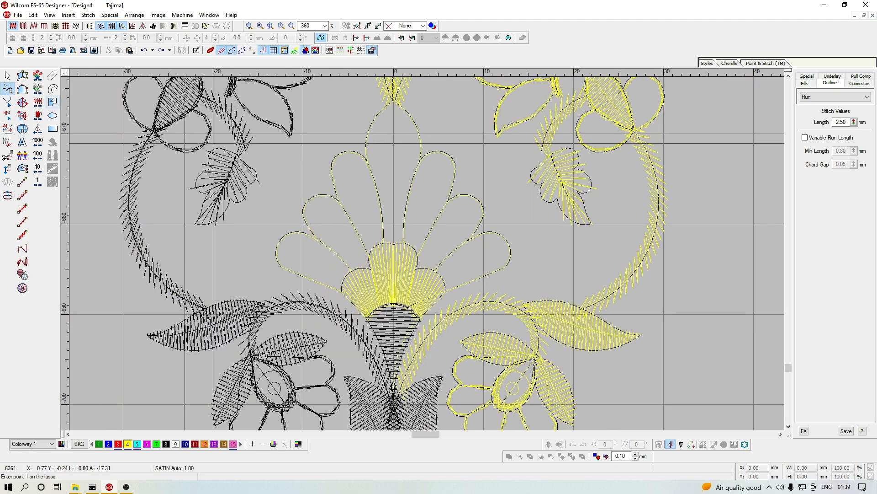
{"action": "key", "text": "z"}
{"action": "left_click", "coordinate": [358, 170]}
{"action": "left_click", "coordinate": [364, 308]}
{"action": "left_click", "coordinate": [385, 373]}
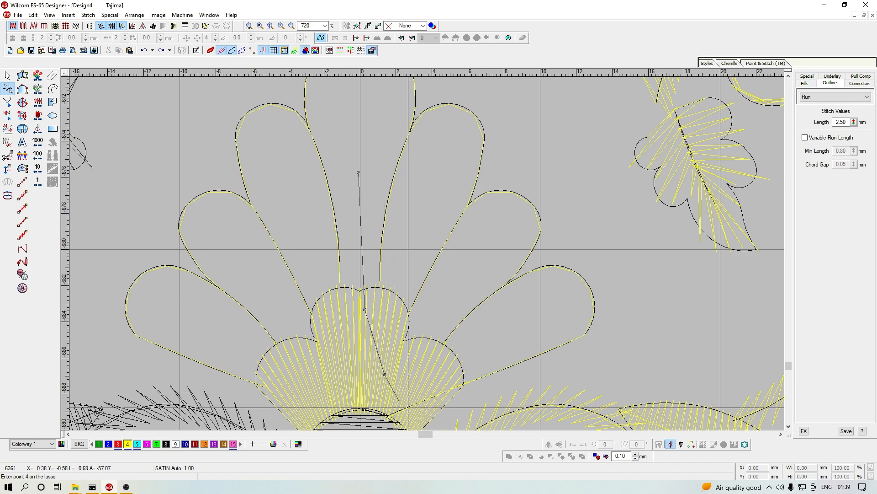
{"action": "left_click", "coordinate": [444, 422]}
{"action": "left_click", "coordinate": [598, 288]}
{"action": "left_click", "coordinate": [665, 217]}
{"action": "left_click", "coordinate": [486, 218]}
{"action": "left_click", "coordinate": [385, 153]}
{"action": "left_click", "coordinate": [310, 221]}
{"action": "left_click", "coordinate": [283, 308]}
{"action": "left_click", "coordinate": [291, 295]}
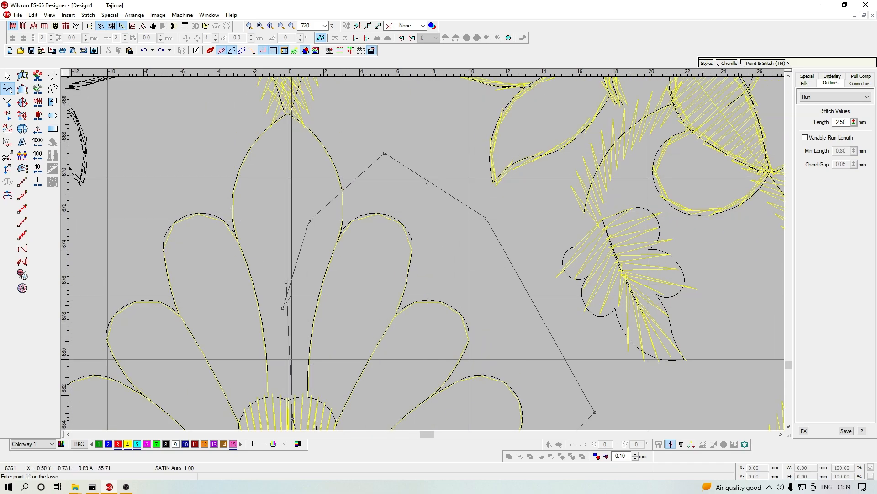
{"action": "key", "text": "BackSpace"}
{"action": "key", "text": "BackSpace"}
{"action": "left_click", "coordinate": [384, 201]}
{"action": "left_click", "coordinate": [330, 176]}
{"action": "left_click", "coordinate": [294, 195]}
{"action": "left_click", "coordinate": [327, 314]}
{"action": "left_click", "coordinate": [333, 357]}
{"action": "key", "text": "Return"}
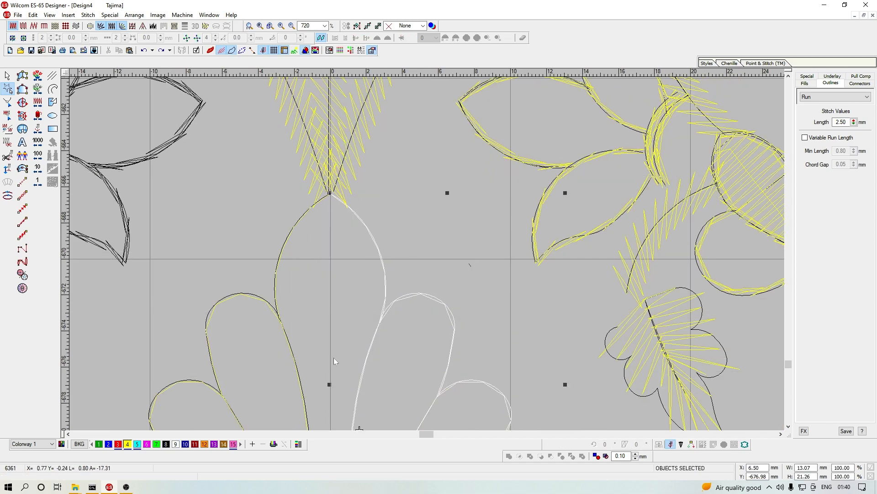
{"action": "key", "text": "shift+z"}
{"action": "scroll", "coordinate": [488, 297], "scroll_direction": "down", "scroll_amount": 3}
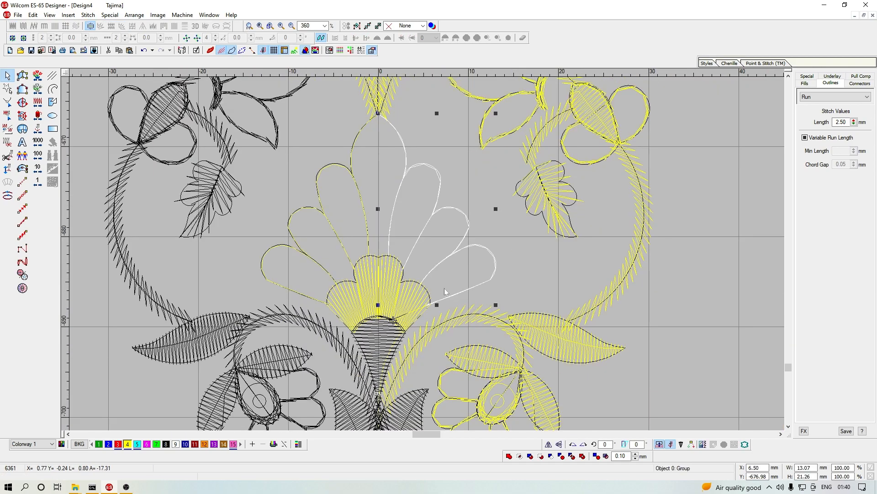
{"action": "left_click", "coordinate": [410, 314]}
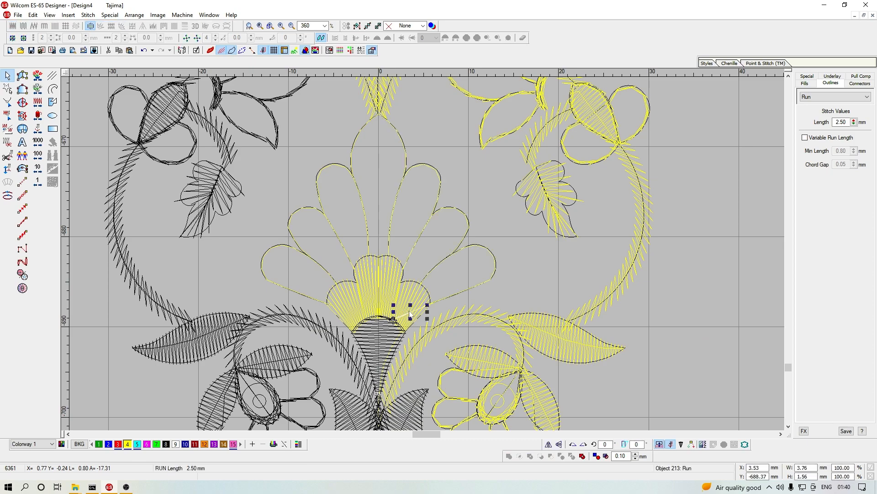
{"action": "key", "text": "Escape"}
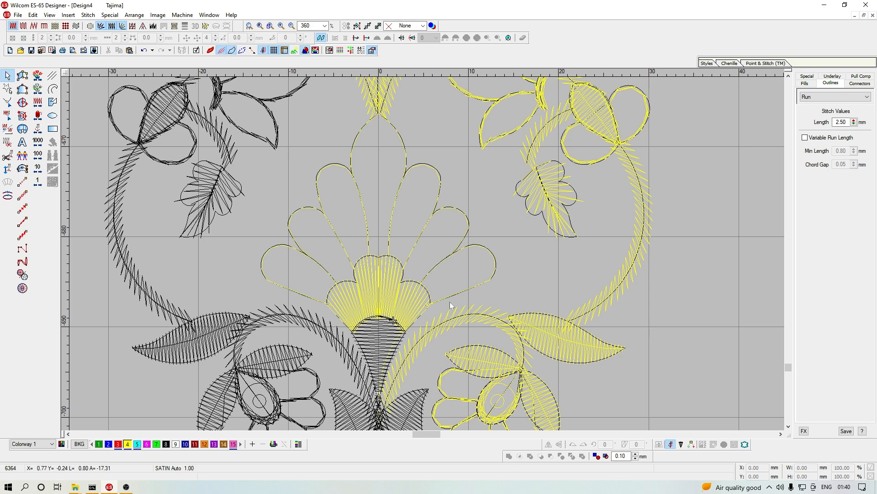
Step: Delete the run outlines of the central flower's left-hand petals
{"action": "left_click", "coordinate": [345, 169]}
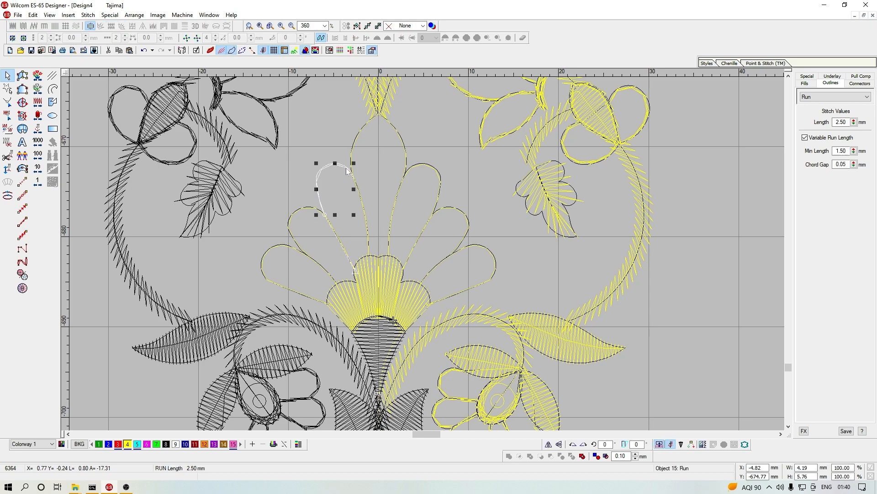
{"action": "key", "text": "Delete"}
{"action": "left_click", "coordinate": [356, 187]}
{"action": "key", "text": "Delete"}
{"action": "left_click", "coordinate": [352, 152]}
{"action": "key", "text": "Delete"}
{"action": "left_click", "coordinate": [316, 213]}
{"action": "key", "text": "Delete"}
{"action": "left_click", "coordinate": [298, 247]}
{"action": "key", "text": "Delete"}
Step: Cut and paste back the grouped right petals, and mirror a copy of them across the flower's vertical centre axis
{"action": "left_click", "coordinate": [374, 254]}
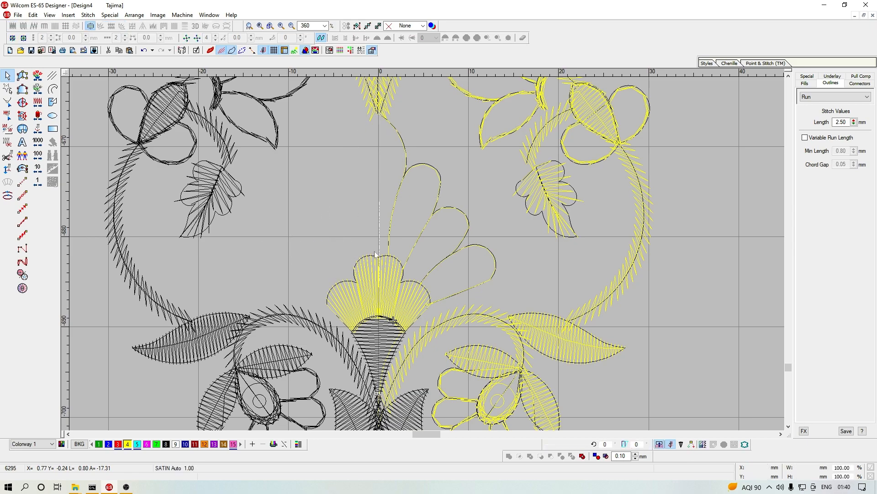
{"action": "left_click", "coordinate": [393, 222]}
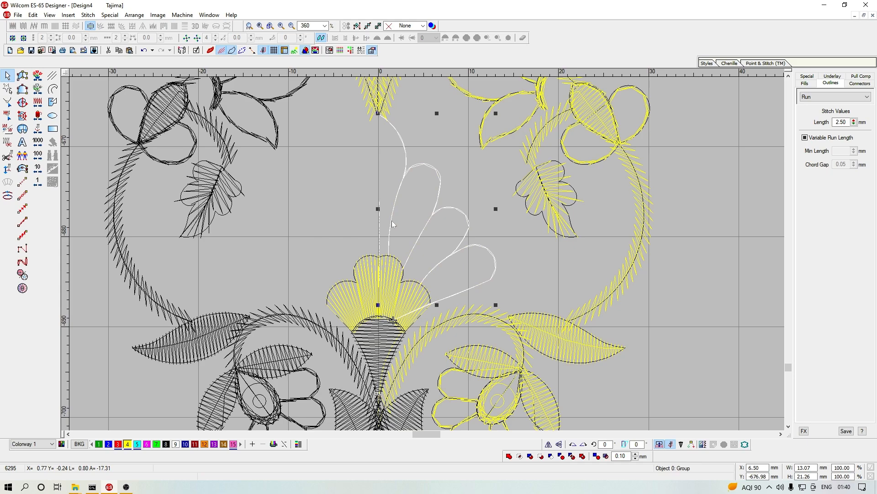
{"action": "left_click", "coordinate": [33, 15]}
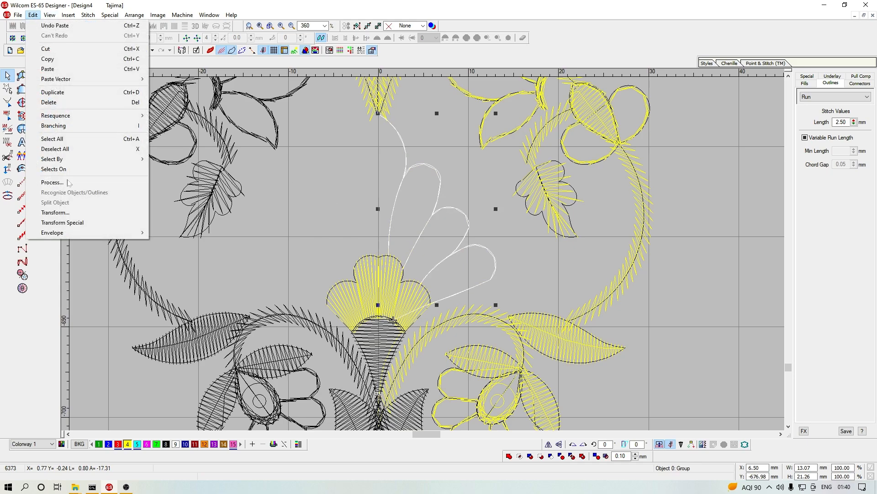
{"action": "left_click", "coordinate": [55, 209]}
{"action": "left_click", "coordinate": [389, 263]}
{"action": "left_click", "coordinate": [478, 230]}
{"action": "scroll", "coordinate": [380, 202], "scroll_direction": "up", "scroll_amount": 3}
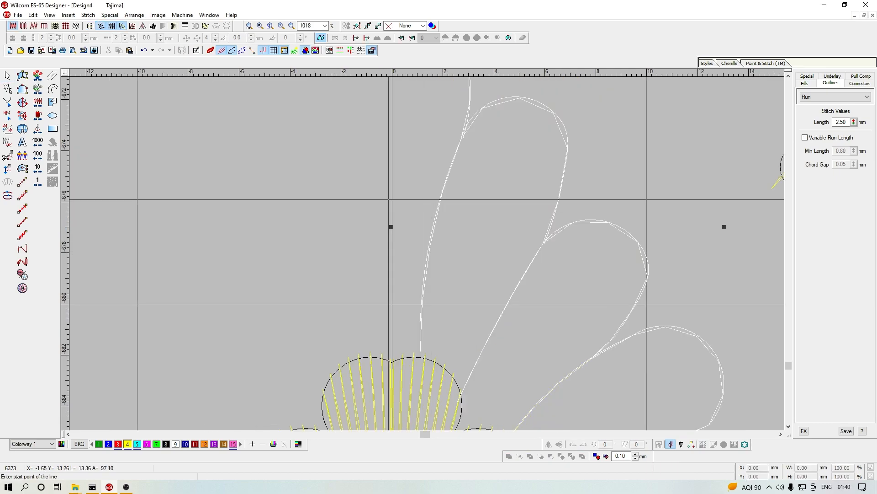
{"action": "left_click", "coordinate": [391, 201]}
{"action": "left_click", "coordinate": [390, 119], "text": "ctrl"}
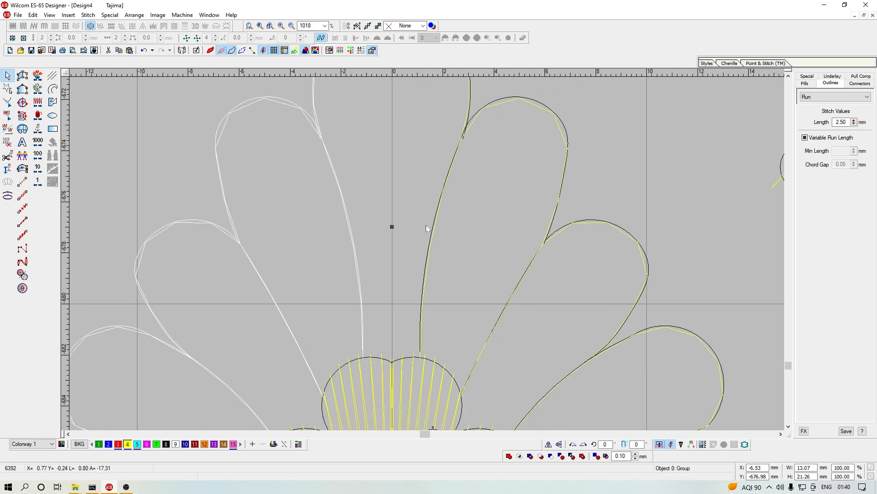
{"action": "scroll", "coordinate": [428, 229], "scroll_direction": "down", "scroll_amount": 4}
{"action": "key", "text": "Escape"}
Step: Examine the entry and exit points of the right and left satin halves of the flower's scalloped base in reshape mode
{"action": "scroll", "coordinate": [438, 322], "scroll_direction": "up", "scroll_amount": 4}
{"action": "left_click", "coordinate": [440, 265]}
{"action": "key", "text": "Escape"}
{"action": "left_click", "coordinate": [433, 266]}
{"action": "key", "text": "h"}
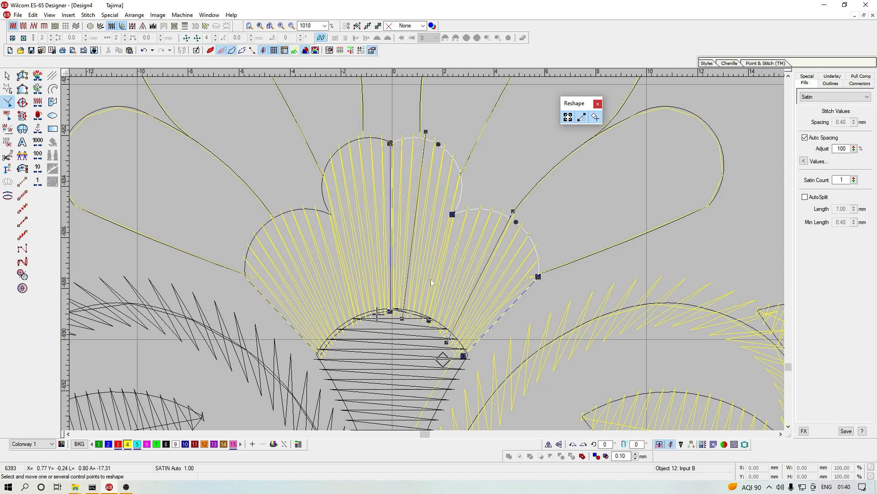
{"action": "key", "text": "Escape"}
{"action": "key", "text": "Escape"}
{"action": "left_click", "coordinate": [333, 269]}
{"action": "key", "text": "h"}
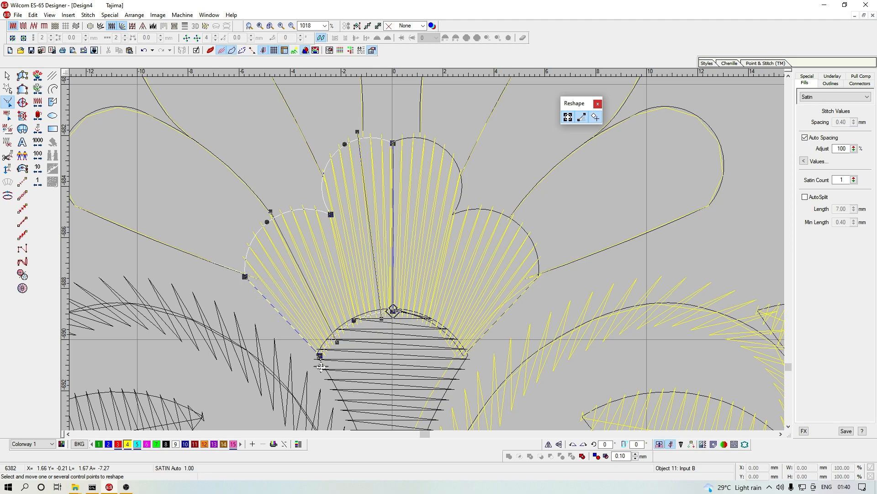
{"action": "key", "text": "Escape"}
Step: Digitize a connecting run from the left satin half's lower corner to the right part of the scalloped base's lower arc
{"action": "left_click", "coordinate": [313, 270]}
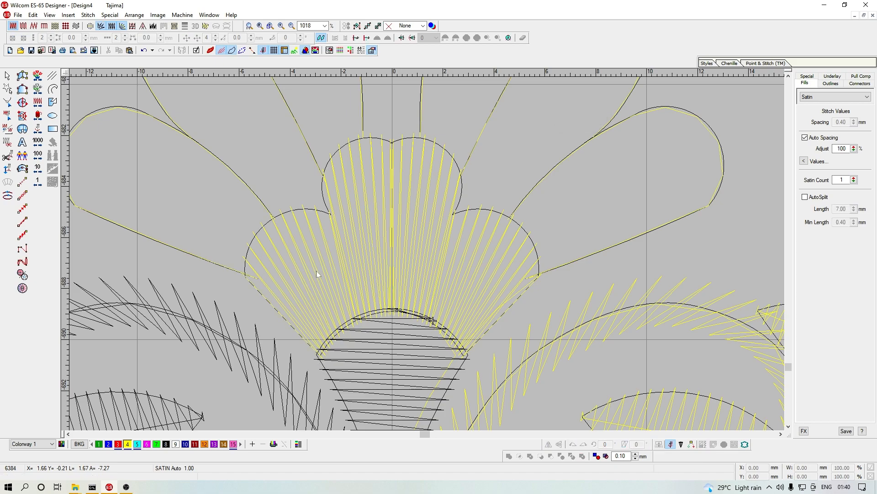
{"action": "key", "text": "space"}
{"action": "left_click", "coordinate": [322, 353]}
{"action": "left_click", "coordinate": [433, 320]}
{"action": "key", "text": "Return"}
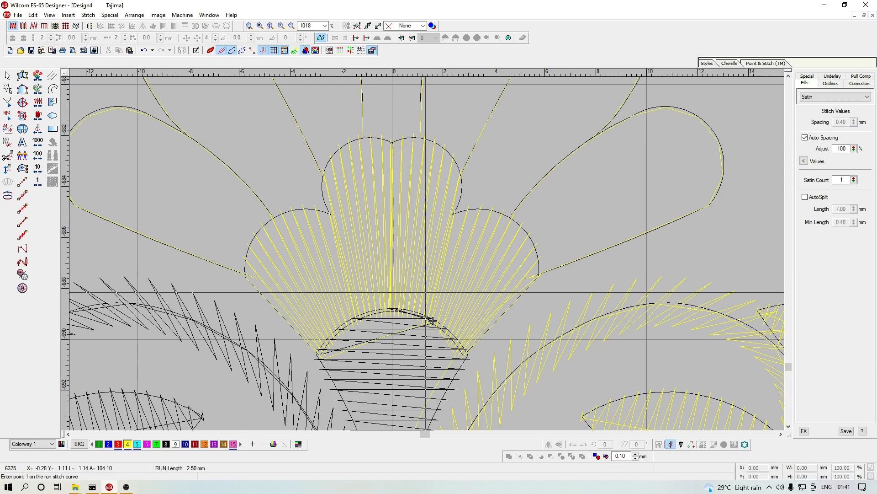
Step: Step through the scalloped base and the stem below it in stitching order to check the new connection
{"action": "key", "text": "Right"}
{"action": "key", "text": "Right"}
{"action": "key", "text": "Right"}
{"action": "key", "text": "Right"}
{"action": "key", "text": "Right"}
{"action": "key", "text": "Right"}
{"action": "key", "text": "Right"}
{"action": "key", "text": "Right"}
{"action": "key", "text": "Right"}
{"action": "key", "text": "Right"}
{"action": "key", "text": "Right"}
{"action": "key", "text": "Right"}
{"action": "key", "text": "Right"}
{"action": "key", "text": "Right"}
{"action": "key", "text": "Right"}
{"action": "key", "text": "Right"}
{"action": "key", "text": "Right"}
{"action": "key", "text": "Right"}
{"action": "key", "text": "Right"}
{"action": "key", "text": "Right"}
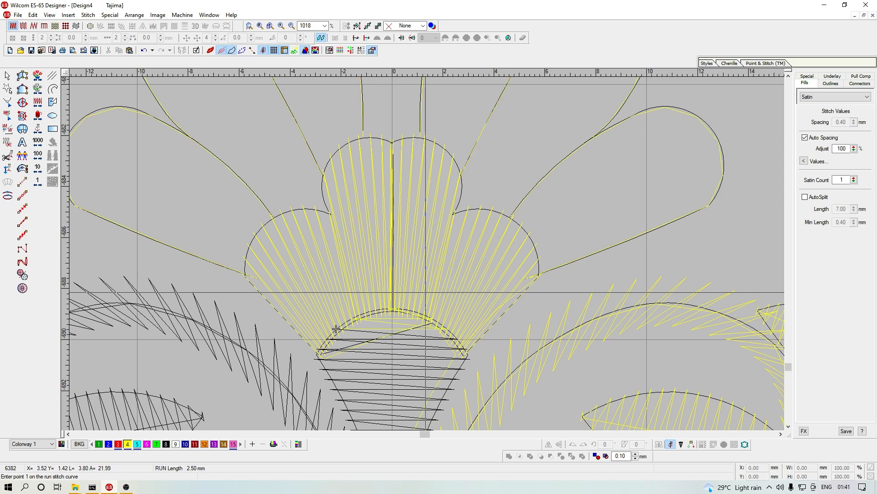
{"action": "key", "text": "shift+z"}
{"action": "key", "text": "shift+z"}
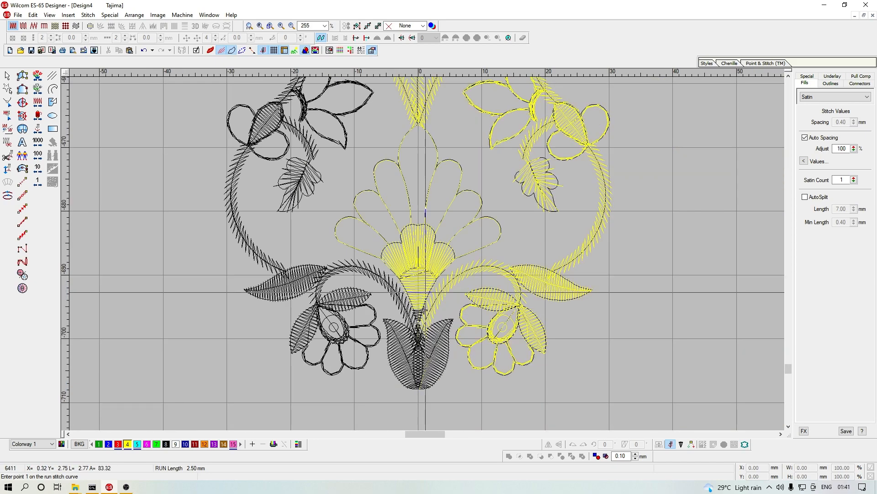
{"action": "key", "text": "z"}
{"action": "key", "text": "z"}
{"action": "key", "text": "Right"}
{"action": "key", "text": "Right"}
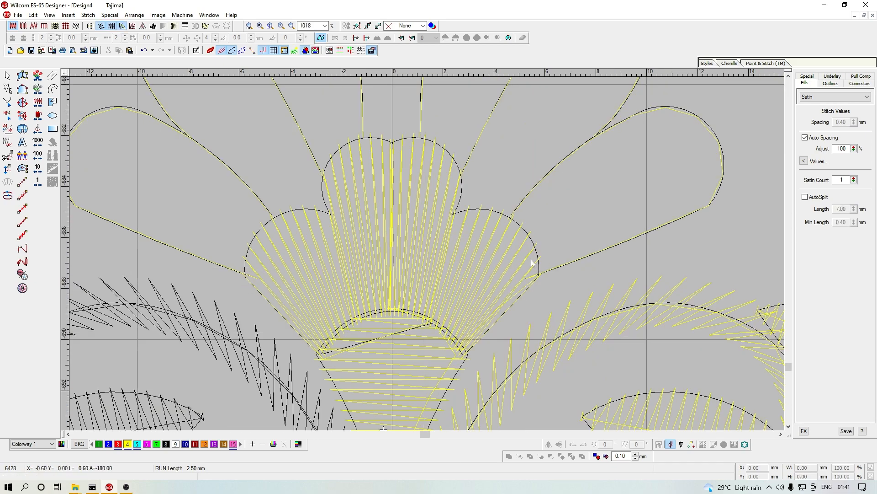
Step: Cut the grouped right petals and paste them back into the stitching order at the right edge of the scalloped satin base
{"action": "left_click", "coordinate": [598, 251]}
{"action": "key", "text": "Delete"}
{"action": "key", "text": "e"}
{"action": "left_click", "coordinate": [540, 257]}
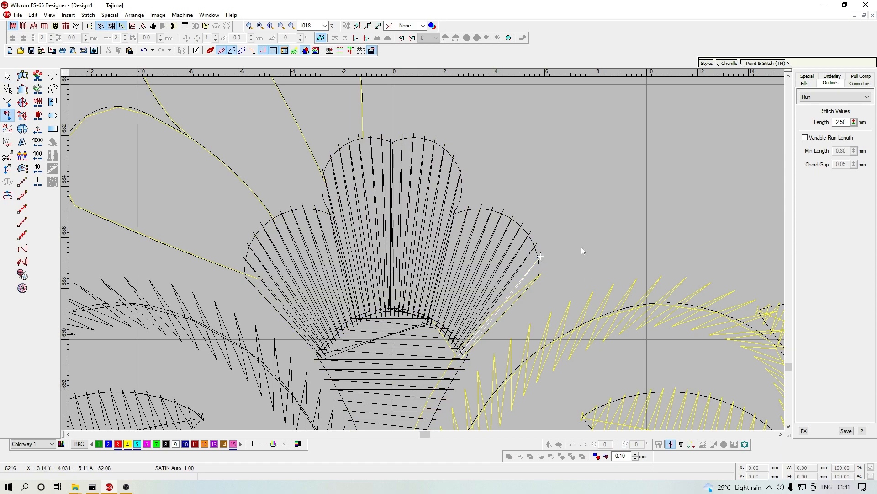
{"action": "key", "text": "Right"}
{"action": "key", "text": "Right"}
{"action": "key", "text": "Right"}
{"action": "key", "text": "Right"}
{"action": "key", "text": "Right"}
{"action": "key", "text": "Right"}
{"action": "key", "text": "Right"}
{"action": "key", "text": "Right"}
{"action": "key", "text": "Right"}
{"action": "key", "text": "Right"}
{"action": "key", "text": "Right"}
{"action": "key", "text": "Right"}
{"action": "key", "text": "Right"}
{"action": "key", "text": "Right"}
{"action": "key", "text": "Right"}
{"action": "key", "text": "Right"}
{"action": "key", "text": "Right"}
{"action": "key", "text": "Right"}
{"action": "key", "text": "Right"}
{"action": "key", "text": "Right"}
{"action": "key", "text": "Left"}
{"action": "key", "text": "Left"}
{"action": "key", "text": "Left"}
{"action": "key", "text": "Left"}
{"action": "key", "text": "Left"}
{"action": "key", "text": "Left"}
{"action": "key", "text": "Left"}
{"action": "key", "text": "Left"}
{"action": "key", "text": "Left"}
{"action": "key", "text": "Left"}
{"action": "key", "text": "Left"}
{"action": "key", "text": "Left"}
{"action": "key", "text": "Left"}
{"action": "key", "text": "Left"}
{"action": "key", "text": "Left"}
{"action": "key", "text": "Left"}
{"action": "key", "text": "Left"}
{"action": "key", "text": "Left"}
{"action": "key", "text": "Left"}
{"action": "key", "text": "Left"}
{"action": "key", "text": "ctrl+z"}
{"action": "key", "text": "Escape"}
{"action": "key", "text": "shift+z"}
{"action": "key", "text": "Escape"}
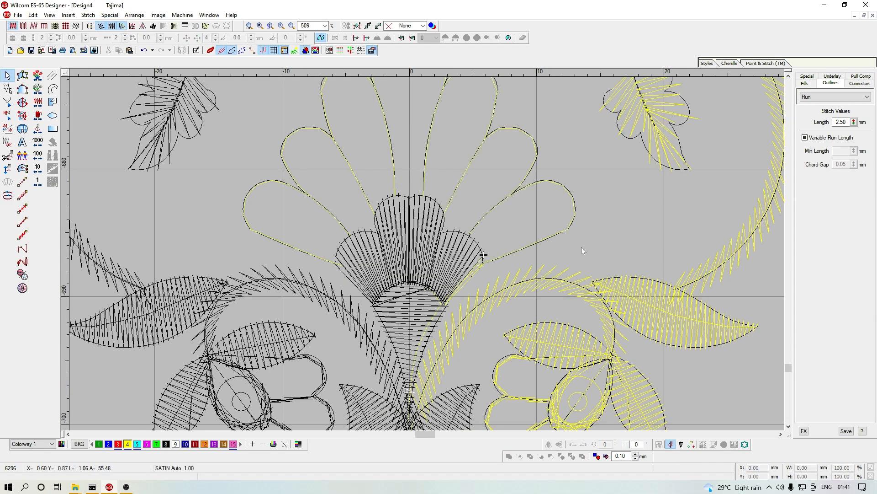
Step: Advance through the stitching to the scalloped base's left edge, and cut and paste the central satin base into the order there
{"action": "key", "text": "Right"}
{"action": "key", "text": "Right"}
{"action": "key", "text": "Right"}
{"action": "key", "text": "Right"}
{"action": "key", "text": "Right"}
{"action": "key", "text": "Right"}
{"action": "key", "text": "Right"}
{"action": "key", "text": "Right"}
{"action": "key", "text": "Right"}
{"action": "key", "text": "Right"}
{"action": "key", "text": "Right"}
{"action": "key", "text": "Right"}
{"action": "key", "text": "Right"}
{"action": "key", "text": "Right"}
{"action": "key", "text": "Right"}
{"action": "key", "text": "Right"}
{"action": "key", "text": "Right"}
{"action": "key", "text": "Right"}
{"action": "key", "text": "Right"}
{"action": "key", "text": "Right"}
{"action": "key", "text": "Right"}
{"action": "key", "text": "Right"}
{"action": "key", "text": "Right"}
{"action": "key", "text": "Right"}
{"action": "key", "text": "Right"}
{"action": "key", "text": "Right"}
{"action": "key", "text": "Right"}
{"action": "key", "text": "Right"}
{"action": "key", "text": "Right"}
{"action": "key", "text": "Right"}
{"action": "key", "text": "Right"}
{"action": "key", "text": "Right"}
{"action": "key", "text": "Right"}
{"action": "key", "text": "Right"}
{"action": "key", "text": "Right"}
{"action": "key", "text": "Right"}
{"action": "key", "text": "Right"}
{"action": "key", "text": "Right"}
{"action": "key", "text": "Right"}
{"action": "key", "text": "Right"}
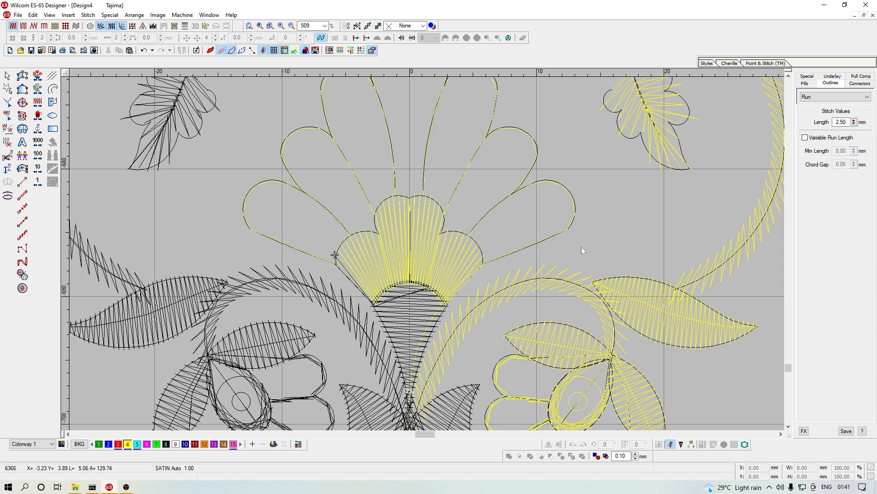
{"action": "key", "text": "c"}
{"action": "left_click", "coordinate": [413, 261]}
{"action": "key", "text": "ctrl+x"}
{"action": "key", "text": "ctrl+v"}
Step: Check the stitching sequence at the start and end of the design and locate the leafy stem above the flower
{"action": "scroll", "coordinate": [416, 259], "scroll_direction": "up", "scroll_amount": 3}
{"action": "key", "text": "shift+z"}
{"action": "key", "text": "Escape"}
{"action": "key", "text": "End"}
{"action": "key", "text": "shift+z"}
{"action": "key", "text": "shift+z"}
{"action": "key", "text": "Home"}
{"action": "key", "text": "z"}
{"action": "key", "text": "End"}
{"action": "key", "text": "Home"}
{"action": "key", "text": "End"}
{"action": "key", "text": "z"}
{"action": "scroll", "coordinate": [507, 220], "scroll_direction": "up", "scroll_amount": 3}
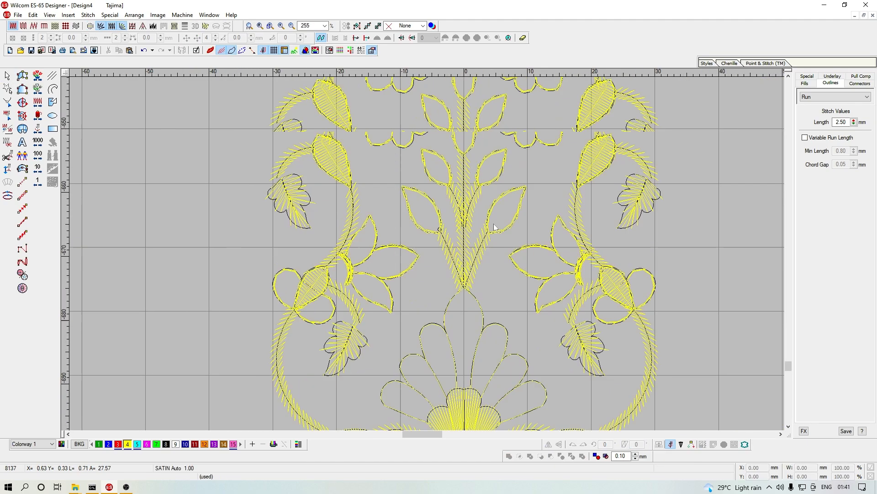
Step: Move the stitching position to the central petal's tip, and cut and paste the right lower branch's stem stitch there
{"action": "scroll", "coordinate": [489, 287], "scroll_direction": "down", "scroll_amount": 2}
{"action": "key", "text": "z"}
{"action": "key", "text": "z"}
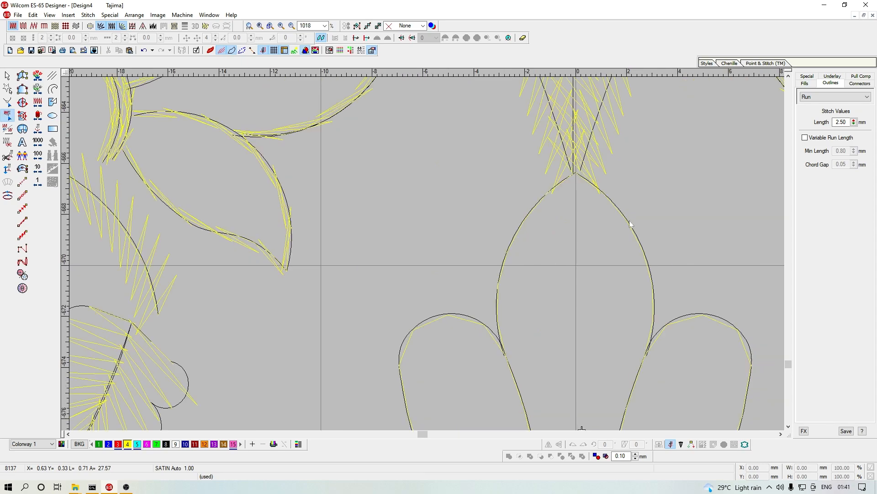
{"action": "left_click", "coordinate": [629, 222]}
{"action": "key", "text": "Left"}
{"action": "key", "text": "Left"}
{"action": "key", "text": "Left"}
{"action": "key", "text": "shift+z"}
{"action": "key", "text": "shift+z"}
{"action": "key", "text": "z"}
{"action": "left_click", "coordinate": [525, 127]}
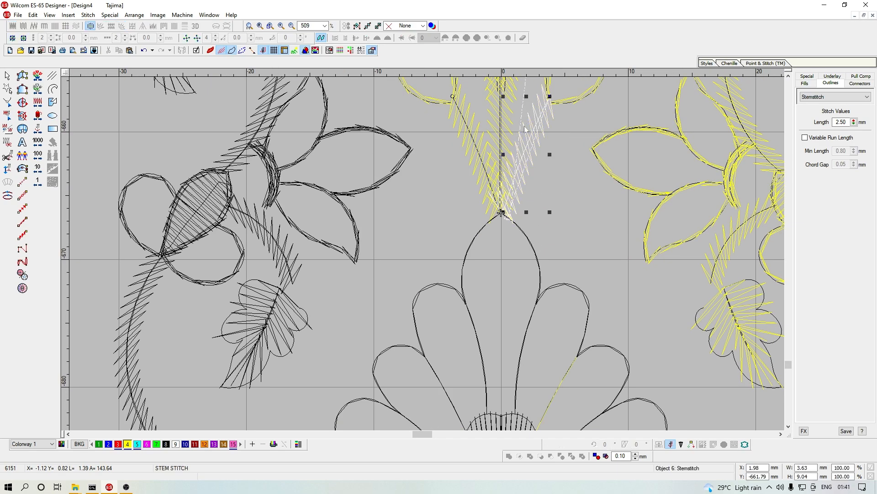
{"action": "key", "text": "ctrl+x"}
{"action": "key", "text": "ctrl+v"}
{"action": "key", "text": "i"}
{"action": "left_click", "coordinate": [539, 149]}
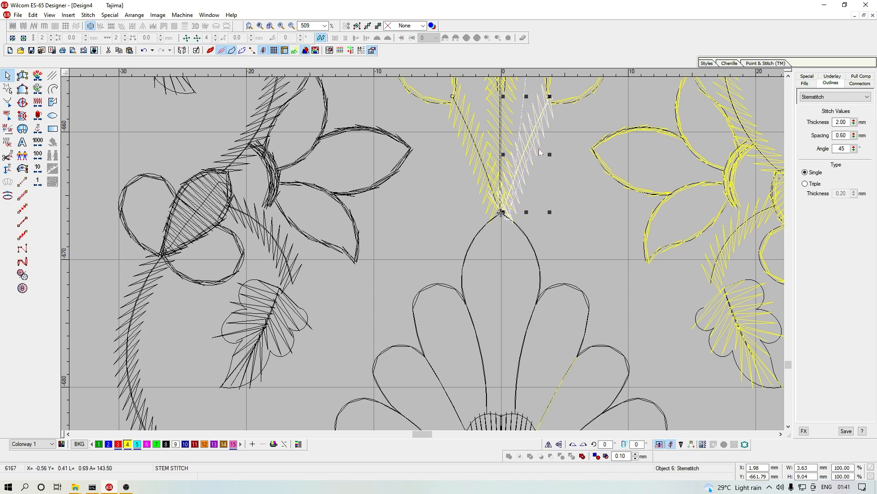
{"action": "key", "text": "Escape"}
Step: Cut the right lower leaf outline and its branch stem in turn, pasting each into the stitching order at the petal tip
{"action": "scroll", "coordinate": [560, 120], "scroll_direction": "up", "scroll_amount": 1}
{"action": "left_click", "coordinate": [583, 157]}
{"action": "key", "text": "ctrl+x"}
{"action": "key", "text": "ctrl+v"}
{"action": "left_click", "coordinate": [540, 203]}
{"action": "key", "text": "ctrl+x"}
{"action": "key", "text": "ctrl+v"}
Step: Cut the left lower branch stem and its leaf outline in turn, pasting each back into the order at the petal tip
{"action": "left_click", "coordinate": [485, 207]}
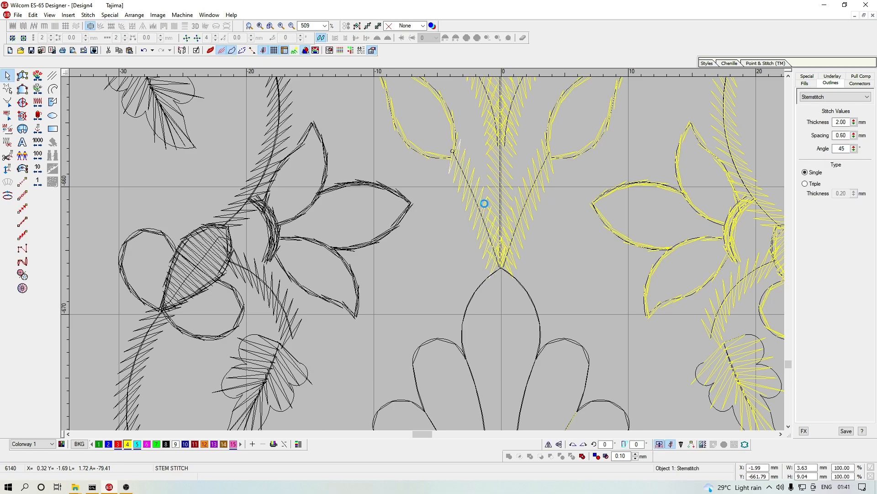
{"action": "key", "text": "ctrl+x"}
{"action": "key", "text": "ctrl+v"}
{"action": "left_click", "coordinate": [460, 190]}
{"action": "key", "text": "Escape"}
{"action": "left_click", "coordinate": [452, 146]}
{"action": "left_click", "coordinate": [451, 146]}
{"action": "key", "text": "ctrl+x"}
{"action": "key", "text": "ctrl+v"}
{"action": "key", "text": "Escape"}
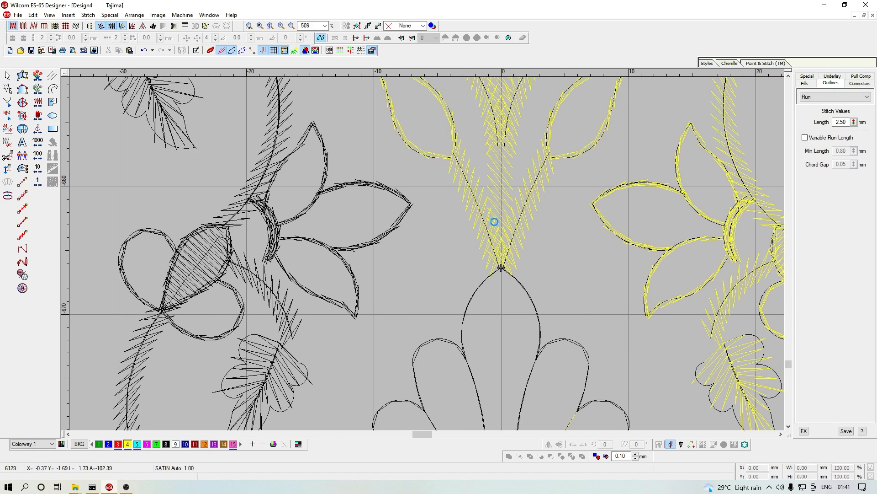
Step: Cut the objects forming the central stem one by one and paste each back into the stitching order above the petal tip
{"action": "left_click", "coordinate": [502, 226]}
{"action": "key", "text": "ctrl+x"}
{"action": "key", "text": "ctrl+v"}
{"action": "key", "text": "Escape"}
{"action": "left_click", "coordinate": [501, 210]}
{"action": "key", "text": "ctrl+x"}
{"action": "key", "text": "ctrl+v"}
{"action": "key", "text": "Escape"}
{"action": "left_click", "coordinate": [509, 177]}
{"action": "key", "text": "ctrl+x"}
{"action": "key", "text": "ctrl+v"}
{"action": "scroll", "coordinate": [566, 245], "scroll_direction": "up", "scroll_amount": 1}
{"action": "key", "text": "Escape"}
Step: Advance along the central stem to the upper branches' junction, and cut and paste the left upper branch stem there
{"action": "key", "text": "shift+Tab"}
{"action": "key", "text": "shift+Tab"}
{"action": "key", "text": "Right"}
{"action": "key", "text": "Right"}
{"action": "key", "text": "Right"}
{"action": "key", "text": "Right"}
{"action": "key", "text": "c"}
{"action": "key", "text": "z"}
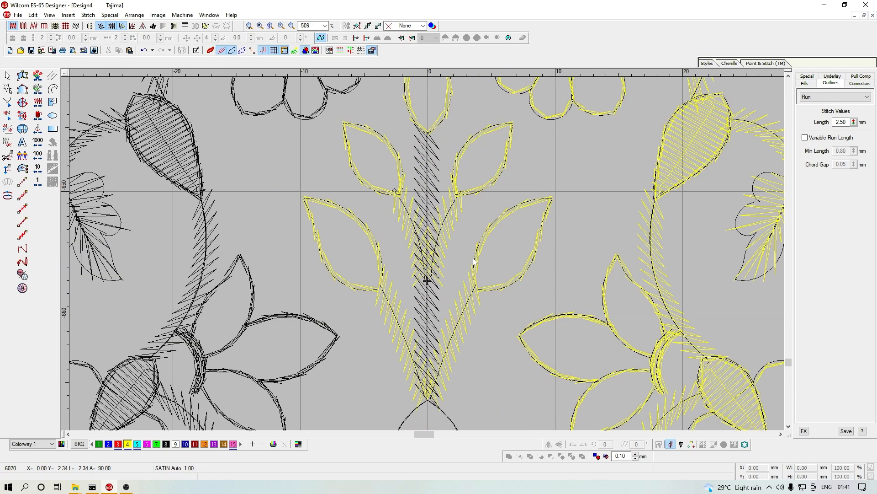
{"action": "left_click", "coordinate": [394, 191]}
{"action": "key", "text": "ctrl+x"}
{"action": "key", "text": "ctrl+v"}
{"action": "key", "text": "Escape"}
{"action": "scroll", "coordinate": [383, 220], "scroll_direction": "up", "scroll_amount": 2}
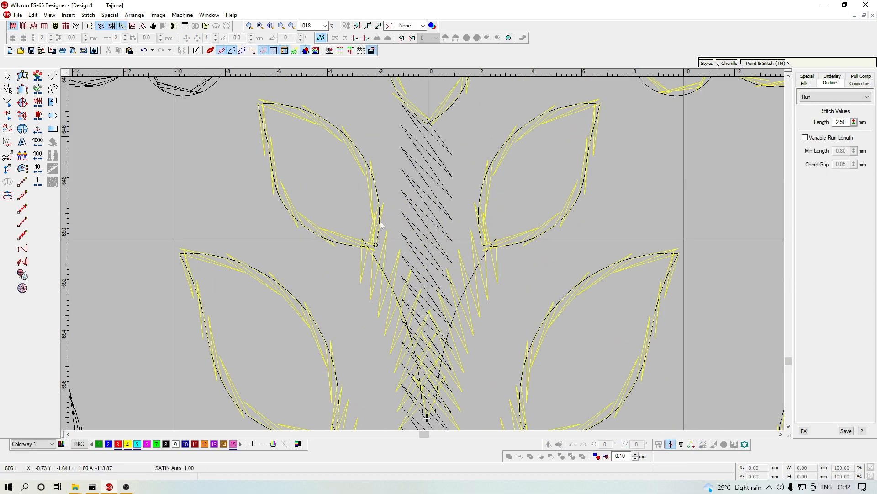
Step: Cut the left upper leaf outline and paste it back into the stitching order beside its branch stem
{"action": "key", "text": "shift+Tab"}
{"action": "left_click", "coordinate": [380, 210]}
{"action": "key", "text": "ctrl+x"}
{"action": "key", "text": "ctrl+v"}
{"action": "key", "text": "Escape"}
Step: Cut the right upper branch's stem stitch and paste it back into the stitching order at the upper branches' junction
{"action": "scroll", "coordinate": [484, 320], "scroll_direction": "down", "scroll_amount": 2}
{"action": "left_click", "coordinate": [457, 210]}
{"action": "key", "text": "ctrl+x"}
{"action": "key", "text": "ctrl+v"}
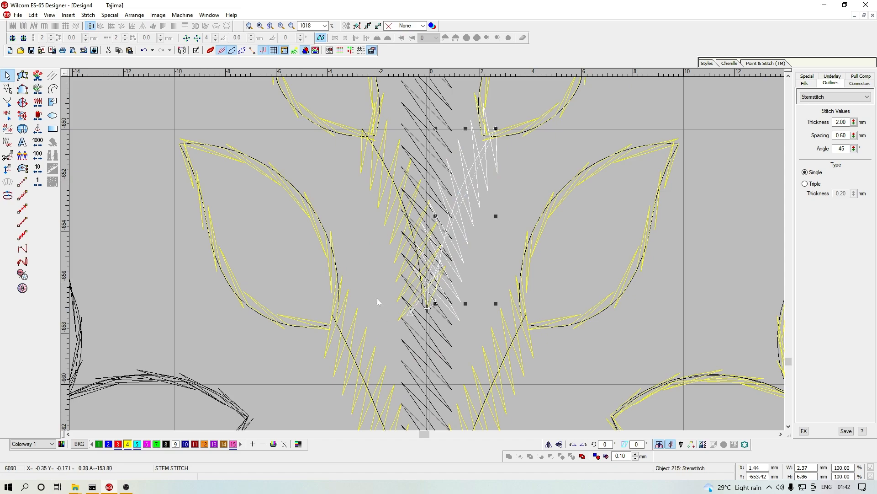
{"action": "left_click", "coordinate": [380, 304]}
{"action": "left_click", "coordinate": [453, 210]}
{"action": "key", "text": "ctrl+x"}
{"action": "key", "text": "ctrl+v"}
{"action": "left_click", "coordinate": [466, 206]}
{"action": "key", "text": "ctrl+x"}
{"action": "key", "text": "ctrl+v"}
Step: Cut the right upper leaf outline and paste it back into the stitching order at the end of its branch stem
{"action": "scroll", "coordinate": [503, 224], "scroll_direction": "up", "scroll_amount": 2}
{"action": "key", "text": "Escape"}
{"action": "key", "text": "shift+Tab"}
{"action": "left_click", "coordinate": [550, 228]}
{"action": "key", "text": "ctrl+x"}
{"action": "key", "text": "ctrl+v"}
{"action": "key", "text": "shift+z"}
{"action": "key", "text": "Escape"}
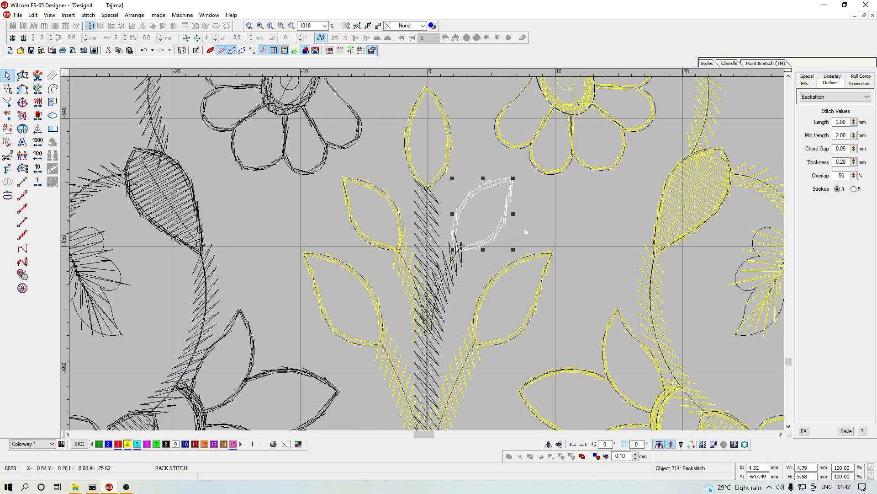
Step: Advance to the central stem's upper end, and cut and paste the topmost leaf outline into the stitching order there
{"action": "key", "text": "Tab"}
{"action": "key", "text": "Tab"}
{"action": "key", "text": "z"}
{"action": "scroll", "coordinate": [453, 222], "scroll_direction": "up", "scroll_amount": 1}
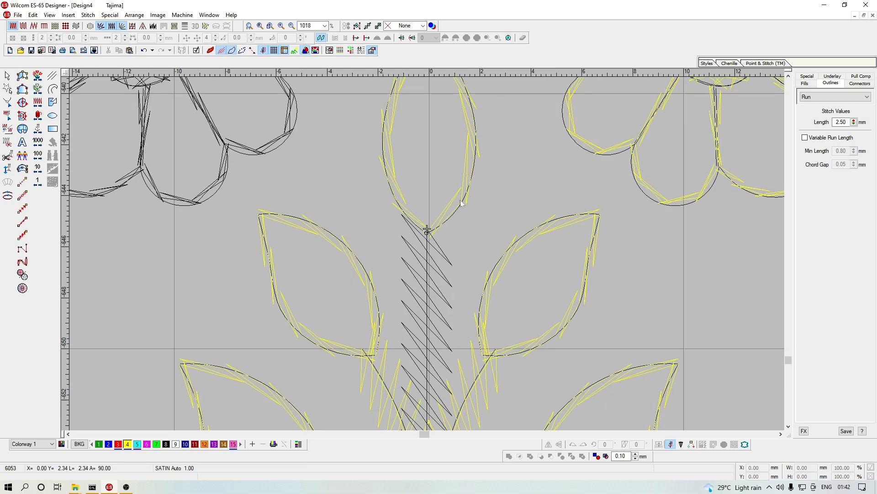
{"action": "left_click", "coordinate": [460, 200]}
{"action": "key", "text": "ctrl+x"}
{"action": "key", "text": "ctrl+v"}
{"action": "key", "text": "shift+z"}
{"action": "key", "text": "Escape"}
{"action": "key", "text": "Tab"}
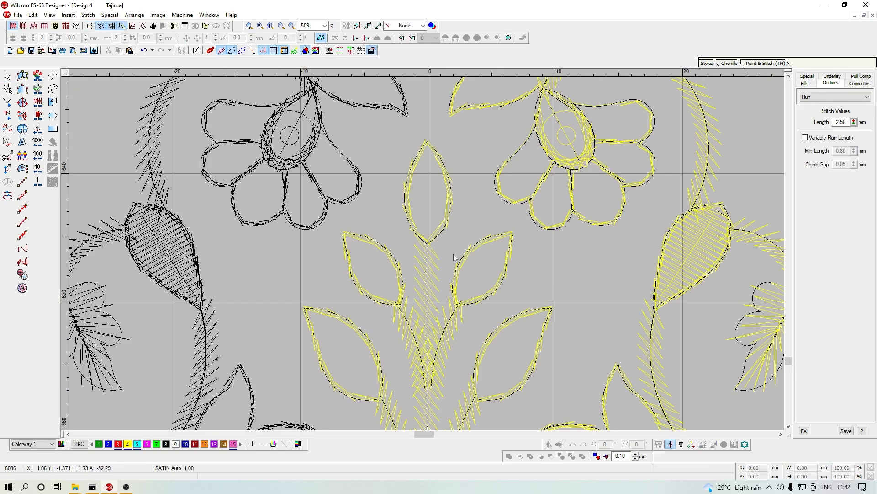
Step: Examine the yellow vine's stitching order at different points of the motif, up to the end of the design
{"action": "key", "text": "shift+z"}
{"action": "key", "text": "shift+z"}
{"action": "key", "text": "End"}
{"action": "key", "text": "Page_Up"}
{"action": "key", "text": "Page_Down"}
{"action": "key", "text": "shift+z"}
{"action": "key", "text": "Page_Up"}
{"action": "key", "text": "Page_Down"}
{"action": "key", "text": "z"}
{"action": "key", "text": "Page_Up"}
{"action": "key", "text": "Page_Down"}
{"action": "key", "text": "Page_Up"}
{"action": "key", "text": "shift+z"}
{"action": "key", "text": "Page_Down"}
{"action": "key", "text": "z"}
{"action": "key", "text": "Page_Up"}
{"action": "key", "text": "Page_Down"}
{"action": "key", "text": "shift+z"}
{"action": "key", "text": "shift+z"}
{"action": "key", "text": "z"}
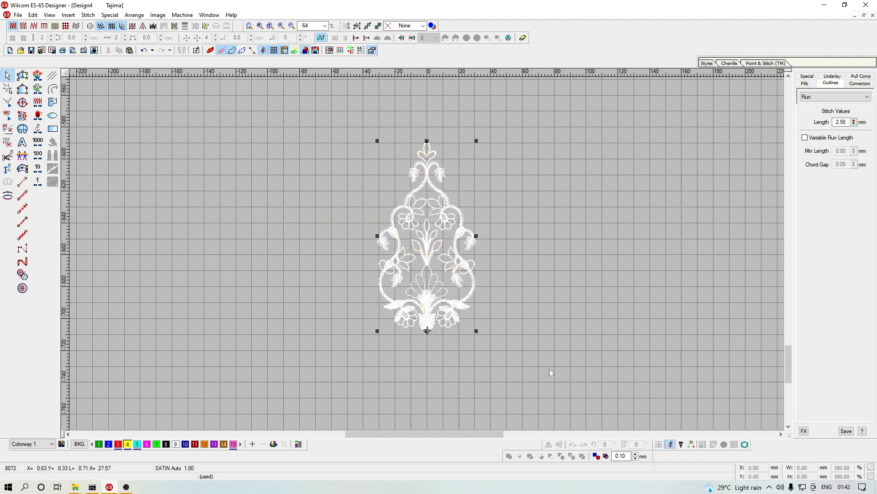
Step: Group all the resequenced yellow vine objects and show the complete motif in all its colours
{"action": "key", "text": "ctrl+a"}
{"action": "key", "text": "z"}
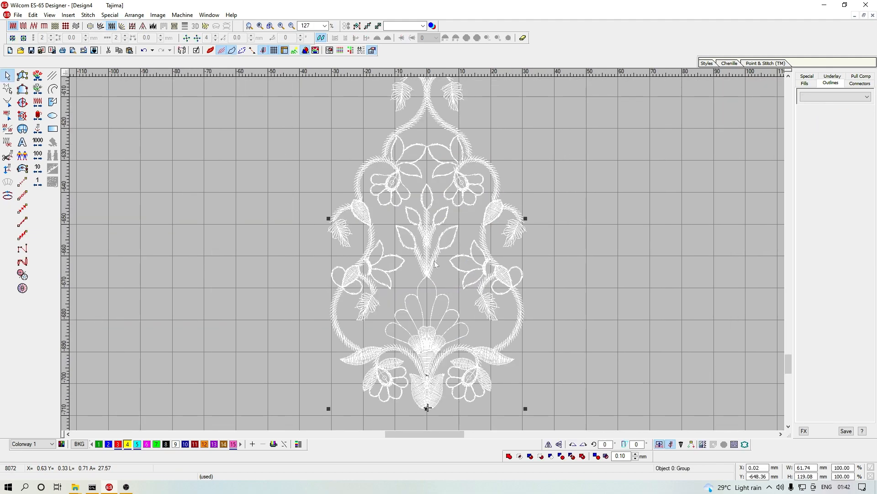
{"action": "key", "text": "z"}
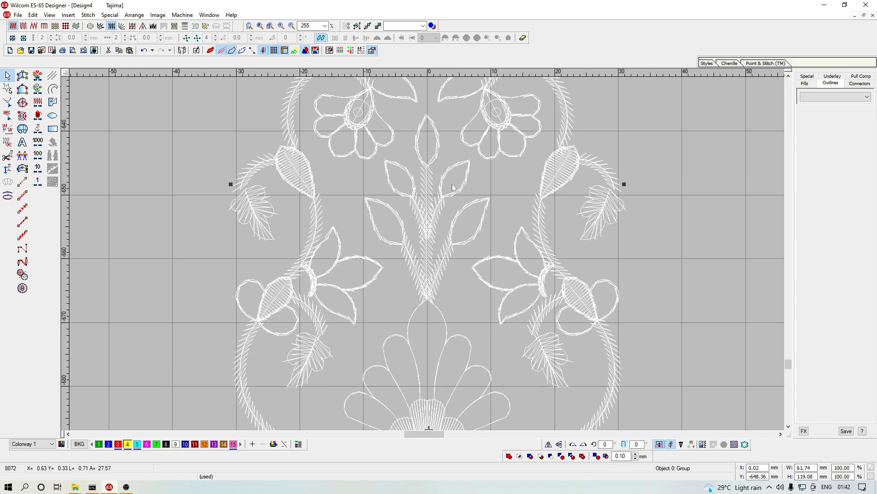
{"action": "key", "text": "Escape"}
{"action": "key", "text": "shift+z"}
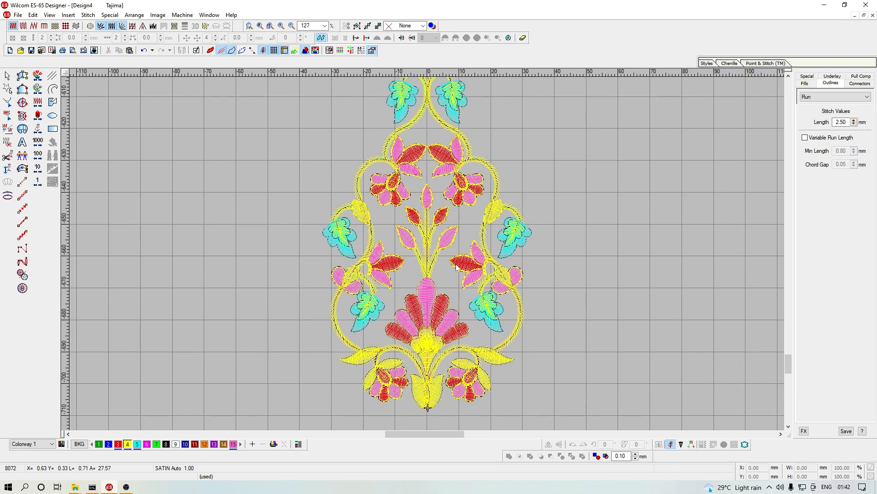
{"action": "scroll", "coordinate": [460, 266], "scroll_direction": "down", "scroll_amount": 1}
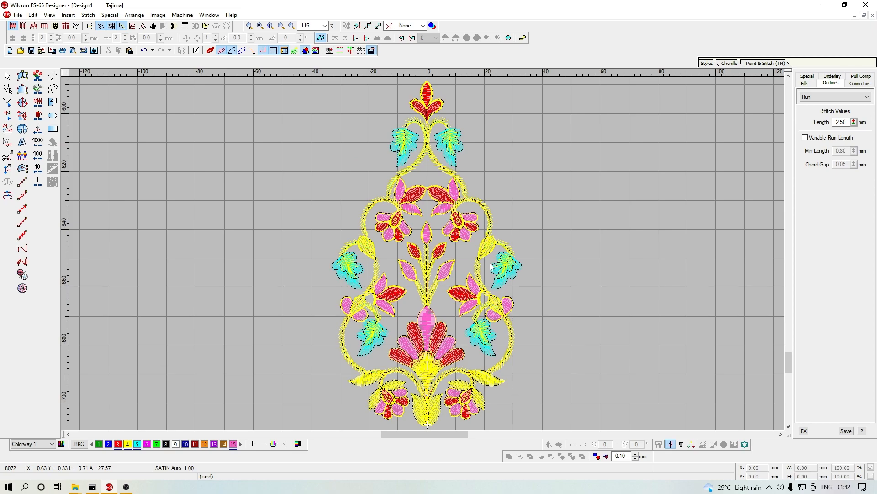
Step: Review the motif's stitching sequence colour by colour from the start to the end of the design
{"action": "key", "text": "shift+r"}
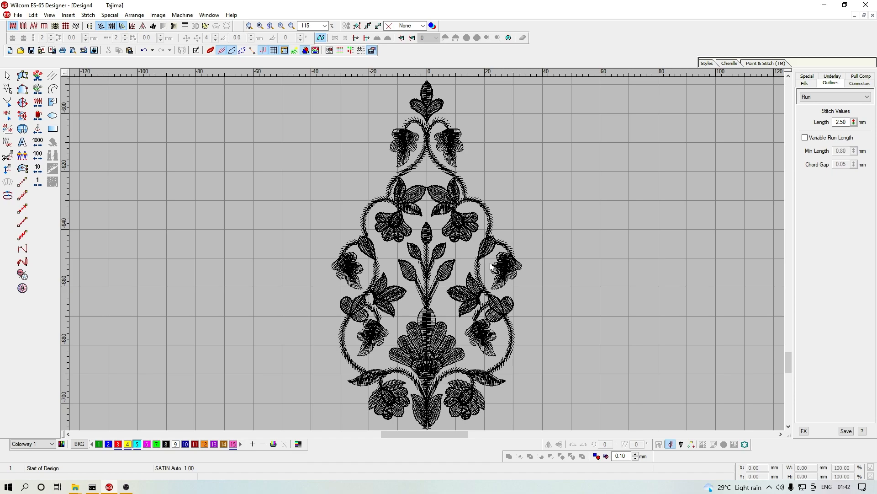
{"action": "key", "text": "slash"}
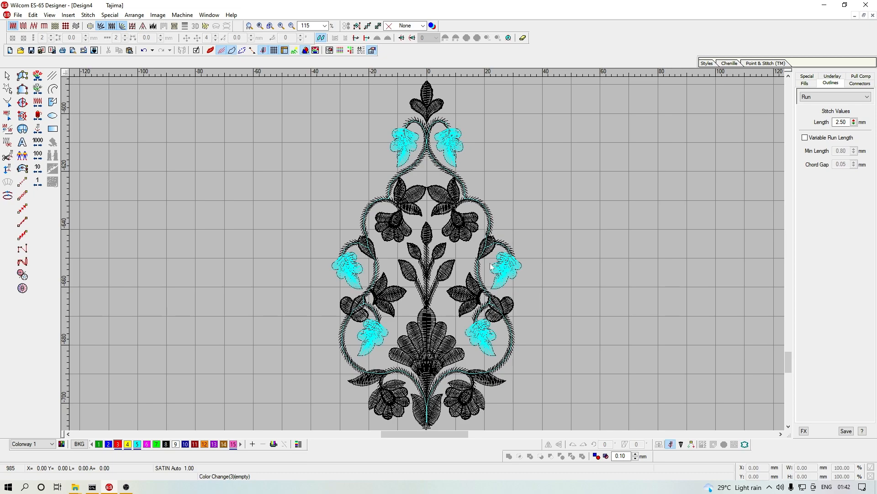
{"action": "key", "text": "slash"}
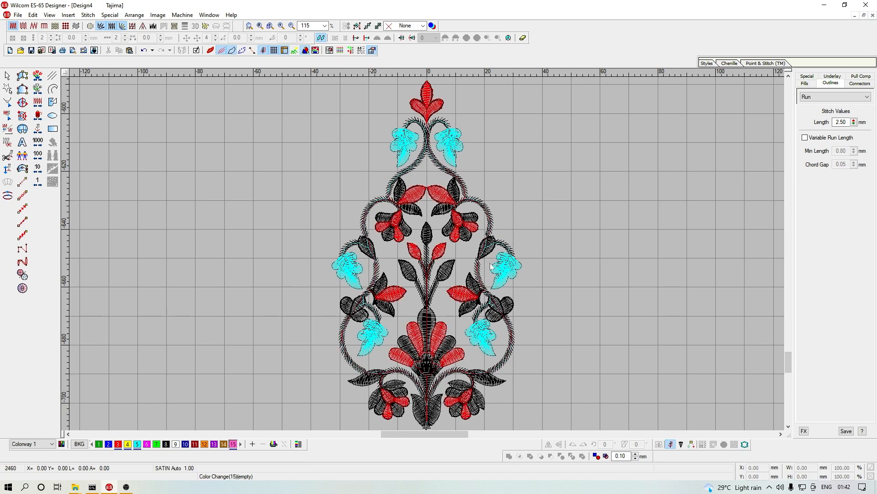
{"action": "key", "text": "slash"}
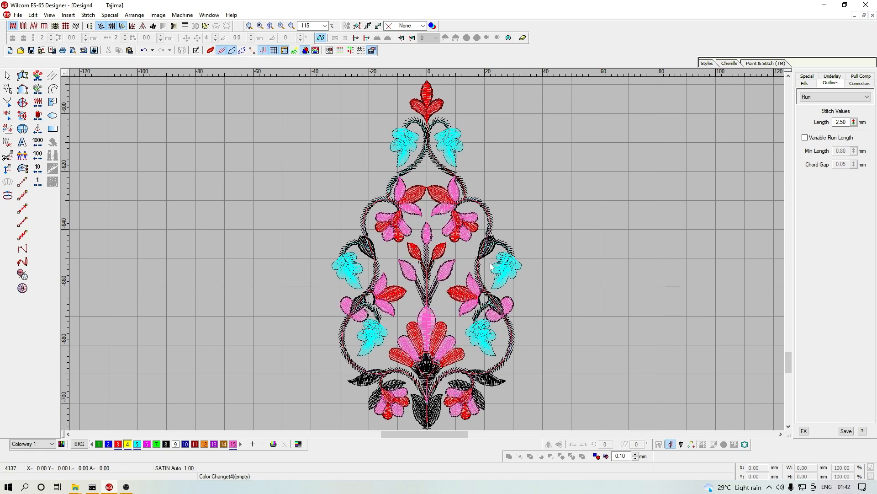
{"action": "key", "text": "slash"}
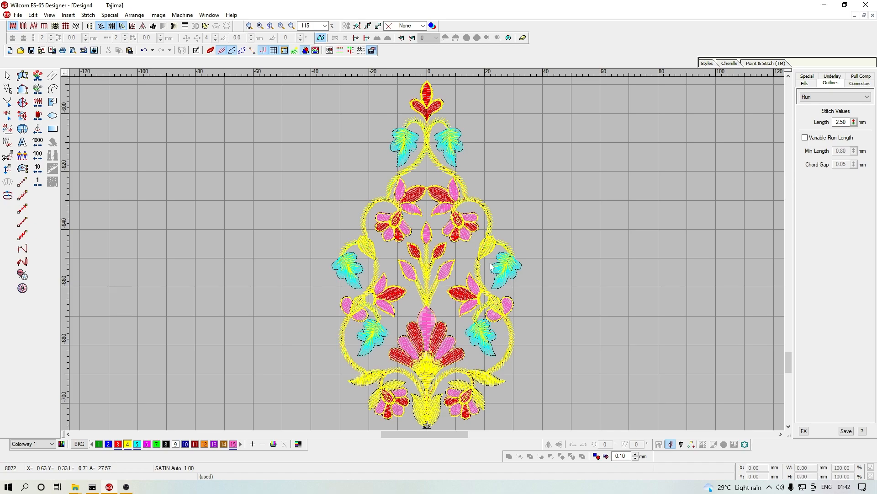
{"action": "key", "text": "Home"}
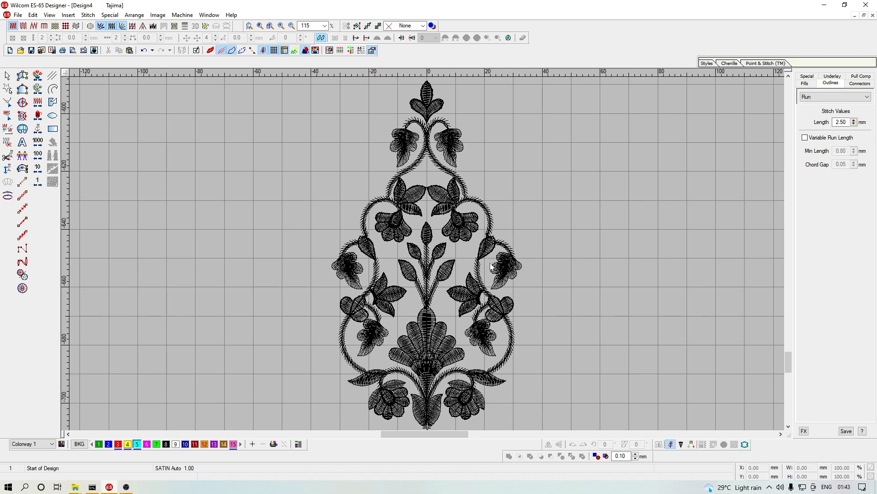
{"action": "key", "text": "End"}
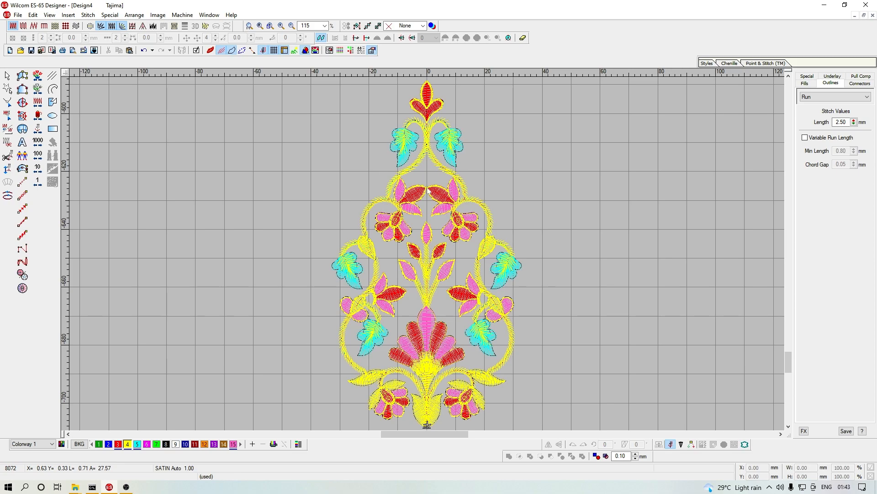
Step: Ungroup the motif and regroup all its objects into a single group
{"action": "key", "text": "ctrl+a"}
{"action": "key", "text": "ctrl+u"}
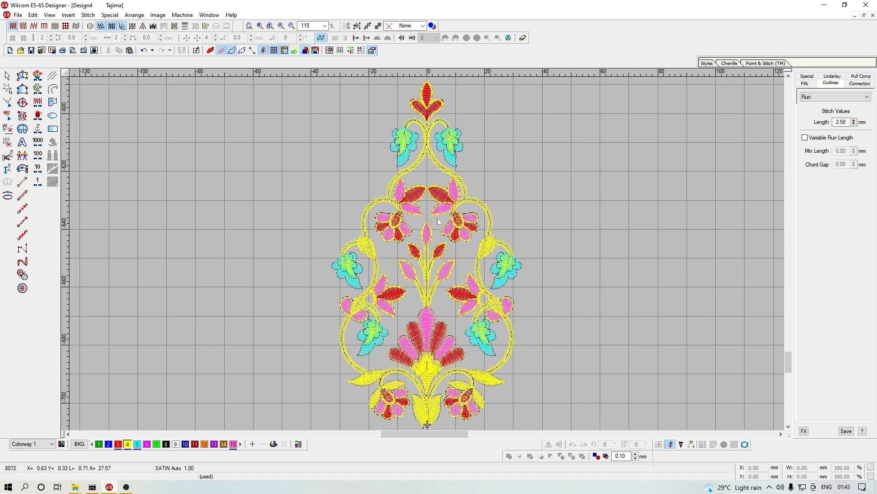
{"action": "key", "text": "ctrl+a"}
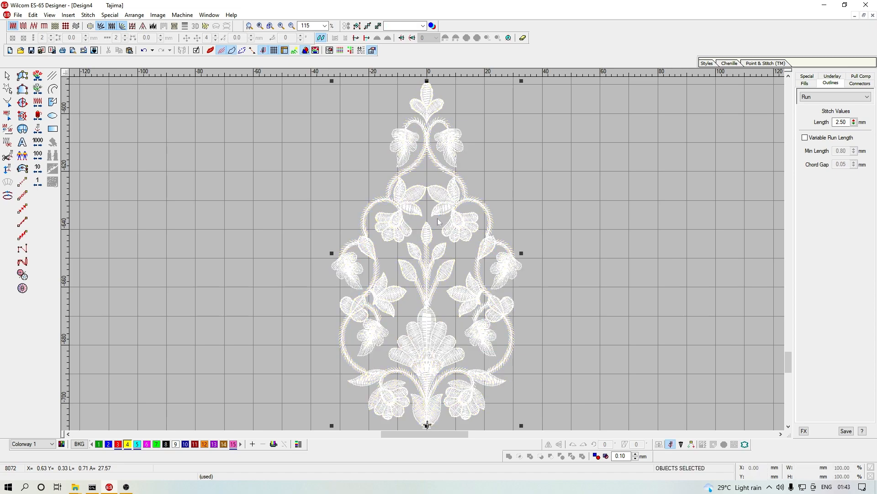
{"action": "key", "text": "ctrl+g"}
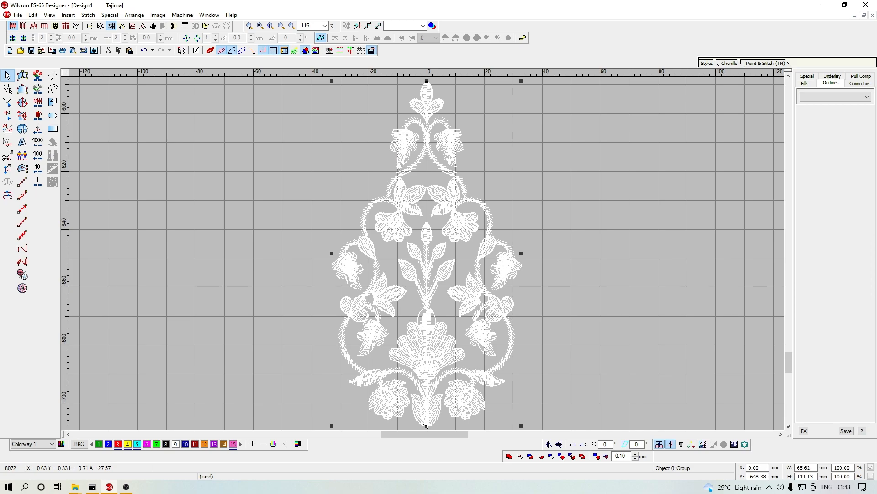
{"action": "left_click", "coordinate": [337, 132]}
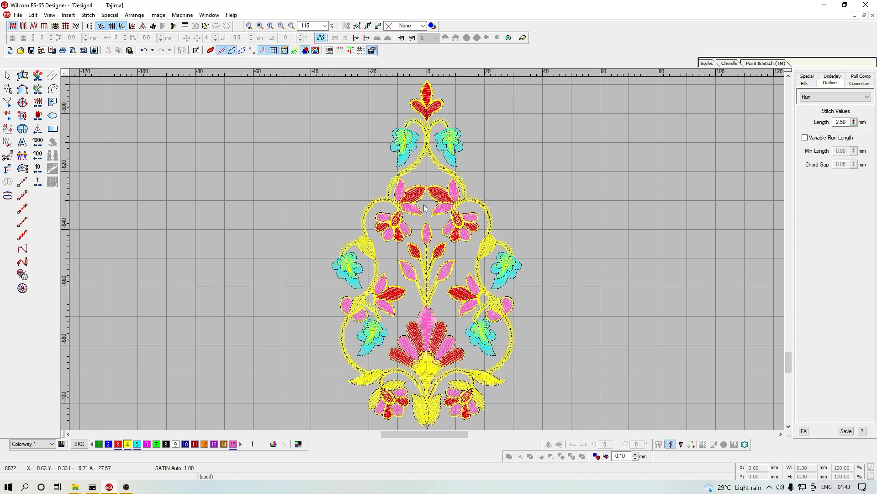
Step: Switch to the neck design and paste the grouped floral motif above the horizontal border
{"action": "key", "text": "ctrl+Tab"}
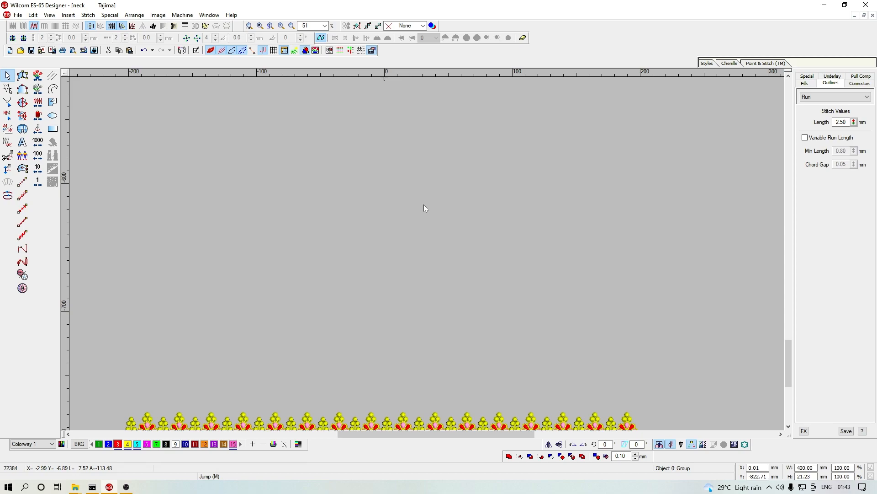
{"action": "key", "text": "ctrl+Tab"}
{"action": "key", "text": "ctrl+Tab"}
{"action": "key", "text": "ctrl+Tab"}
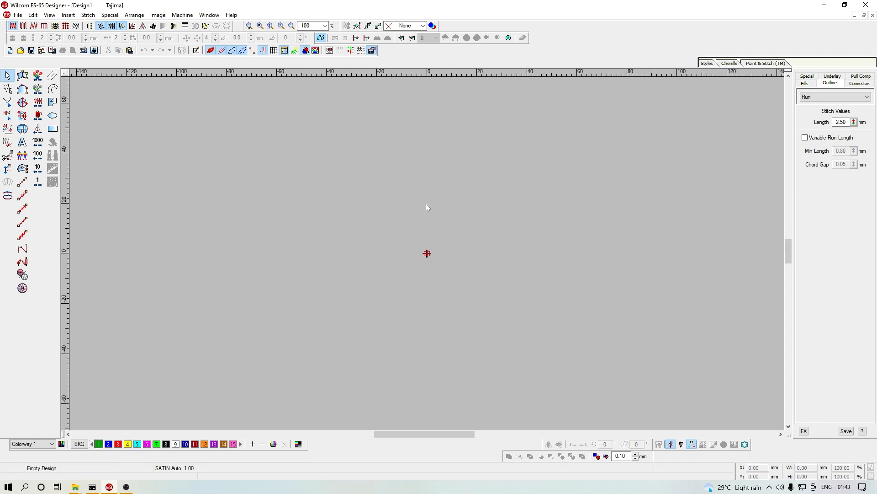
{"action": "key", "text": "ctrl+Tab"}
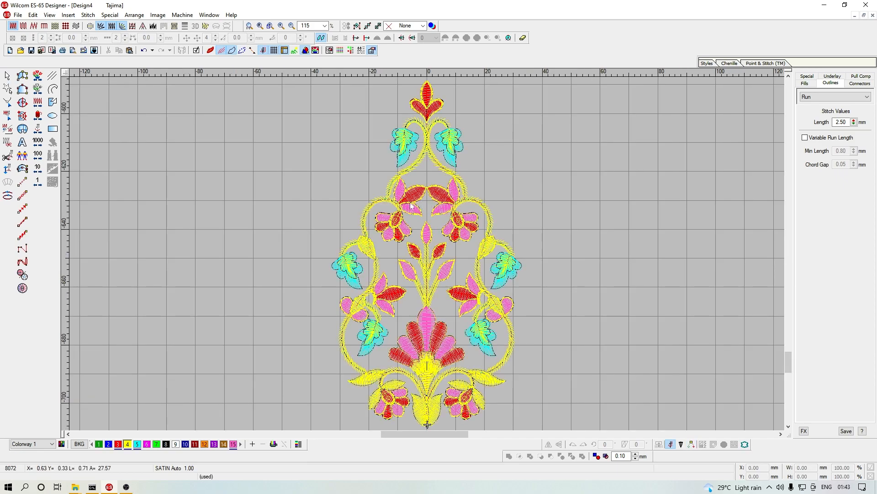
{"action": "left_click", "coordinate": [205, 16]}
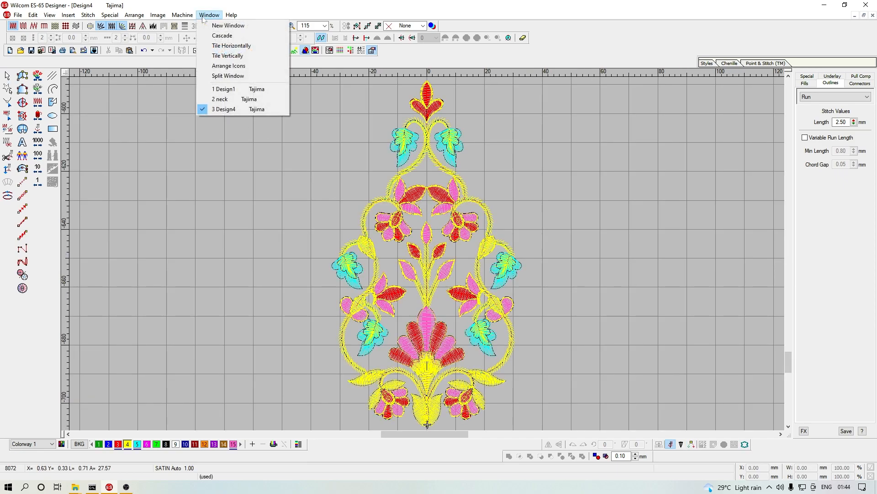
{"action": "left_click", "coordinate": [238, 104]}
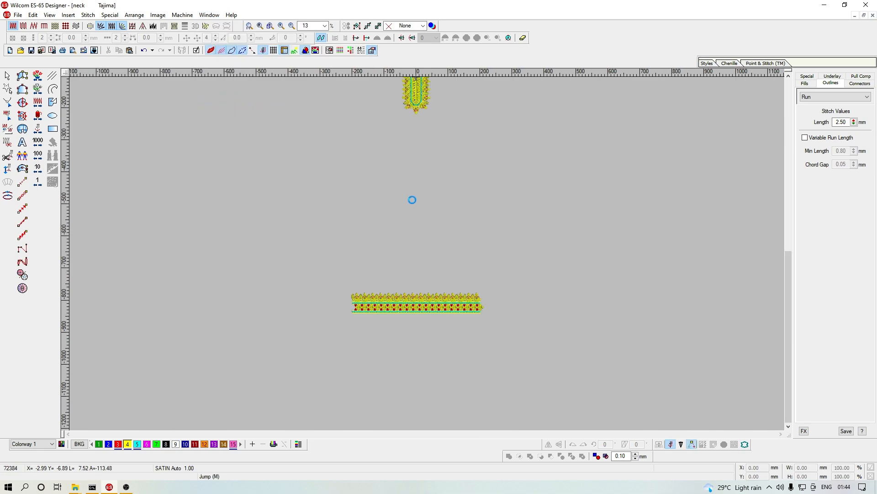
{"action": "key", "text": "ctrl+v"}
{"action": "key", "text": "z"}
{"action": "key", "text": "z"}
{"action": "key", "text": "Escape"}
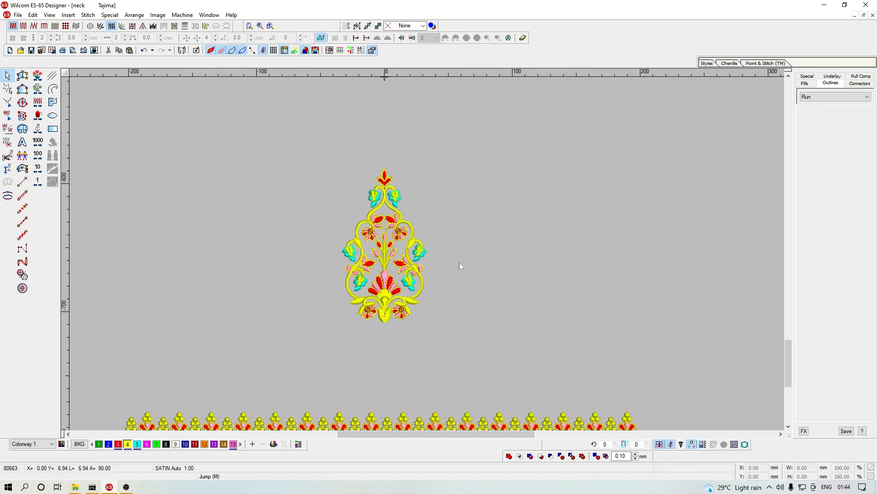
Step: Examine the pasted motif's placement and stitch appearance relative to the neckline and the horizontal border
{"action": "key", "text": "t"}
{"action": "key", "text": "shift+z"}
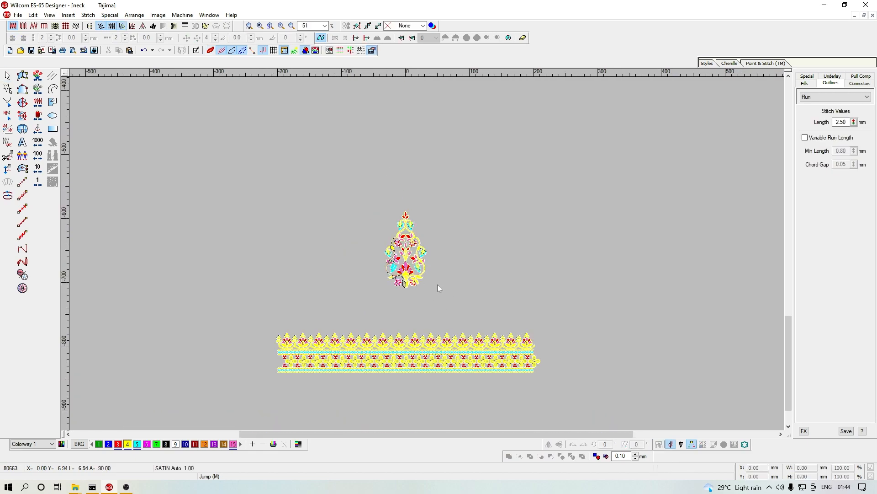
{"action": "key", "text": "shift+z"}
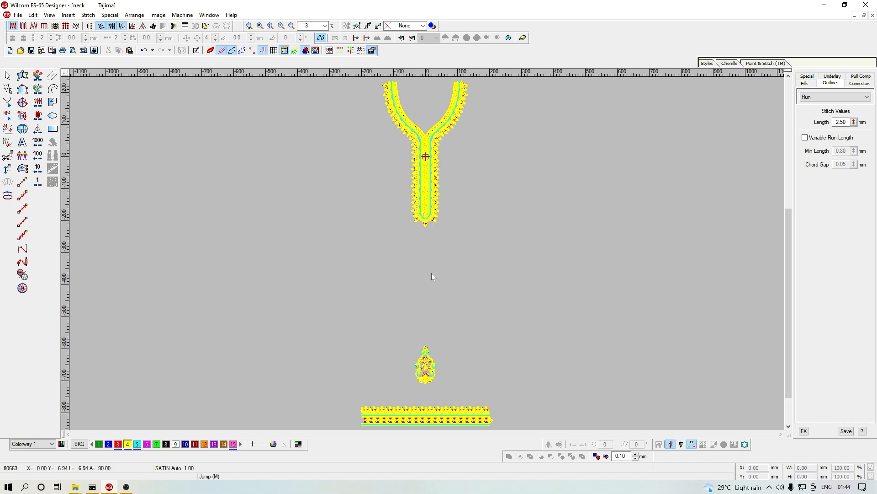
{"action": "scroll", "coordinate": [431, 275], "scroll_direction": "down", "scroll_amount": 2}
{"action": "key", "text": "b"}
{"action": "left_click_drag", "start_coordinate": [404, 296], "coordinate": [437, 328]}
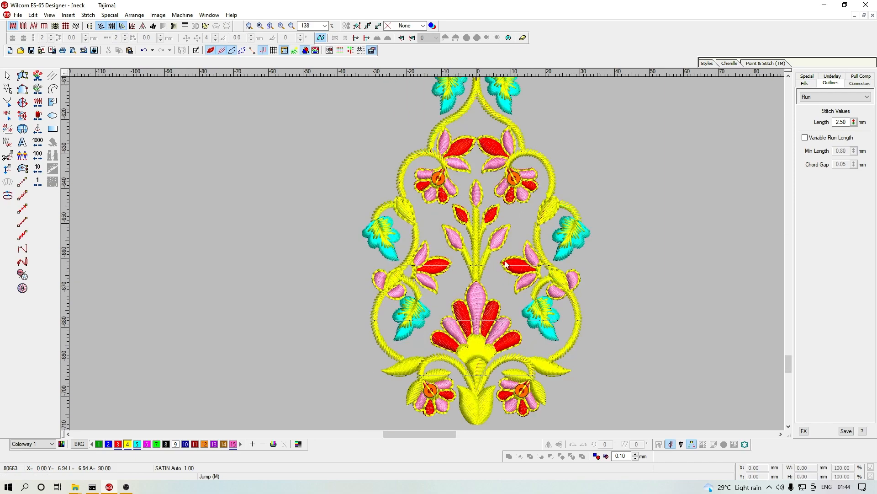
{"action": "scroll", "coordinate": [542, 346], "scroll_direction": "down", "scroll_amount": 1}
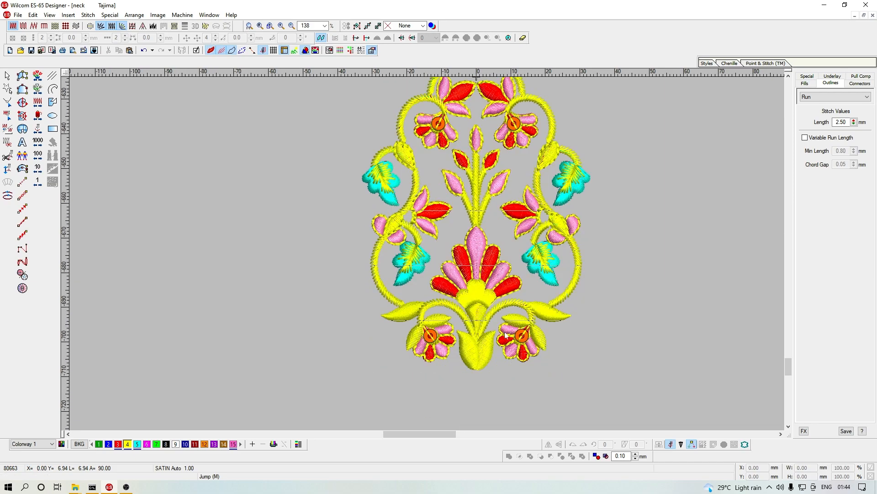
{"action": "key", "text": "shift+z"}
{"action": "scroll", "coordinate": [442, 321], "scroll_direction": "down", "scroll_amount": 2}
{"action": "key", "text": "shift+z"}
{"action": "key", "text": "z"}
{"action": "key", "text": "z"}
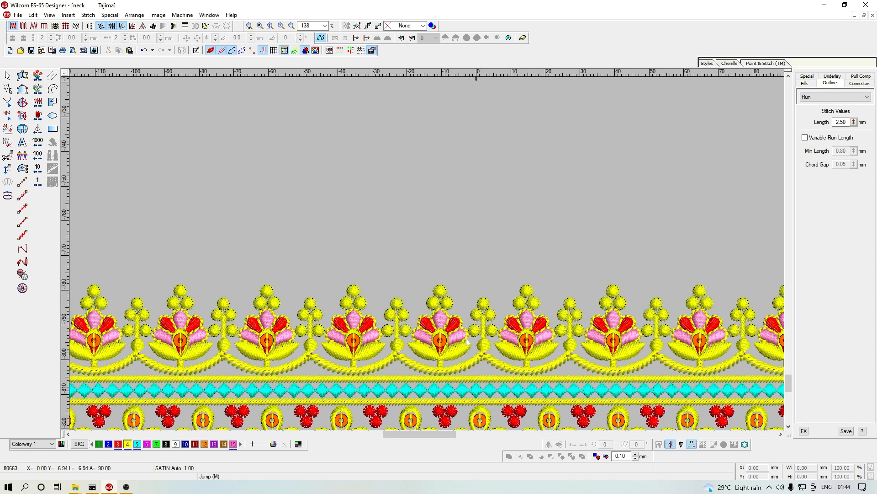
Step: Duplicate one flower, sprig and scallop repeat from the border into the empty space below the motif
{"action": "scroll", "coordinate": [445, 274], "scroll_direction": "down", "scroll_amount": 2}
{"action": "left_click", "coordinate": [434, 231]}
{"action": "left_click_drag", "start_coordinate": [363, 147], "coordinate": [497, 284]}
{"action": "scroll", "coordinate": [439, 242], "scroll_direction": "up", "scroll_amount": 3}
{"action": "left_click_drag", "start_coordinate": [448, 385], "coordinate": [450, 197]}
{"action": "key", "text": "z"}
{"action": "key", "text": "ctrl+g"}
{"action": "key", "text": "Escape"}
Step: Select the main flower group in the copied border repeat and delete it
{"action": "scroll", "coordinate": [374, 178], "scroll_direction": "up", "scroll_amount": 2}
{"action": "left_click_drag", "start_coordinate": [326, 149], "coordinate": [401, 308]}
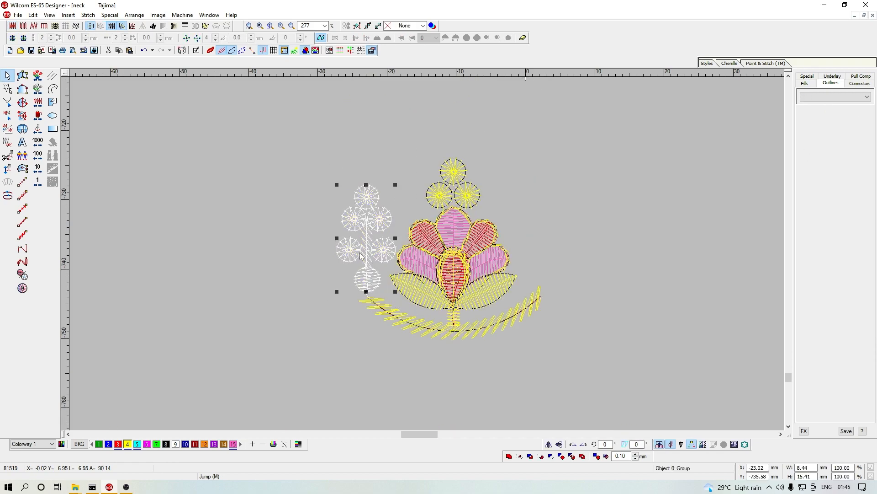
{"action": "key", "text": "t"}
{"action": "key", "text": "shift+z"}
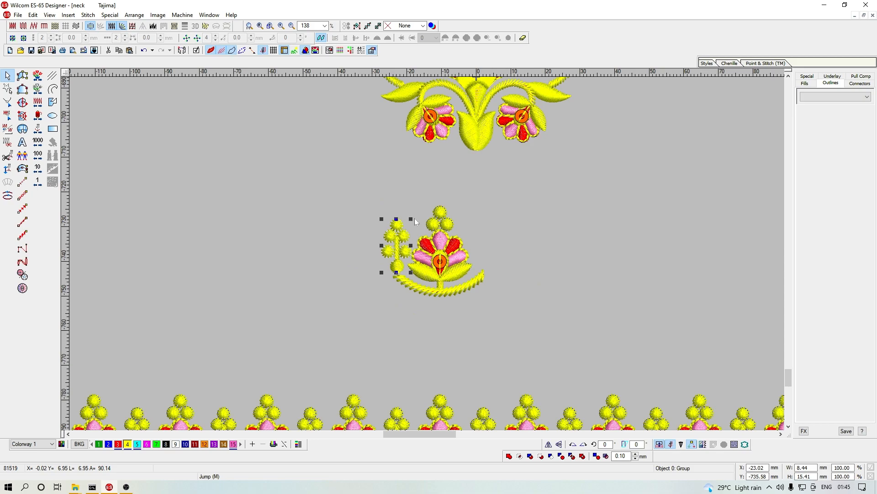
{"action": "left_click", "coordinate": [429, 245]}
{"action": "key", "text": "z"}
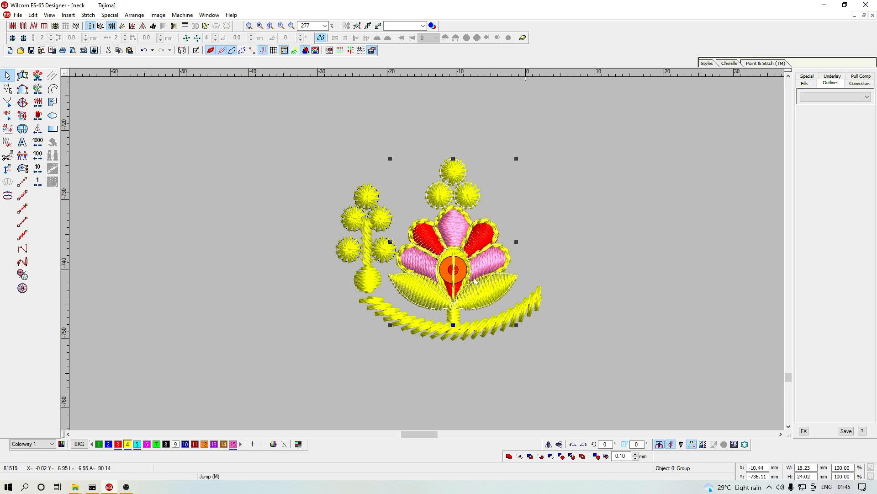
{"action": "key", "text": "Delete"}
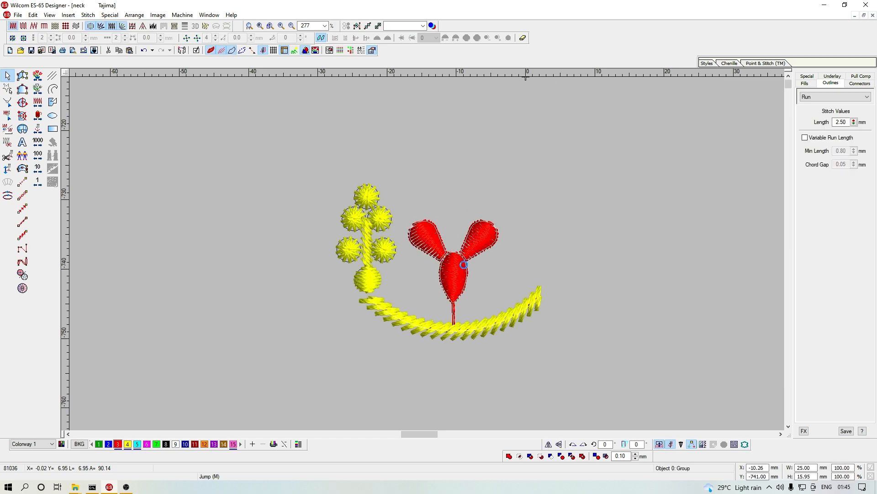
Step: Delete the remaining flower parts and the curved scallop from the copied repeat, keeping only the small yellow sprig
{"action": "left_click", "coordinate": [412, 322]}
{"action": "key", "text": "Delete"}
{"action": "left_click_drag", "start_coordinate": [321, 286], "coordinate": [587, 406]}
{"action": "key", "text": "Delete"}
{"action": "left_click_drag", "start_coordinate": [279, 158], "coordinate": [424, 304]}
{"action": "key", "text": "shift+z"}
{"action": "key", "text": "shift+z"}
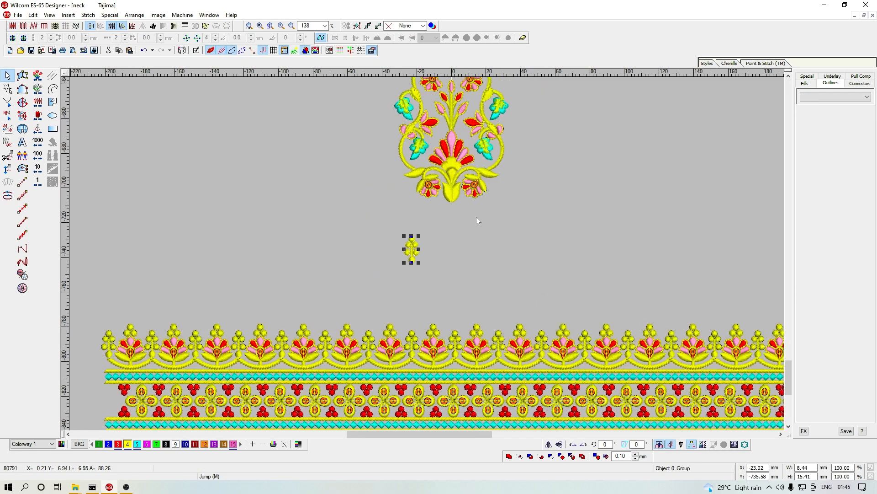
{"action": "scroll", "coordinate": [497, 210], "scroll_direction": "up", "scroll_amount": 1}
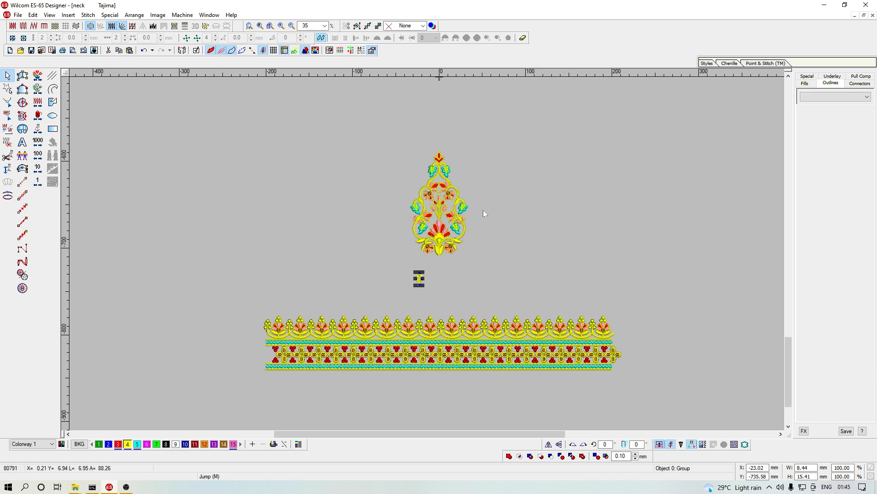
{"action": "key", "text": "Escape"}
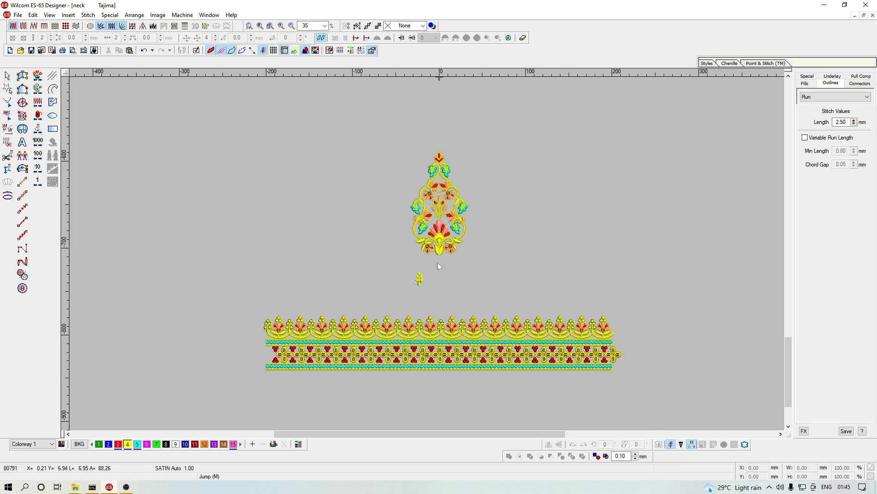